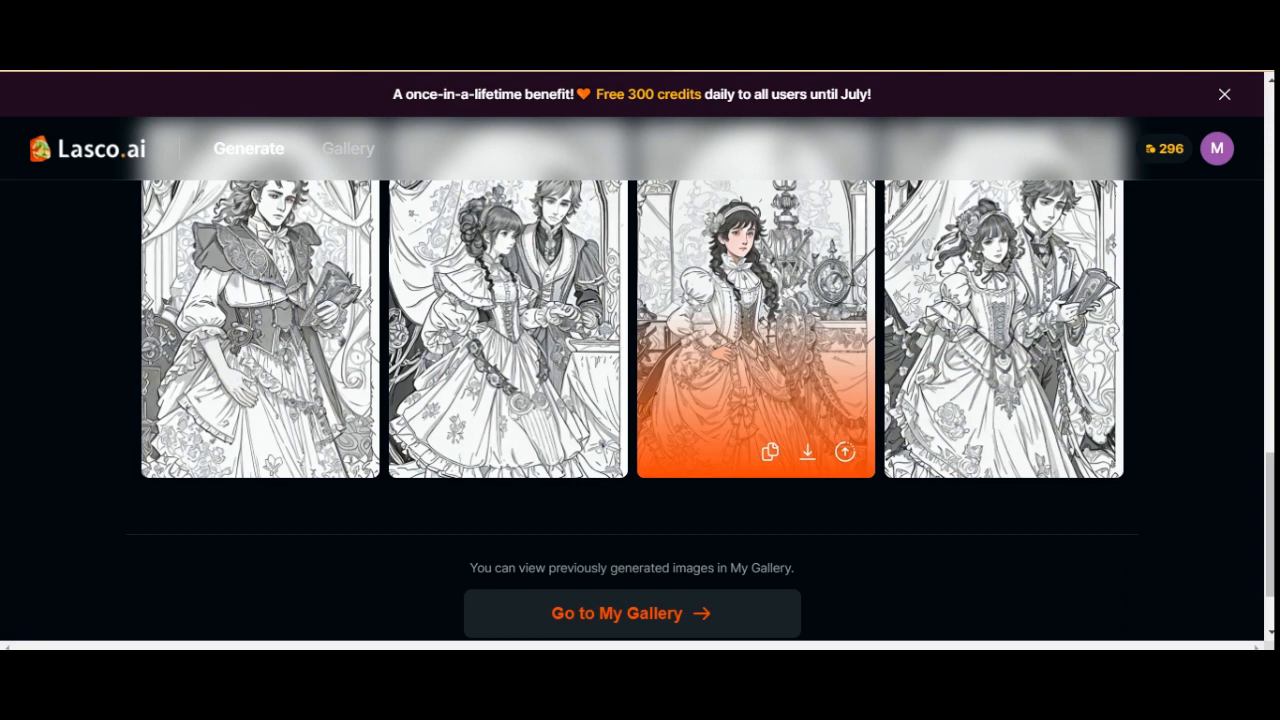
Examine the generated Victorian coloring book images, along with the prompt and model settings used for the long-haired man
{"action": "scroll", "coordinate": [1004, 400], "scroll_direction": "up", "scroll_amount": 1}
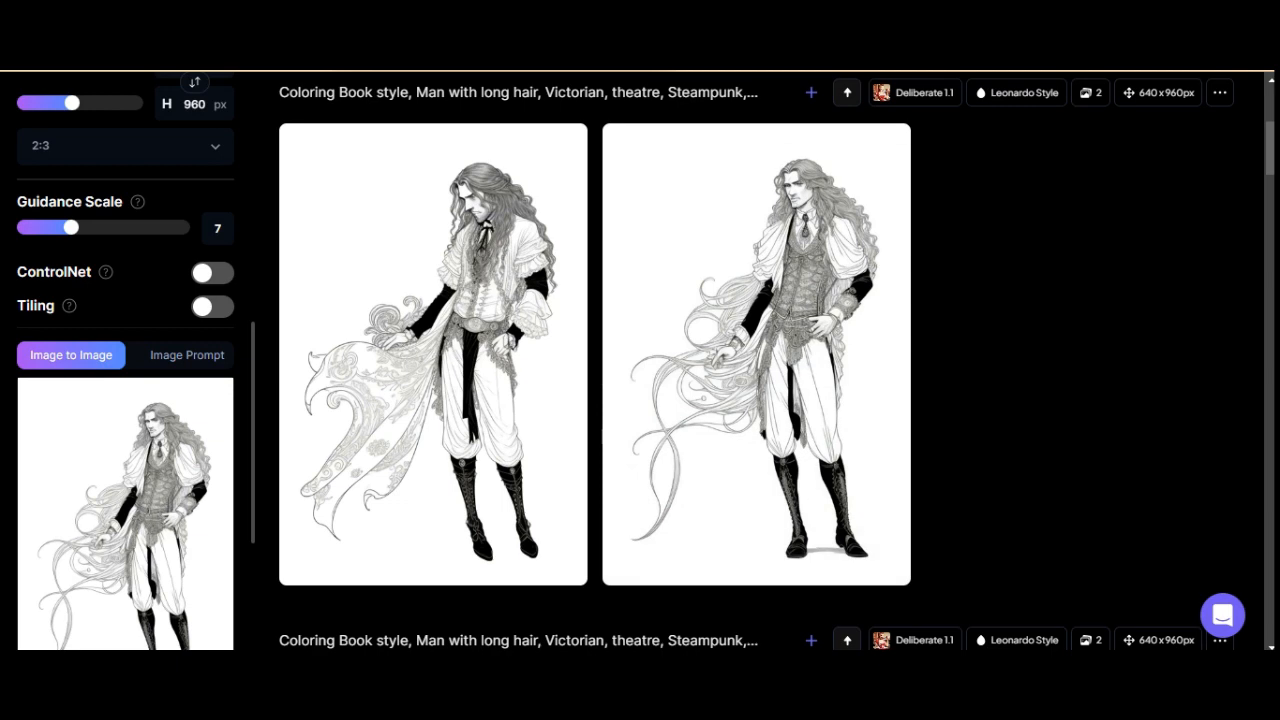
{"action": "scroll", "coordinate": [756, 360], "scroll_direction": "down", "scroll_amount": 1}
{"action": "scroll", "coordinate": [756, 360], "scroll_direction": "down", "scroll_amount": 2}
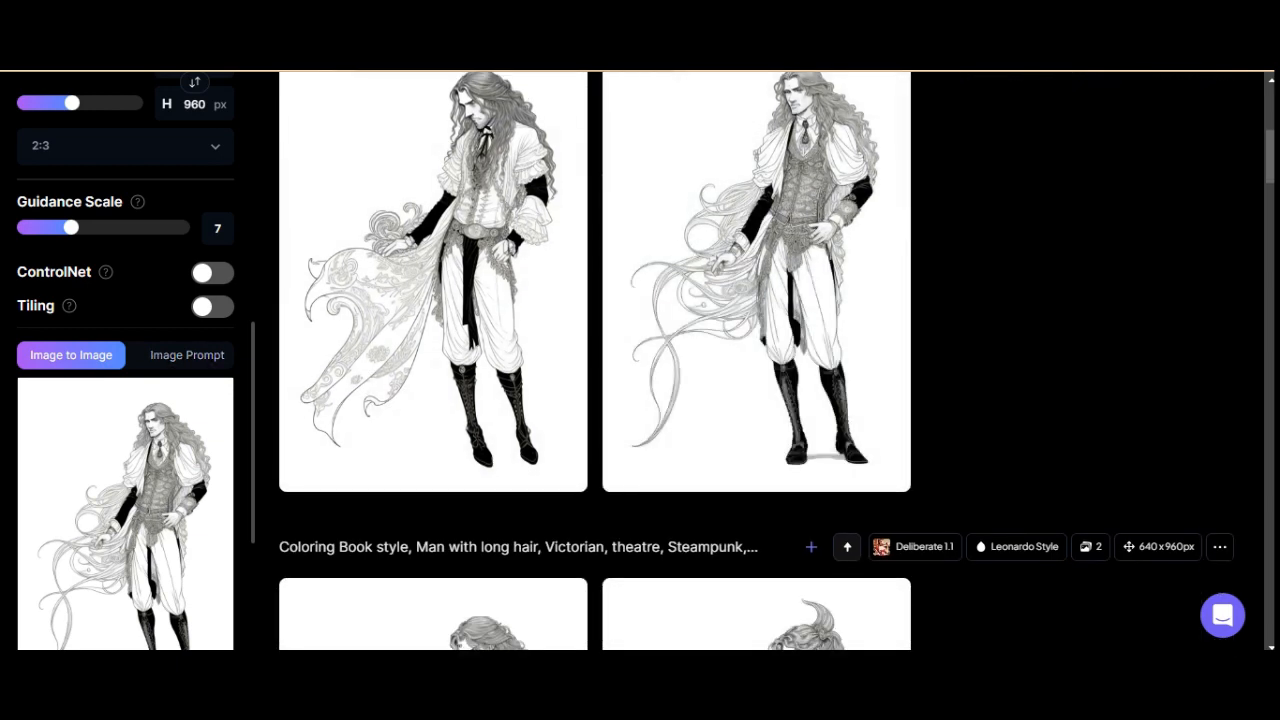
{"action": "scroll", "coordinate": [620, 360], "scroll_direction": "down", "scroll_amount": 5}
{"action": "scroll", "coordinate": [620, 360], "scroll_direction": "up", "scroll_amount": 6}
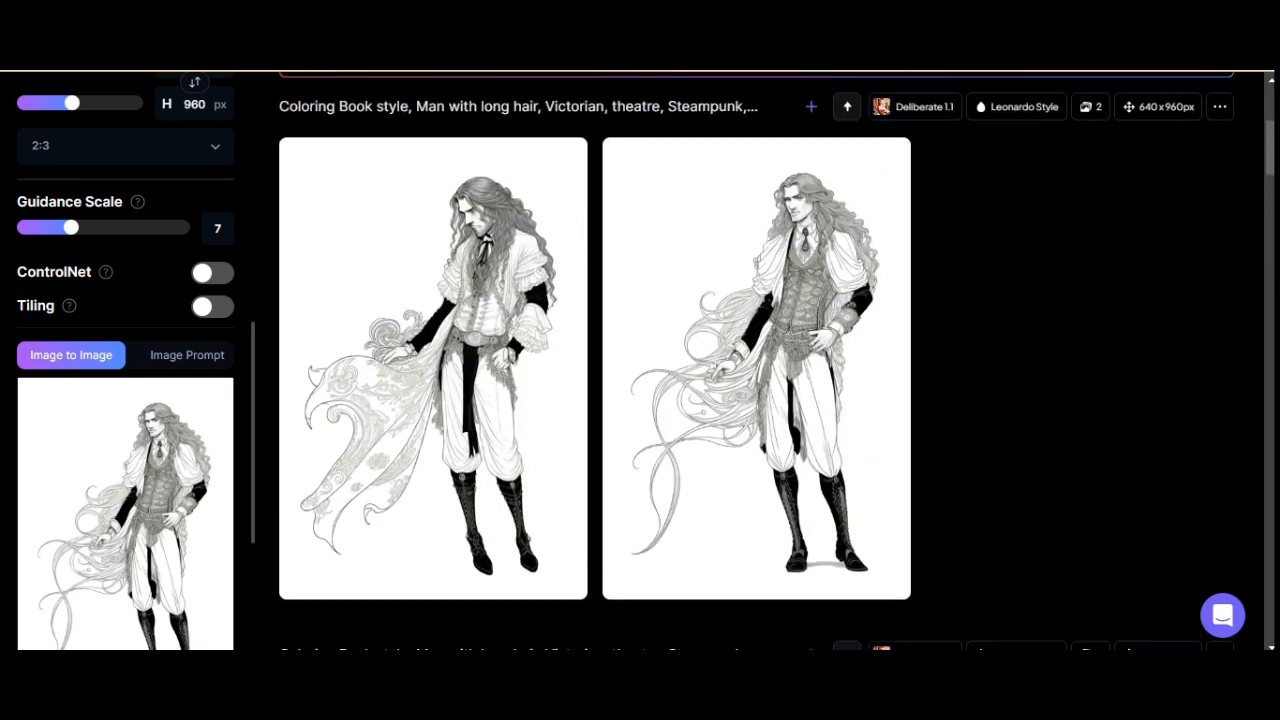
{"action": "scroll", "coordinate": [760, 360], "scroll_direction": "up", "scroll_amount": 6}
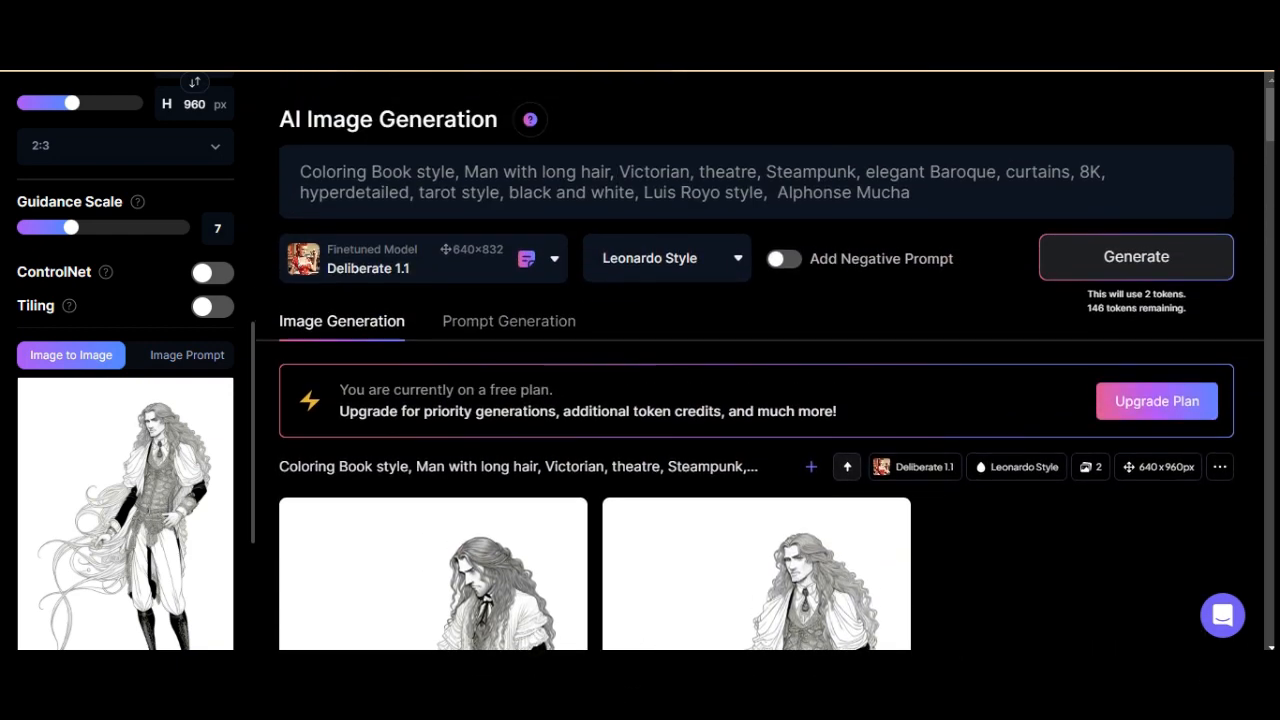
{"action": "scroll", "coordinate": [760, 373], "scroll_direction": "down", "scroll_amount": 5}
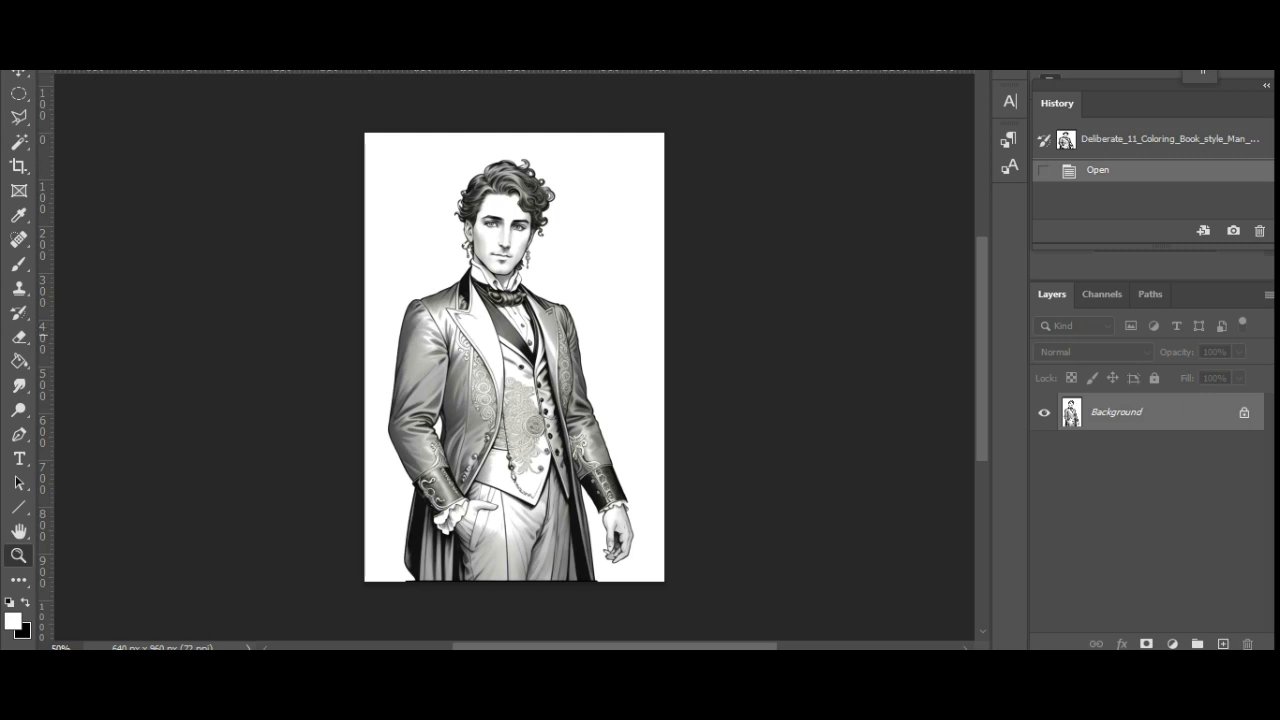
Copy the whole picture of the man in the tailcoat into the blank Untitled-1 document and place it in the page's lower-left corner
{"action": "key", "text": "ctrl+a"}
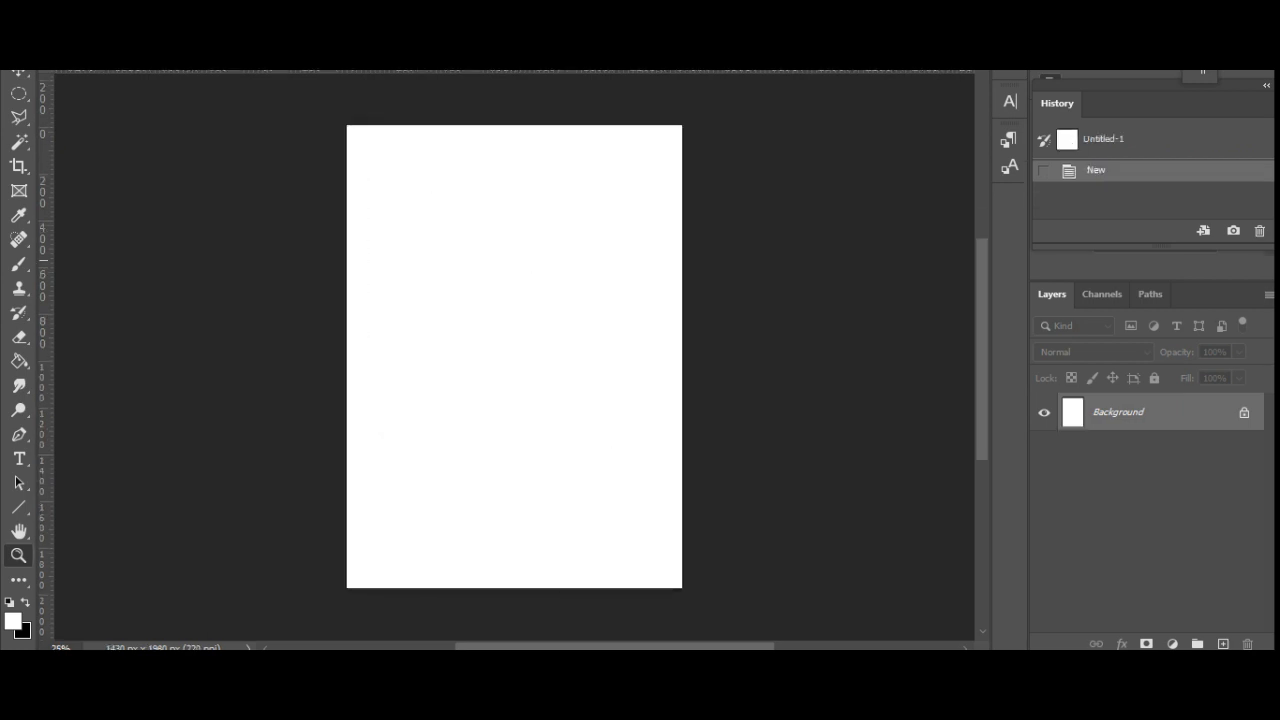
{"action": "key", "text": "ctrl+v"}
{"action": "left_click_drag", "start_coordinate": [542, 360], "coordinate": [438, 492]}
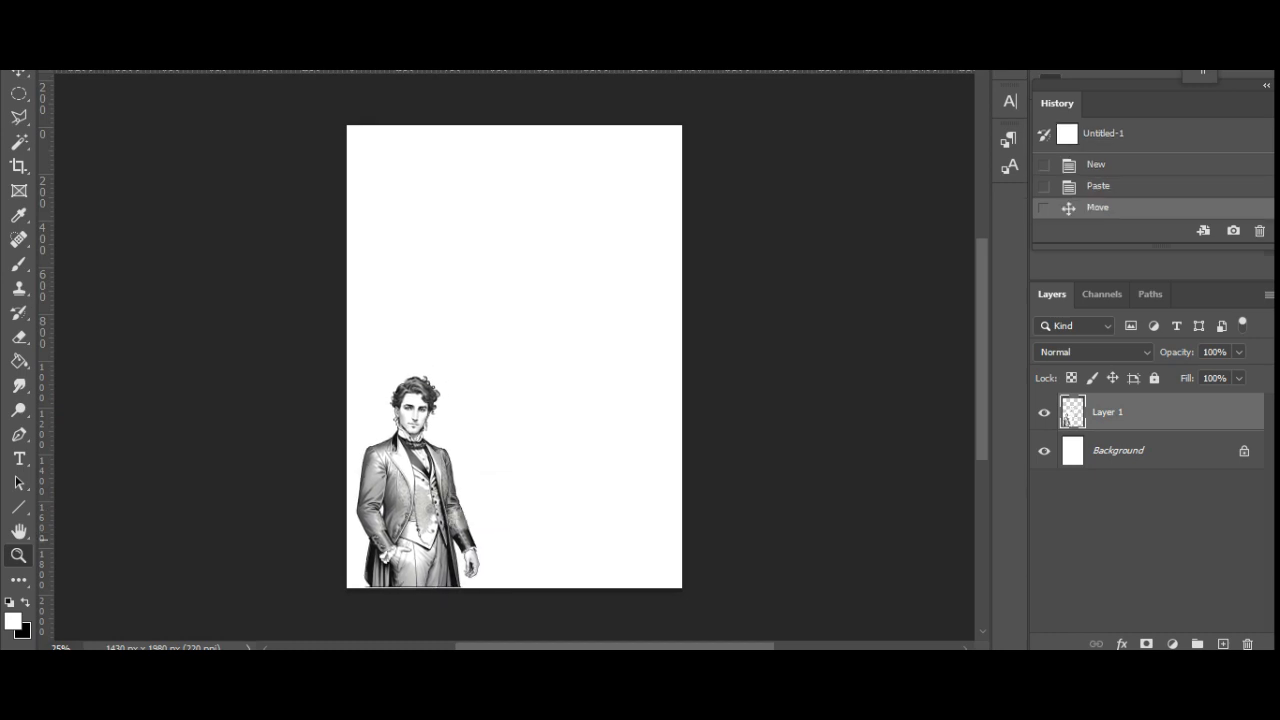
Enlarge the pasted man with Free Transform to nearly the page's full height, shifting him slightly past its left edge
{"action": "key", "text": "ctrl+t"}
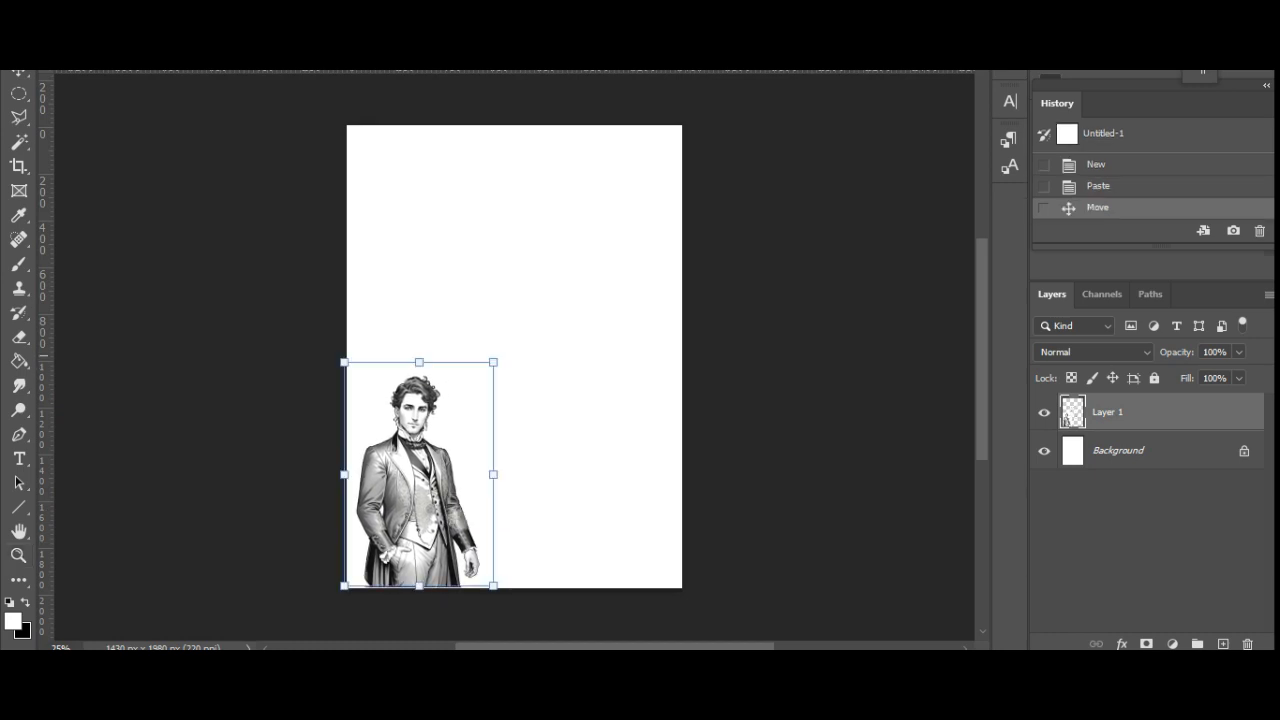
{"action": "left_click_drag", "start_coordinate": [493, 362], "coordinate": [616, 180]}
{"action": "left_click_drag", "start_coordinate": [494, 334], "coordinate": [482, 335]}
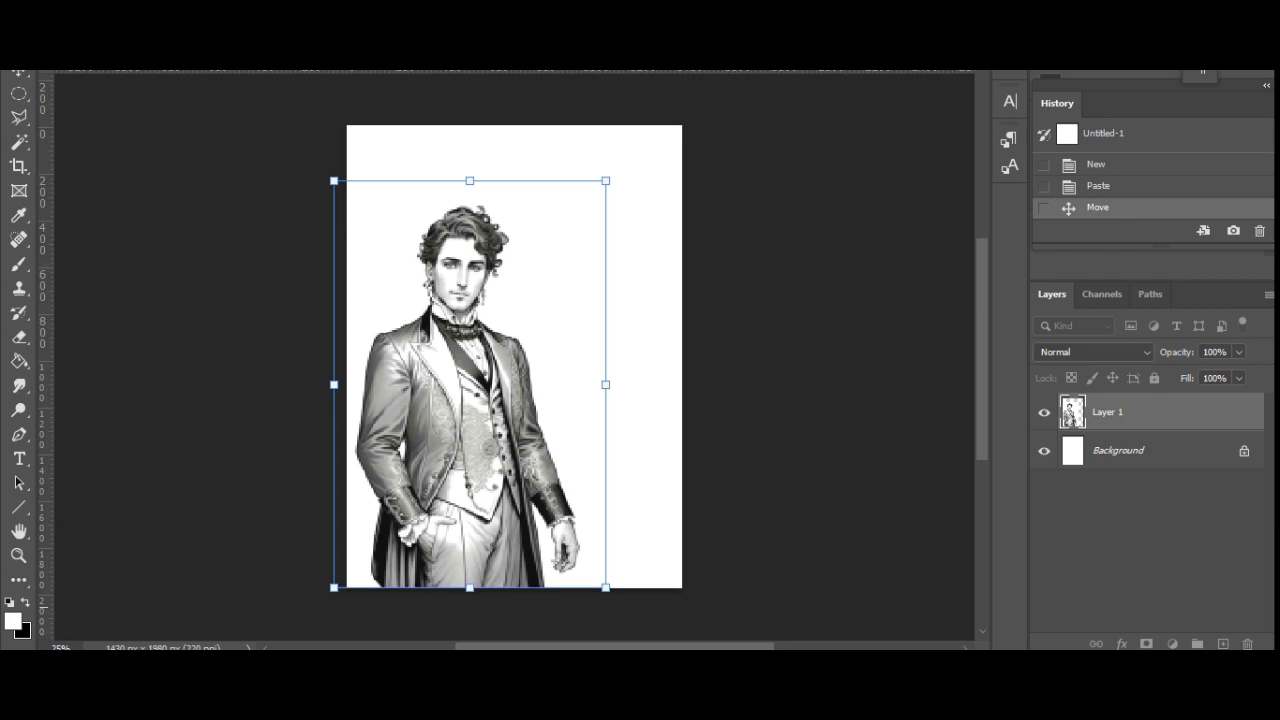
{"action": "key", "text": "Return"}
{"action": "key", "text": "z"}
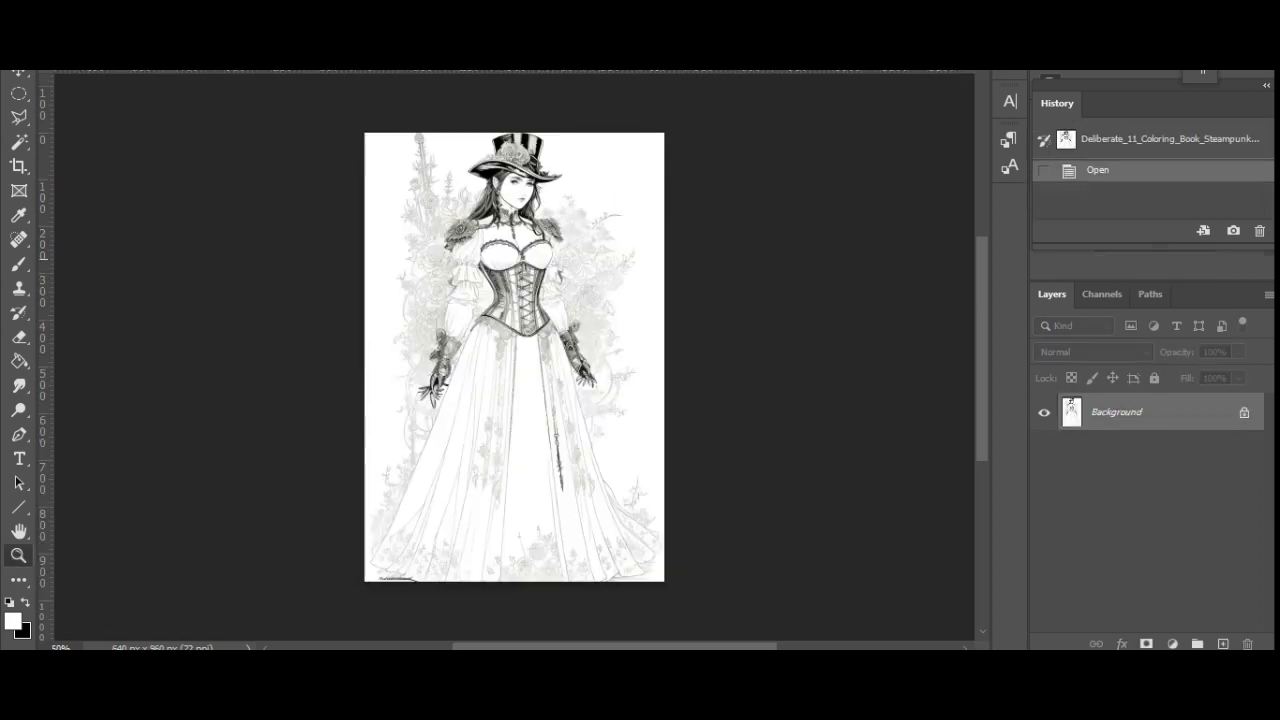
Copy the entire picture of the woman in the top hat and paste it into the Untitled-1 document
{"action": "left_click", "coordinate": [537, 303]}
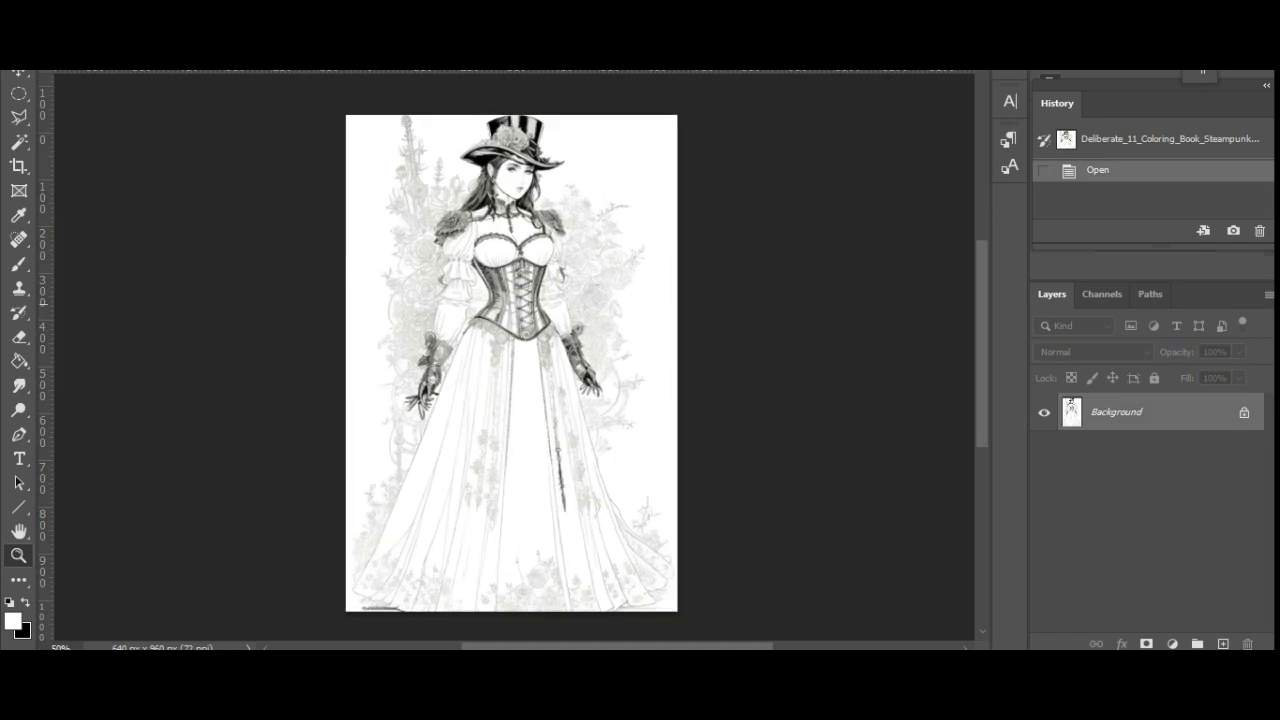
{"action": "left_click", "coordinate": [537, 303]}
{"action": "scroll", "coordinate": [537, 304], "scroll_direction": "up", "scroll_amount": 1}
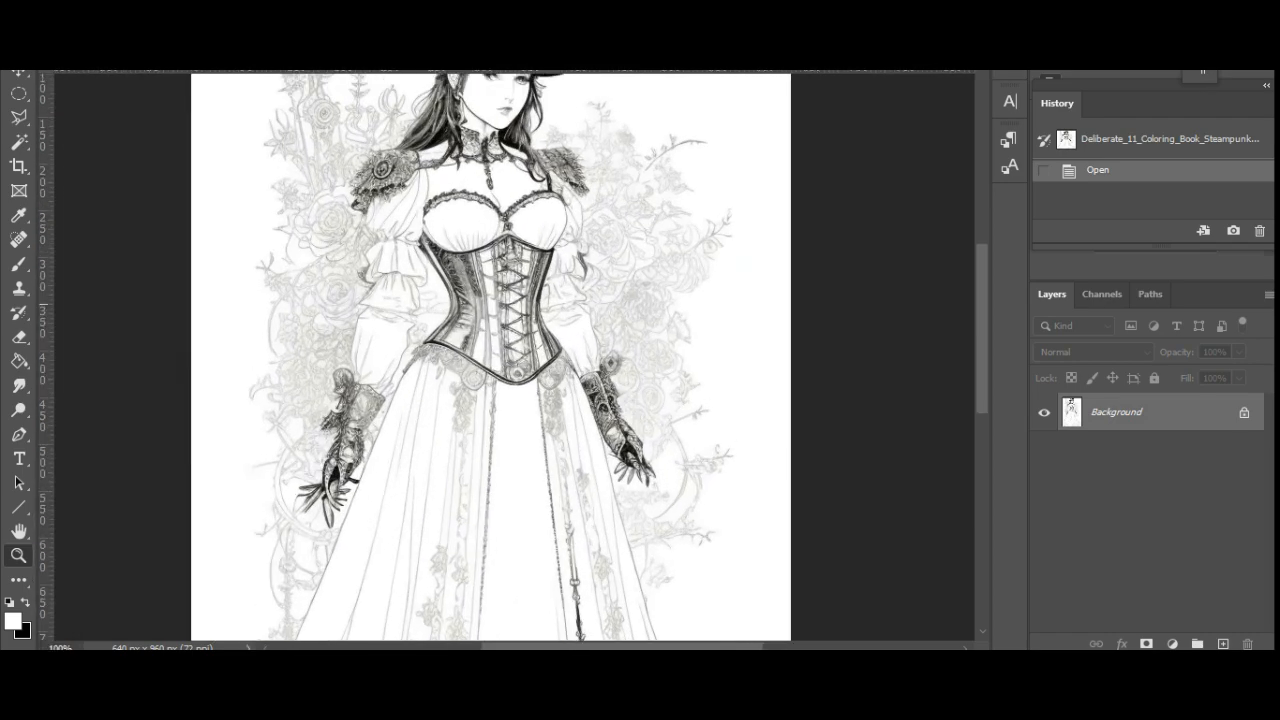
{"action": "scroll", "coordinate": [513, 357], "scroll_direction": "up", "scroll_amount": 3}
{"action": "key", "text": "ctrl+a"}
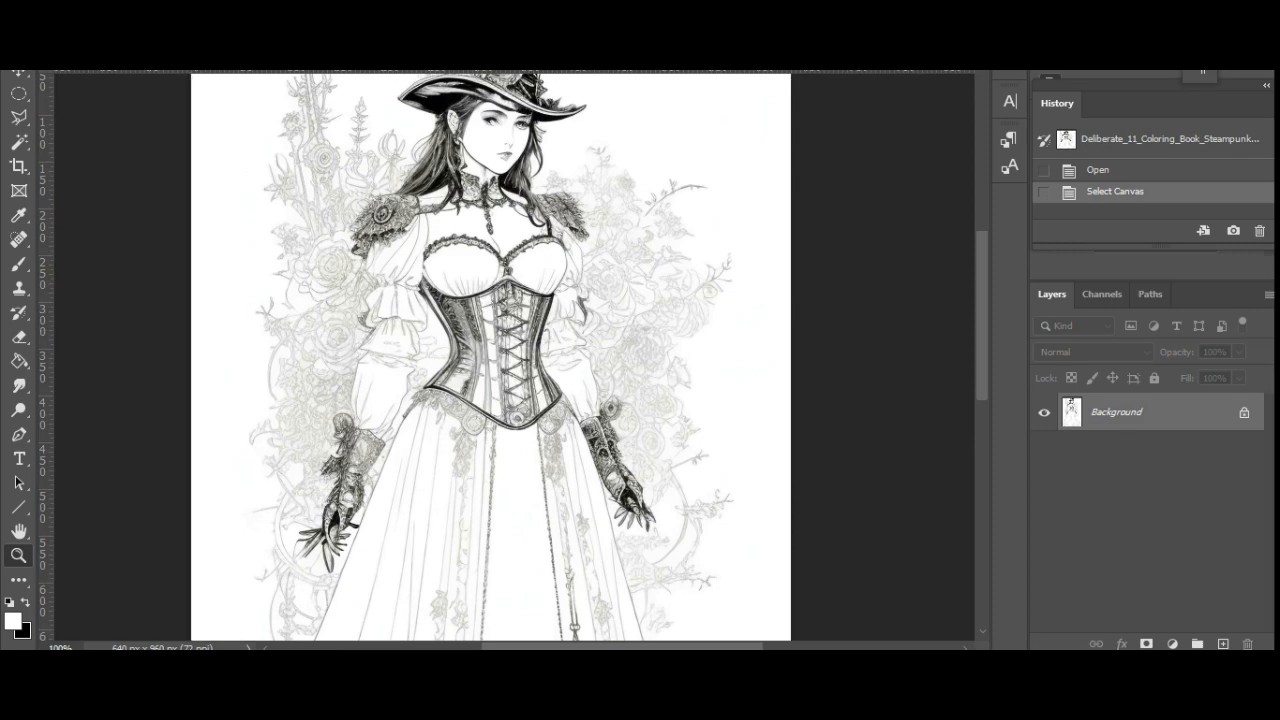
{"action": "left_click", "coordinate": [965, 70]}
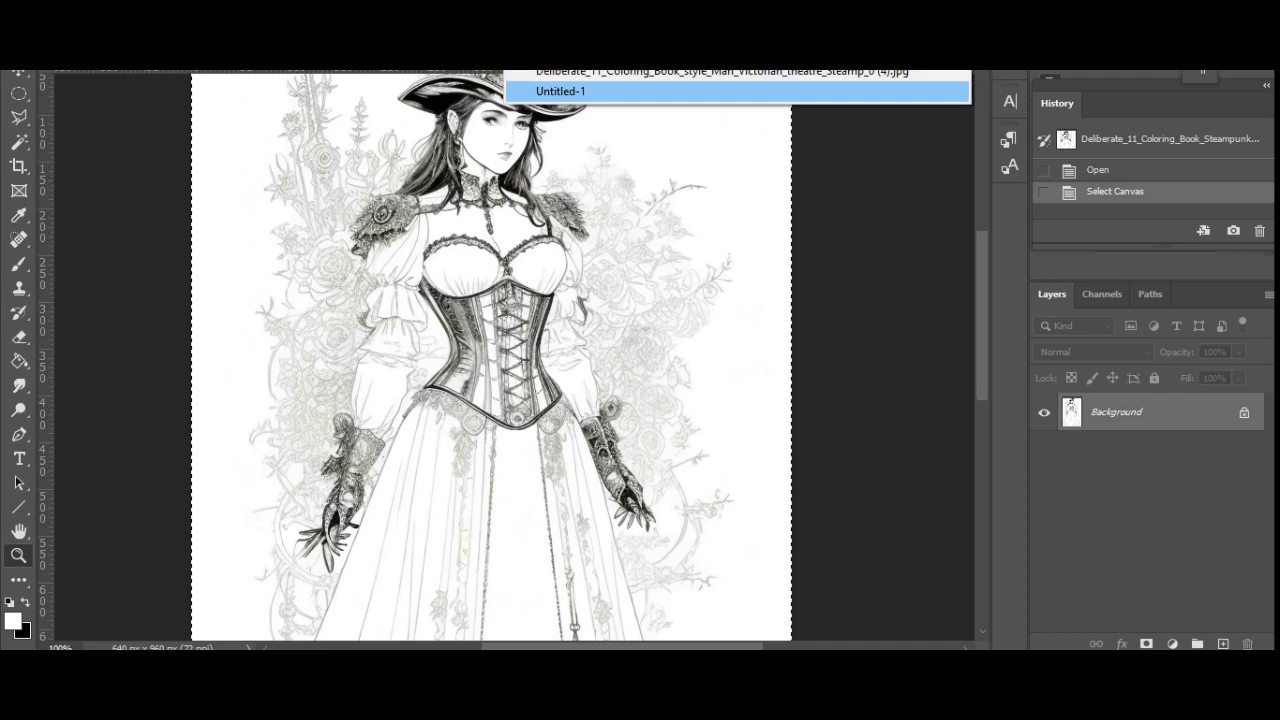
{"action": "left_click", "coordinate": [562, 91]}
{"action": "key", "text": "ctrl+v"}
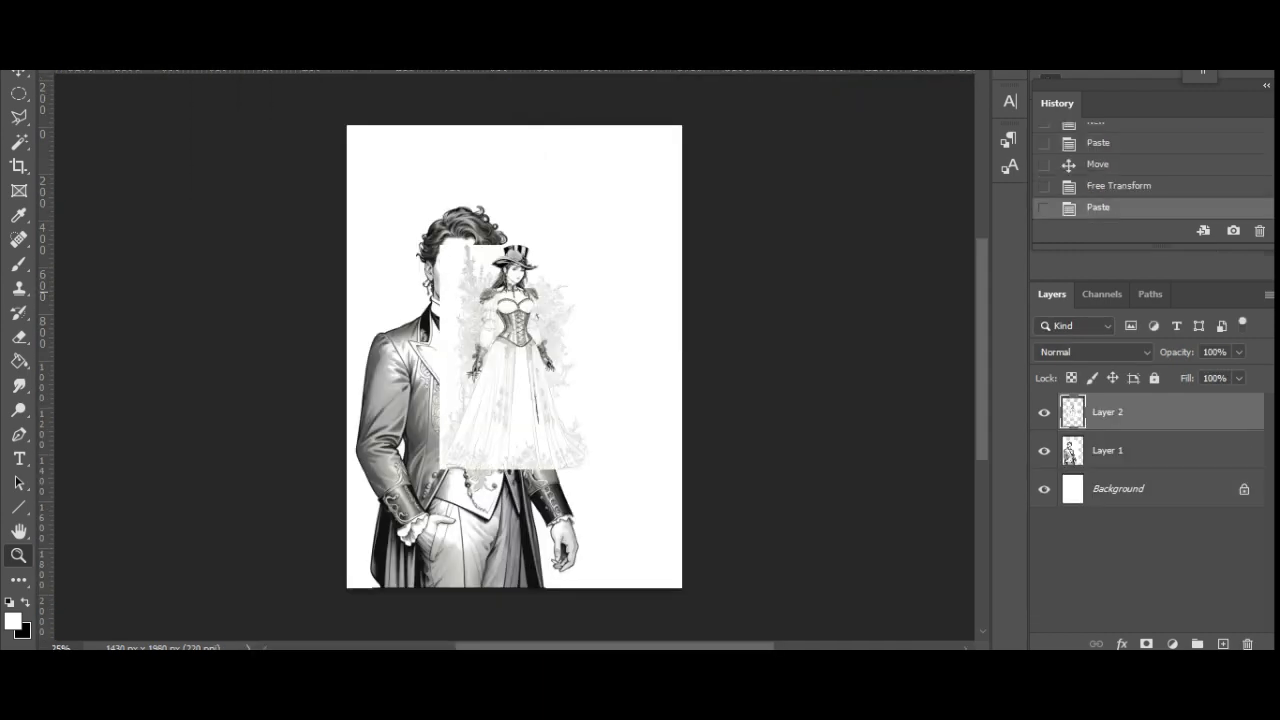
Enlarge the woman with Free Transform and place her in the right half of the page, her head level with the man's
{"action": "left_click_drag", "start_coordinate": [525, 341], "coordinate": [612, 466]}
{"action": "key", "text": "ctrl+t"}
{"action": "left_click_drag", "start_coordinate": [524, 371], "coordinate": [367, 136]}
{"action": "left_click_drag", "start_coordinate": [673, 594], "coordinate": [721, 634]}
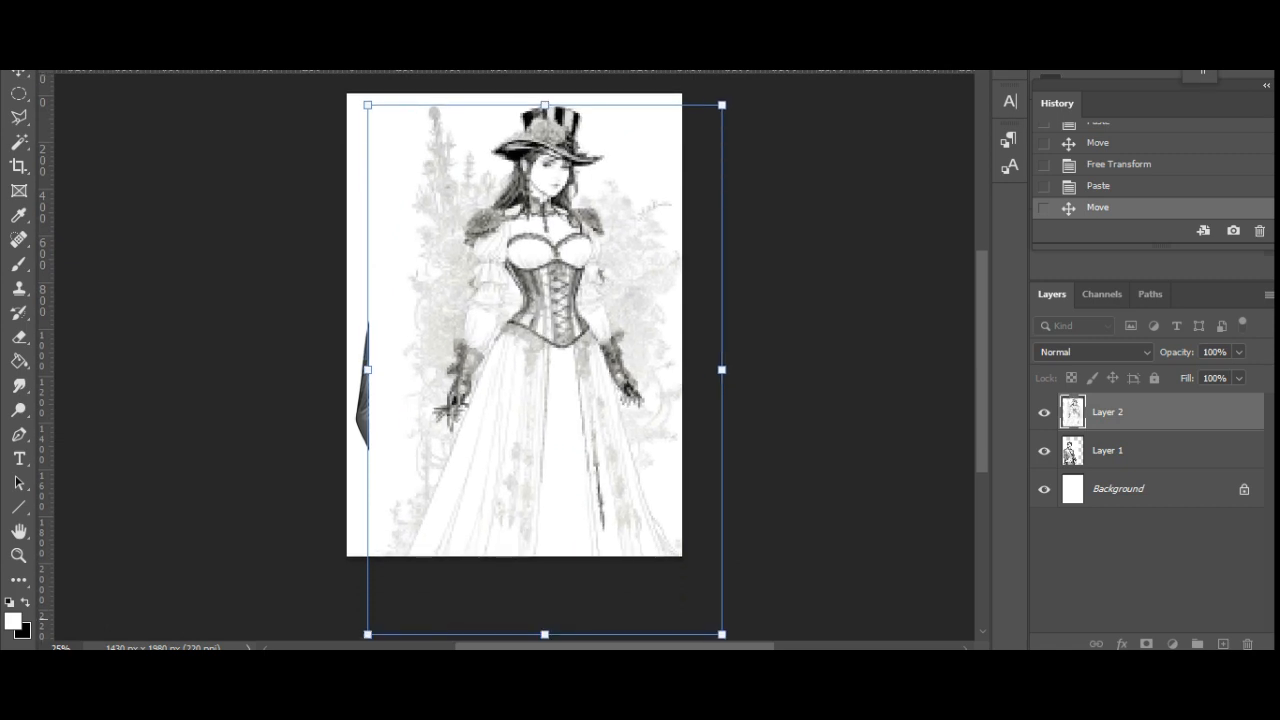
{"action": "key", "text": "Return"}
{"action": "key", "text": "z"}
{"action": "left_click_drag", "start_coordinate": [590, 193], "coordinate": [622, 253]}
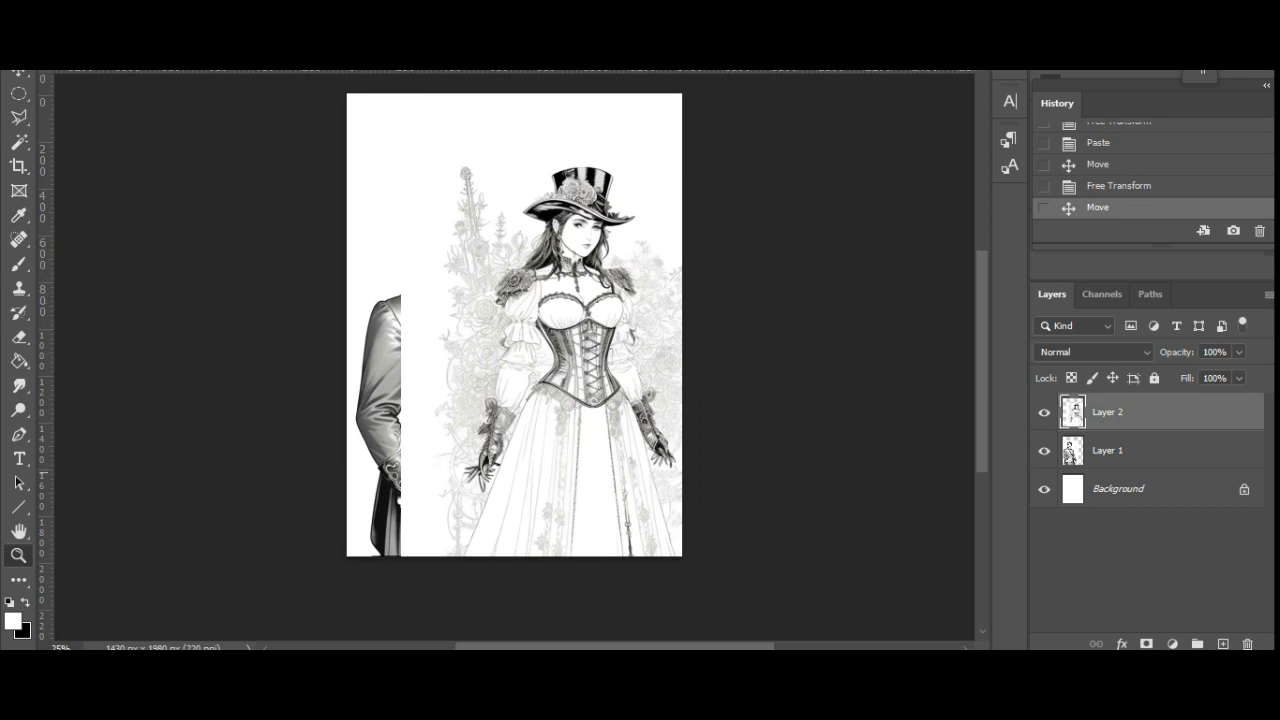
Move the man's layer above the woman's and delete its white background using the Magic Wand
{"action": "left_click_drag", "start_coordinate": [1072, 450], "coordinate": [1072, 416]}
{"action": "left_click", "coordinate": [19, 142]}
{"action": "left_click", "coordinate": [555, 228]}
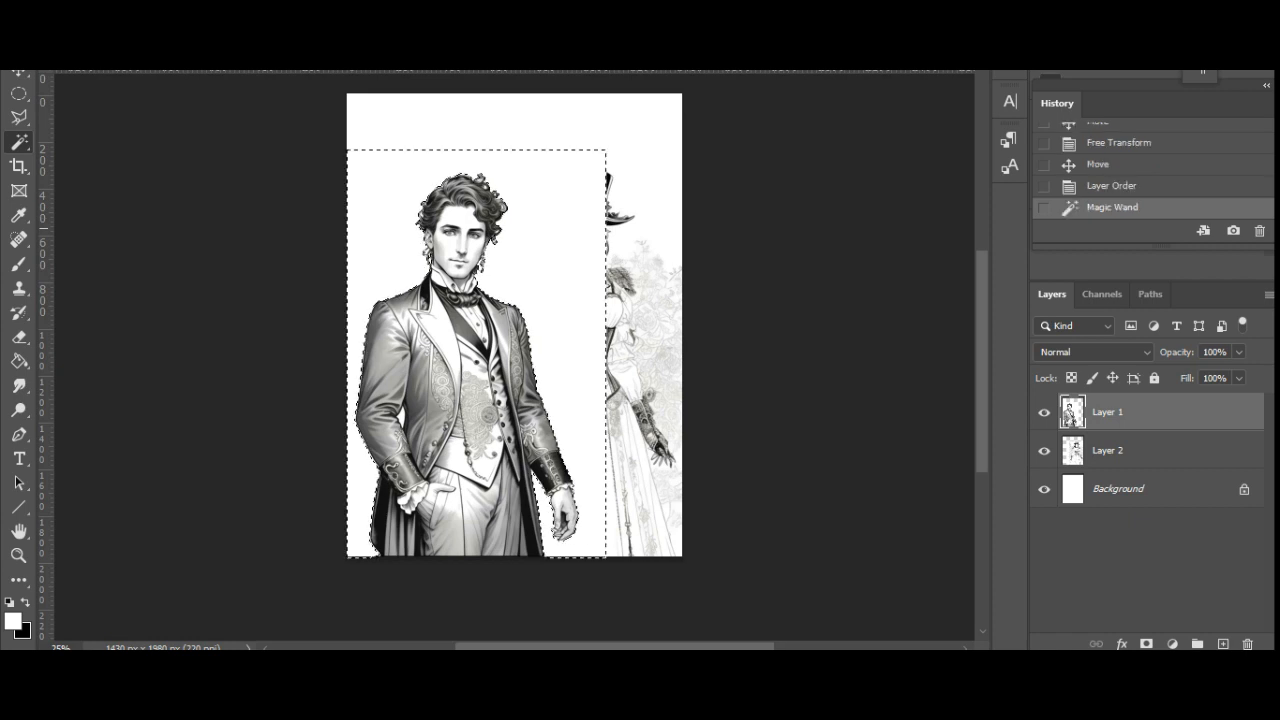
{"action": "key", "text": "Delete"}
{"action": "key", "text": "ctrl+d"}
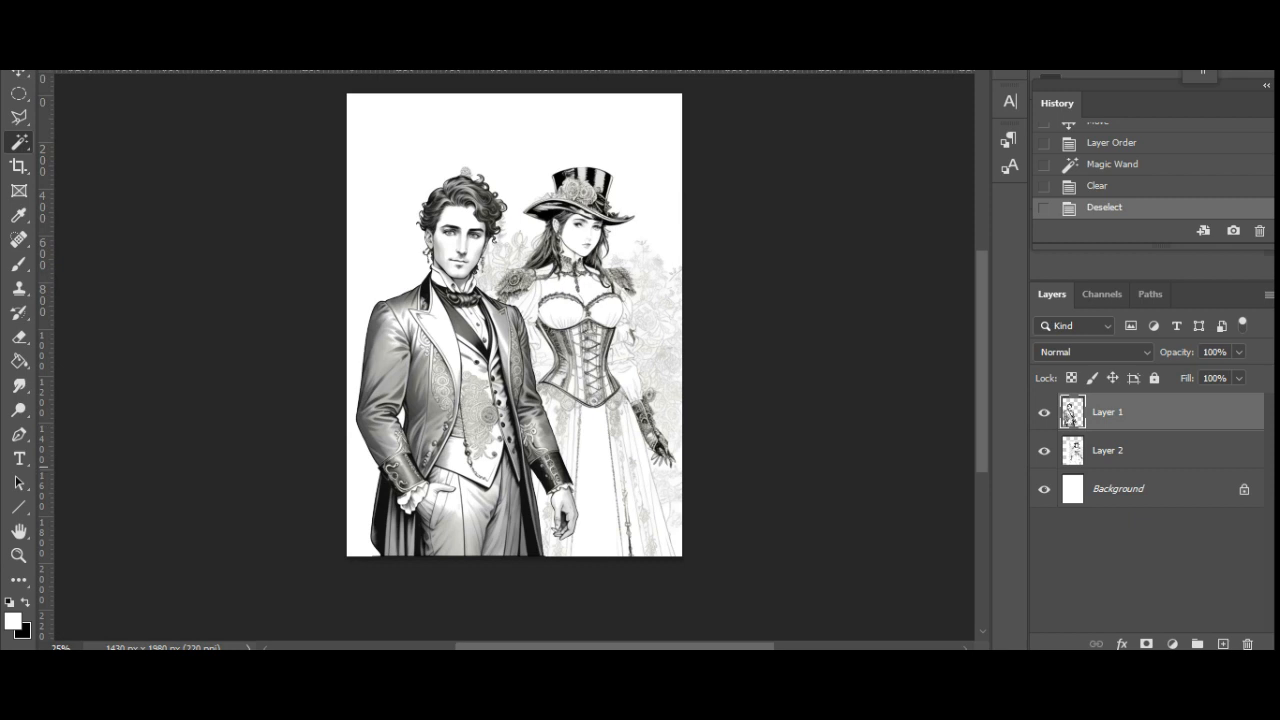
Scale the man down slightly and move him up so he stands taller than the woman beside him
{"action": "key", "text": "ctrl+t"}
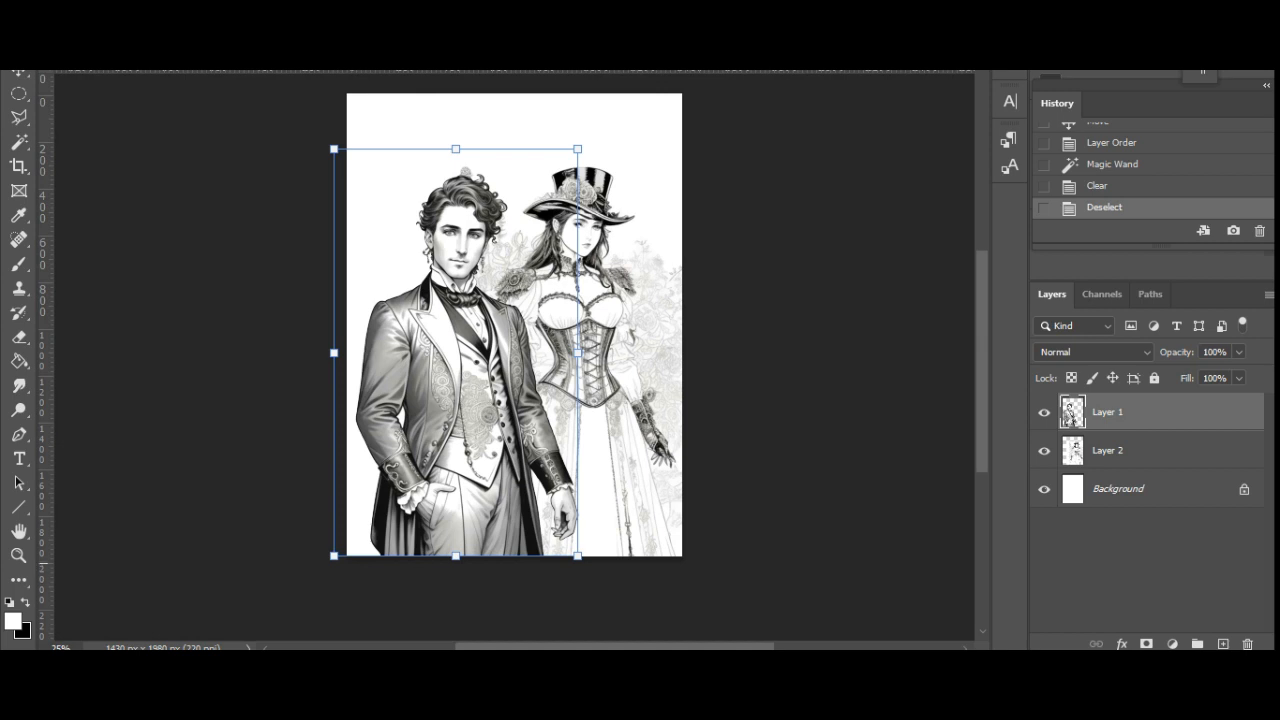
{"action": "left_click_drag", "start_coordinate": [577, 555], "coordinate": [548, 503]}
{"action": "left_click_drag", "start_coordinate": [466, 390], "coordinate": [478, 372]}
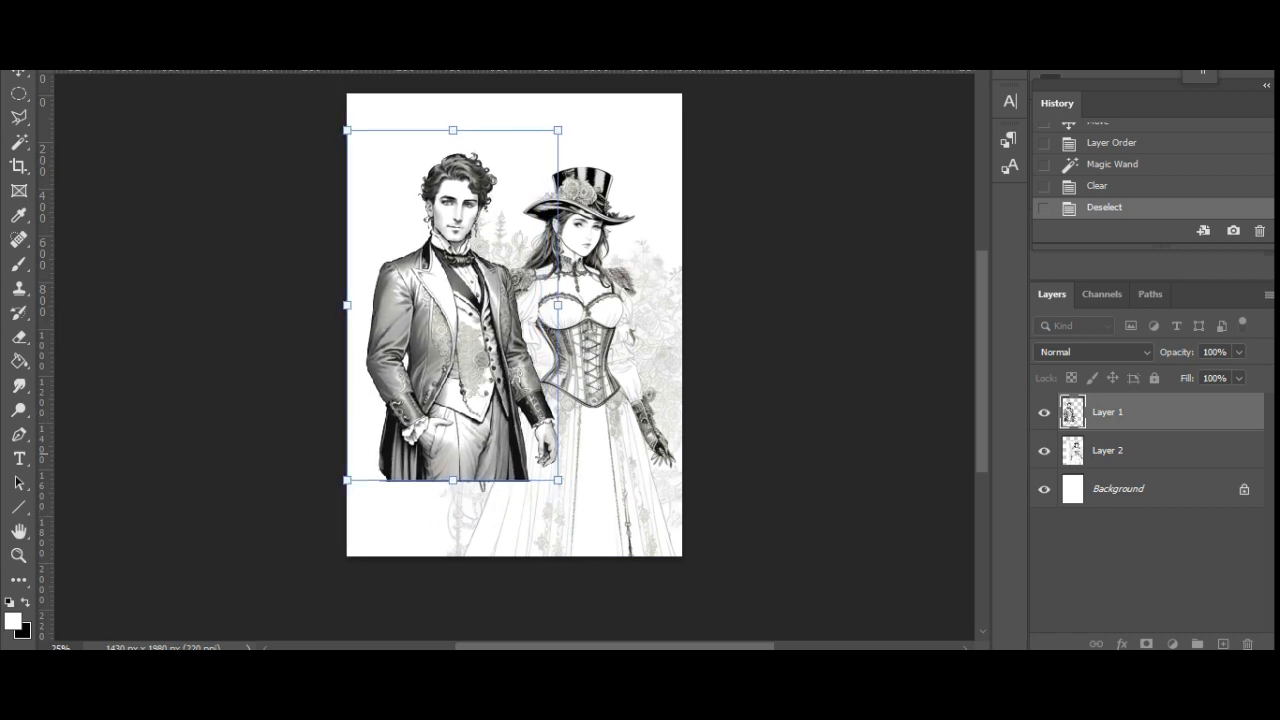
{"action": "key", "text": "Return"}
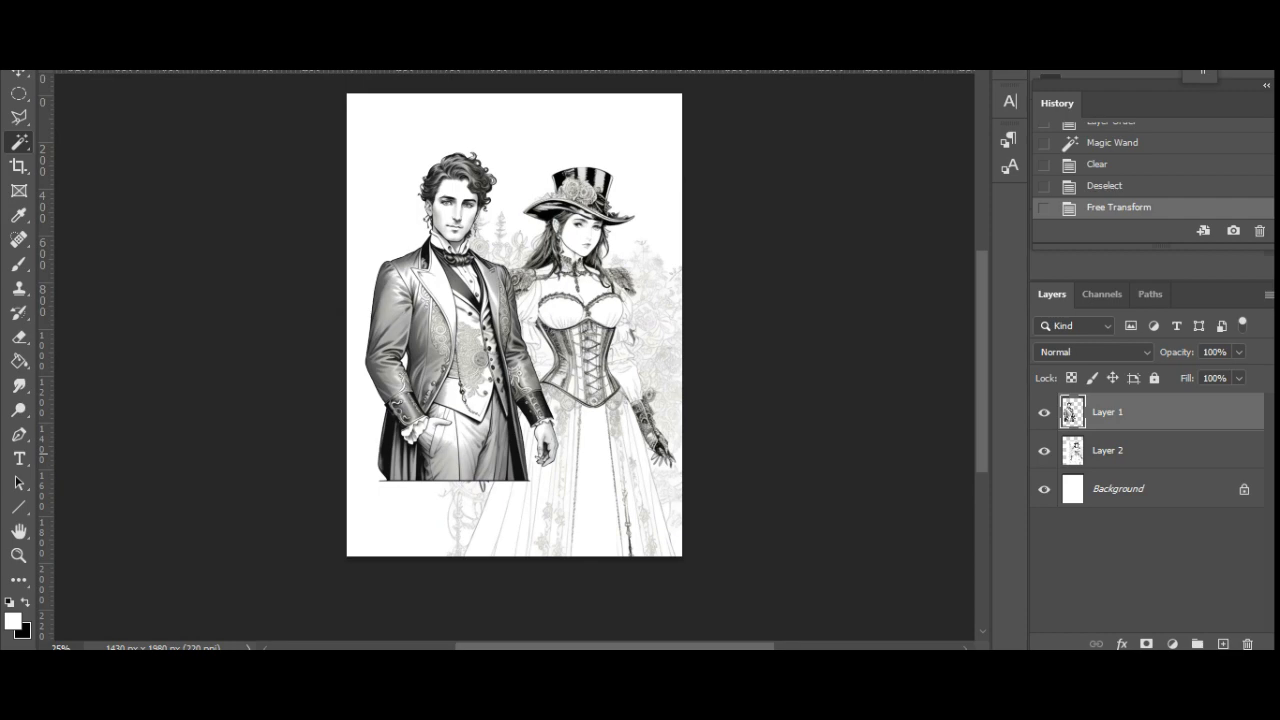
Erase the black line under the man's cut-off coat with a rectangular selection nudged up over it
{"action": "left_click", "coordinate": [18, 555]}
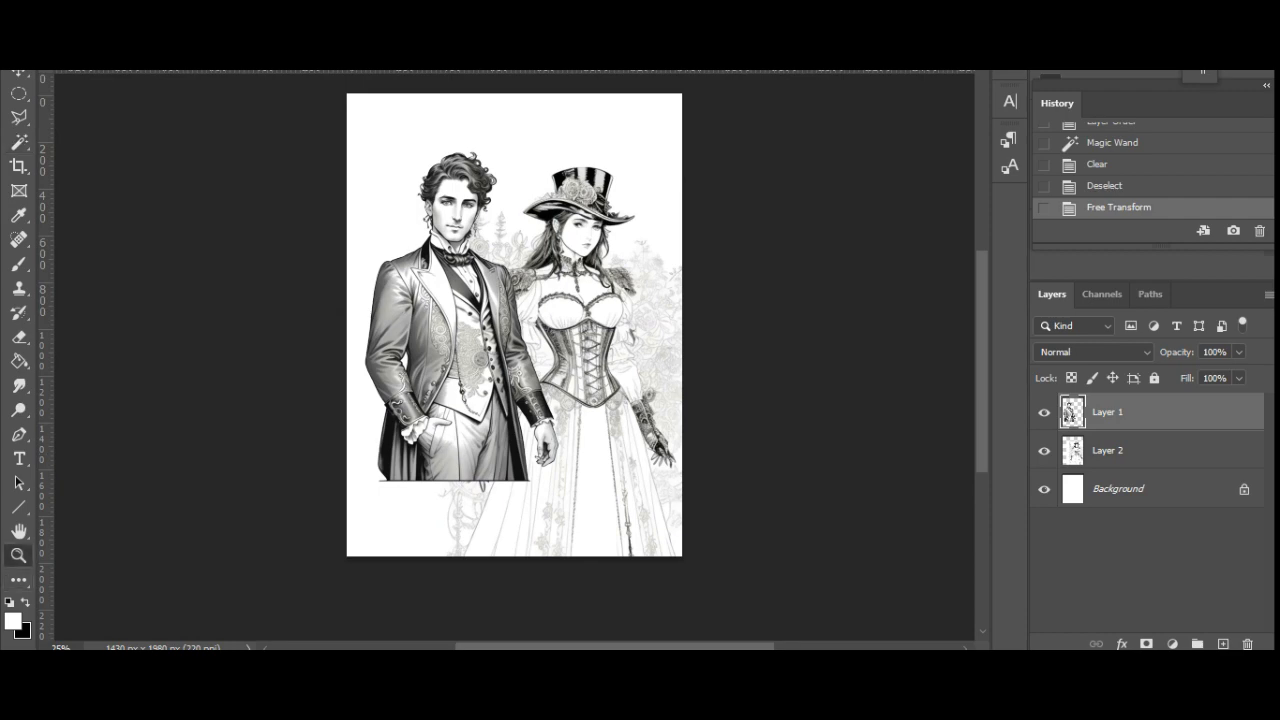
{"action": "left_click", "coordinate": [459, 485]}
{"action": "left_click", "coordinate": [459, 485]}
{"action": "left_click", "coordinate": [459, 485]}
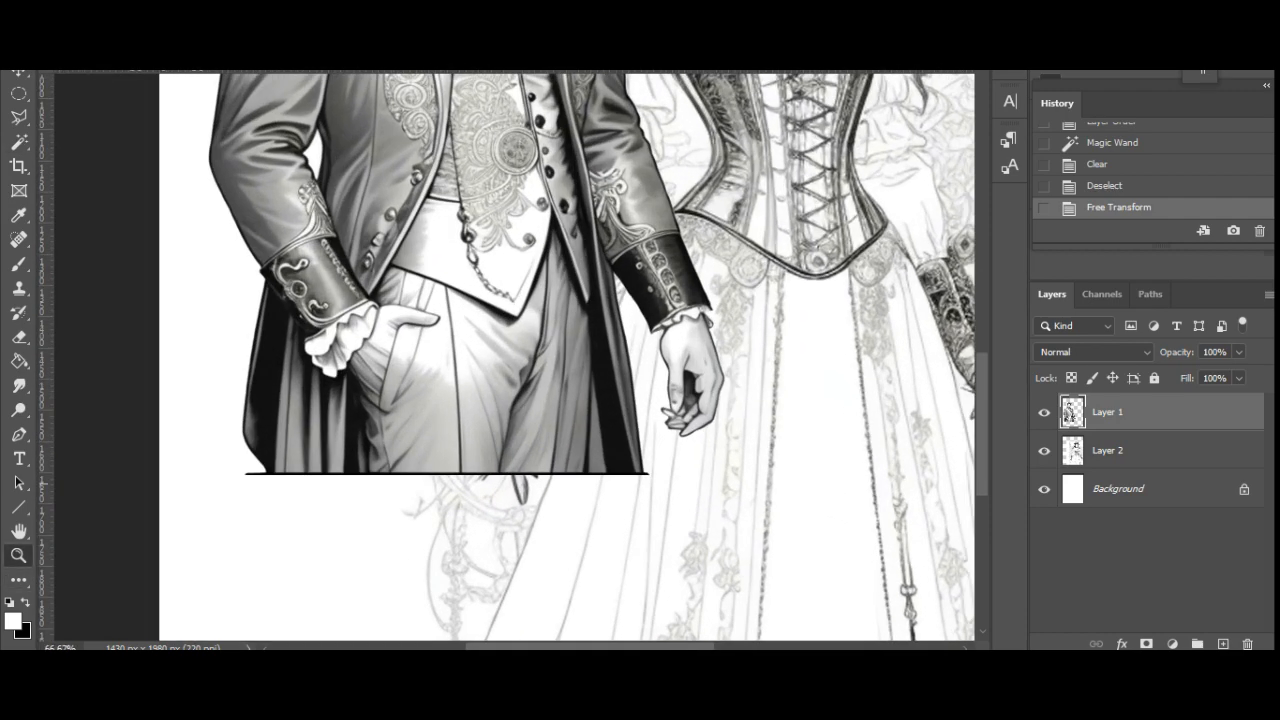
{"action": "left_click", "coordinate": [18, 93]}
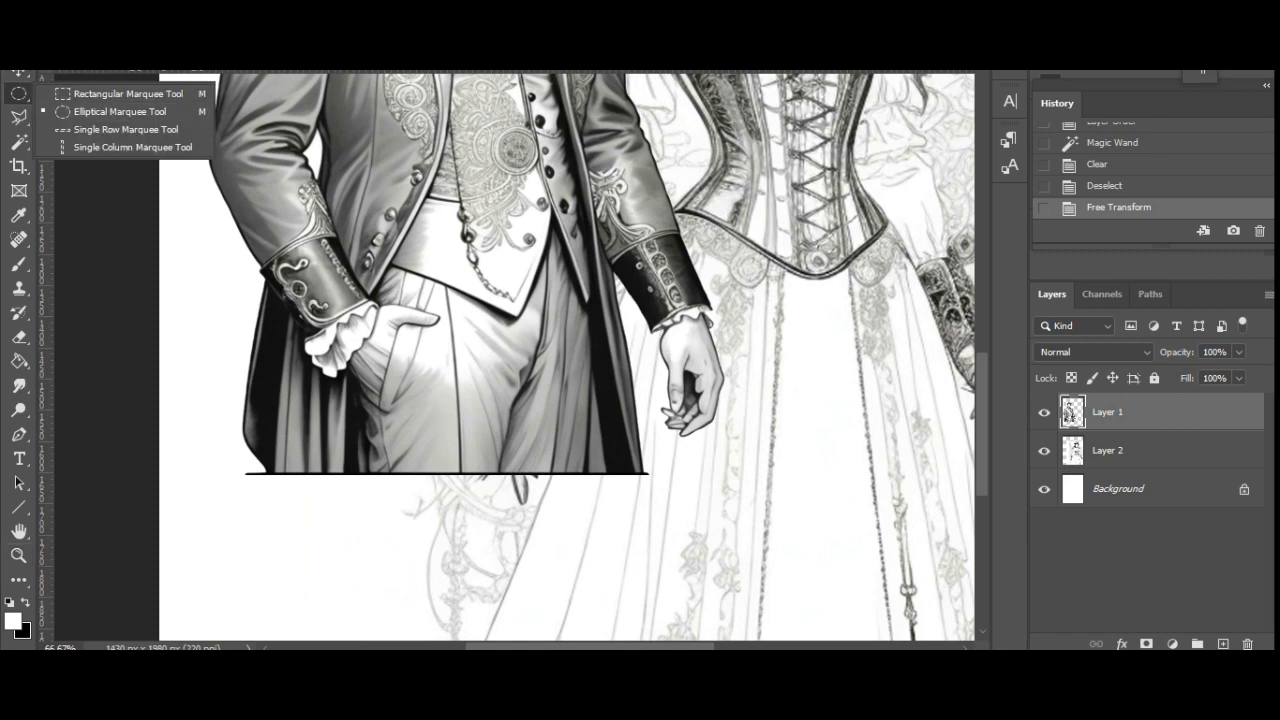
{"action": "left_click", "coordinate": [125, 93]}
{"action": "left_click_drag", "start_coordinate": [251, 544], "coordinate": [729, 476]}
{"action": "key", "text": "Down"}
{"action": "key", "text": "Left"}
{"action": "key", "text": "Left"}
{"action": "key", "text": "Left"}
{"action": "key", "text": "Left"}
{"action": "key", "text": "Left"}
{"action": "key", "text": "Left"}
{"action": "key", "text": "Left"}
{"action": "key", "text": "Left"}
{"action": "key", "text": "Left"}
{"action": "key", "text": "Left"}
{"action": "key", "text": "Left"}
{"action": "key", "text": "Left"}
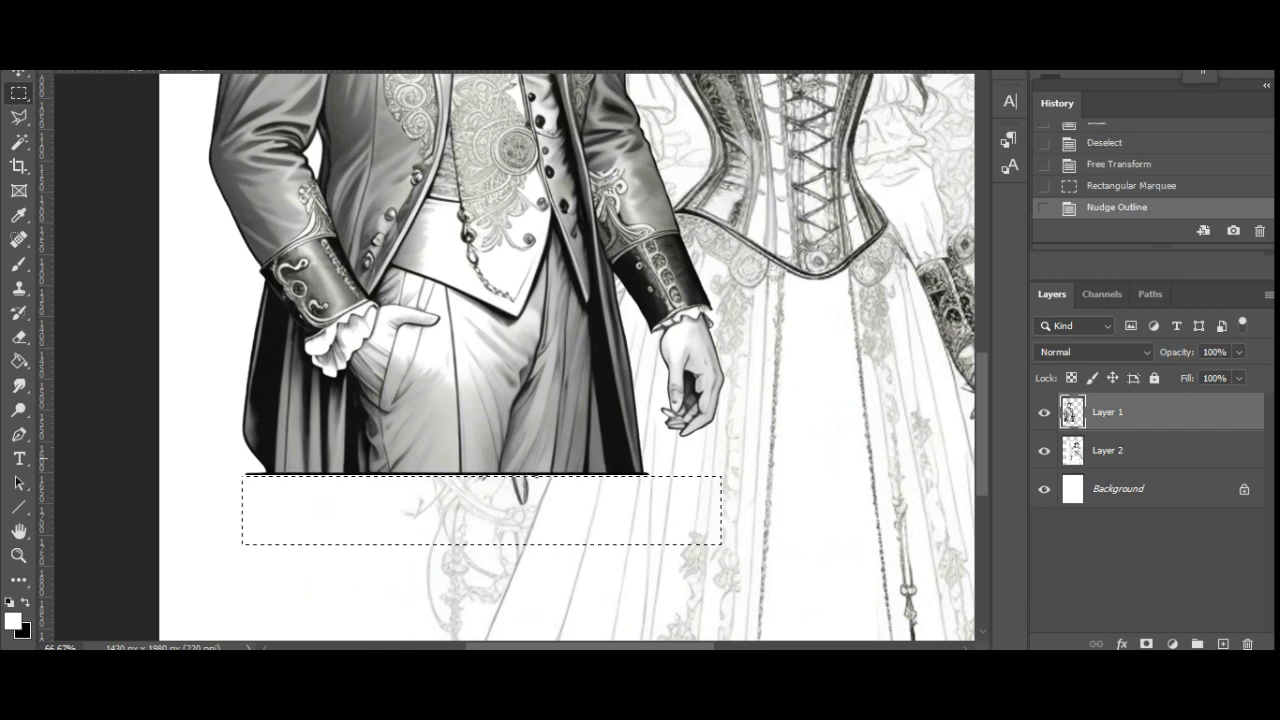
{"action": "key", "text": "Up"}
{"action": "key", "text": "Up"}
{"action": "key", "text": "Up"}
{"action": "key", "text": "Up"}
{"action": "key", "text": "Up"}
{"action": "key", "text": "Up"}
{"action": "key", "text": "Up"}
{"action": "key", "text": "Delete"}
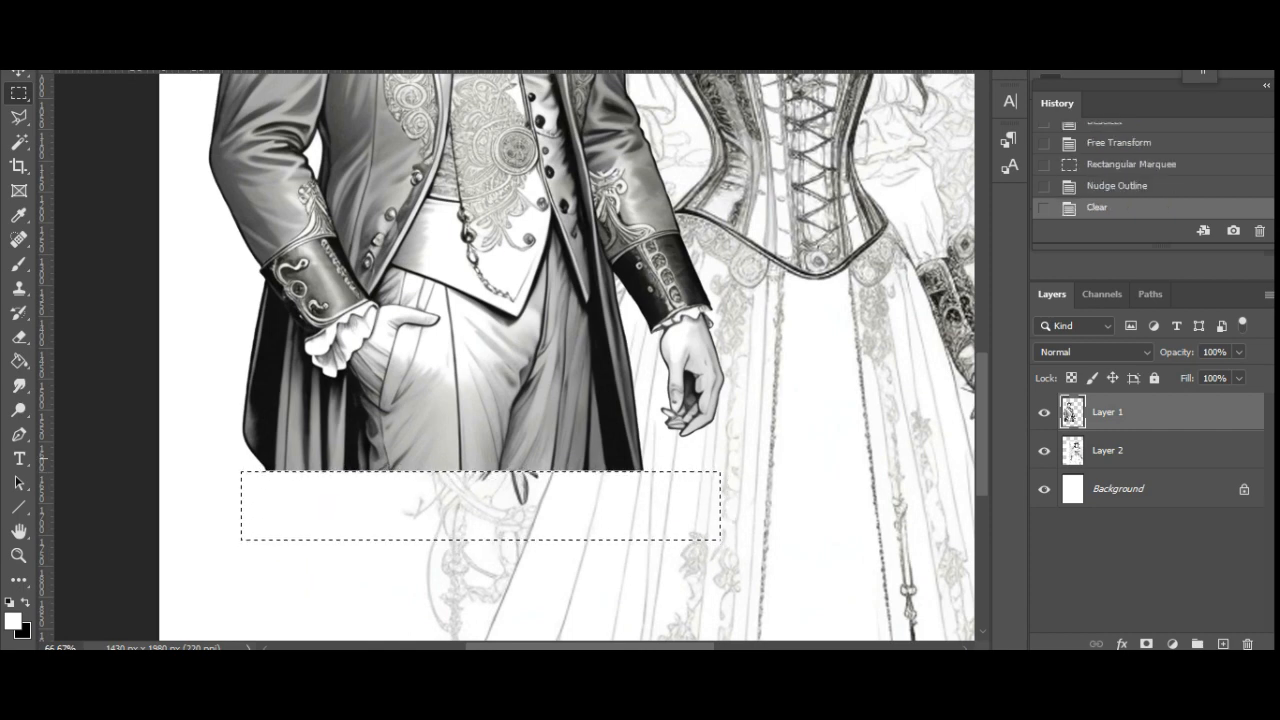
{"action": "key", "text": "ctrl+d"}
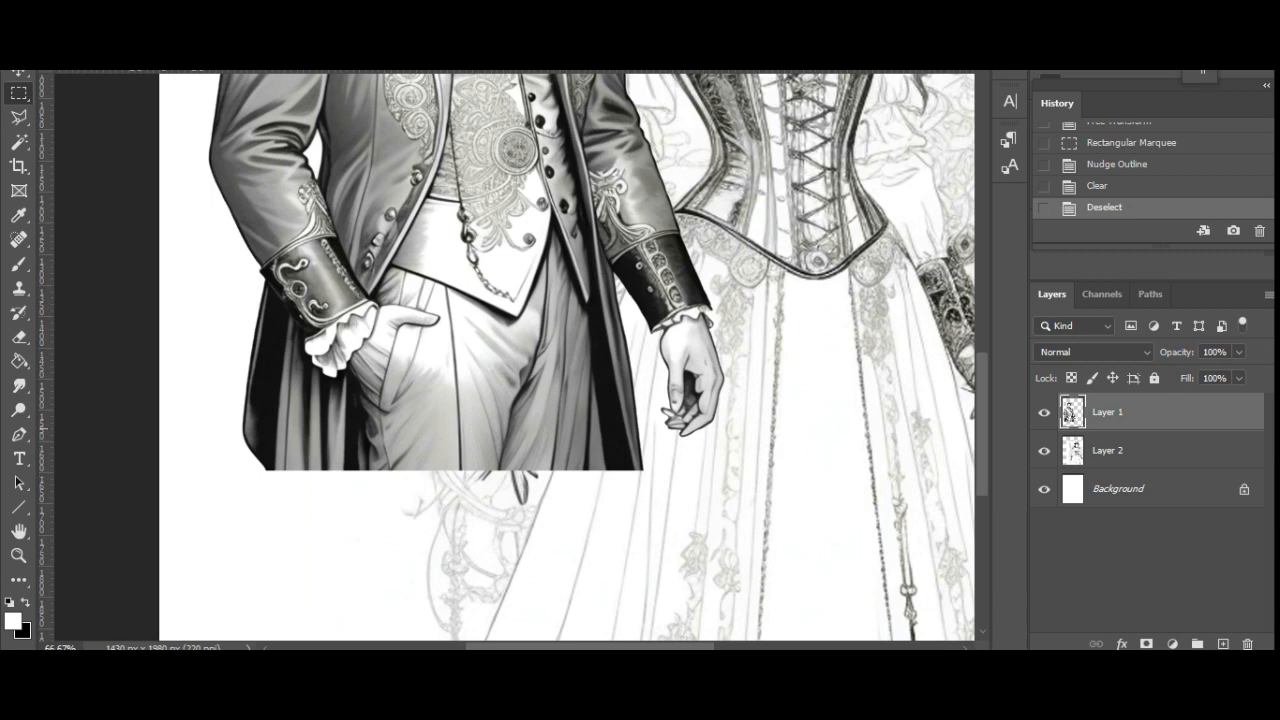
Select a rectangular strip across the cut-off lower edge of the man's coat and trousers
{"action": "left_click_drag", "start_coordinate": [253, 499], "coordinate": [654, 447]}
{"action": "key", "text": "ctrl+t"}
{"action": "left_click_drag", "start_coordinate": [453, 499], "coordinate": [453, 523]}
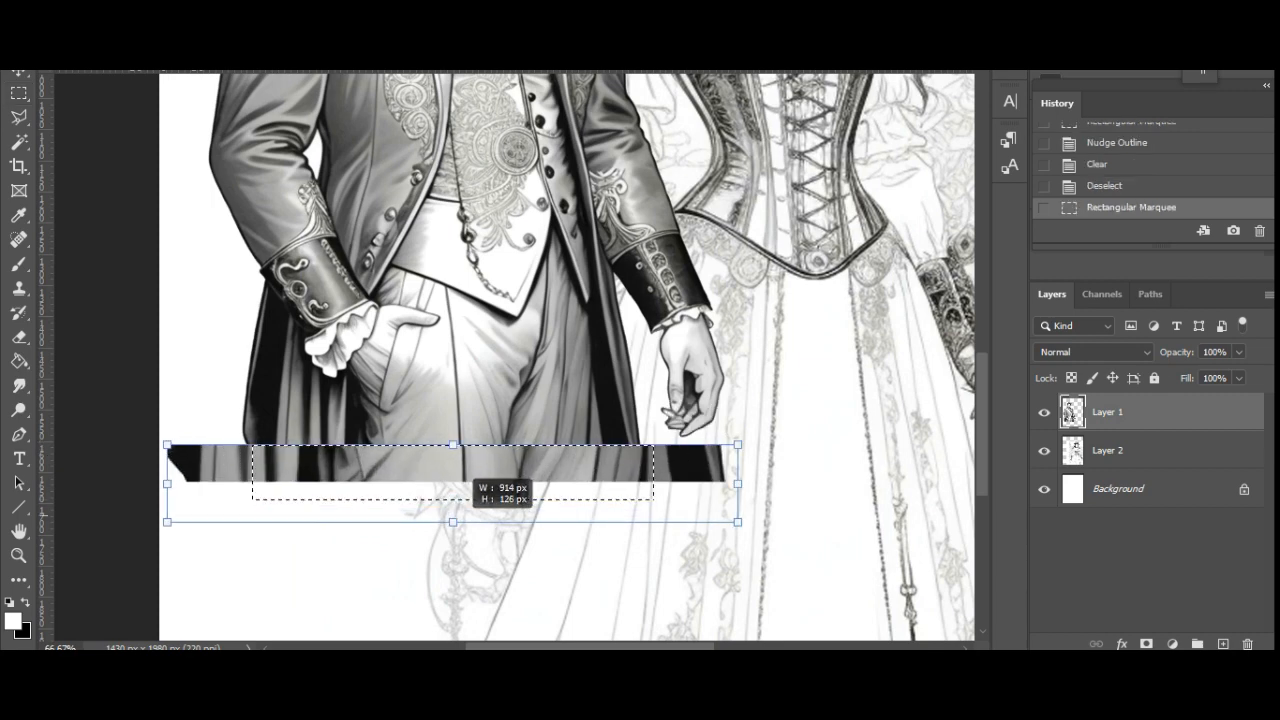
{"action": "key", "text": "Escape"}
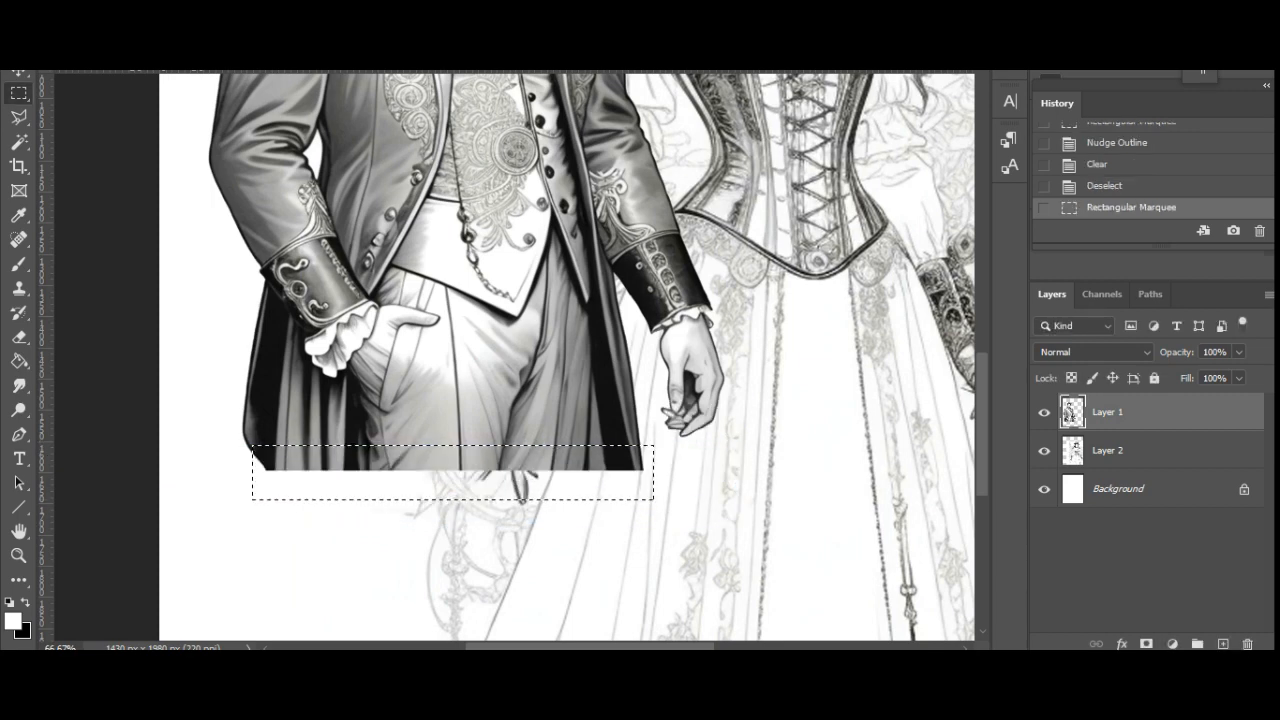
Stretch the selected strip of coat and trousers vertically to the page's lower edge, keeping its width
{"action": "key", "text": "ctrl+t"}
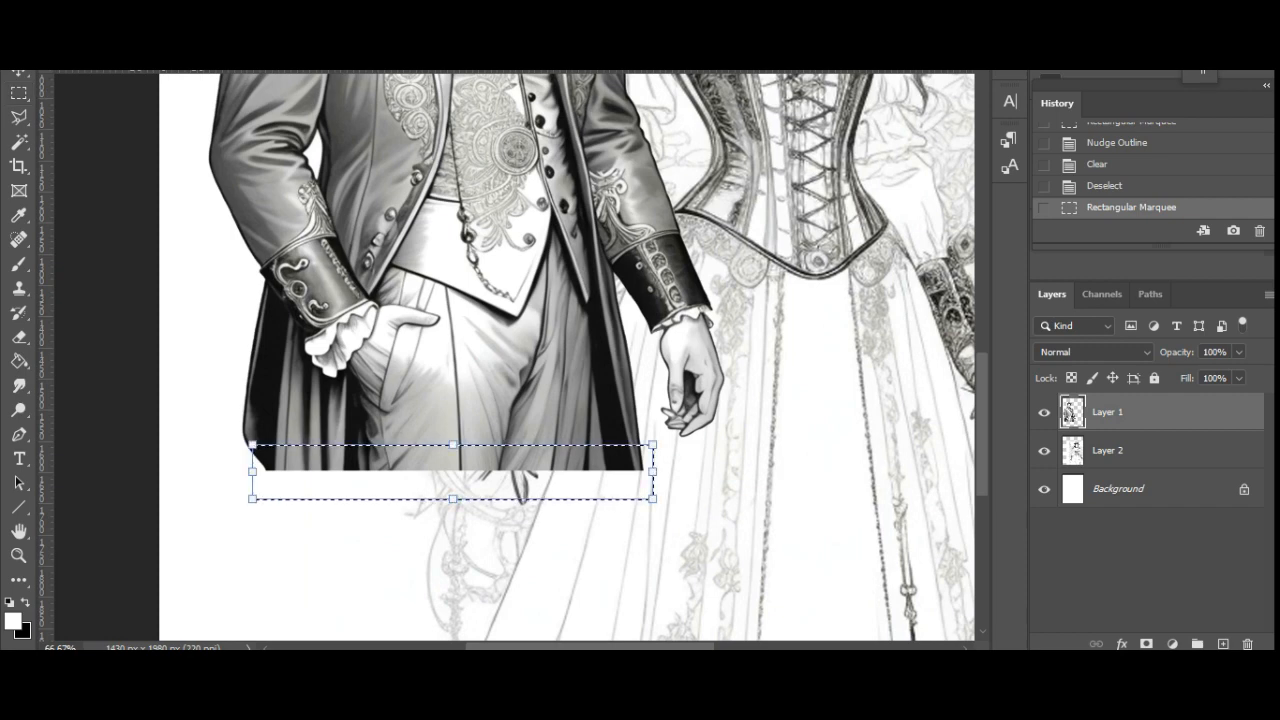
{"action": "left_click_drag", "start_coordinate": [453, 498], "coordinate": [545, 568]}
{"action": "key", "text": "Return"}
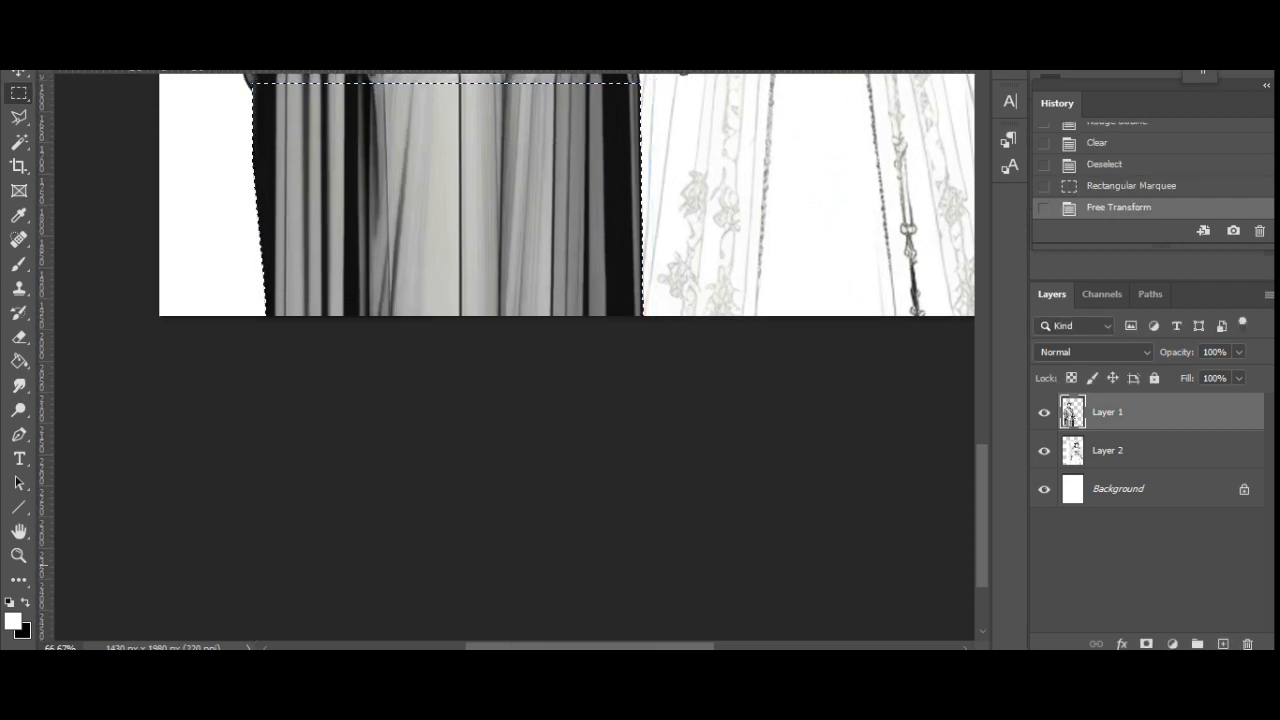
{"action": "key", "text": "ctrl+d"}
{"action": "scroll", "coordinate": [566, 350], "scroll_direction": "up", "scroll_amount": 5}
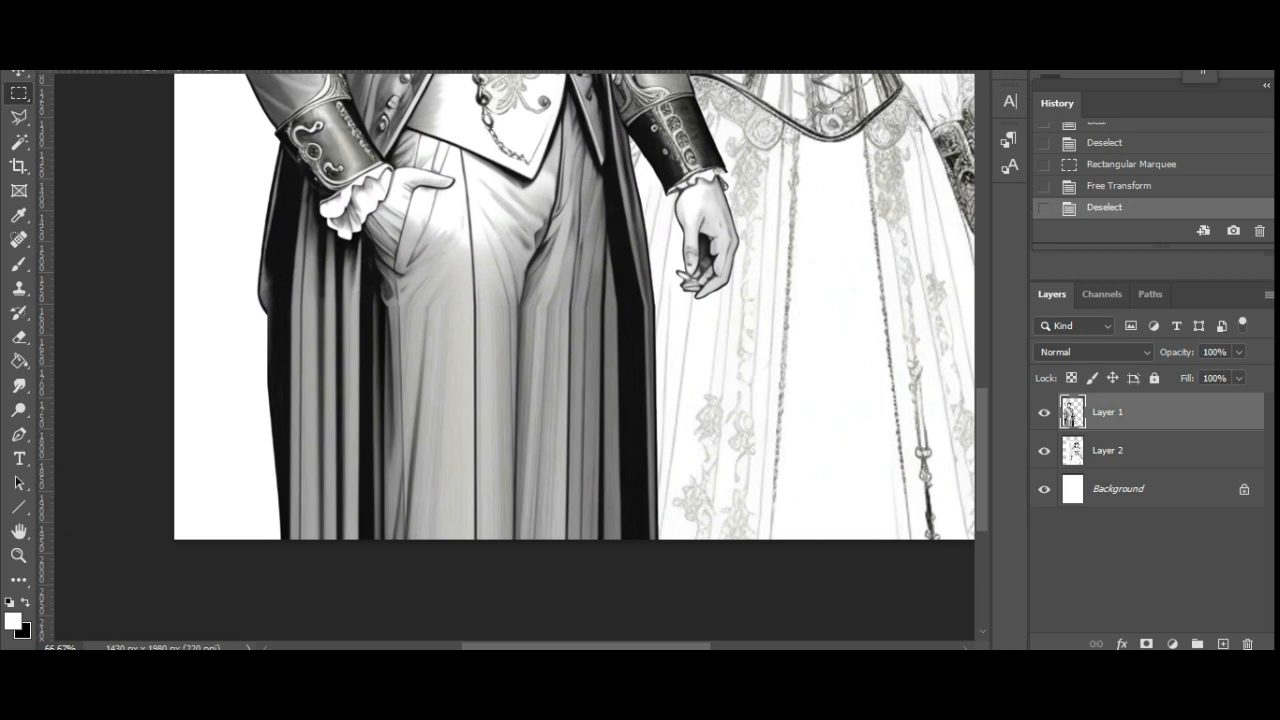
Cut away the lower-left part of the man's extended coat along a jagged diagonal outline using the Polygonal Lasso
{"action": "key", "text": "l"}
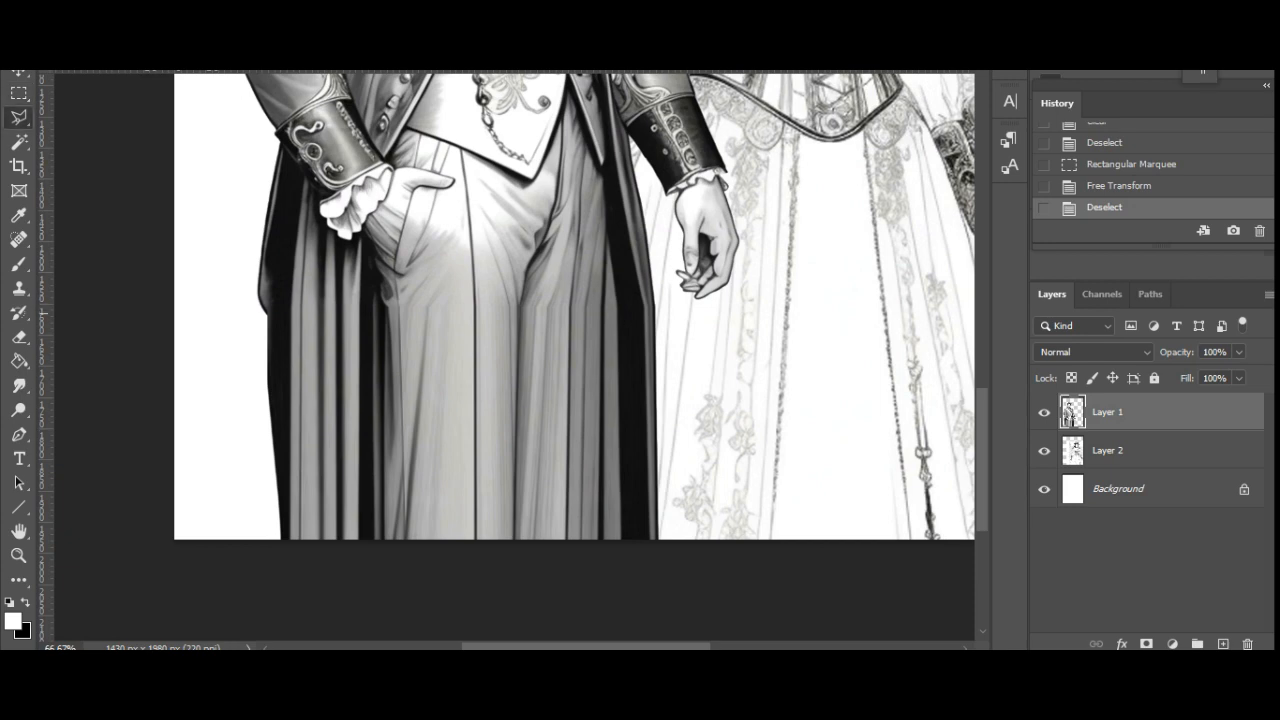
{"action": "left_click", "coordinate": [266, 314]}
{"action": "left_click", "coordinate": [371, 434]}
{"action": "left_click", "coordinate": [382, 466]}
{"action": "left_click", "coordinate": [399, 570]}
{"action": "key", "text": "BackSpace"}
{"action": "left_click", "coordinate": [420, 552]}
{"action": "left_click", "coordinate": [246, 569]}
{"action": "double_click", "coordinate": [234, 449]}
{"action": "key", "text": "Delete"}
{"action": "key", "text": "ctrl+d"}
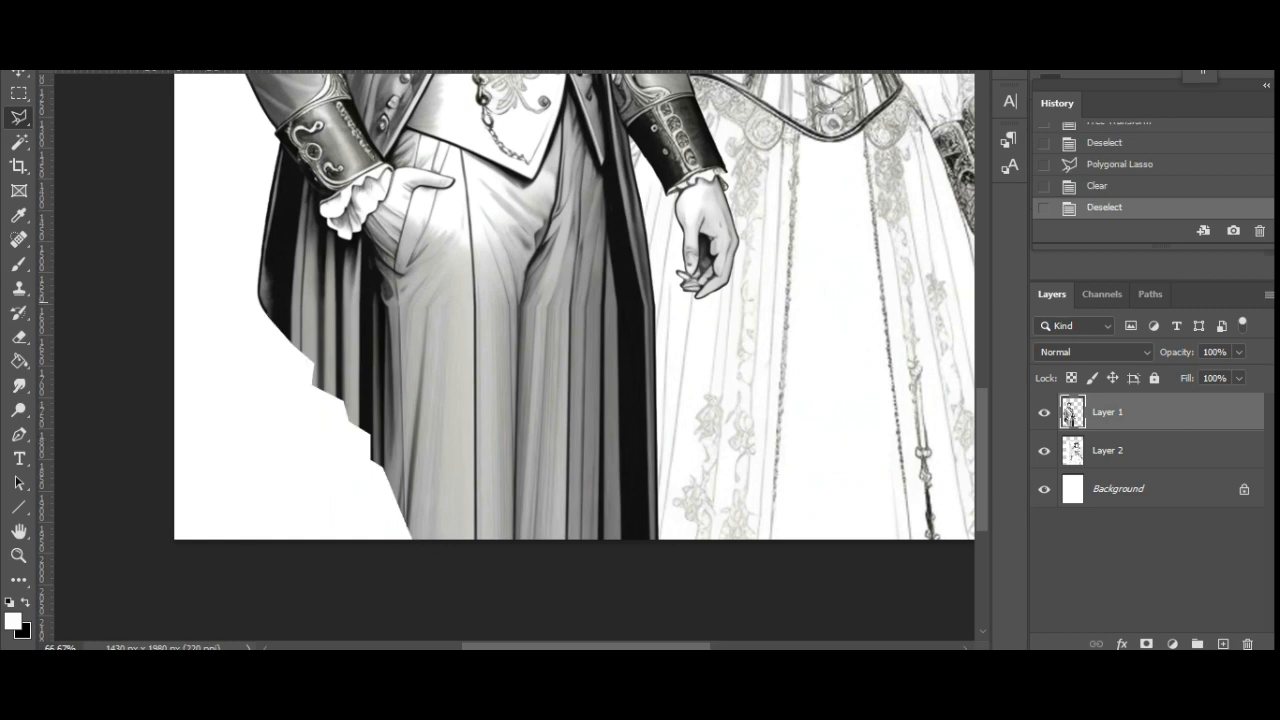
Cut away the lower-right part of the man's extended coat beside his trousers using the Polygonal Lasso
{"action": "left_click", "coordinate": [656, 306]}
{"action": "left_click", "coordinate": [618, 352]}
{"action": "left_click", "coordinate": [615, 552]}
{"action": "double_click", "coordinate": [695, 552]}
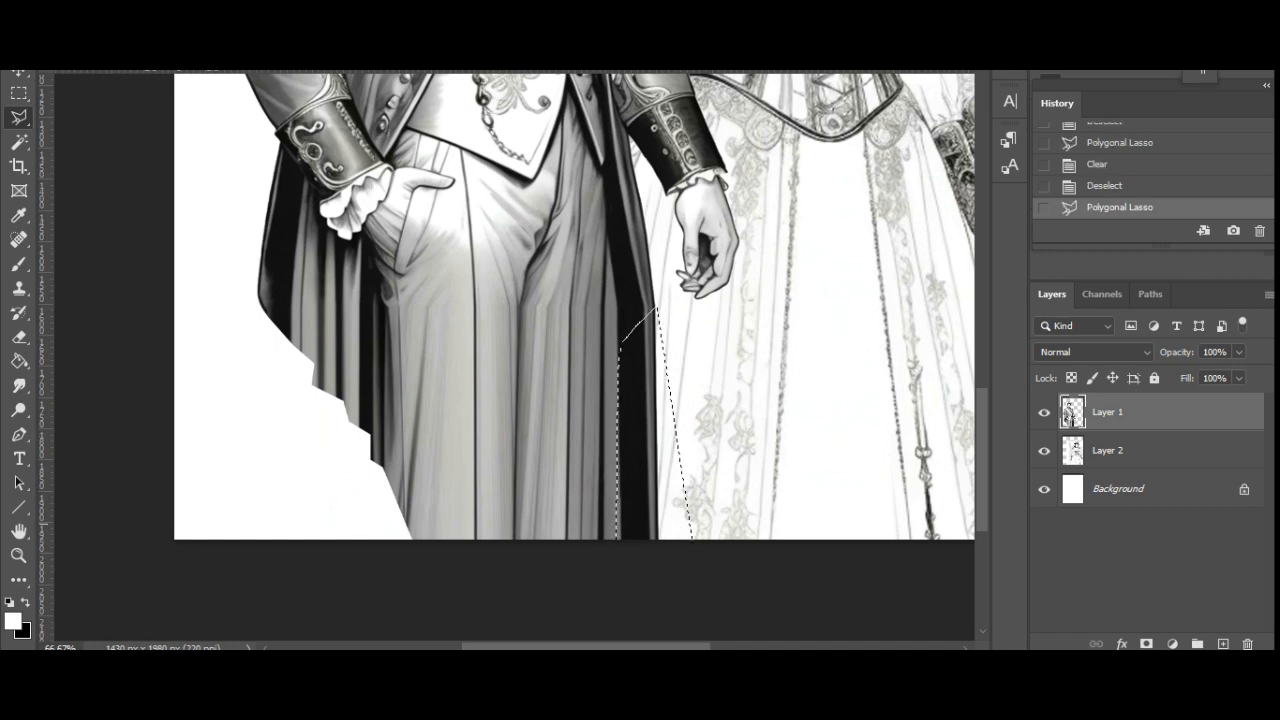
{"action": "key", "text": "Delete"}
{"action": "key", "text": "ctrl+d"}
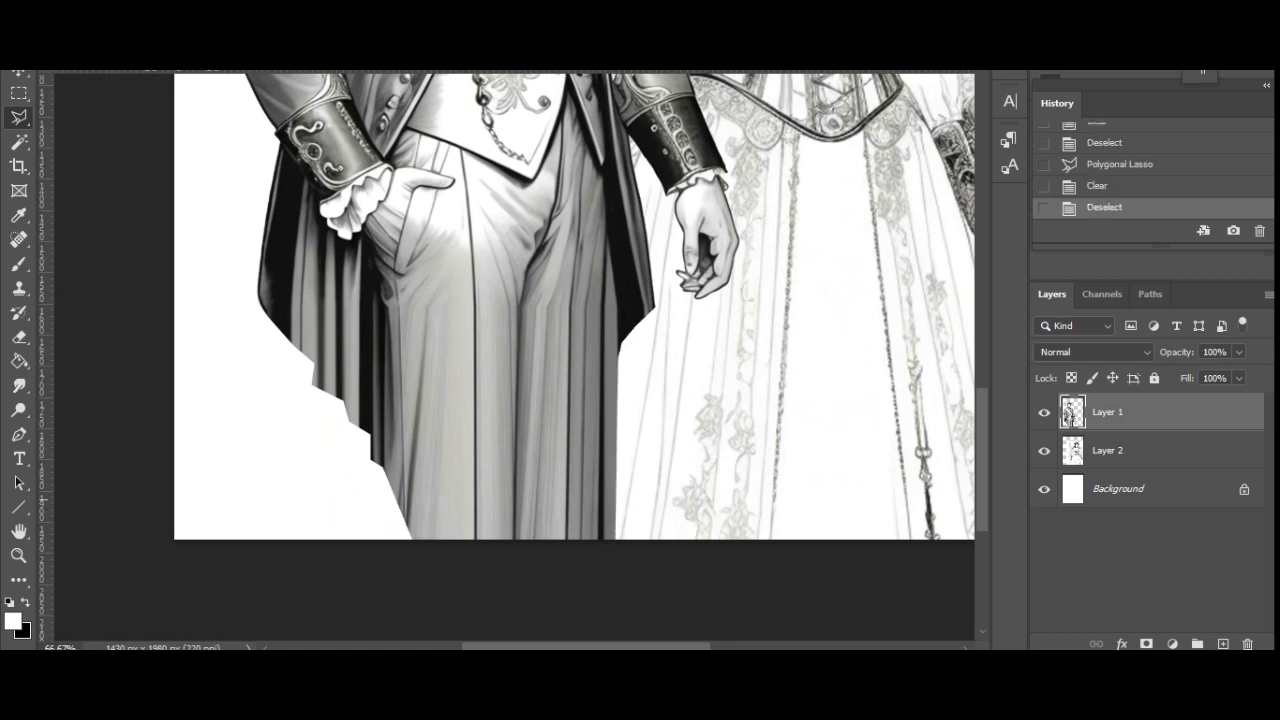
Hide the man's layer, duplicate the woman's layer and set the copy's blending mode to Multiply
{"action": "left_click_drag", "start_coordinate": [640, 354], "coordinate": [332, 513]}
{"action": "left_click_drag", "start_coordinate": [500, 236], "coordinate": [509, 478]}
{"action": "left_click_drag", "start_coordinate": [514, 185], "coordinate": [548, 326]}
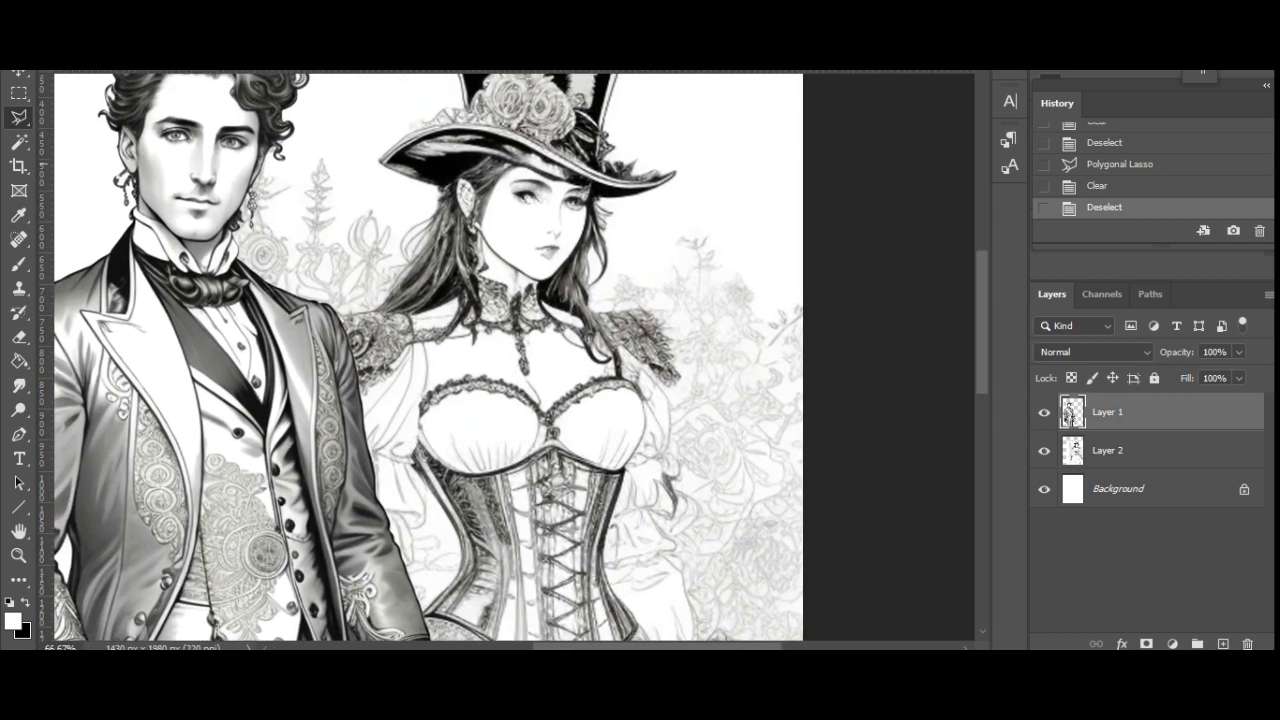
{"action": "left_click_drag", "start_coordinate": [550, 470], "coordinate": [497, 197]}
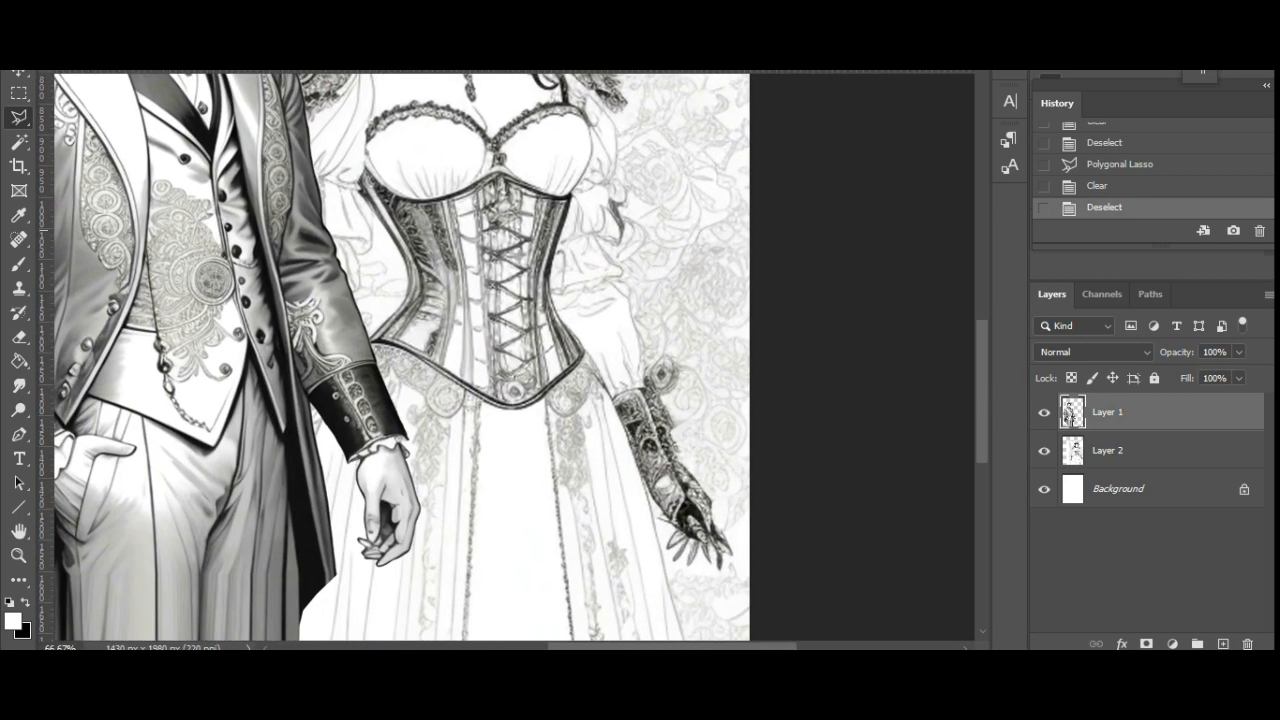
{"action": "left_click", "coordinate": [1044, 412]}
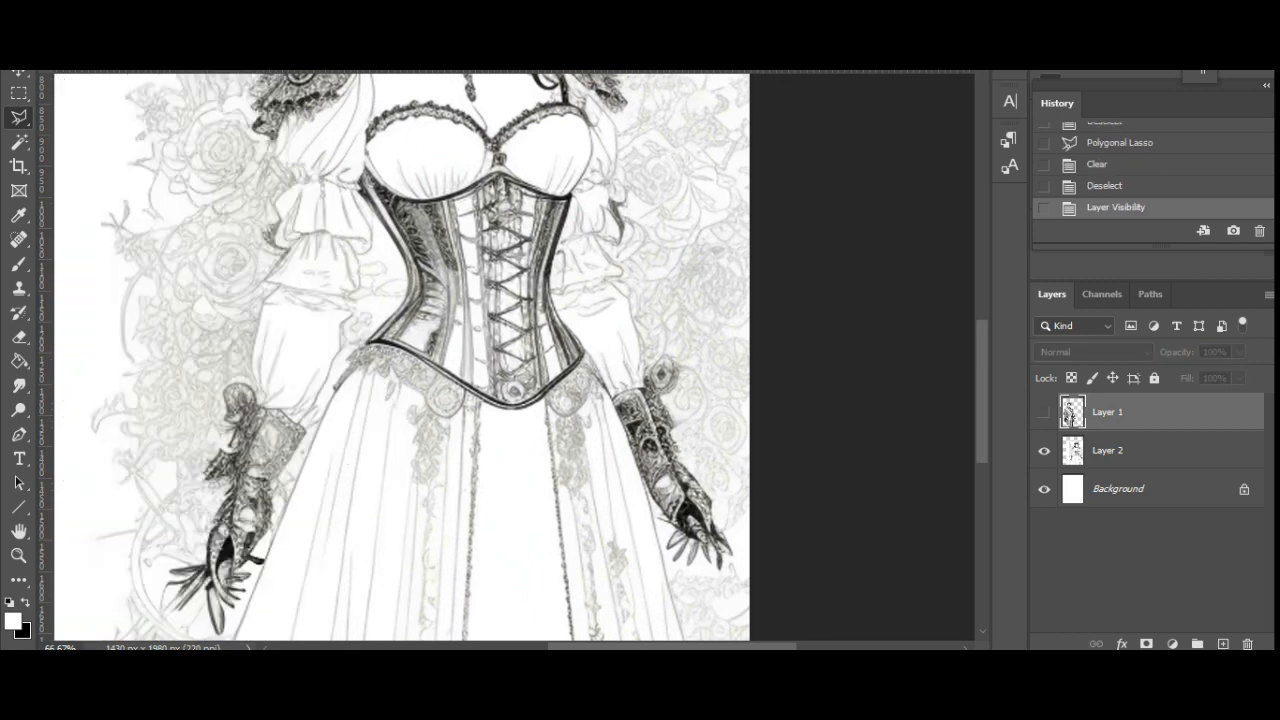
{"action": "left_click_drag", "start_coordinate": [1072, 450], "coordinate": [1222, 644]}
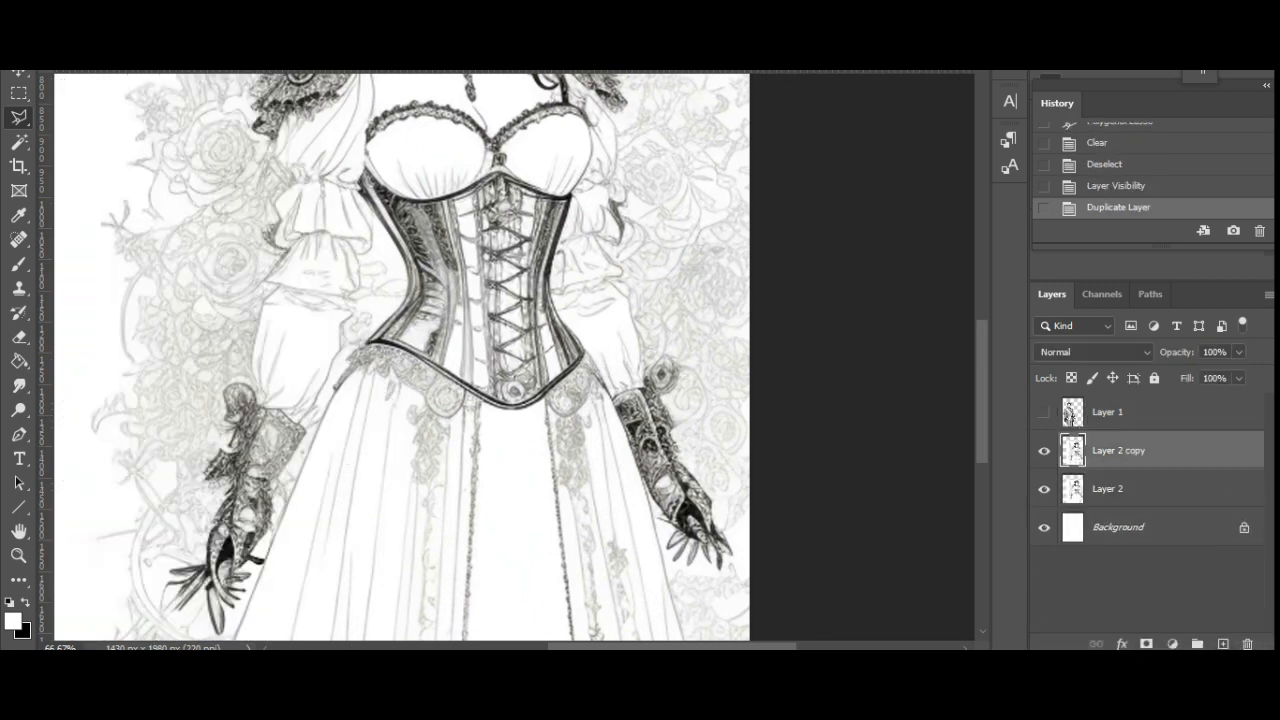
{"action": "left_click", "coordinate": [1094, 352]}
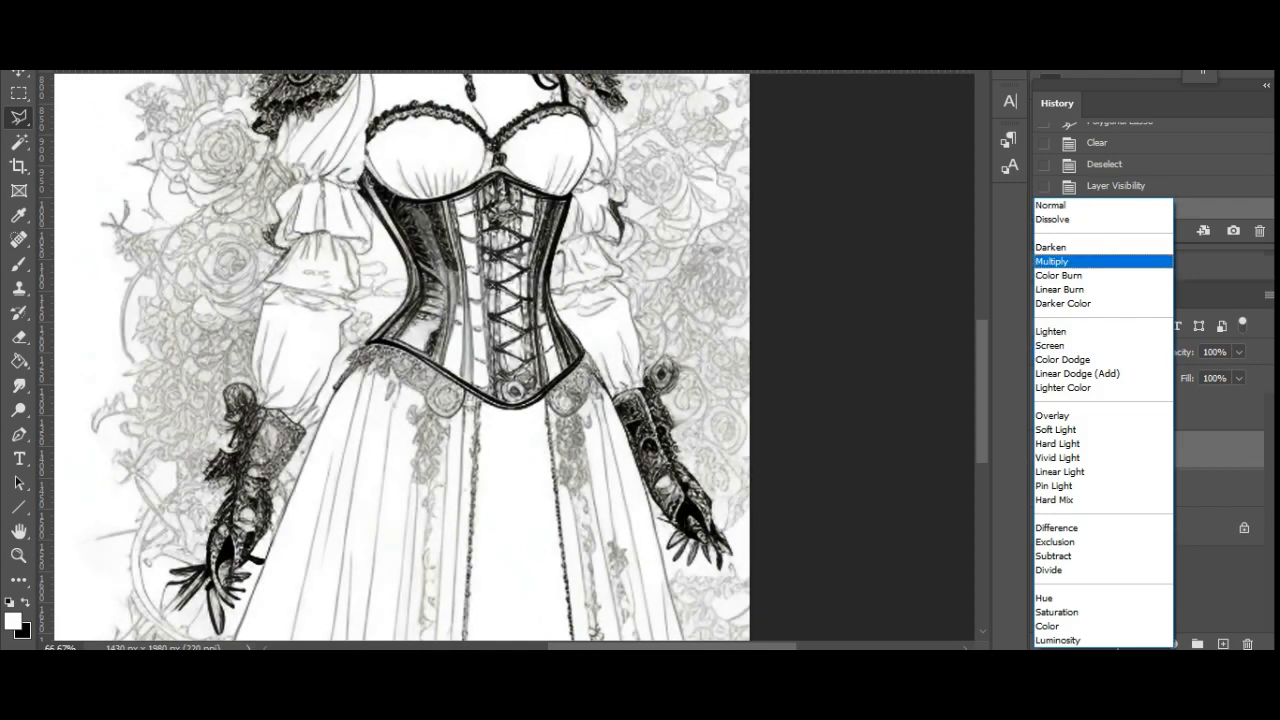
{"action": "left_click", "coordinate": [1052, 261]}
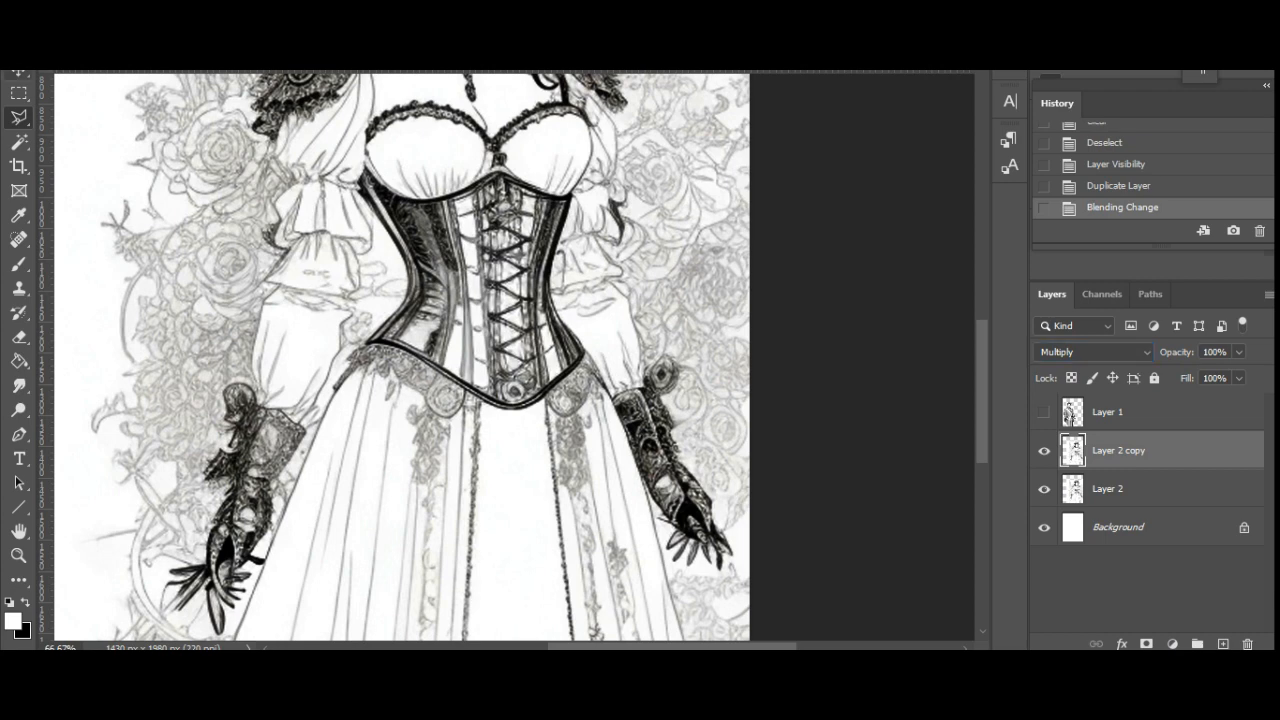
{"action": "left_click", "coordinate": [239, 225]}
{"action": "double_click", "coordinate": [390, 328]}
{"action": "key", "text": "Return"}
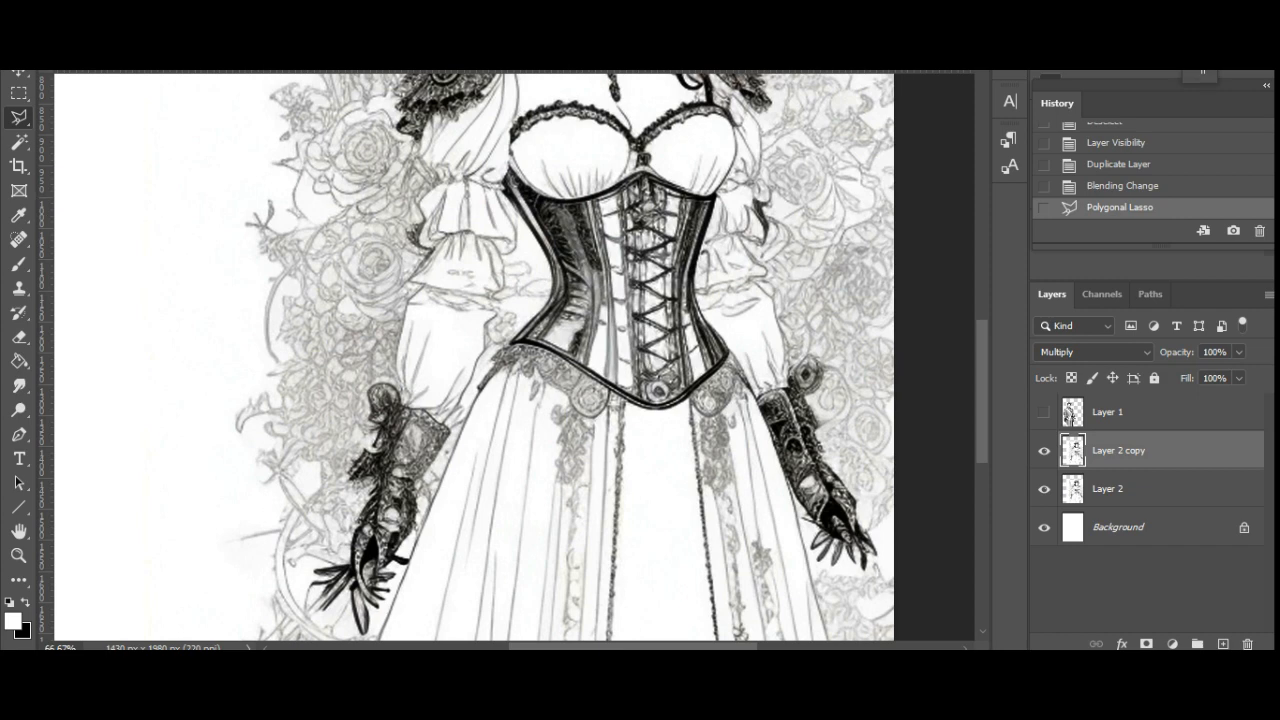
{"action": "key", "text": "ctrl+z"}
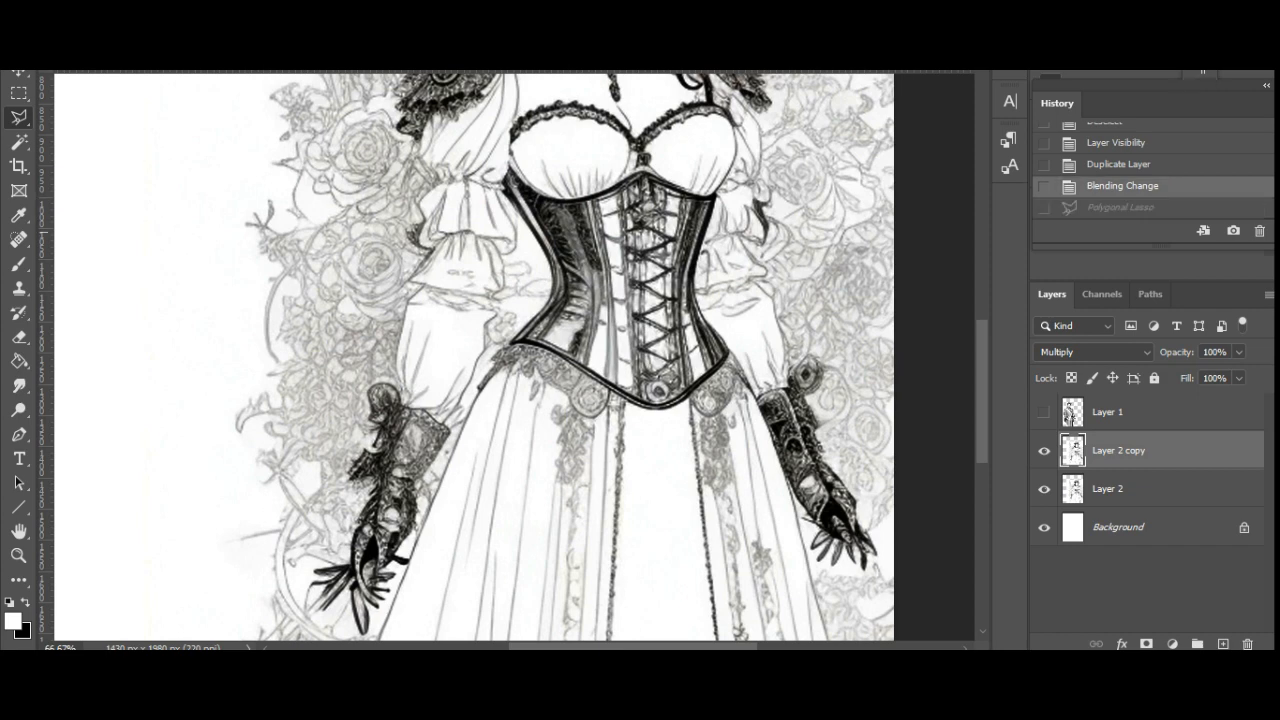
Merge the Multiply copy down into Layer 2 and apply Levels with a white input of 236 and a slightly raised black input
{"action": "key", "text": "ctrl+e"}
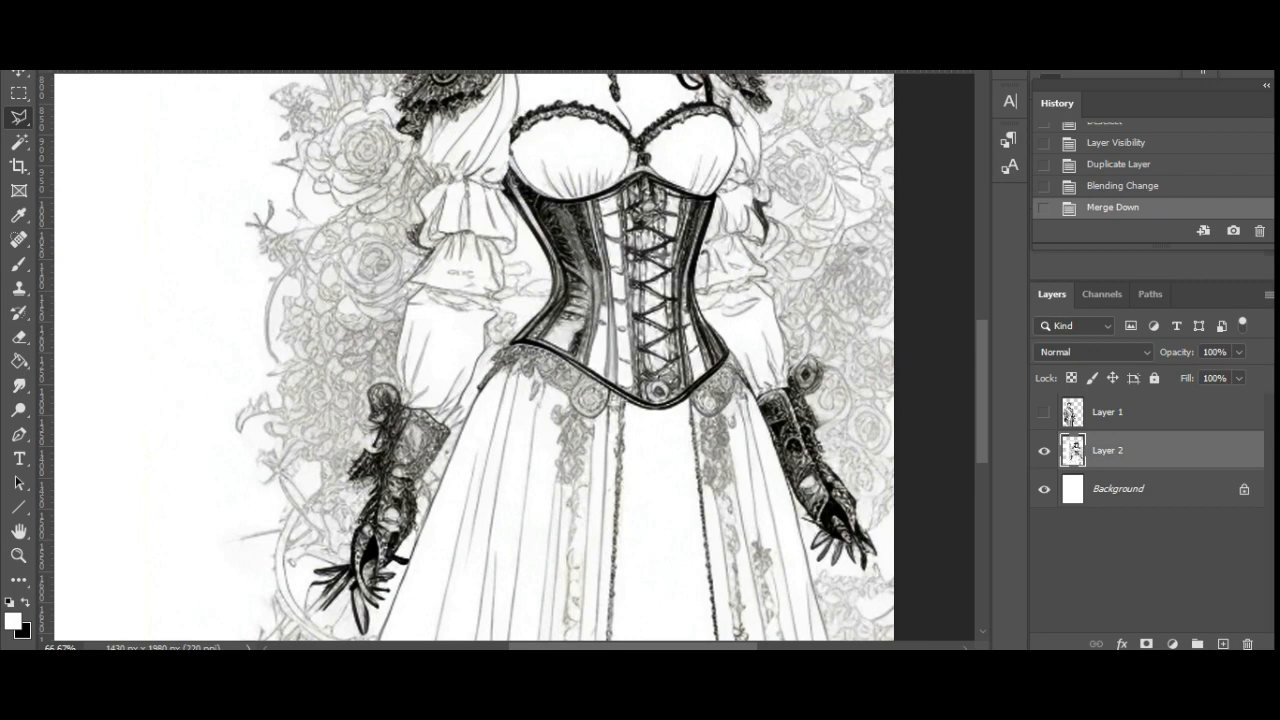
{"action": "left_click_drag", "start_coordinate": [560, 200], "coordinate": [360, 566]}
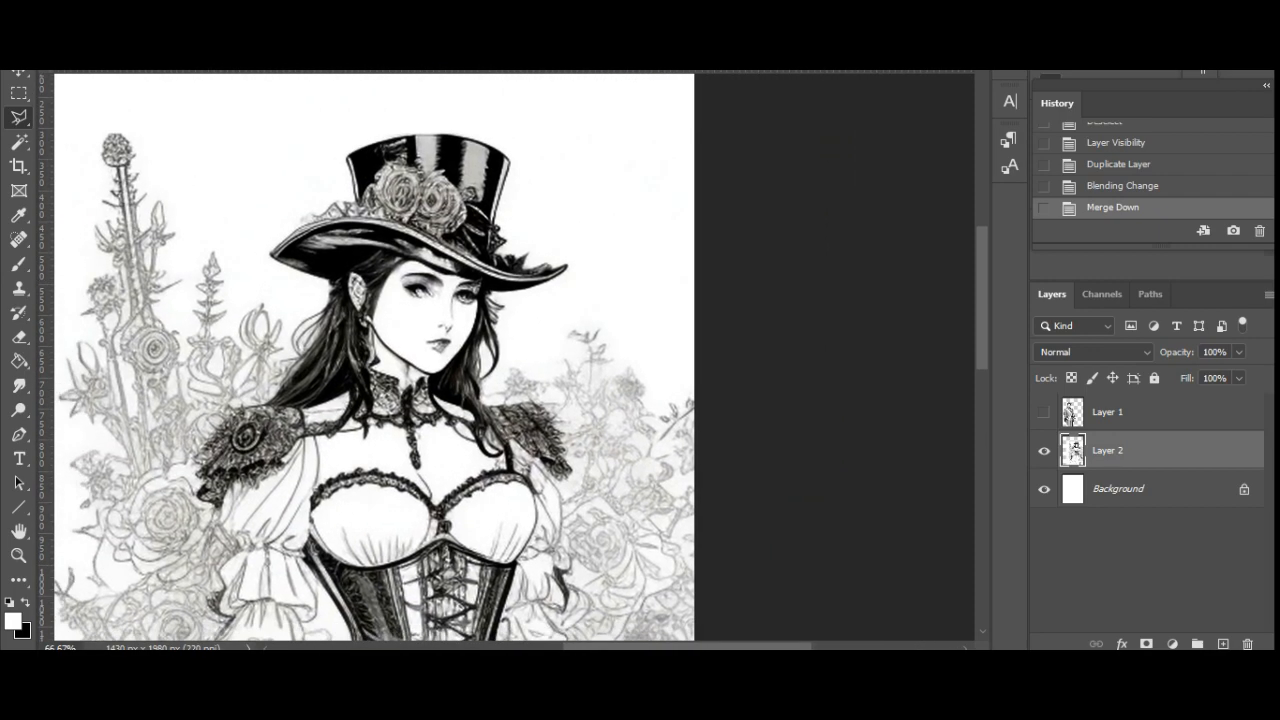
{"action": "left_click", "coordinate": [105, 4]}
{"action": "mouse_move", "coordinate": [185, 38]}
{"action": "left_click", "coordinate": [330, 54]}
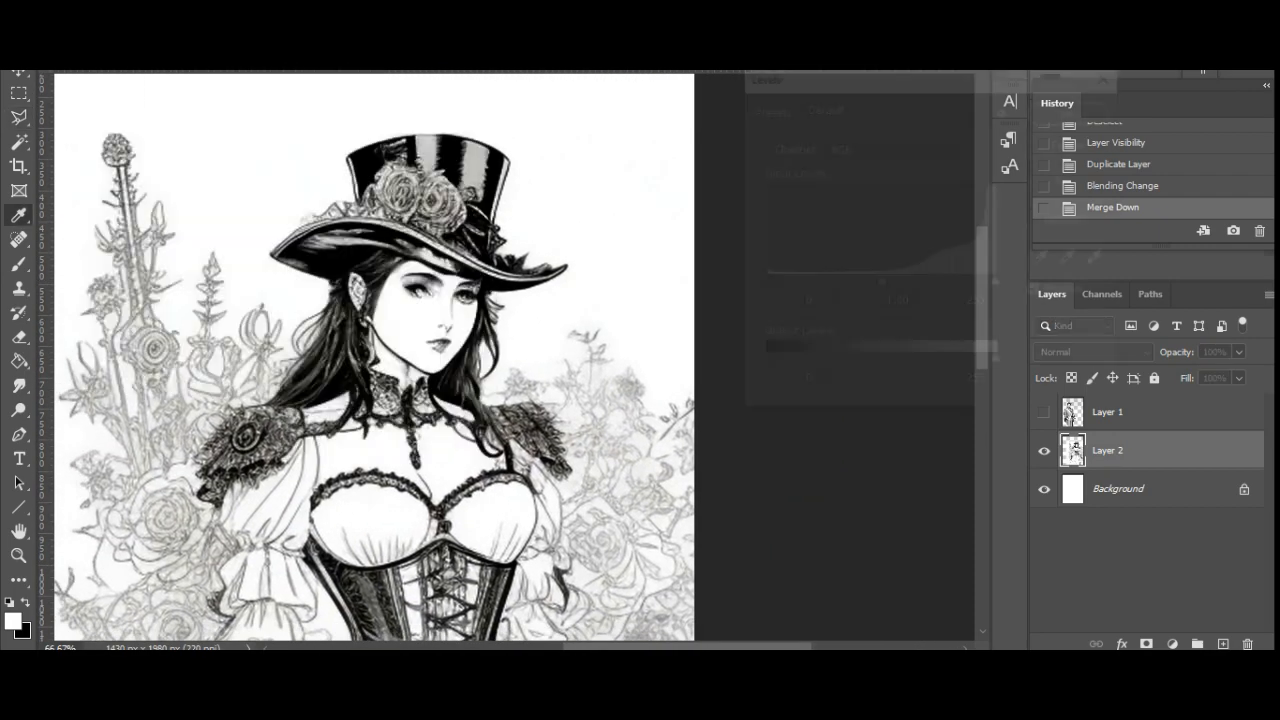
{"action": "left_click_drag", "start_coordinate": [998, 284], "coordinate": [981, 284]}
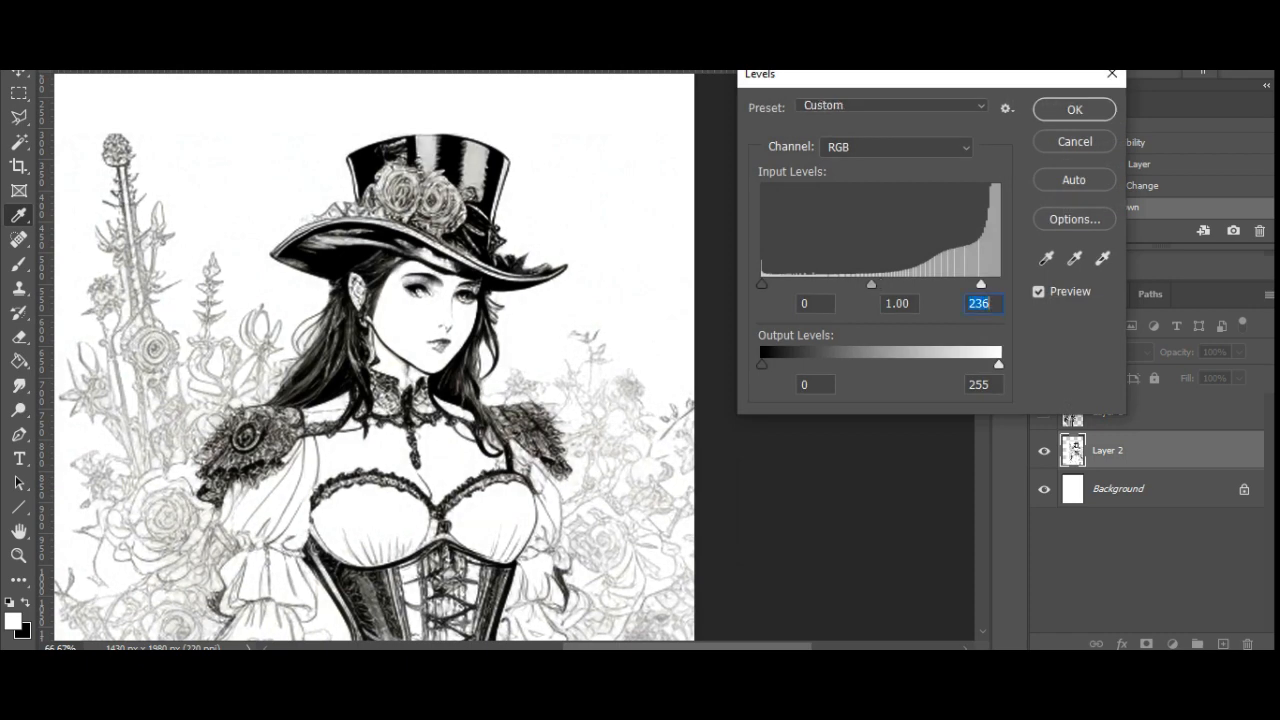
{"action": "left_click_drag", "start_coordinate": [762, 284], "coordinate": [773, 284]}
{"action": "key", "text": "Tab"}
{"action": "key", "text": "Return"}
Paste the copied hand cutout, then enlarge, rotate and place it over the woman's gloved hand on the page's right side
{"action": "scroll", "coordinate": [374, 356], "scroll_direction": "down", "scroll_amount": 8}
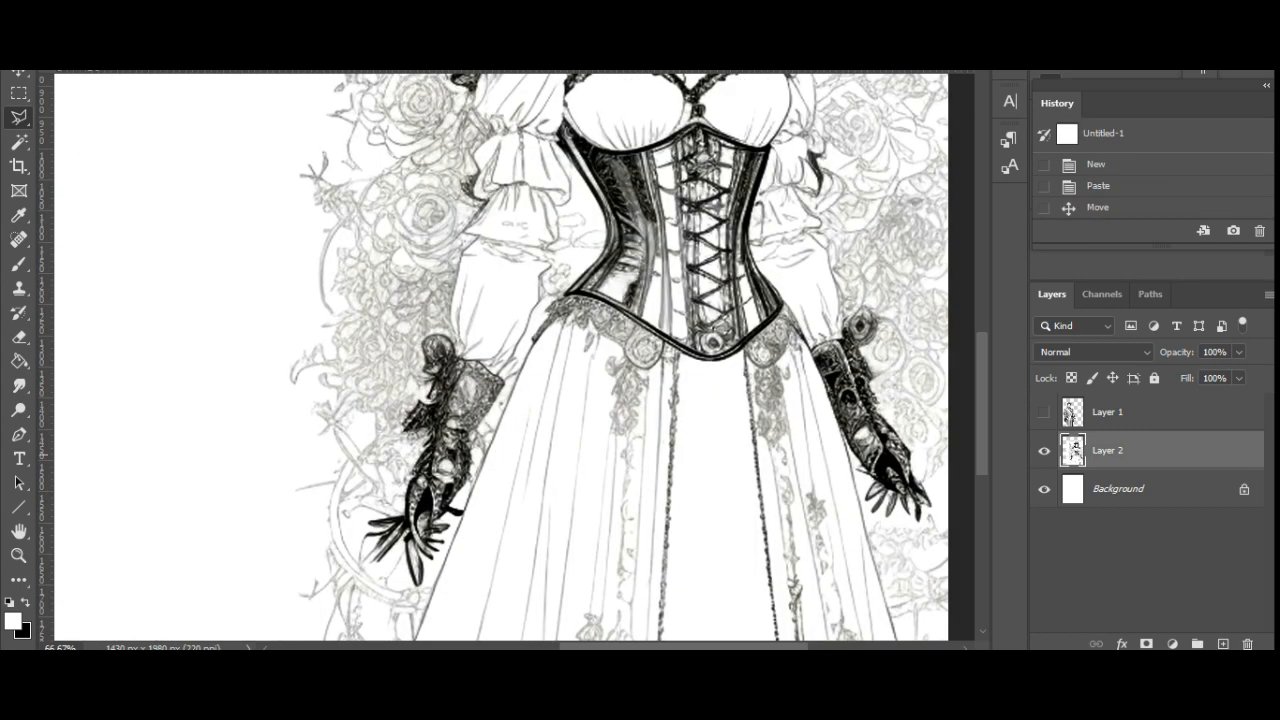
{"action": "key", "text": "v"}
{"action": "left_click_drag", "start_coordinate": [640, 417], "coordinate": [480, 334]}
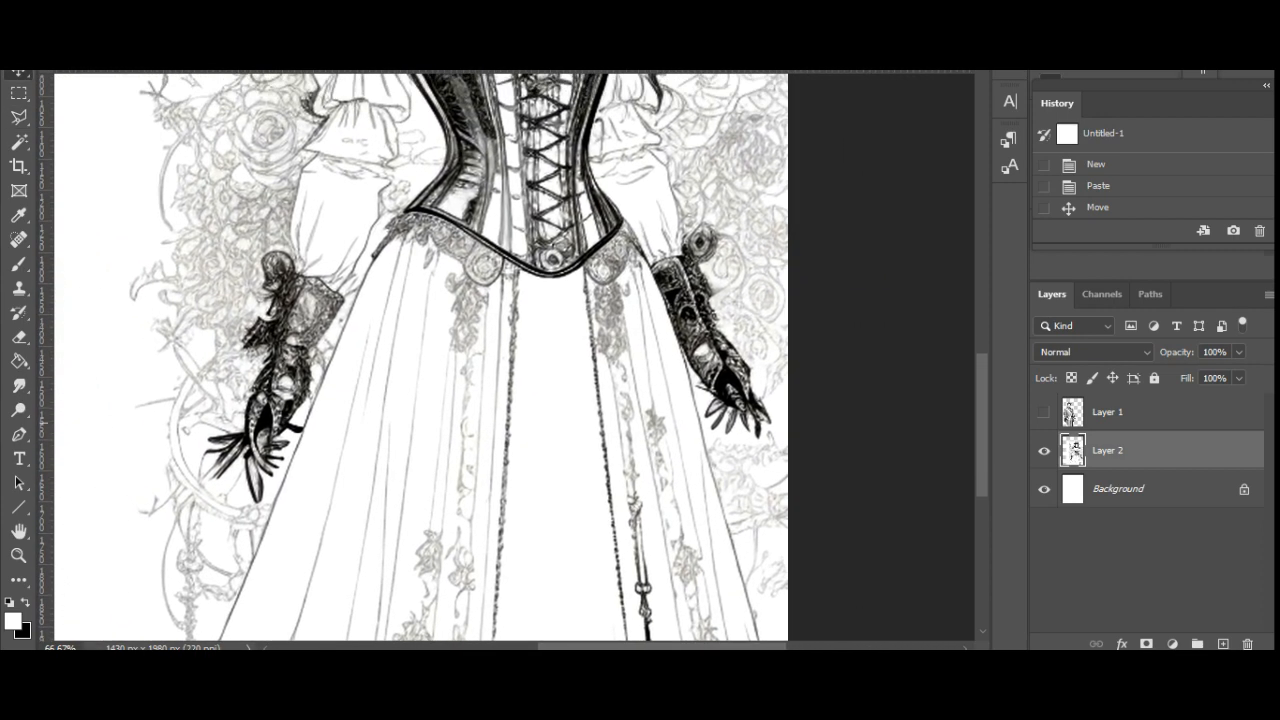
{"action": "key", "text": "ctrl+v"}
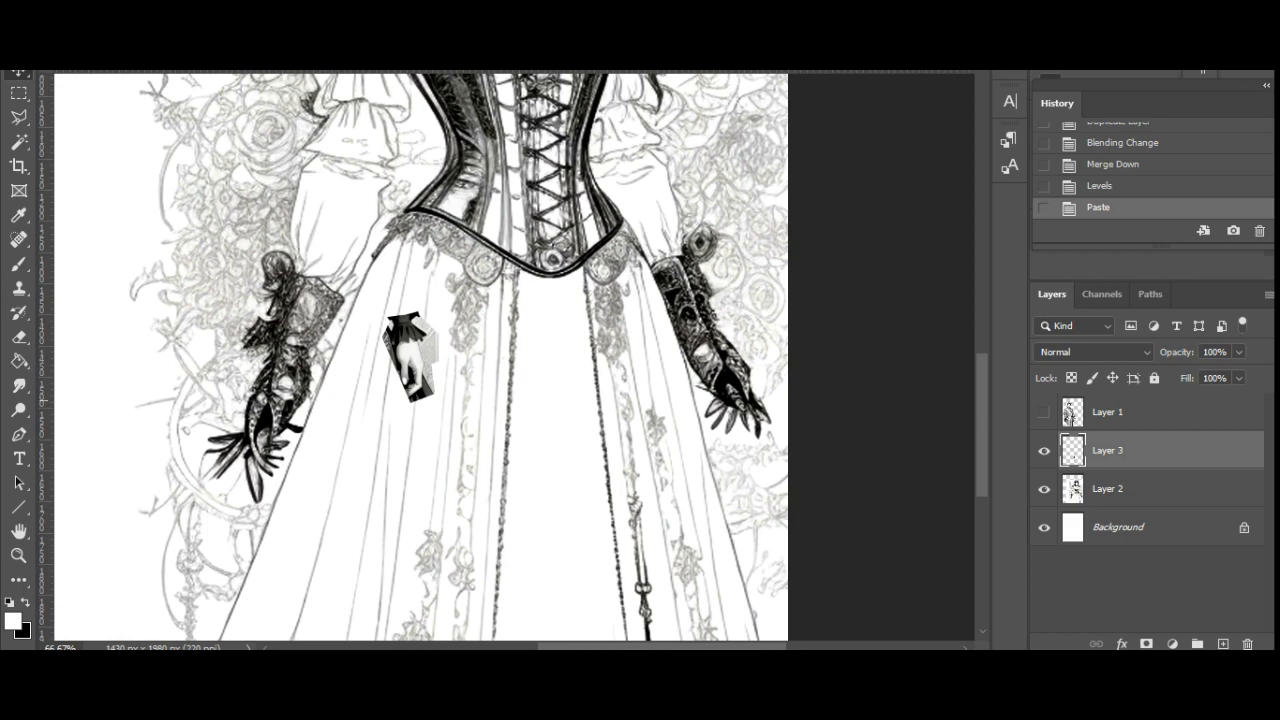
{"action": "key", "text": "ctrl"}
{"action": "key", "text": "ctrl+t"}
{"action": "left_click_drag", "start_coordinate": [458, 402], "coordinate": [510, 455]}
{"action": "left_click_drag", "start_coordinate": [433, 344], "coordinate": [726, 341]}
{"action": "left_click_drag", "start_coordinate": [792, 446], "coordinate": [800, 428]}
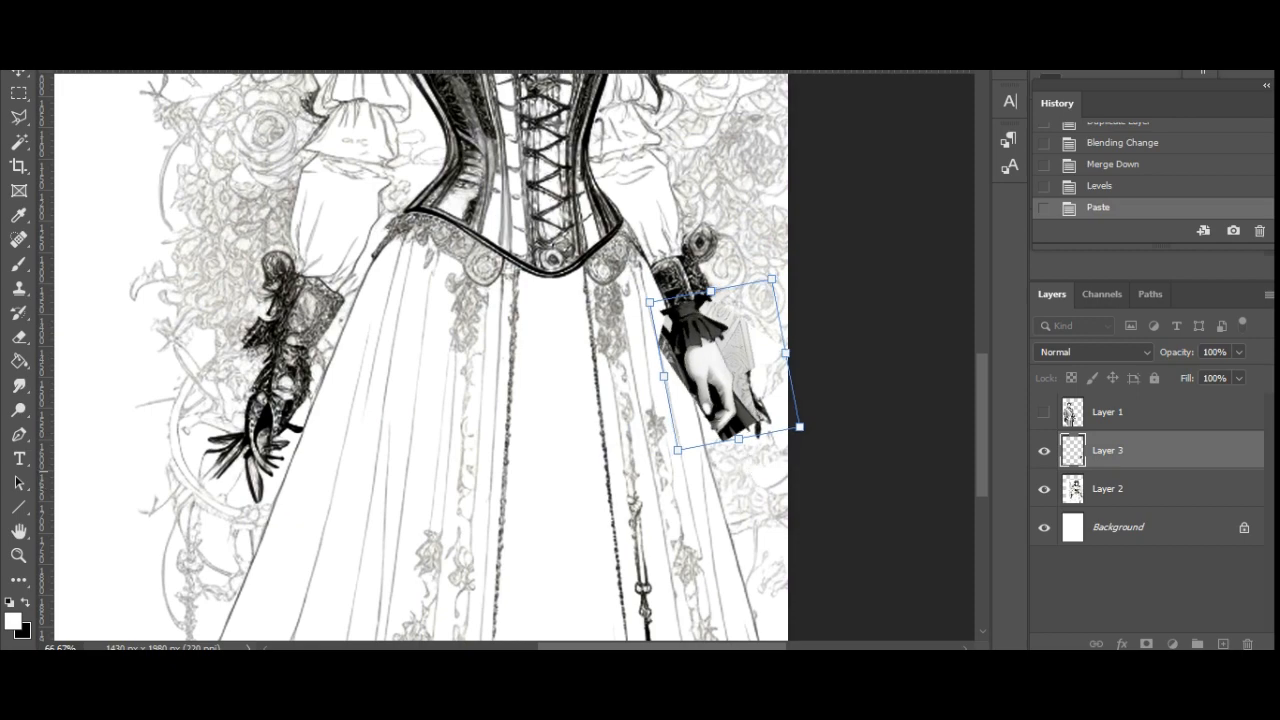
{"action": "key", "text": "Return"}
Select the surplus background along the left edge of the pasted hand and cuff with the Polygonal Lasso
{"action": "key", "text": "z"}
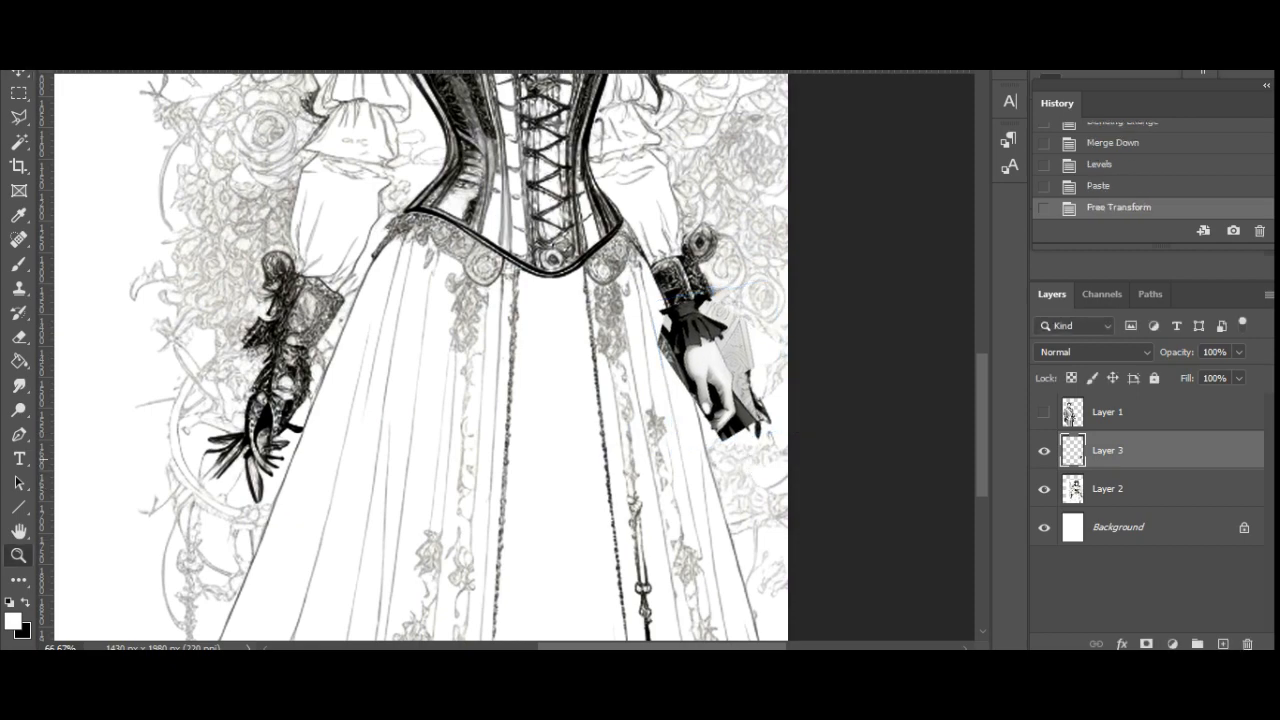
{"action": "left_click", "coordinate": [709, 388]}
{"action": "left_click", "coordinate": [709, 388]}
{"action": "mouse_move", "coordinate": [709, 393]}
{"action": "left_mouse_down"}
{"action": "mouse_move", "coordinate": [663, 411]}
{"action": "mouse_move", "coordinate": [595, 395]}
{"action": "left_mouse_up"}
{"action": "left_click", "coordinate": [18, 117]}
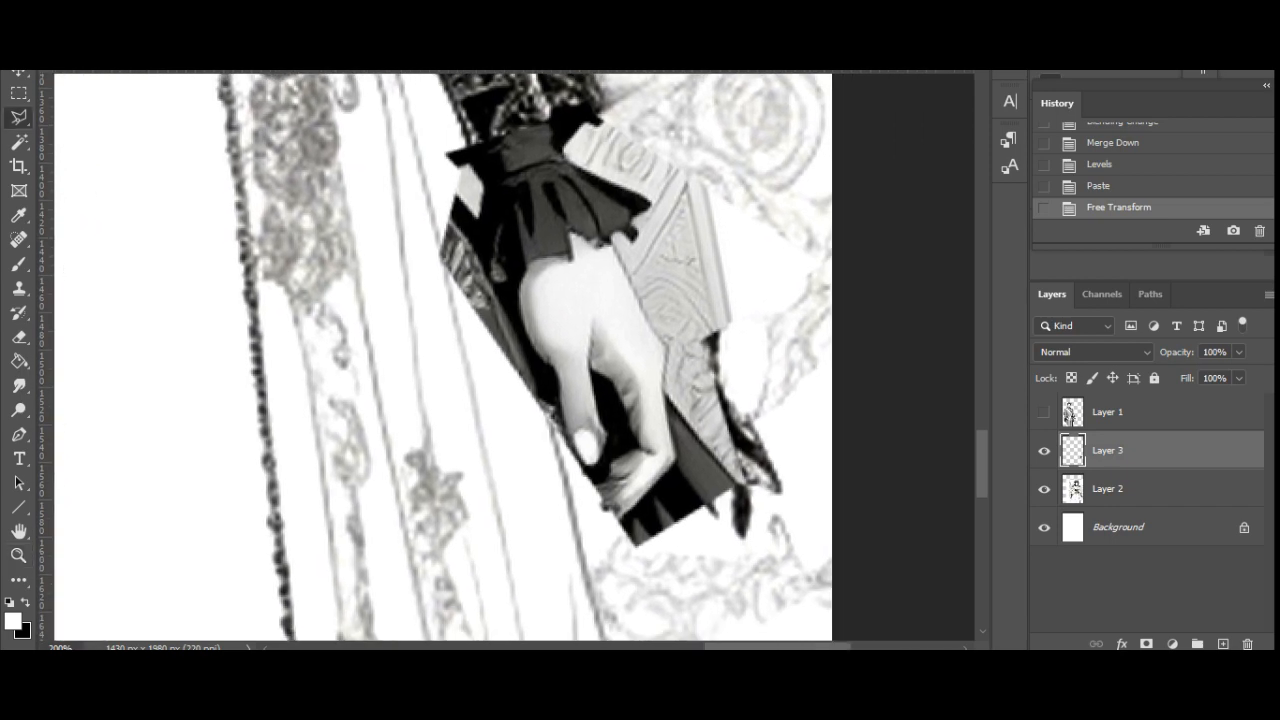
{"action": "left_click", "coordinate": [466, 143]}
{"action": "left_click", "coordinate": [483, 185]}
{"action": "left_click", "coordinate": [471, 254]}
{"action": "left_click", "coordinate": [498, 287]}
{"action": "left_click", "coordinate": [526, 340]}
{"action": "left_click", "coordinate": [552, 382]}
{"action": "left_click", "coordinate": [567, 452]}
{"action": "left_click", "coordinate": [464, 452]}
{"action": "double_click", "coordinate": [400, 232]}
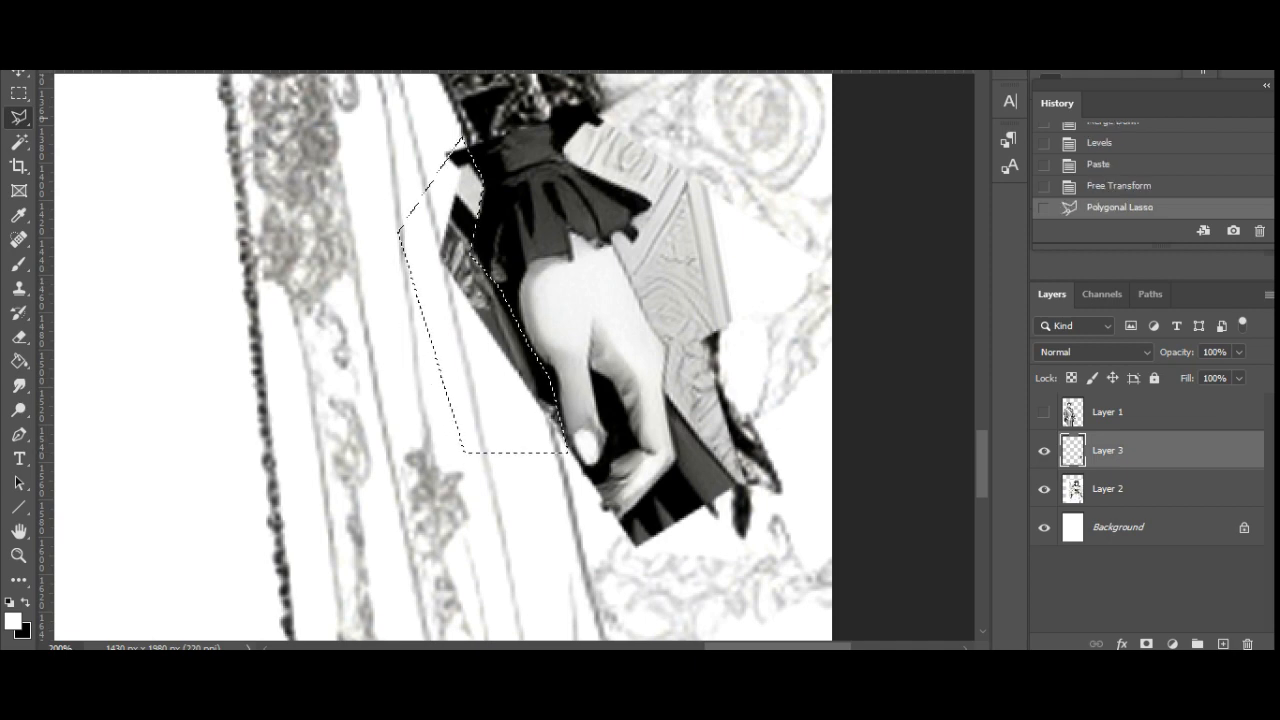
Add the surplus background along the right edge and below the pasted hand to the selection
{"action": "left_click", "coordinate": [564, 152]}
{"action": "left_click", "coordinate": [653, 200]}
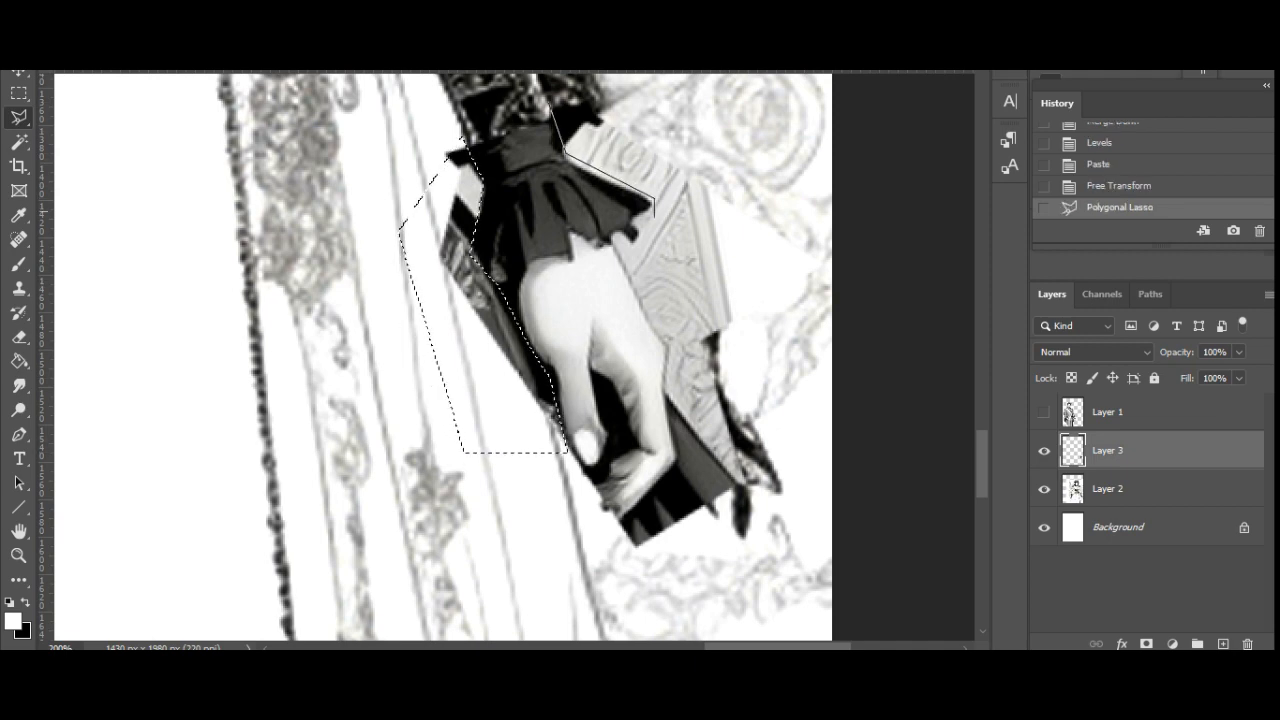
{"action": "left_click", "coordinate": [637, 263]}
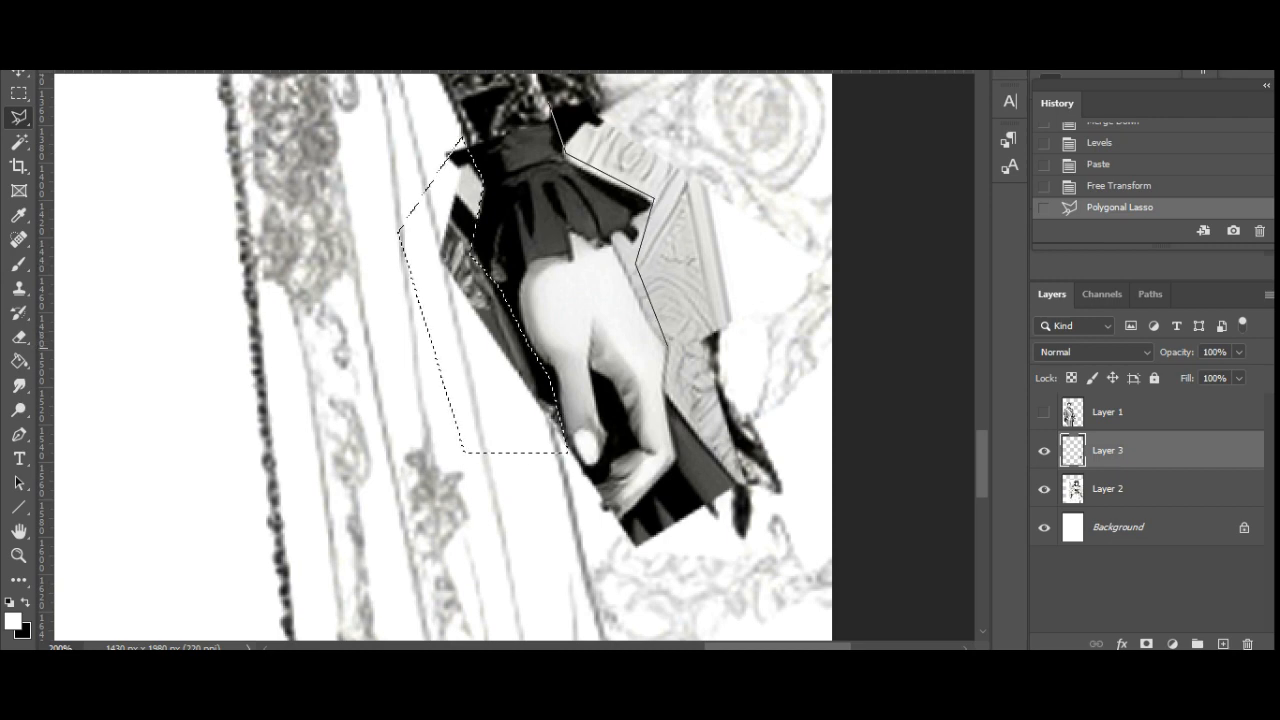
{"action": "left_click", "coordinate": [668, 346]}
{"action": "left_click", "coordinate": [680, 458]}
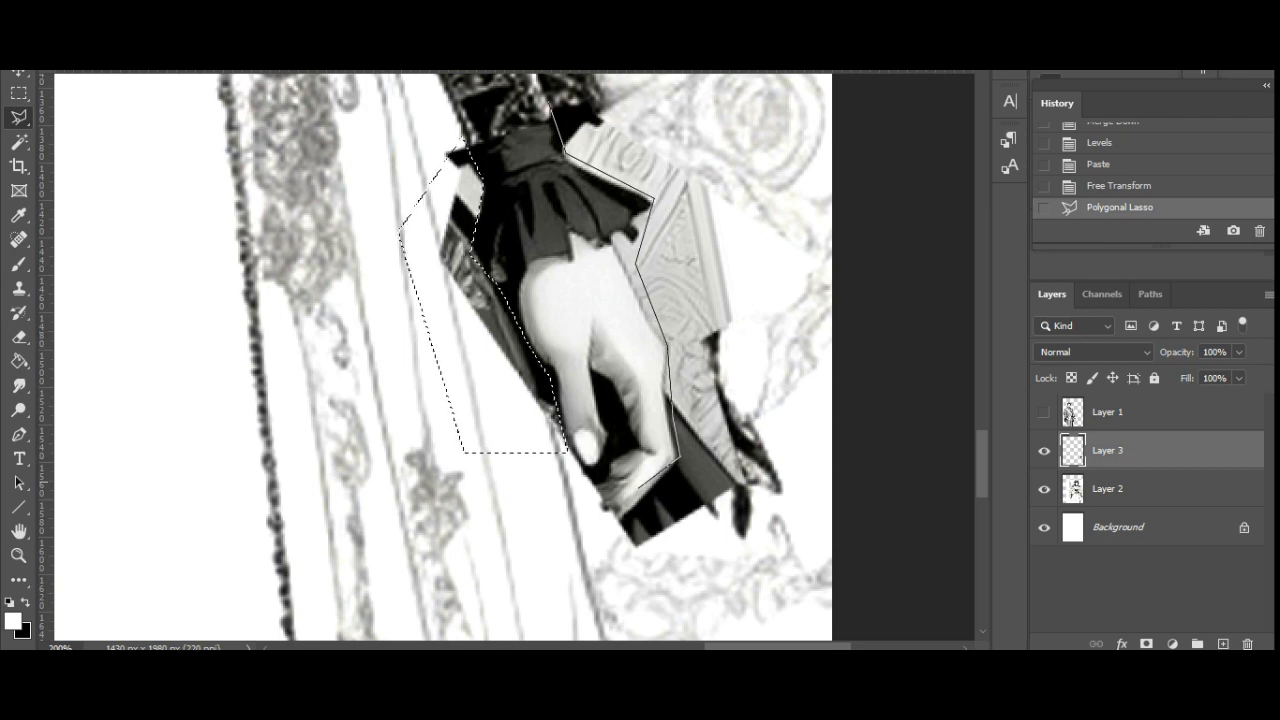
{"action": "left_click", "coordinate": [604, 536]}
{"action": "left_click", "coordinate": [681, 573]}
{"action": "left_click", "coordinate": [835, 471]}
{"action": "left_click", "coordinate": [748, 130]}
{"action": "double_click", "coordinate": [634, 90]}
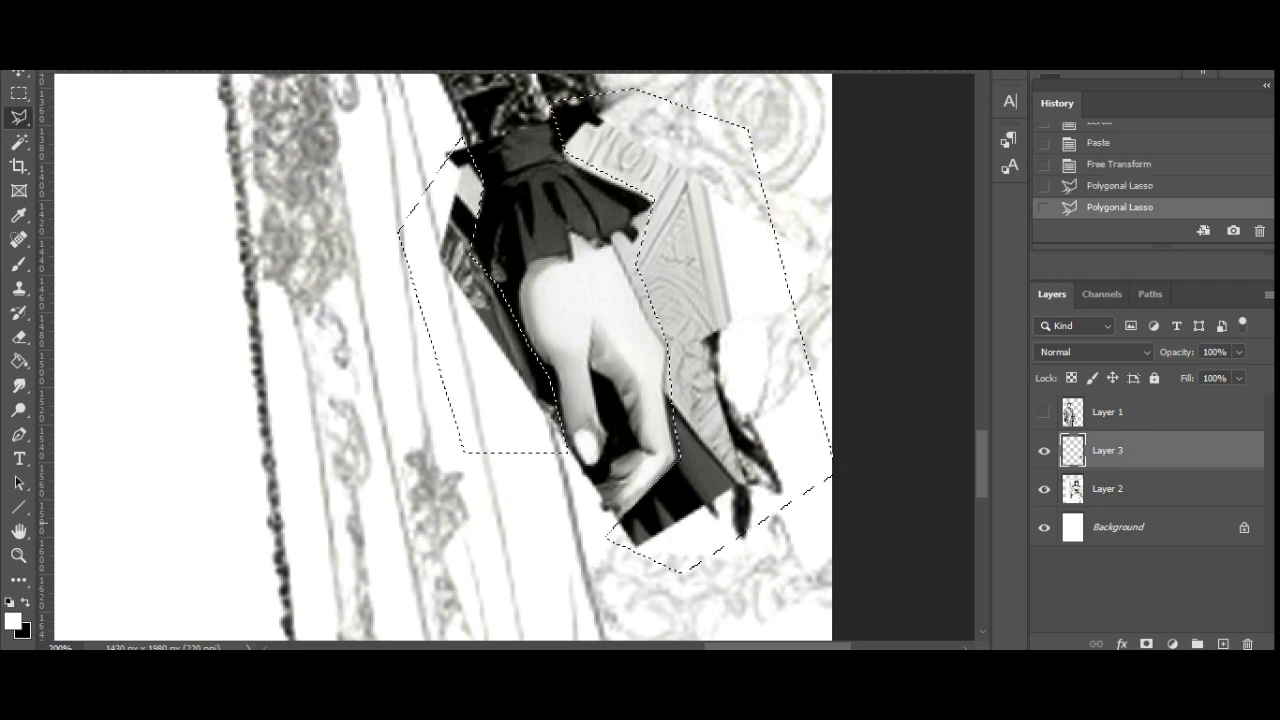
Add the dark gap between the thumb and fingers to the selection, clear all selected surplus and deselect
{"action": "left_click", "coordinate": [601, 501]}
{"action": "left_click", "coordinate": [636, 466]}
{"action": "left_click", "coordinate": [636, 443]}
{"action": "left_click", "coordinate": [614, 388]}
{"action": "left_click", "coordinate": [599, 376]}
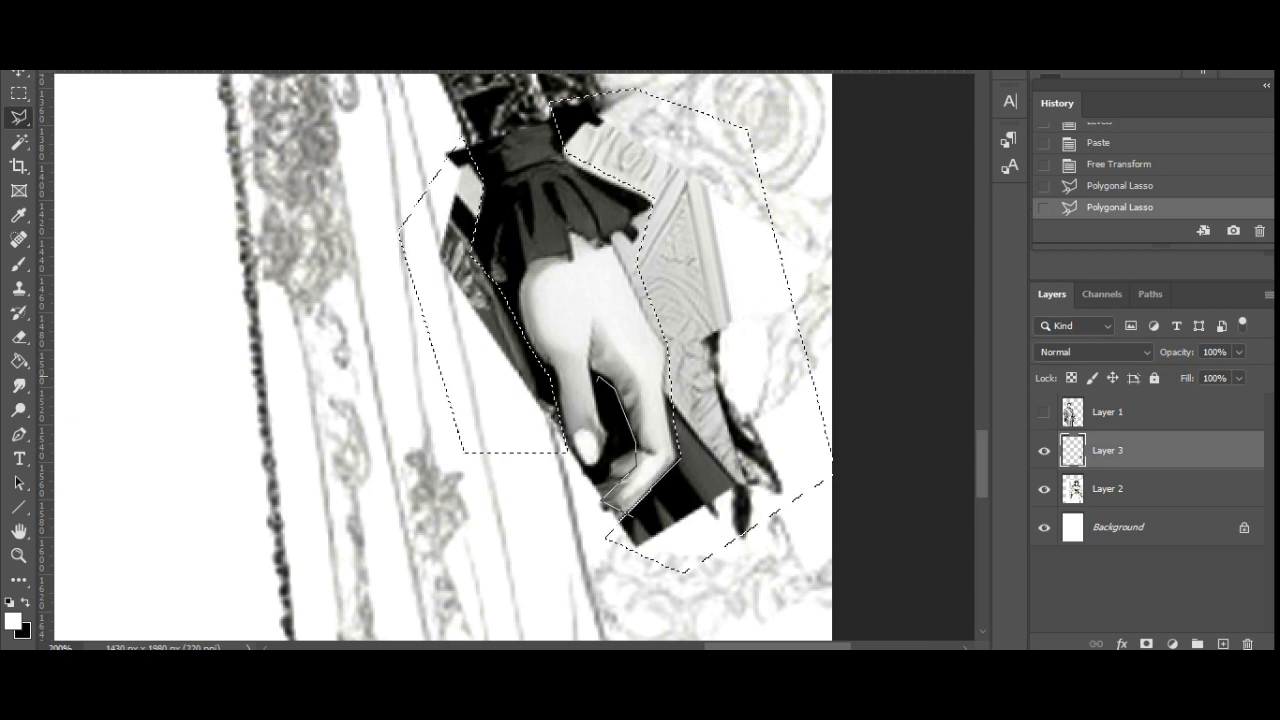
{"action": "left_click", "coordinate": [607, 463]}
{"action": "left_click", "coordinate": [574, 494]}
{"action": "left_click", "coordinate": [631, 514]}
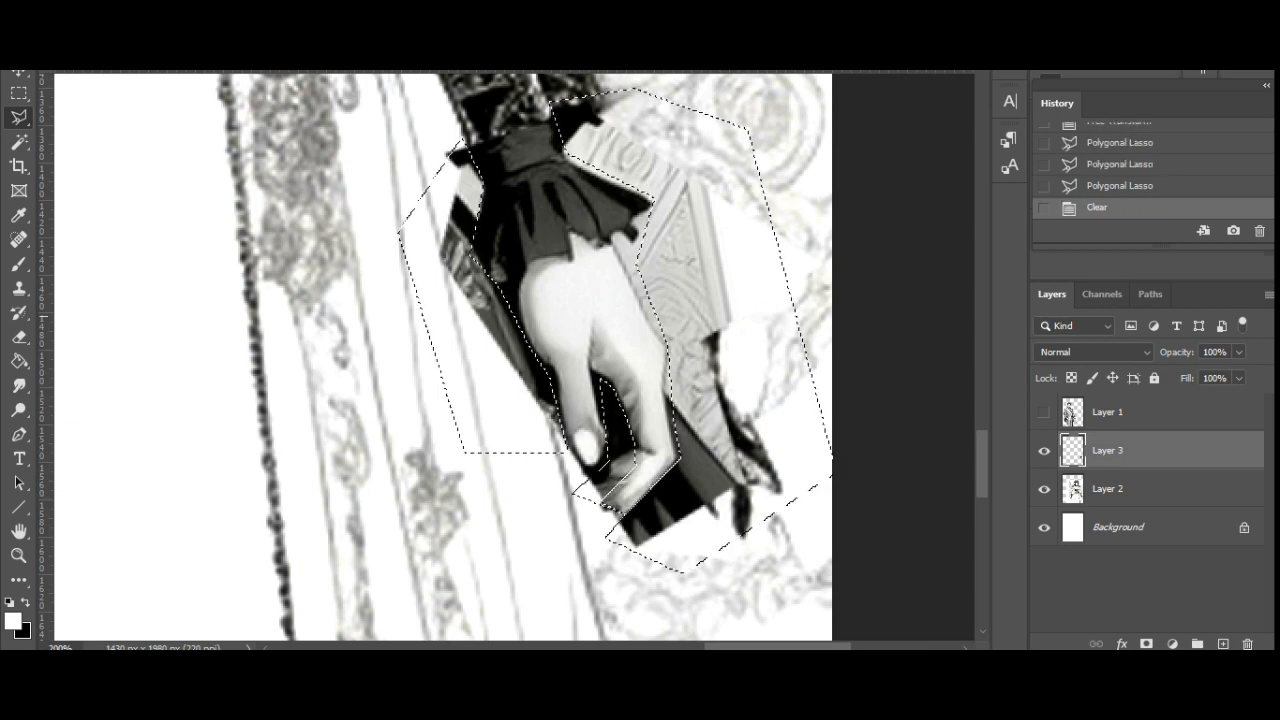
{"action": "key", "text": "Delete"}
{"action": "key", "text": "ctrl+d"}
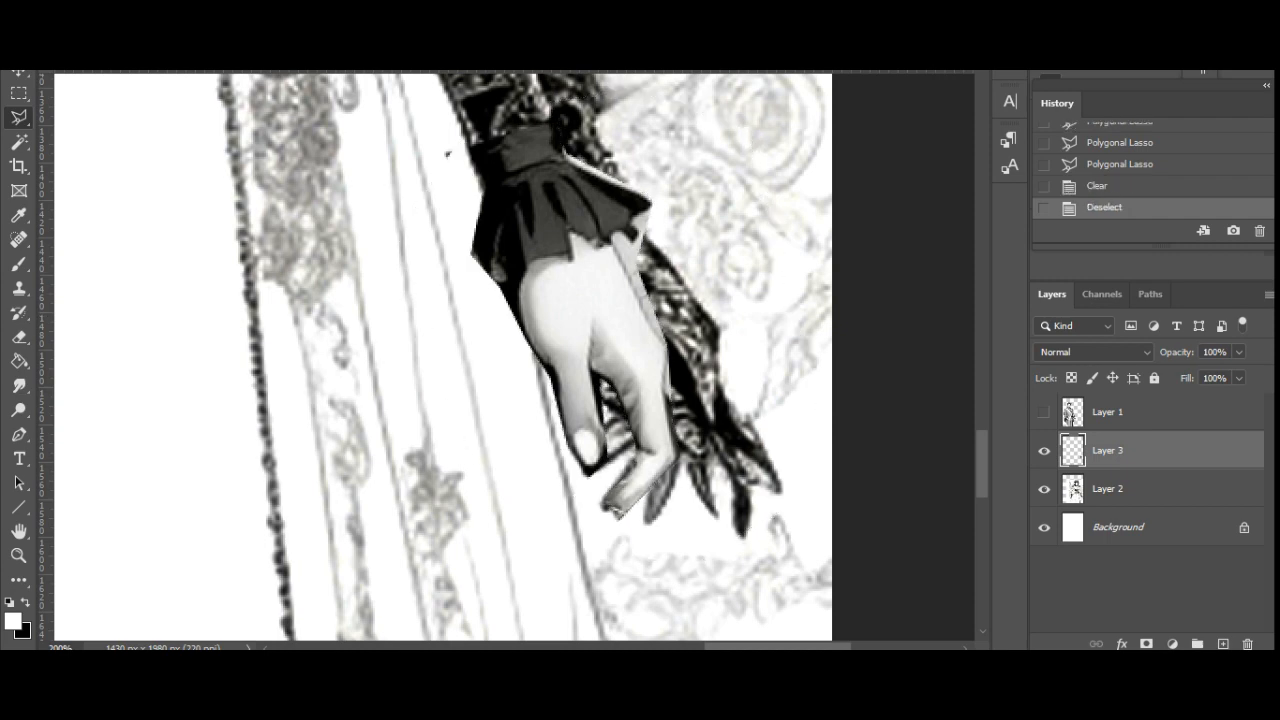
On Layer 2, outline the old gloved fingers and glove edge showing behind the pasted hand with the Polygonal Lasso
{"action": "left_click", "coordinate": [1107, 489]}
{"action": "left_click", "coordinate": [614, 515]}
{"action": "left_click", "coordinate": [741, 545]}
{"action": "left_click", "coordinate": [789, 483]}
{"action": "left_click", "coordinate": [694, 240]}
{"action": "left_click", "coordinate": [617, 205]}
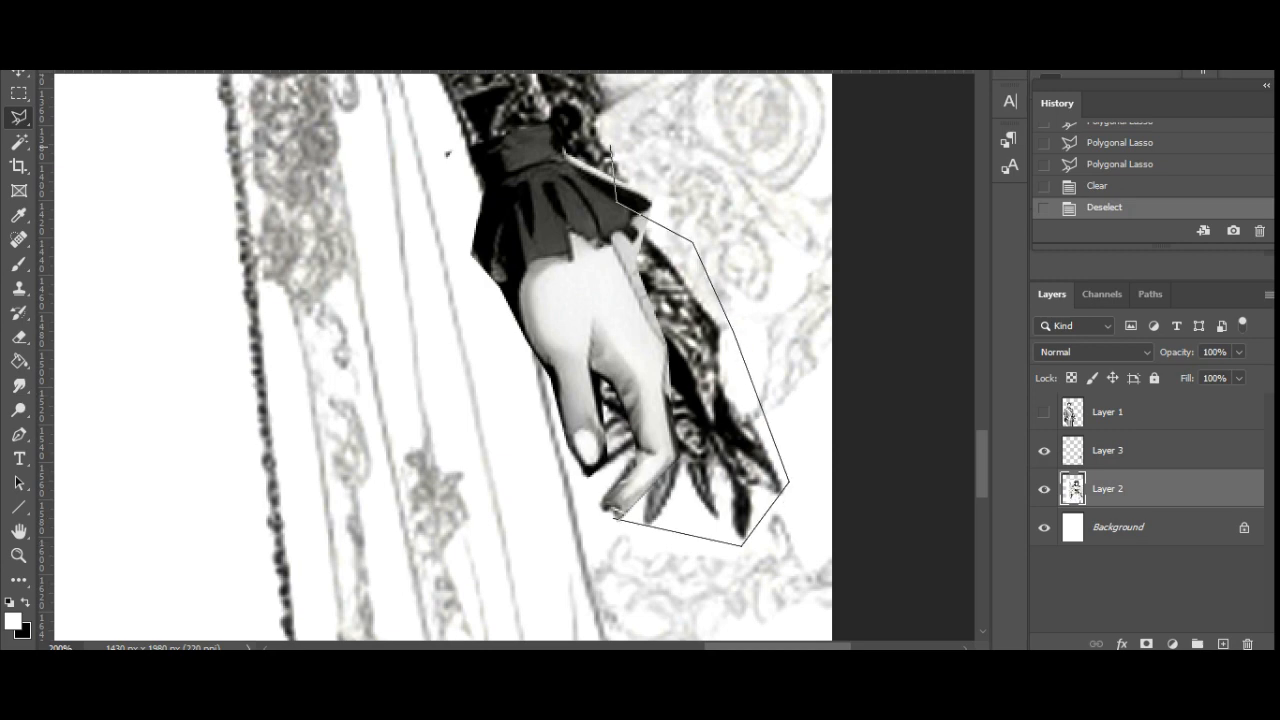
{"action": "scroll", "coordinate": [580, 180], "scroll_direction": "up", "scroll_amount": 3}
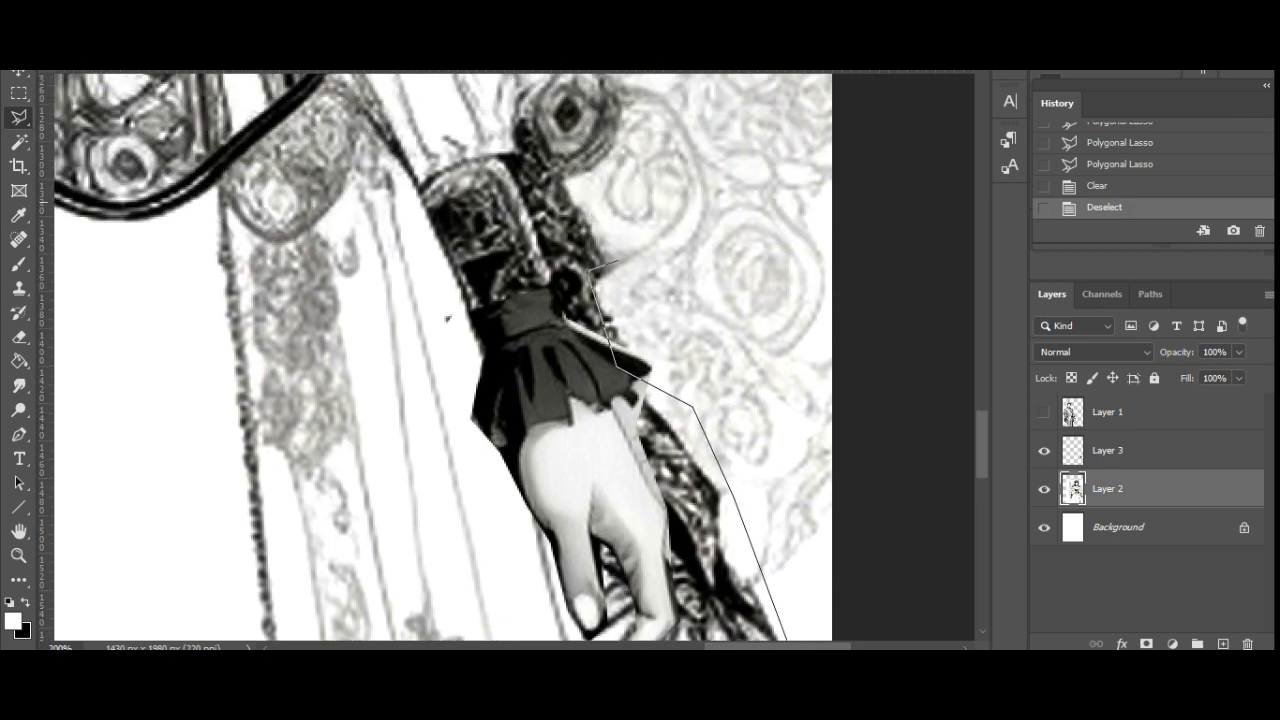
{"action": "left_click", "coordinate": [581, 198]}
{"action": "left_click", "coordinate": [563, 183]}
{"action": "left_click", "coordinate": [556, 308]}
{"action": "scroll", "coordinate": [587, 600], "scroll_direction": "down", "scroll_amount": 2}
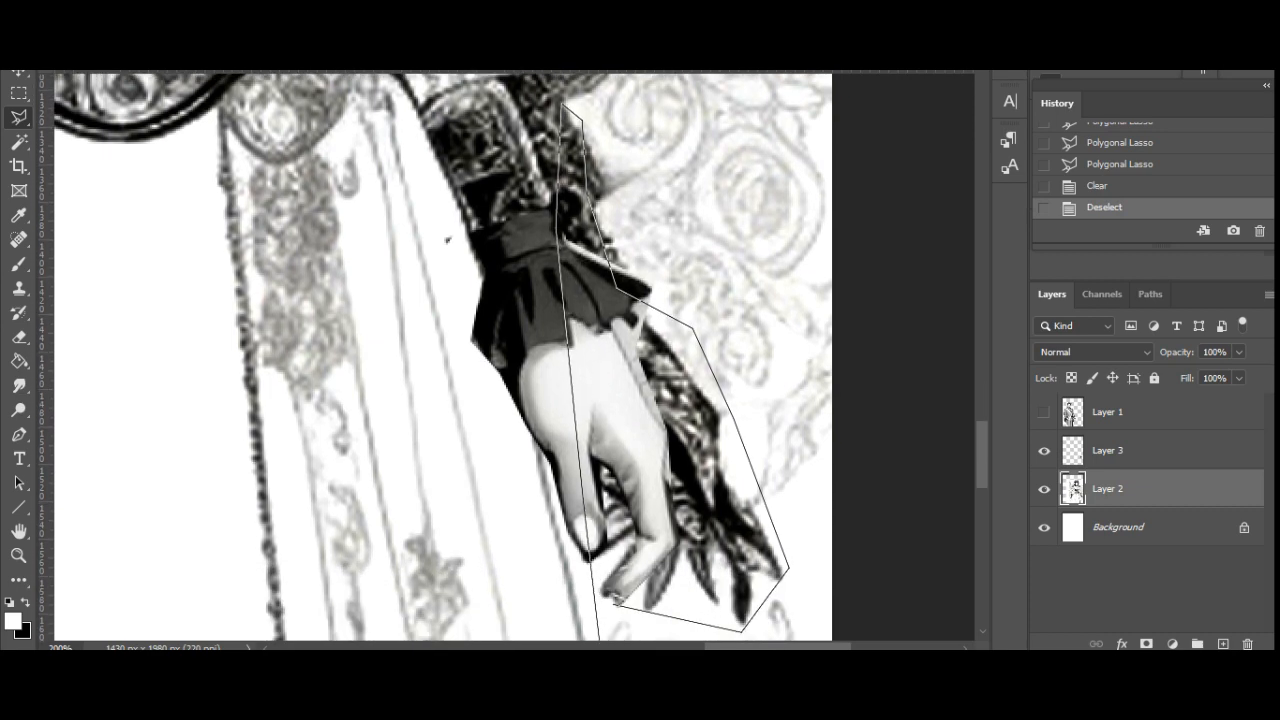
{"action": "double_click", "coordinate": [601, 590]}
Add the area beside the wrist to the selection, clear the old glove remains from Layer 2 and deselect
{"action": "left_click_drag", "start_coordinate": [600, 267], "coordinate": [618, 369]}
{"action": "left_click", "coordinate": [597, 318], "text": "shift"}
{"action": "left_click", "coordinate": [634, 251]}
{"action": "left_click", "coordinate": [604, 179]}
{"action": "left_click", "coordinate": [582, 180]}
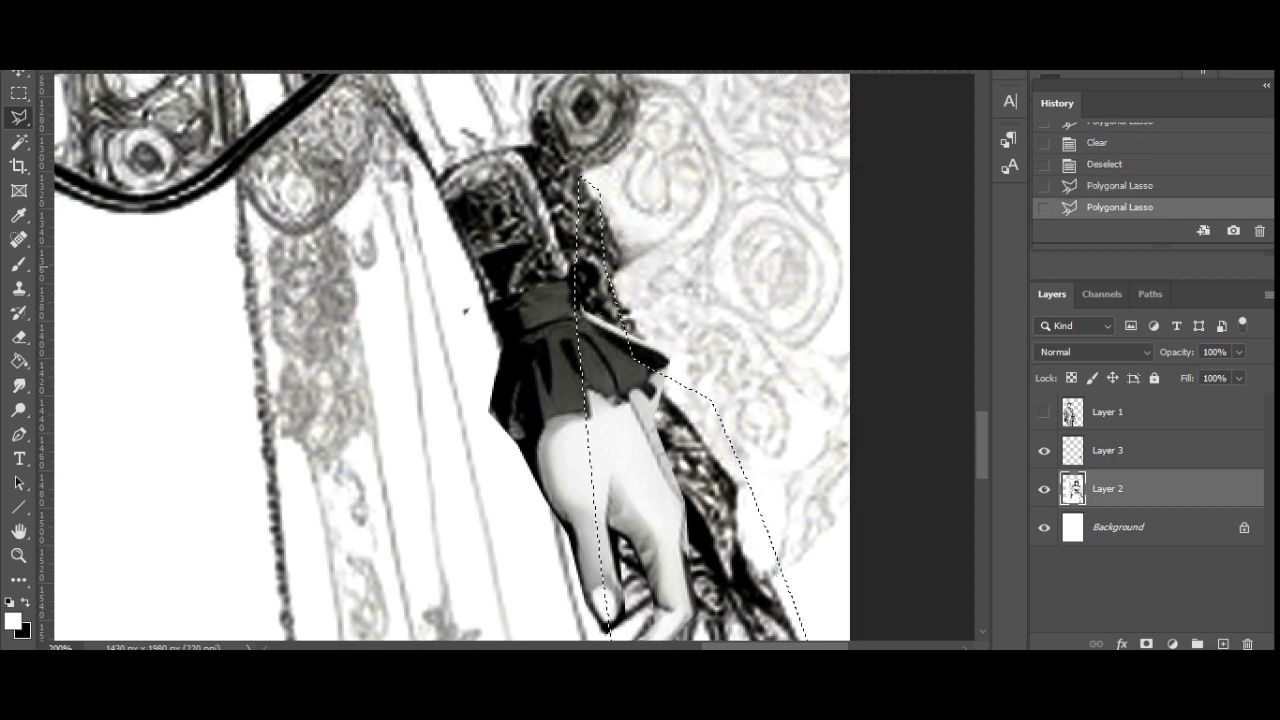
{"action": "key", "text": "Delete"}
{"action": "key", "text": "ctrl+d"}
Show the man's layer again and view the whole page with both figures
{"action": "key", "text": "z"}
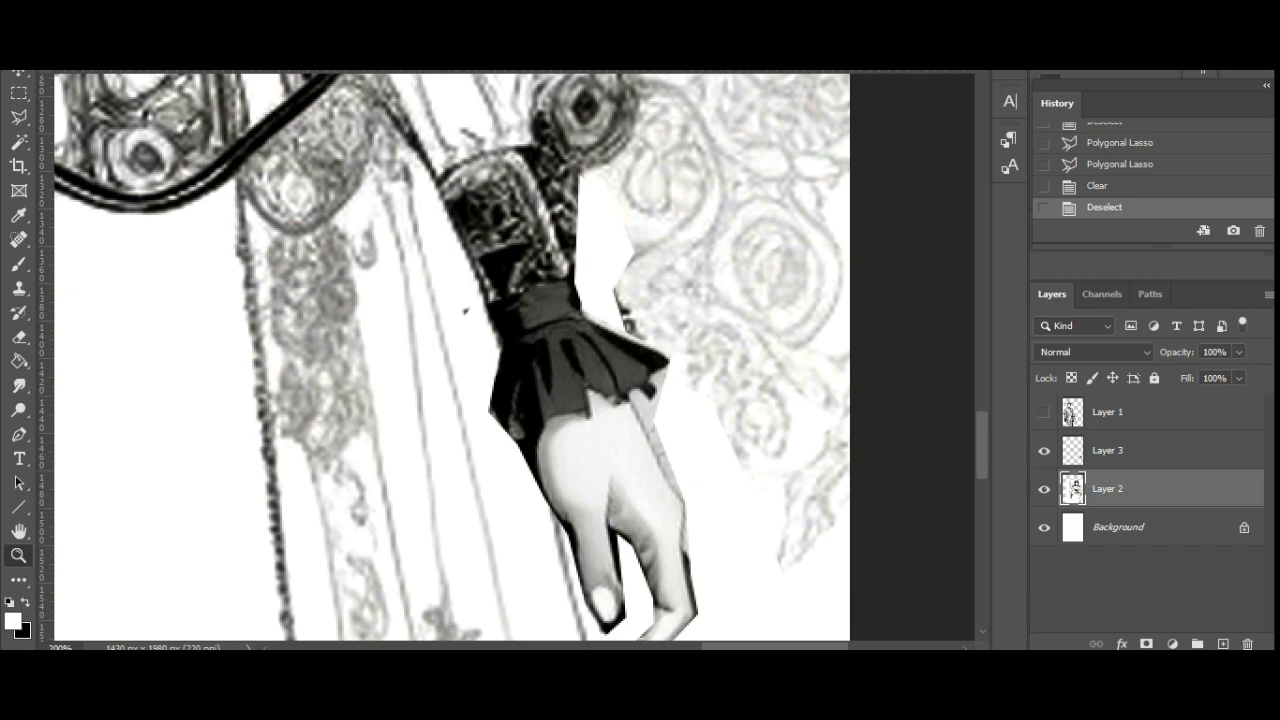
{"action": "key", "text": "ctrl+minus"}
{"action": "key", "text": "ctrl+minus"}
{"action": "key", "text": "ctrl+minus"}
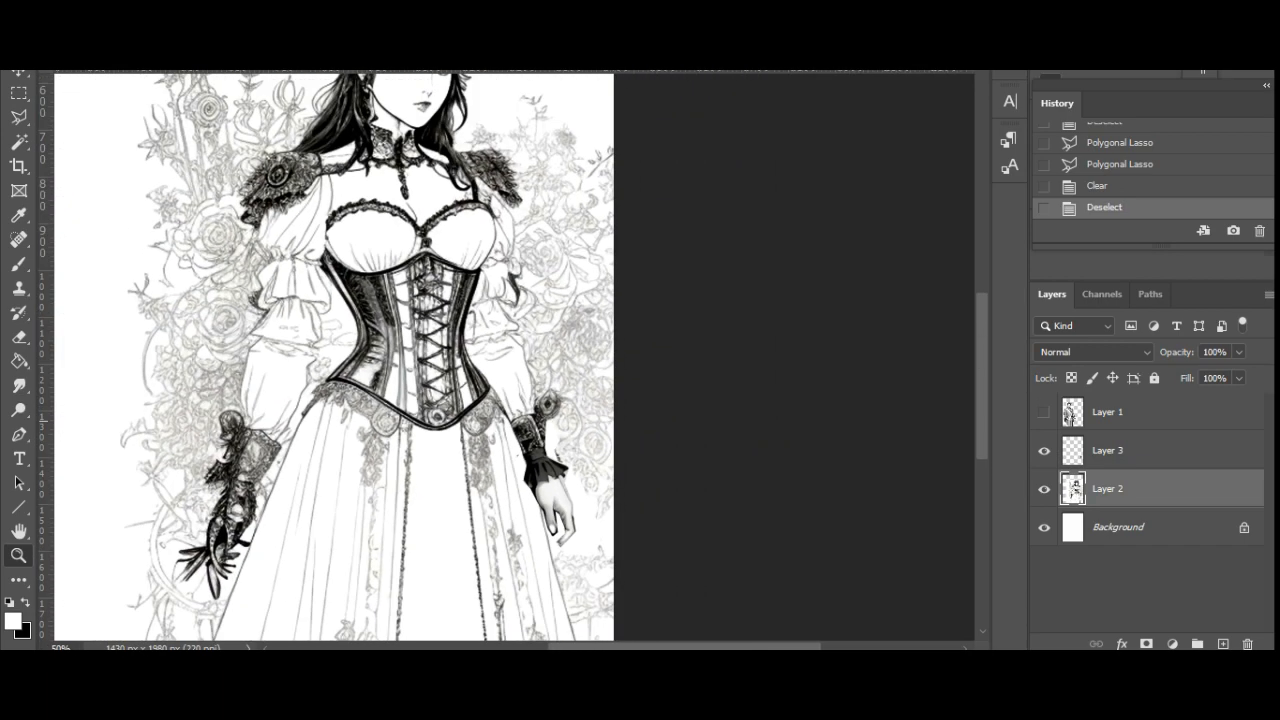
{"action": "key", "text": "ctrl+minus"}
{"action": "left_click", "coordinate": [1043, 412]}
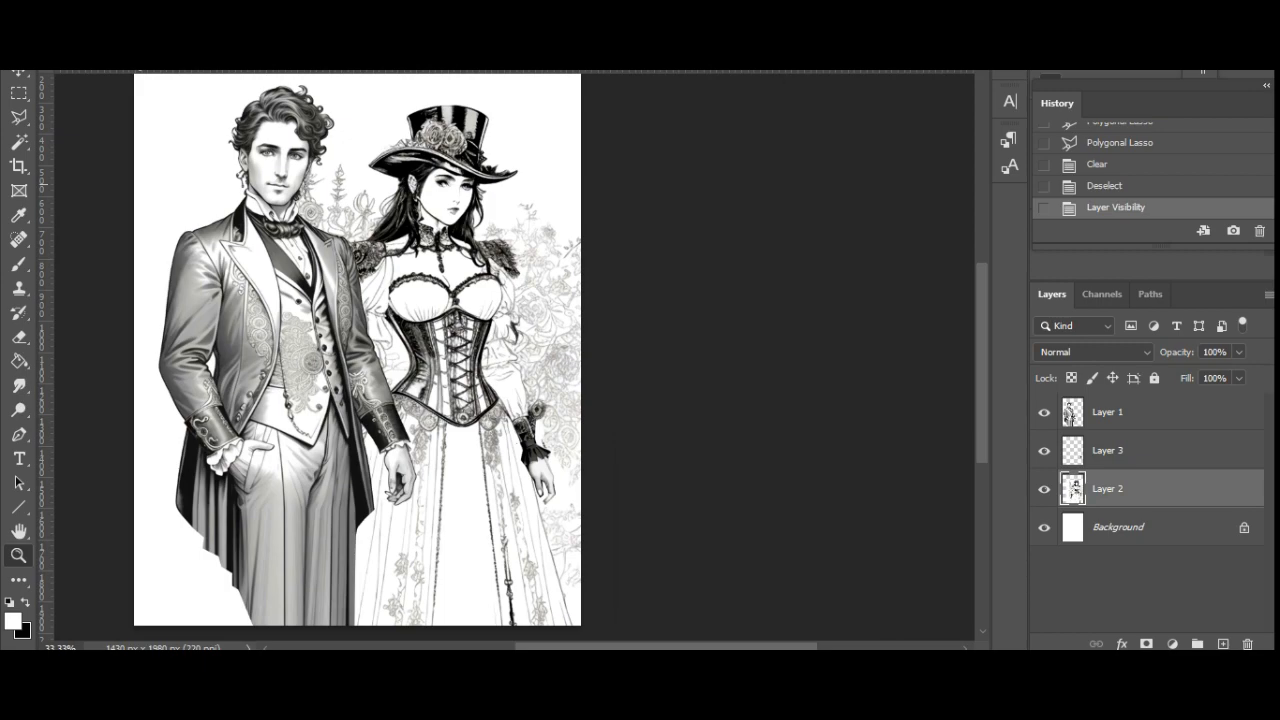
Outline the woman's eye beside the dark hair, including its lashes and lower lid, with the Polygonal Lasso on Layer 2
{"action": "left_click", "coordinate": [446, 183]}
{"action": "left_click", "coordinate": [446, 183]}
{"action": "left_click", "coordinate": [446, 183]}
{"action": "left_click", "coordinate": [446, 183]}
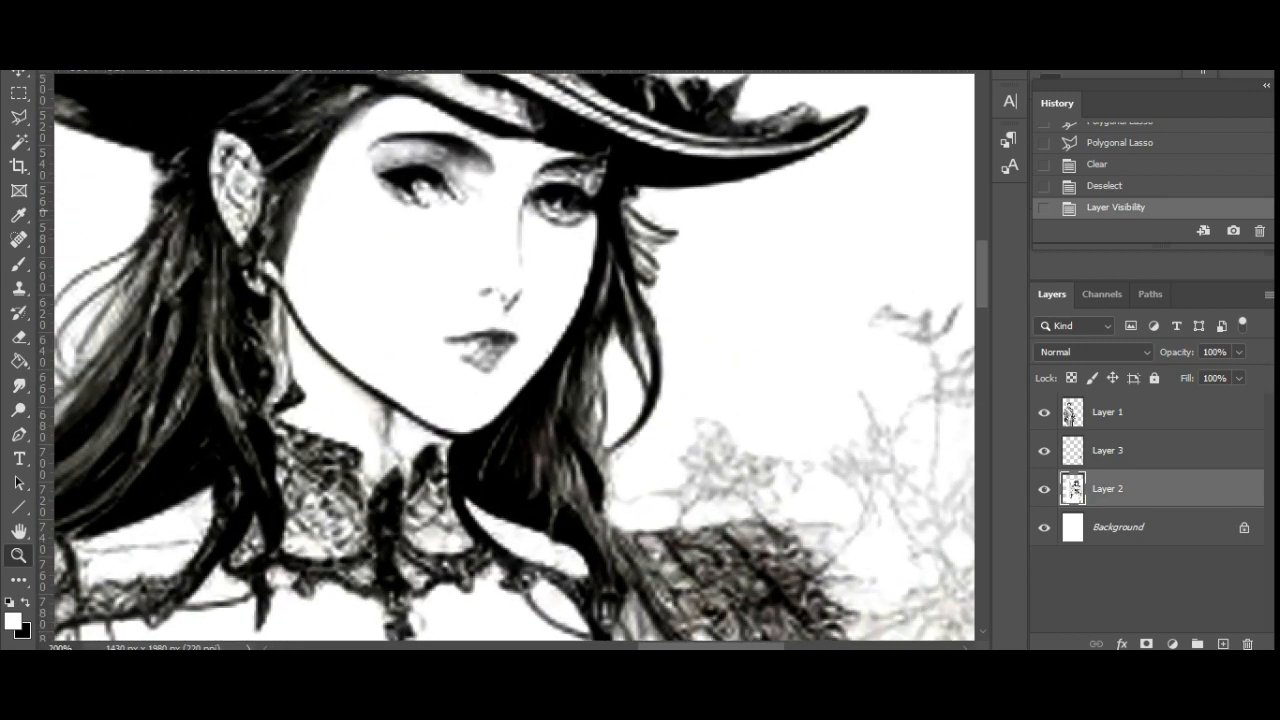
{"action": "left_click", "coordinate": [446, 183]}
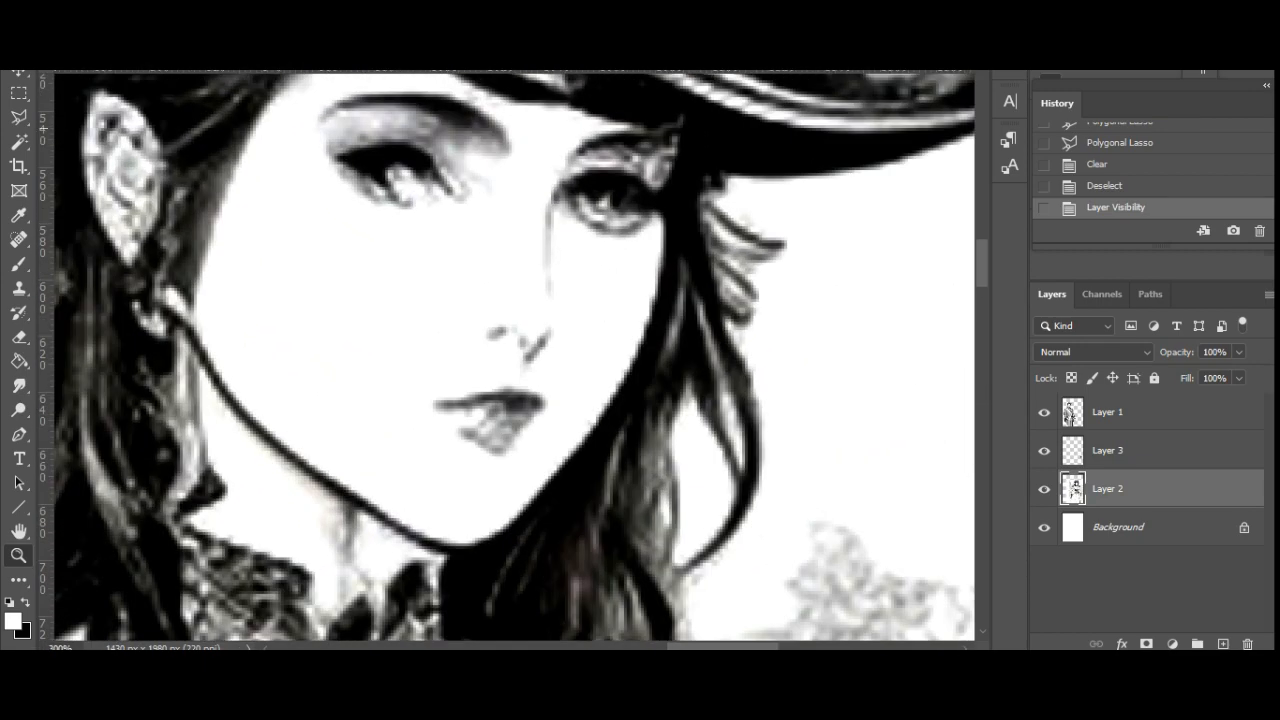
{"action": "left_click", "coordinate": [19, 117]}
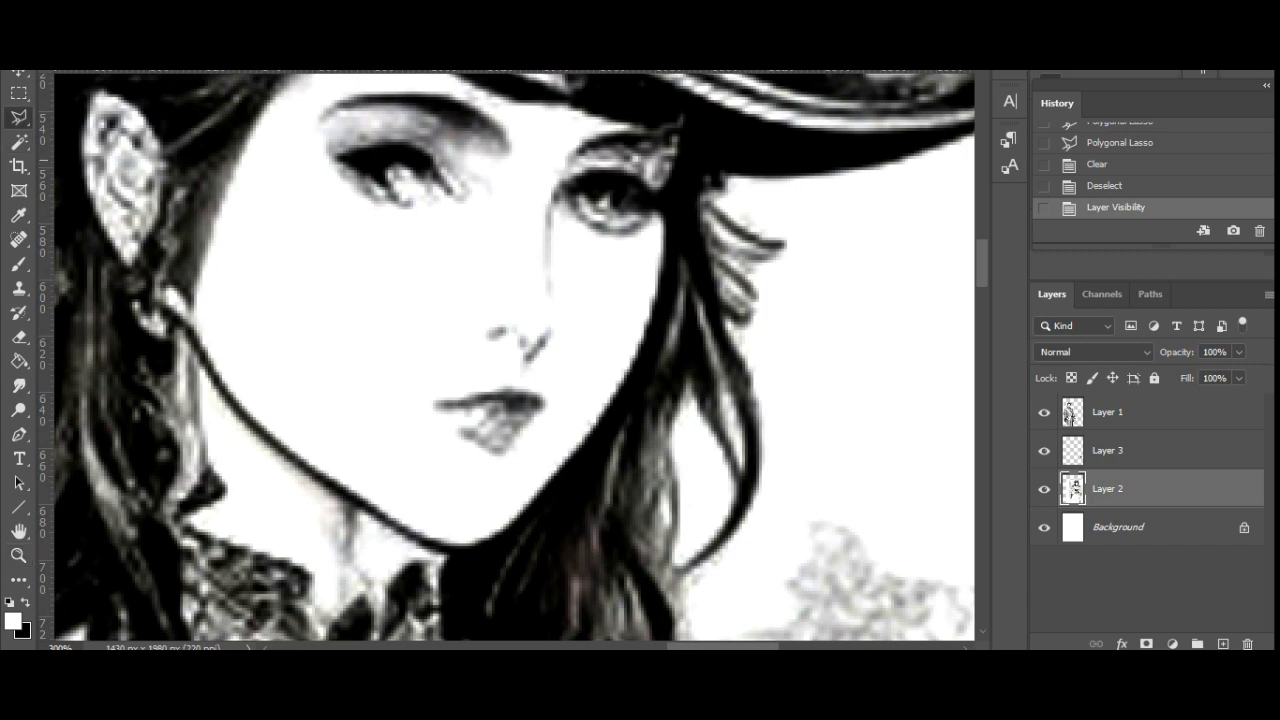
{"action": "left_click", "coordinate": [549, 195]}
{"action": "left_click", "coordinate": [604, 246]}
{"action": "left_click", "coordinate": [645, 237]}
{"action": "left_click", "coordinate": [653, 214]}
{"action": "left_click", "coordinate": [650, 184]}
{"action": "left_click", "coordinate": [607, 168]}
{"action": "left_click", "coordinate": [549, 195]}
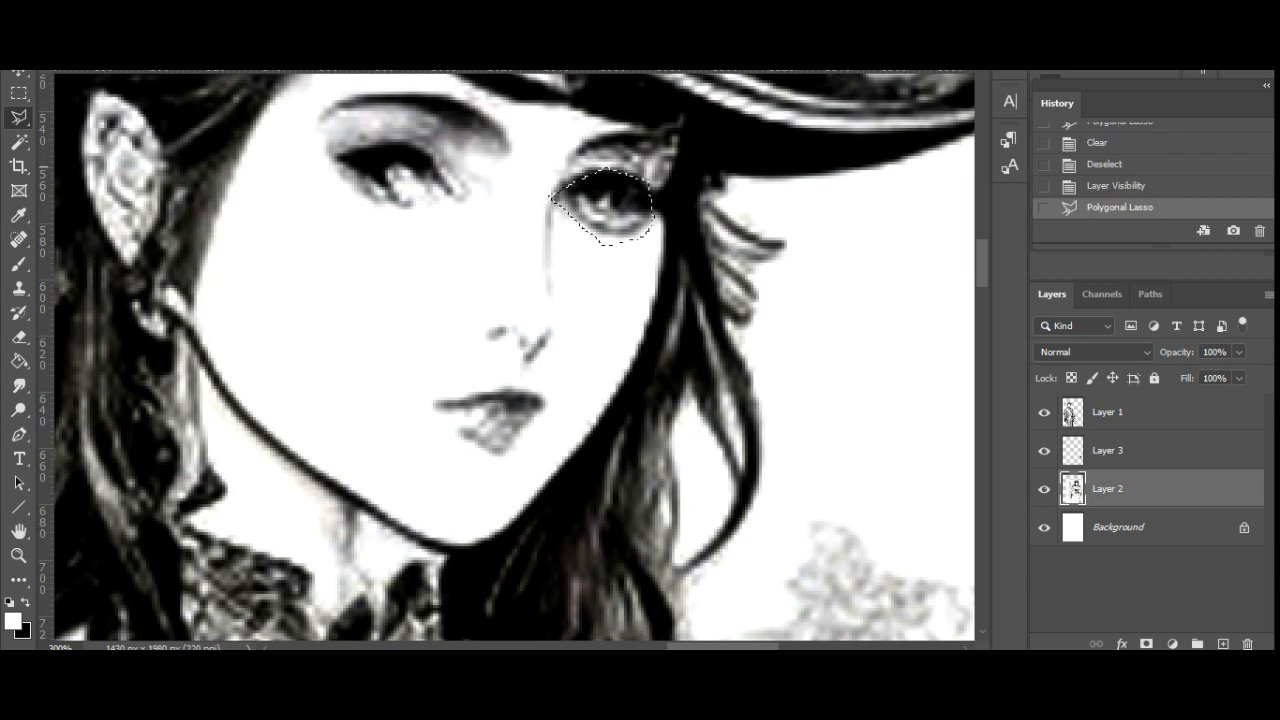
Copy the selected eye to a new layer and place it over the woman's flawed other eye
{"action": "key", "text": "ctrl+c"}
{"action": "key", "text": "ctrl+v"}
{"action": "left_click_drag", "start_coordinate": [633, 154], "coordinate": [390, 126]}
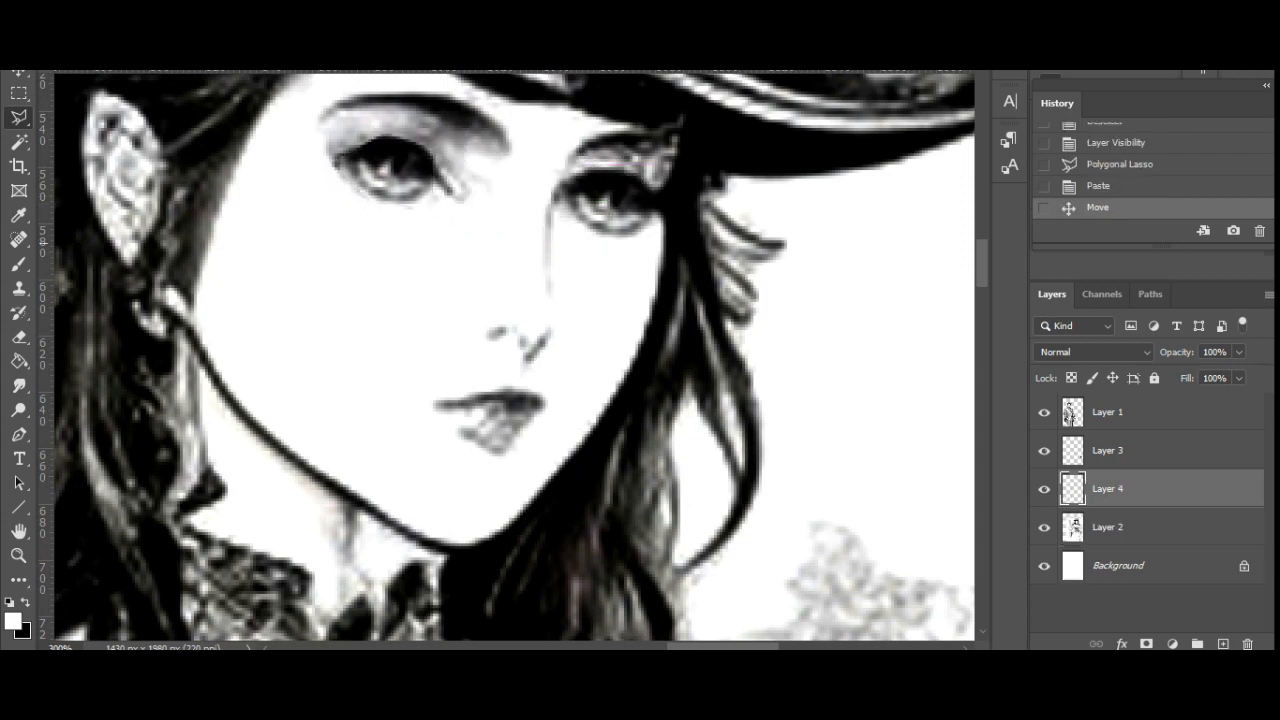
Undo the accidental move of Layer 2 and nudge the pasted eye on Layer 4 to align it with the eye socket
{"action": "left_click_drag", "start_coordinate": [470, 212], "coordinate": [470, 215]}
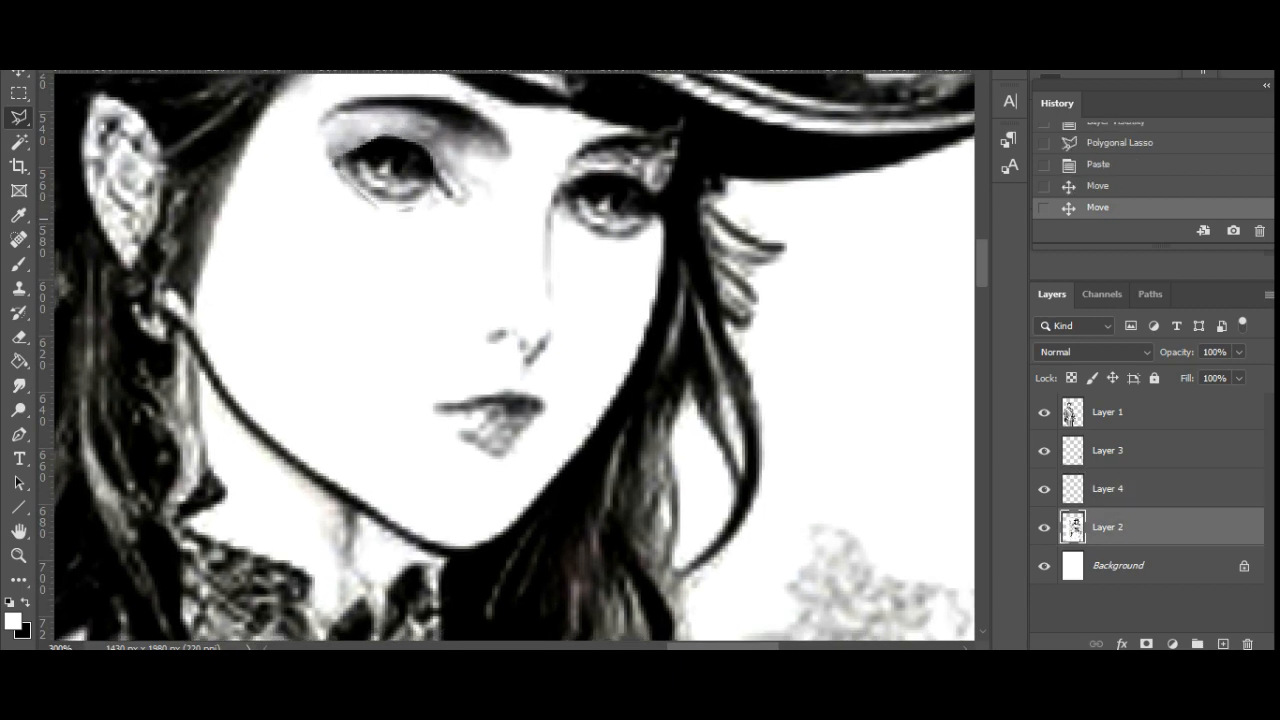
{"action": "key", "text": "ctrl+z"}
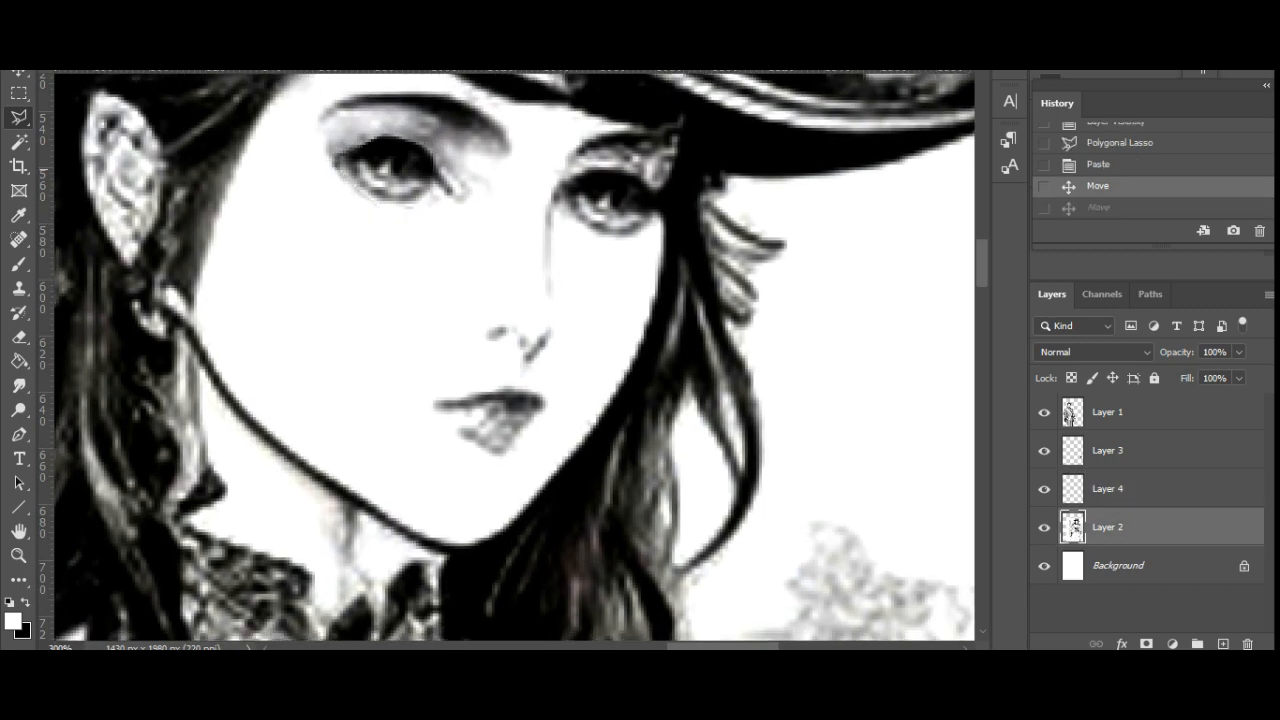
{"action": "key", "text": "alt+]"}
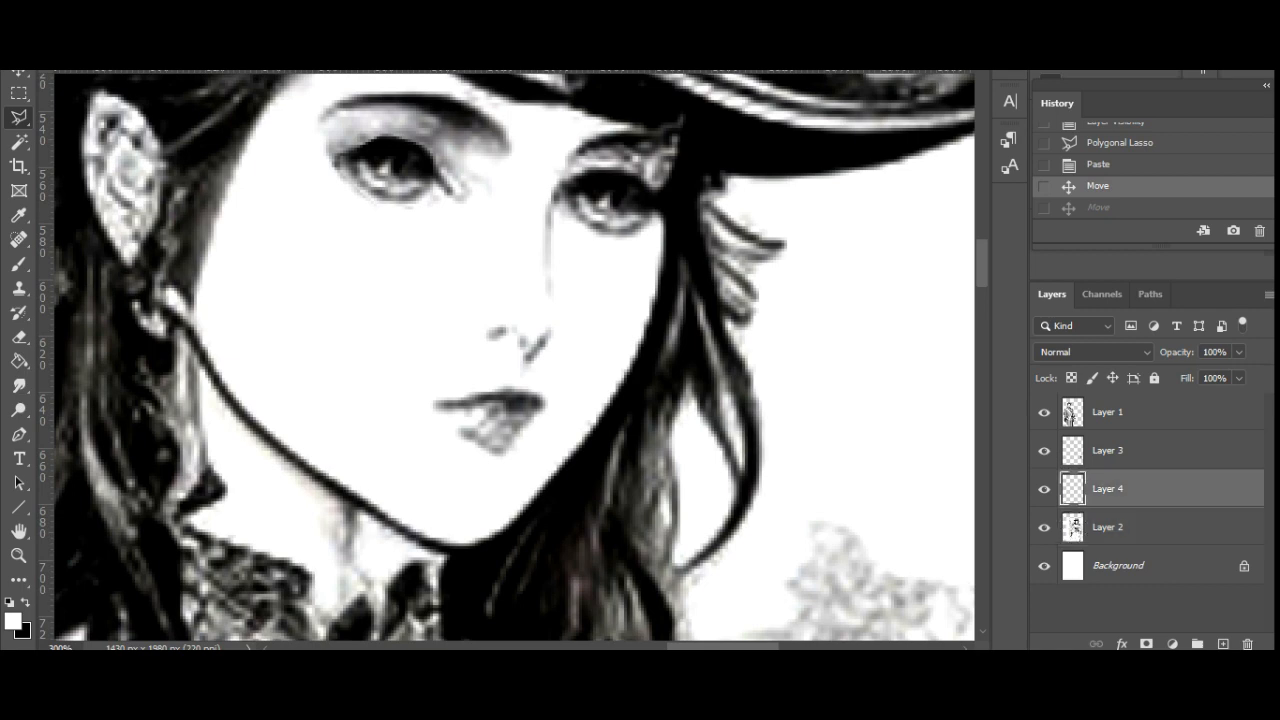
{"action": "key", "text": "Up"}
{"action": "key", "text": "ctrl+Down"}
{"action": "key", "text": "ctrl+Up"}
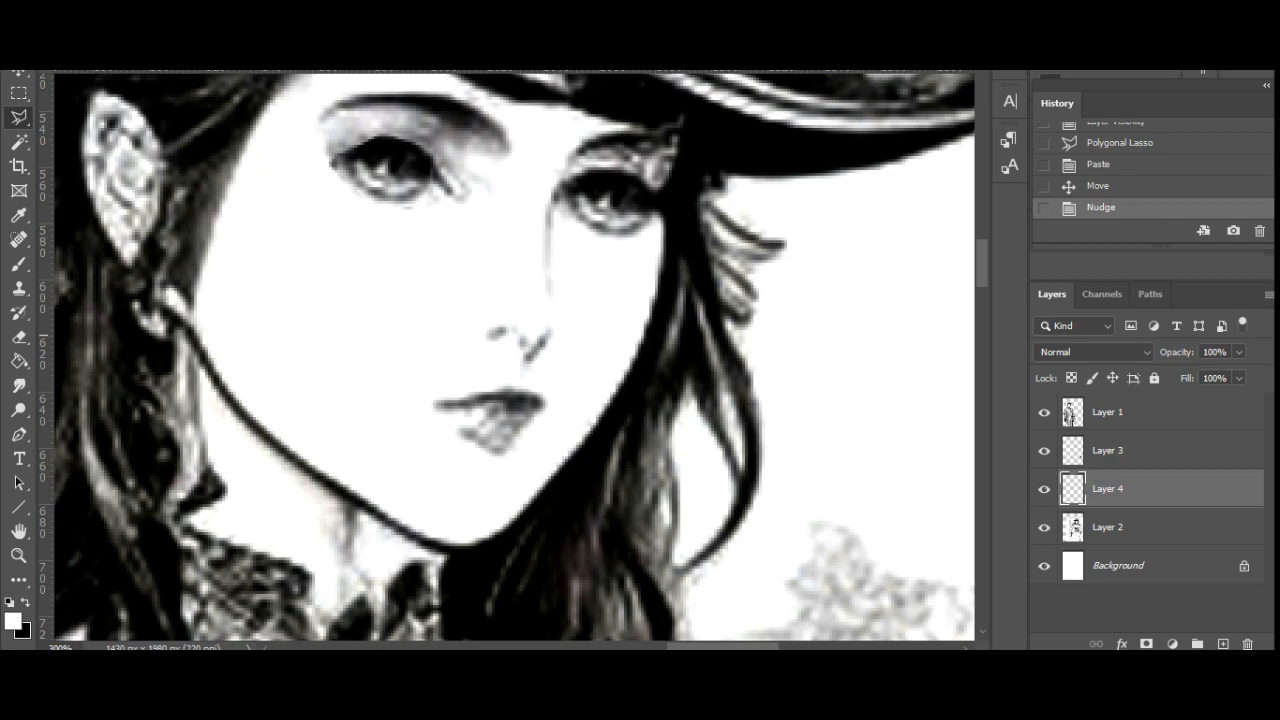
Touch up the pasted eye on Layer 4 with the Eraser and merge it down into Layer 2
{"action": "key", "text": "e"}
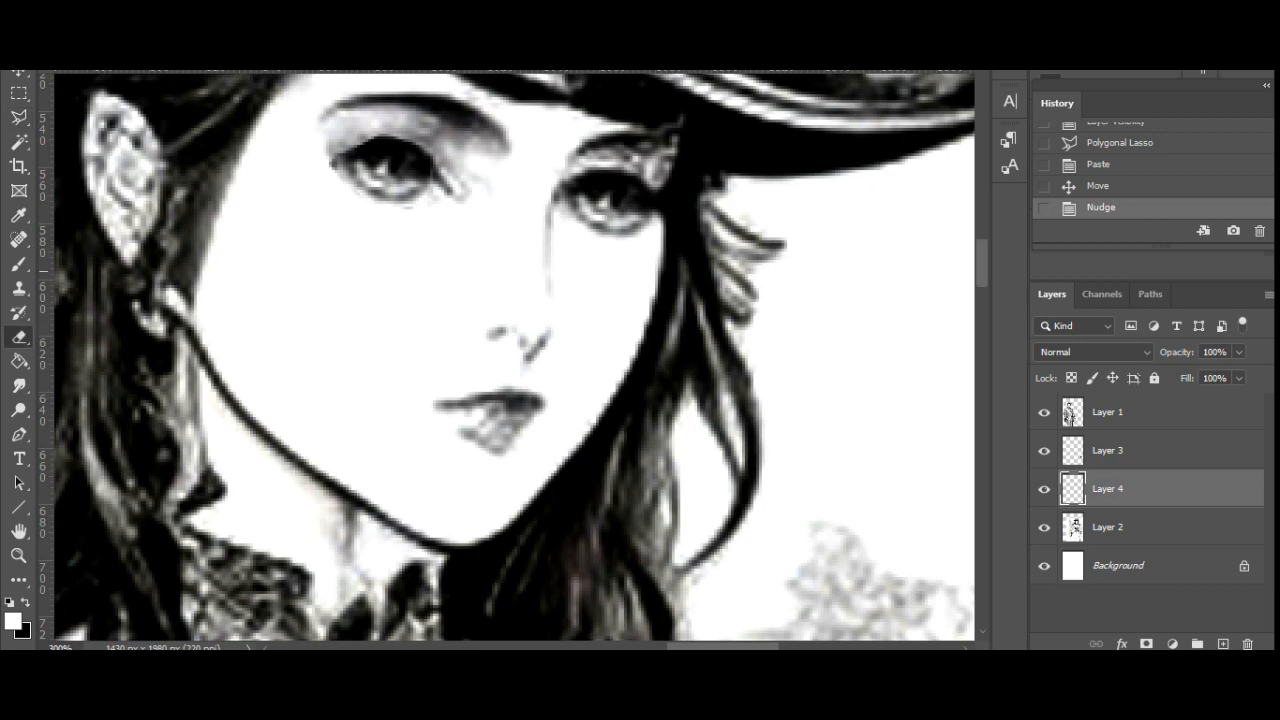
{"action": "left_click", "coordinate": [600, 216]}
{"action": "left_click", "coordinate": [600, 213]}
{"action": "left_click", "coordinate": [600, 211]}
{"action": "left_click", "coordinate": [600, 210]}
{"action": "left_click", "coordinate": [336, 166]}
{"action": "key", "text": "ctrl+e"}
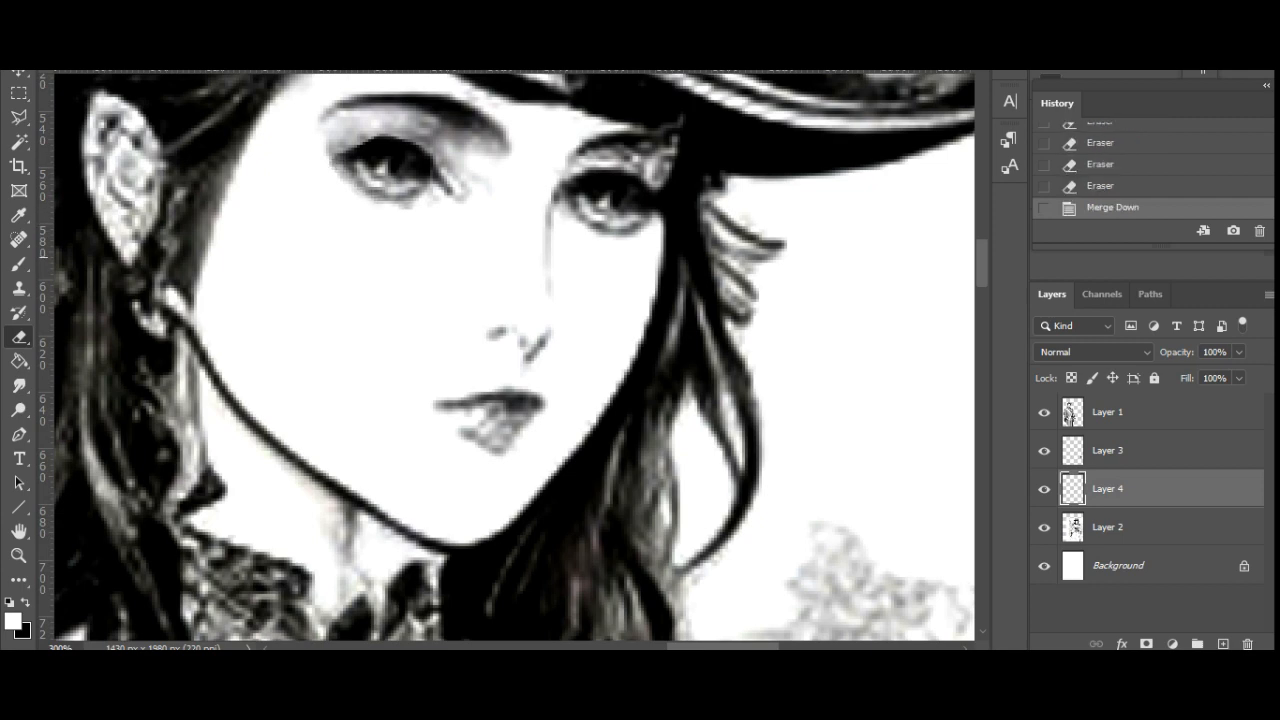
Darken the line between the woman's lips, her upper lip and the nostril with soft black brush strokes
{"action": "key", "text": "b"}
{"action": "key", "text": "x"}
{"action": "left_click", "coordinate": [495, 407]}
{"action": "left_click_drag", "start_coordinate": [496, 405], "coordinate": [442, 406]}
{"action": "left_click", "coordinate": [501, 405]}
{"action": "left_click", "coordinate": [528, 414]}
{"action": "left_click", "coordinate": [508, 340]}
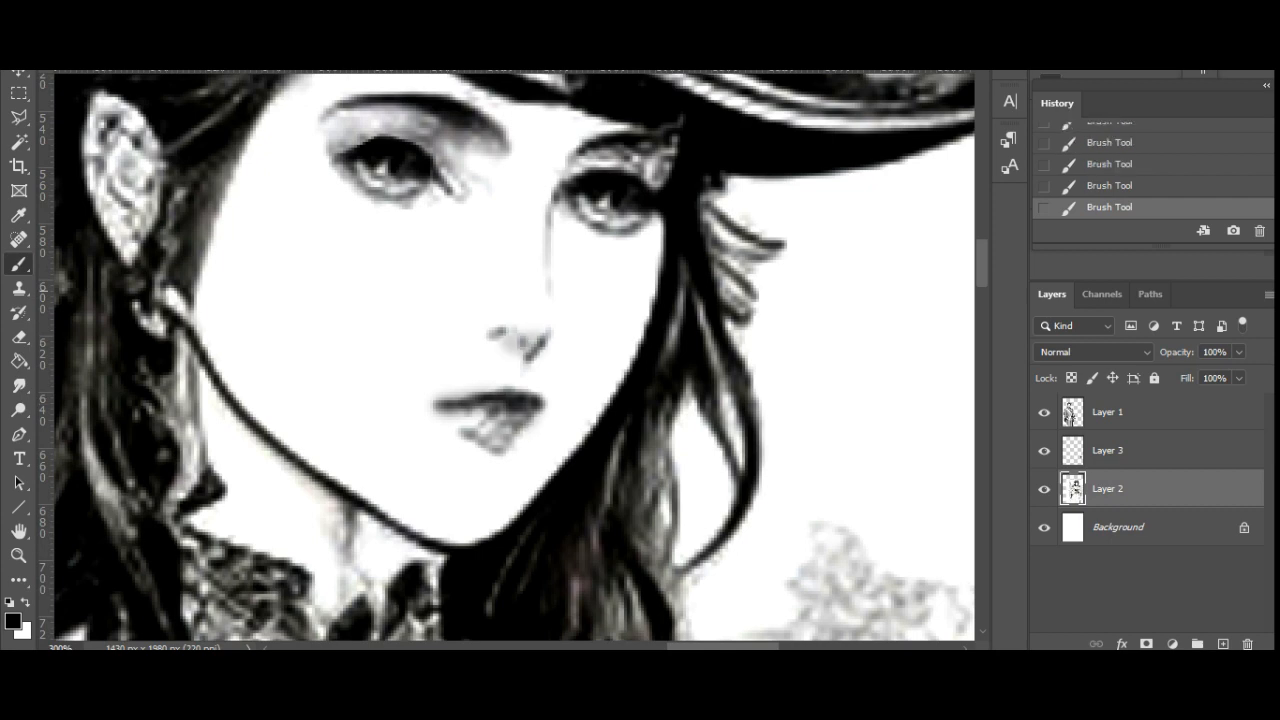
Brush soft black shading along the side of the woman's nose, near her brow and over her lower lip
{"action": "mouse_move", "coordinate": [548, 285]}
{"action": "left_mouse_down"}
{"action": "mouse_move", "coordinate": [550, 228]}
{"action": "mouse_move", "coordinate": [586, 160]}
{"action": "mouse_move", "coordinate": [666, 149]}
{"action": "mouse_move", "coordinate": [625, 136]}
{"action": "left_mouse_up"}
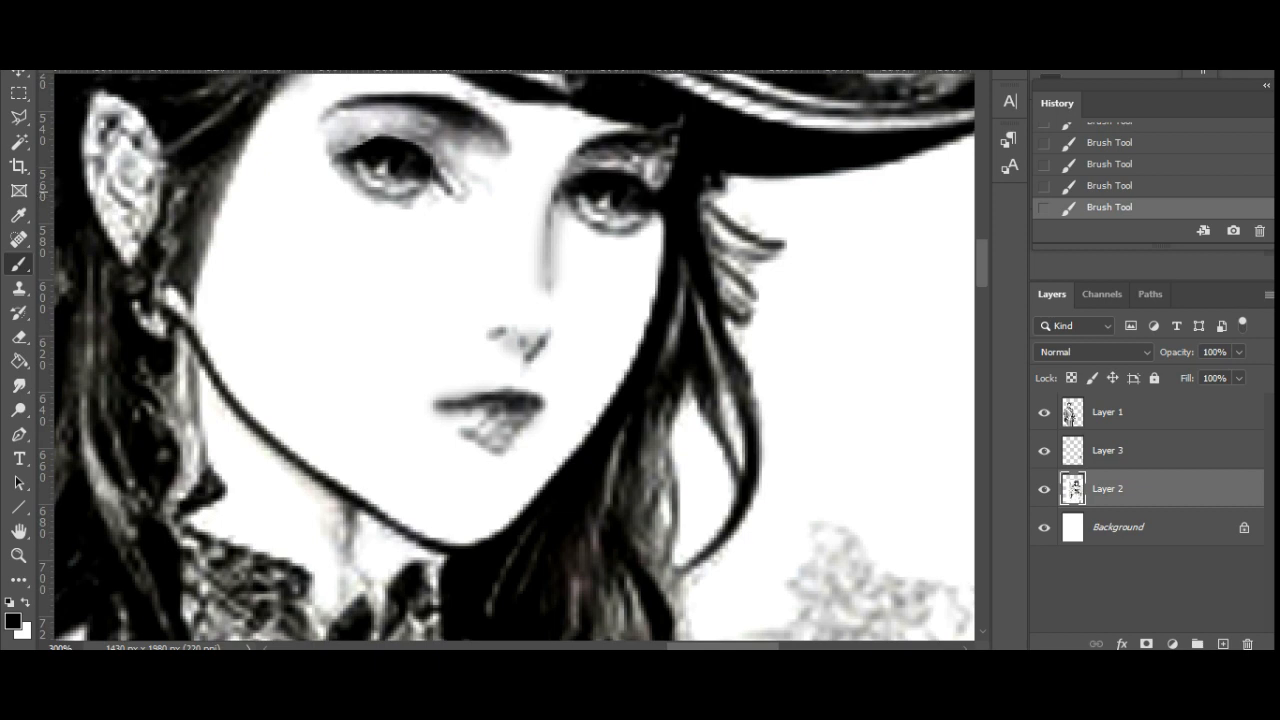
{"action": "mouse_move", "coordinate": [565, 214]}
{"action": "left_mouse_down"}
{"action": "mouse_move", "coordinate": [552, 292]}
{"action": "mouse_move", "coordinate": [512, 345]}
{"action": "left_mouse_up"}
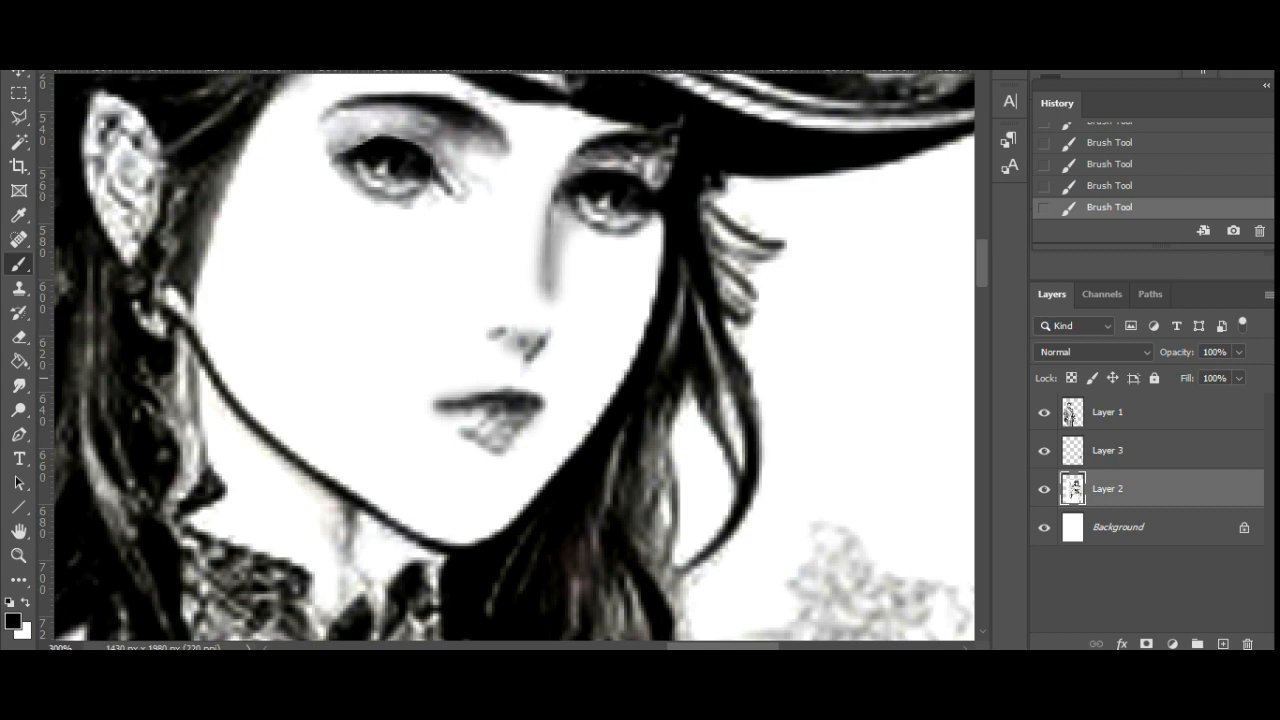
{"action": "mouse_move", "coordinate": [436, 408]}
{"action": "left_mouse_down"}
{"action": "mouse_move", "coordinate": [505, 410]}
{"action": "mouse_move", "coordinate": [513, 432]}
{"action": "mouse_move", "coordinate": [483, 434]}
{"action": "mouse_move", "coordinate": [470, 428]}
{"action": "mouse_move", "coordinate": [508, 419]}
{"action": "left_mouse_up"}
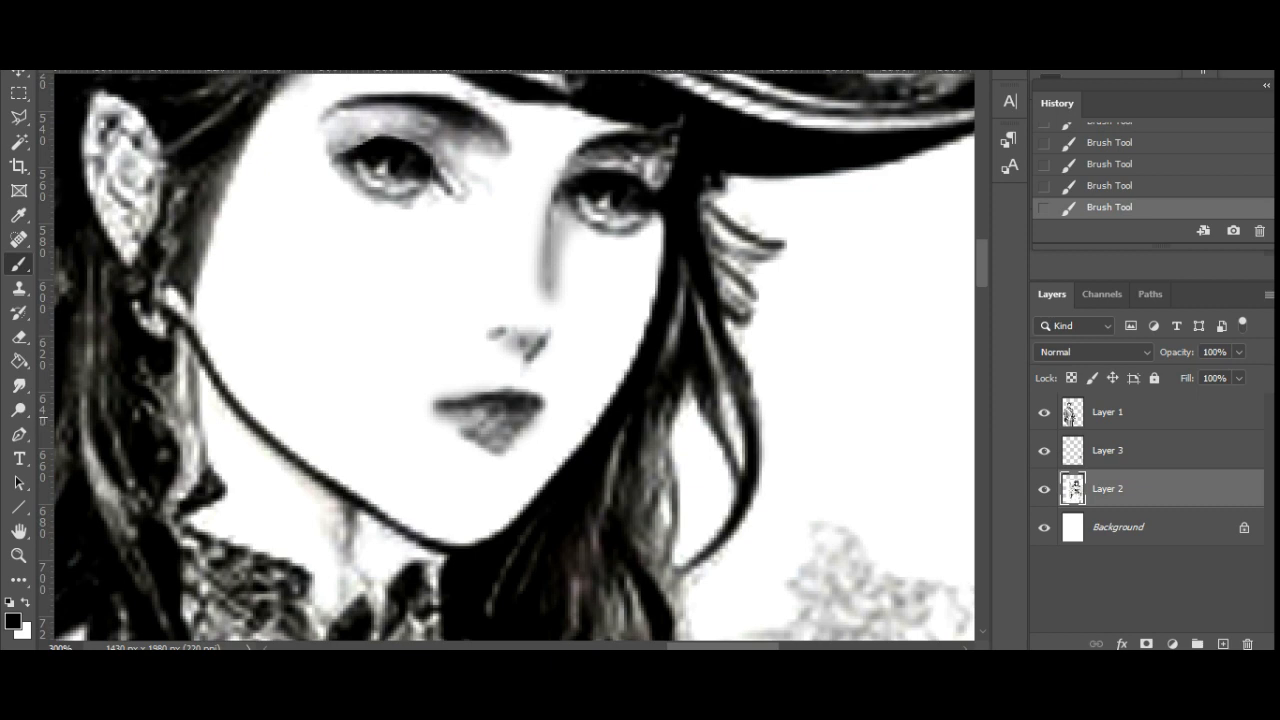
Examine the retouched face and both figures across the whole page for remaining flaws
{"action": "left_click", "coordinate": [18, 555]}
{"action": "key", "text": "ctrl+minus"}
{"action": "key", "text": "ctrl+minus"}
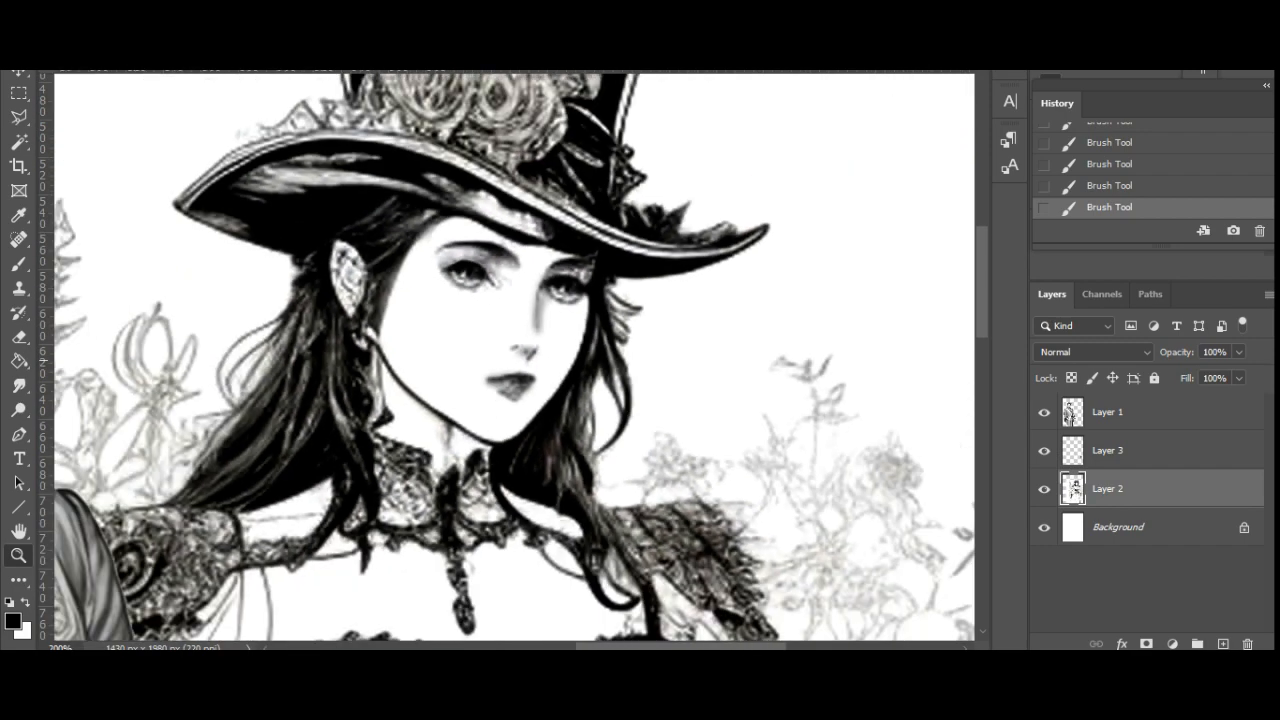
{"action": "key", "text": "ctrl+minus"}
{"action": "key", "text": "ctrl+minus"}
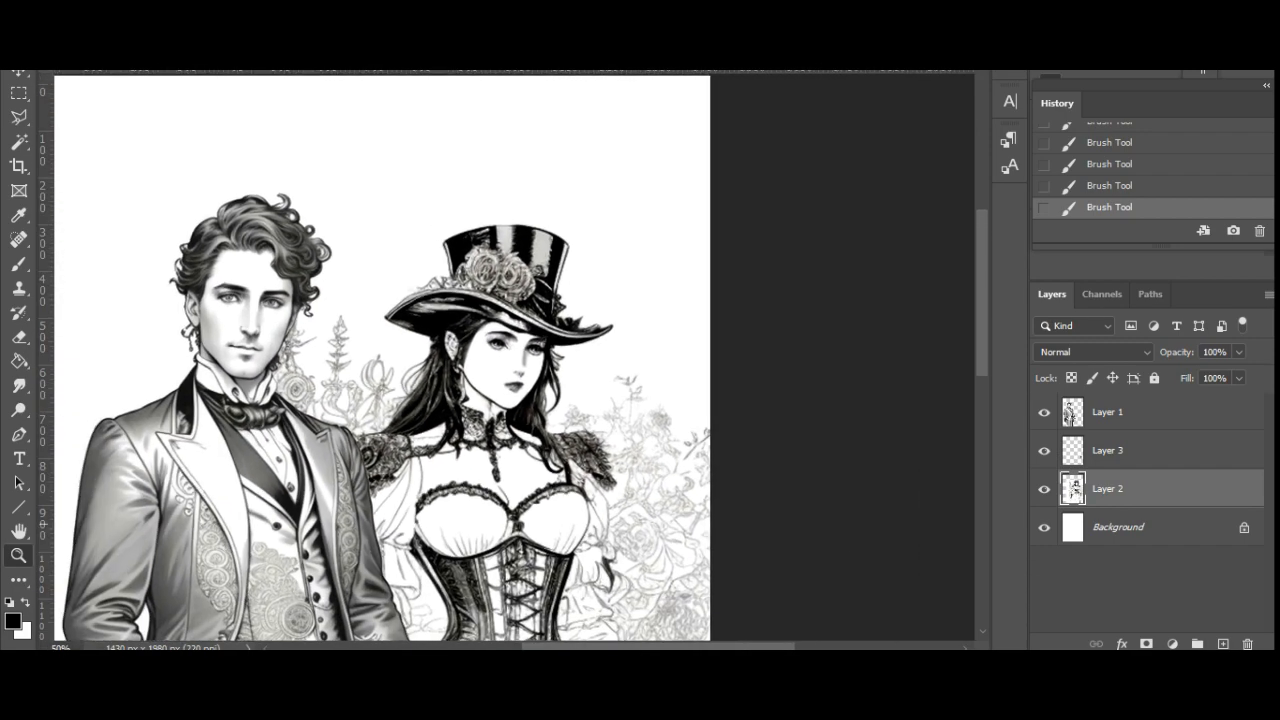
{"action": "left_click_drag", "start_coordinate": [510, 427], "coordinate": [535, 242]}
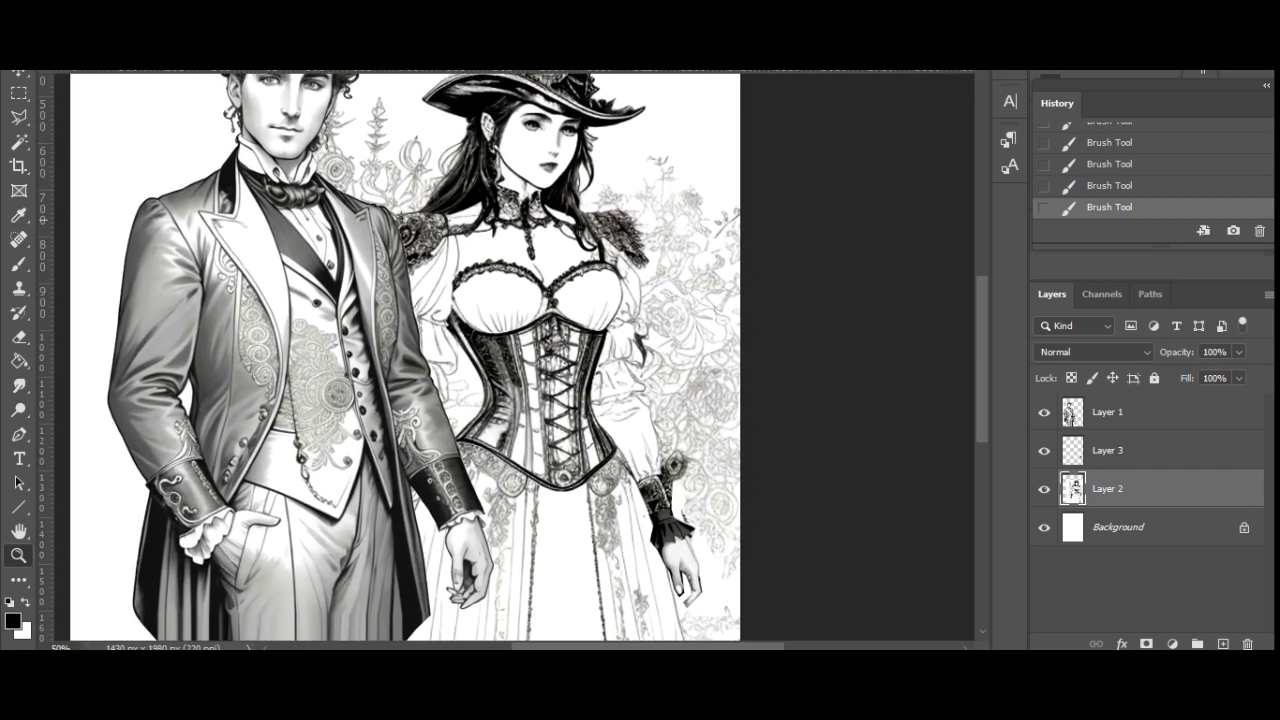
{"action": "left_click_drag", "start_coordinate": [510, 428], "coordinate": [466, 300]}
{"action": "left_click_drag", "start_coordinate": [468, 448], "coordinate": [451, 649]}
{"action": "left_click_drag", "start_coordinate": [452, 296], "coordinate": [512, 381]}
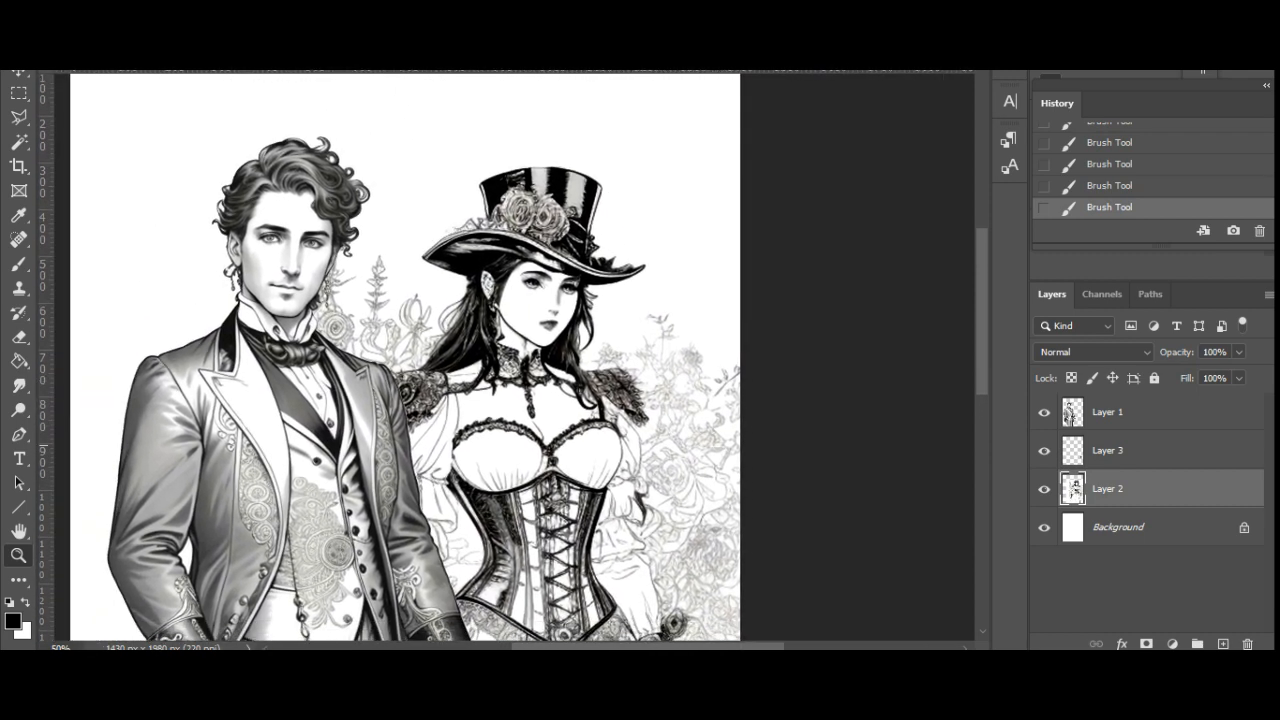
{"action": "key", "text": "ctrl+minus"}
{"action": "left_click_drag", "start_coordinate": [573, 463], "coordinate": [546, 365]}
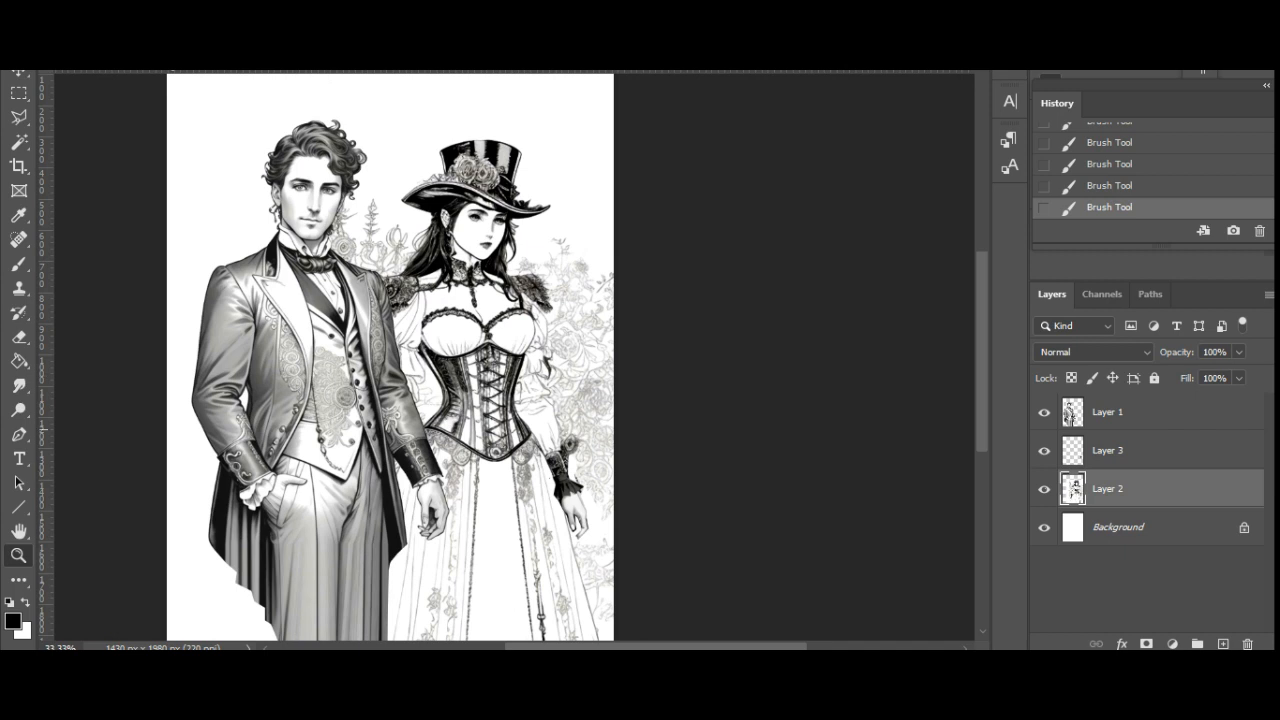
{"action": "scroll", "coordinate": [514, 357], "scroll_direction": "down", "scroll_amount": 1}
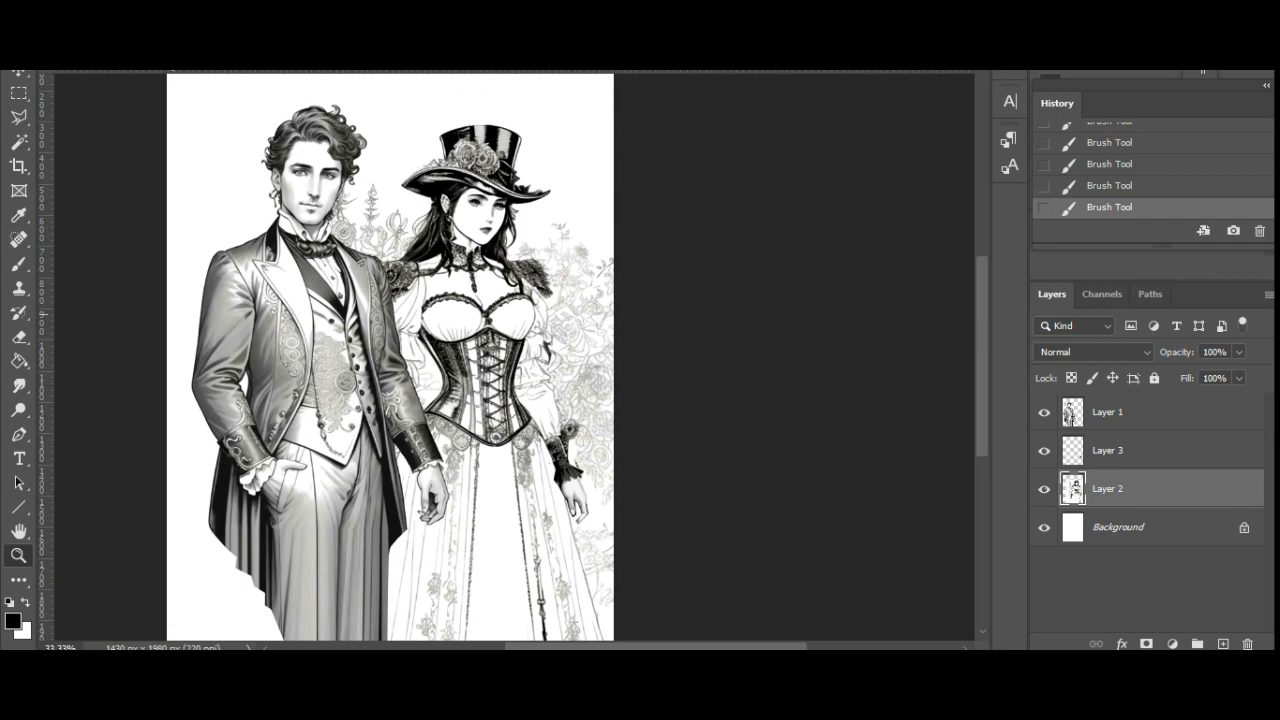
{"action": "left_click", "coordinate": [366, 314], "text": "alt"}
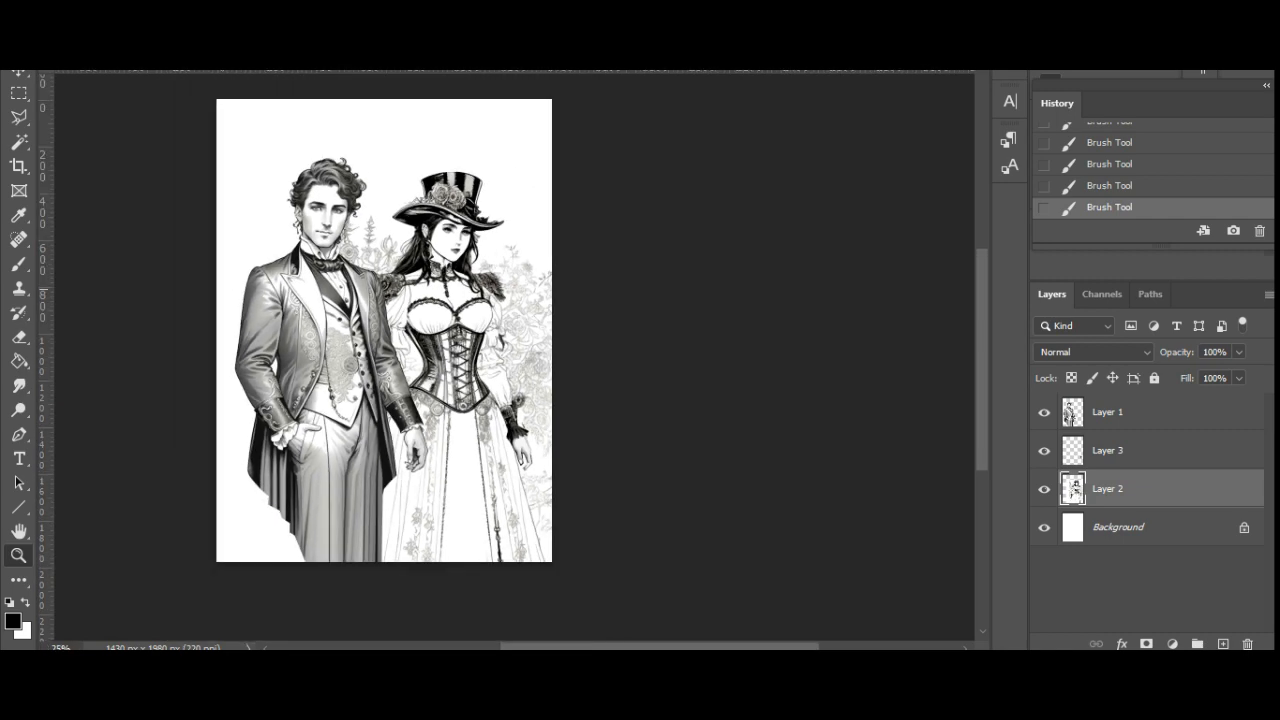
Merge all visible layers and save the page in Downloads as the JPEG couple001 with Maximum quality 12 and the Progressive format
{"action": "key", "text": "ctrl+shift+e"}
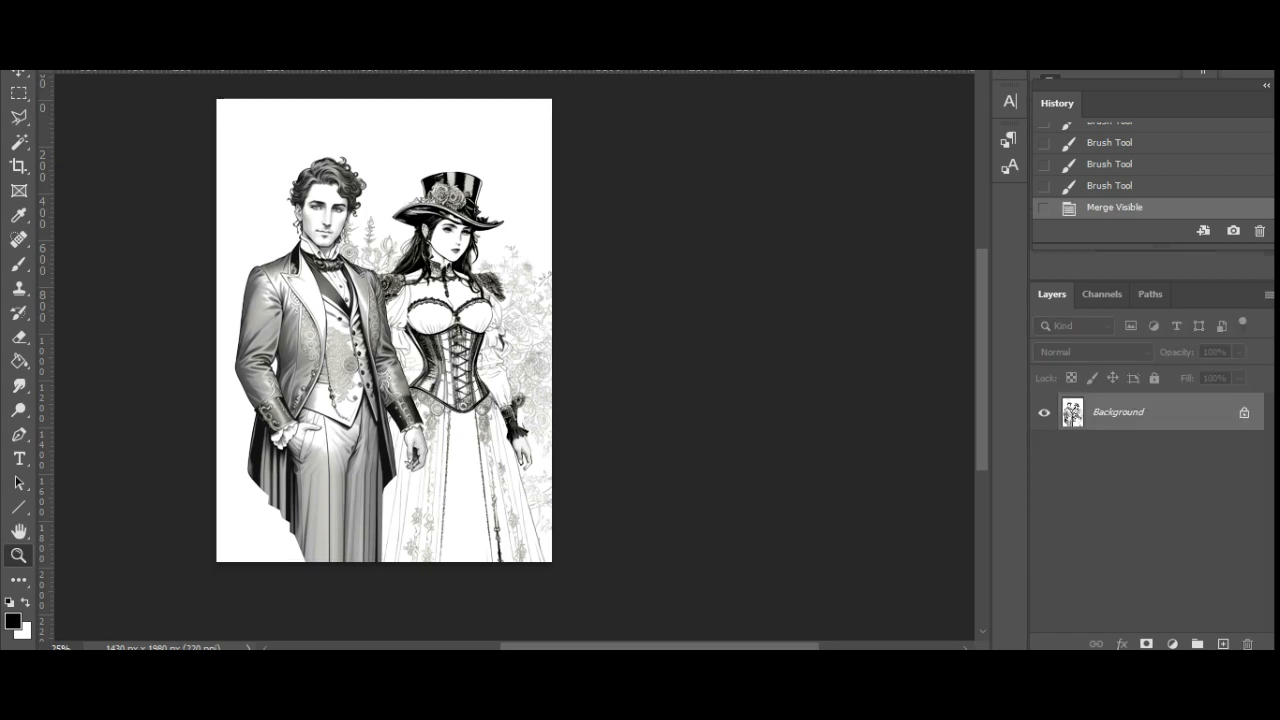
{"action": "key", "text": "alt+f"}
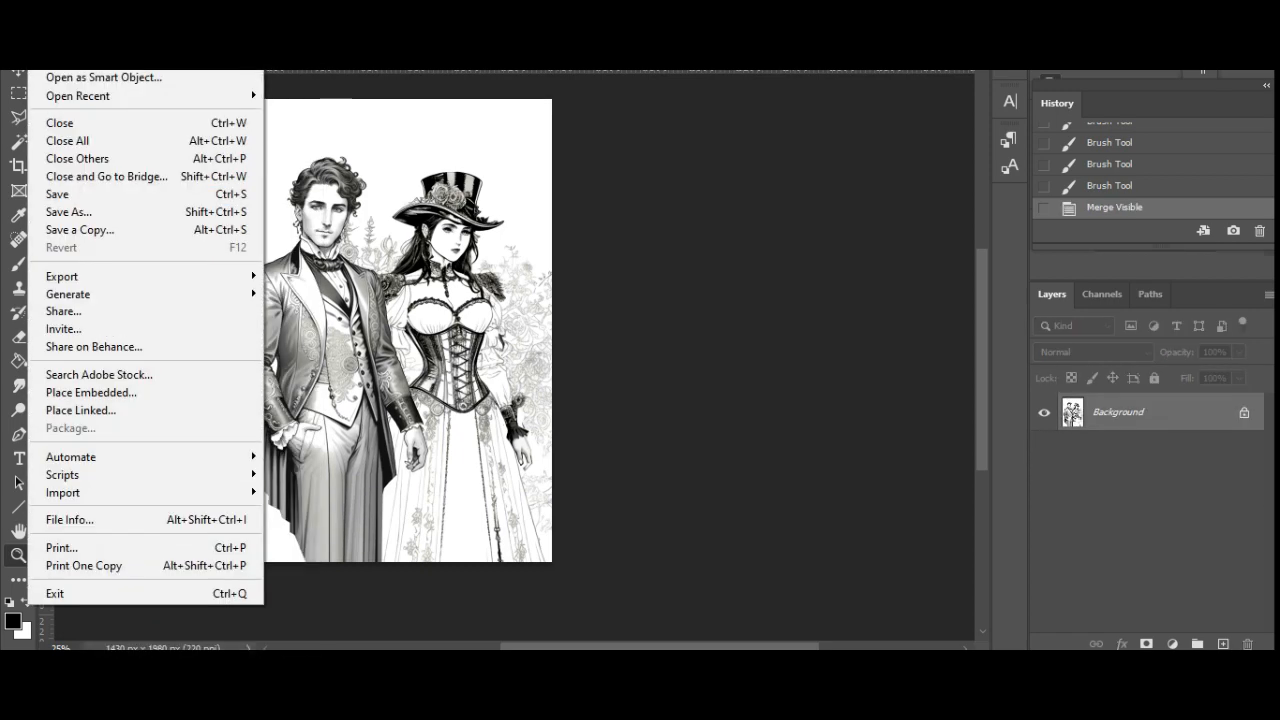
{"action": "key", "text": "Return"}
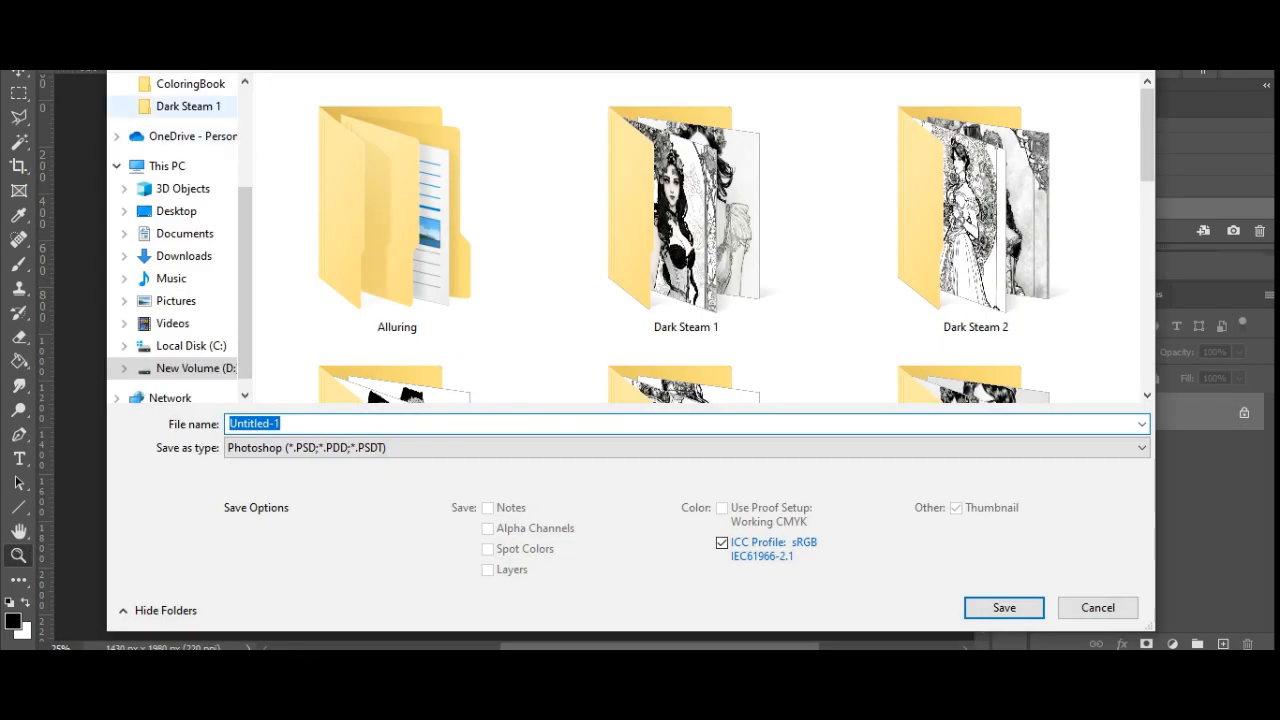
{"action": "key", "text": "Tab"}
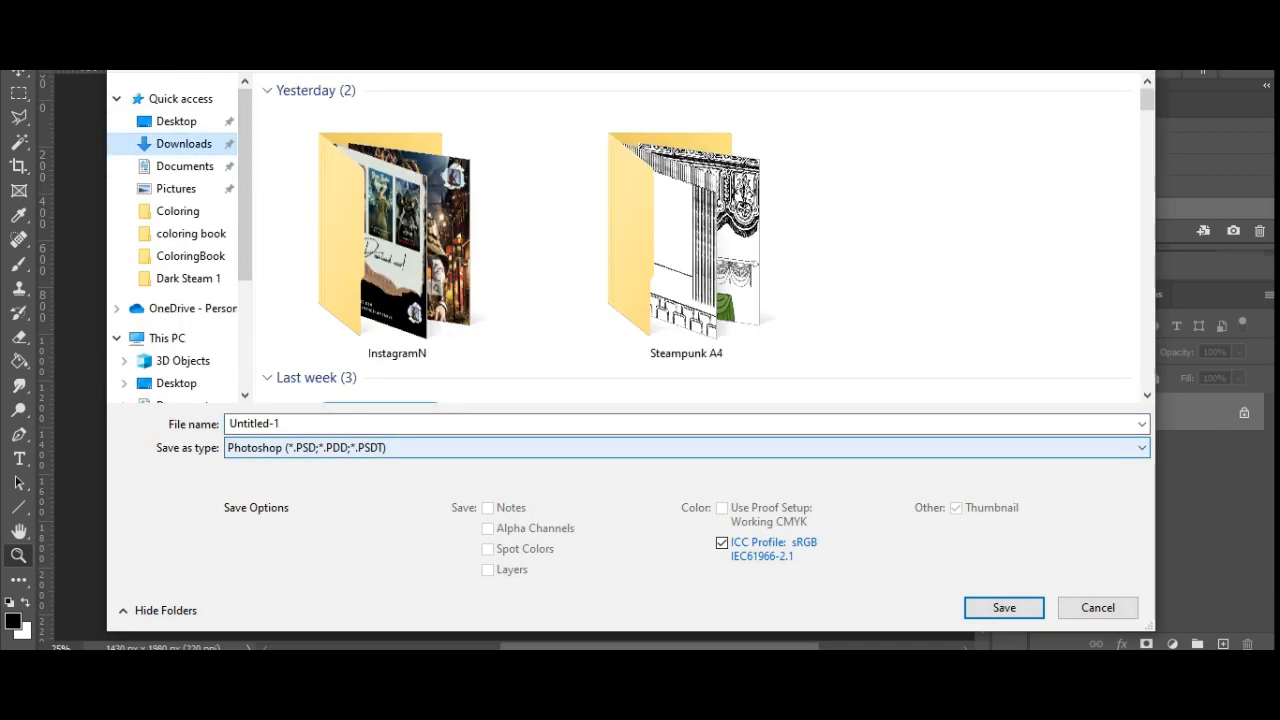
{"action": "key", "text": "alt+Down"}
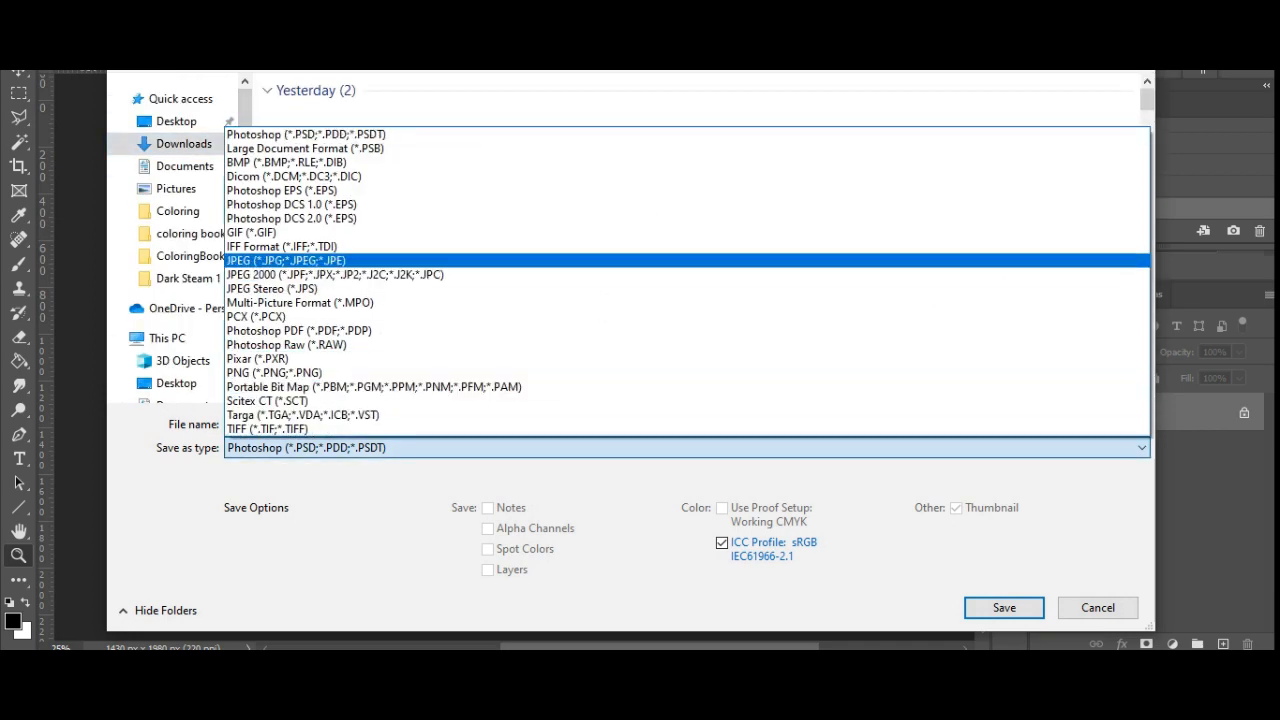
{"action": "left_click", "coordinate": [397, 260]}
{"action": "key", "text": "shift+Tab"}
{"action": "type", "text": "coupl"}
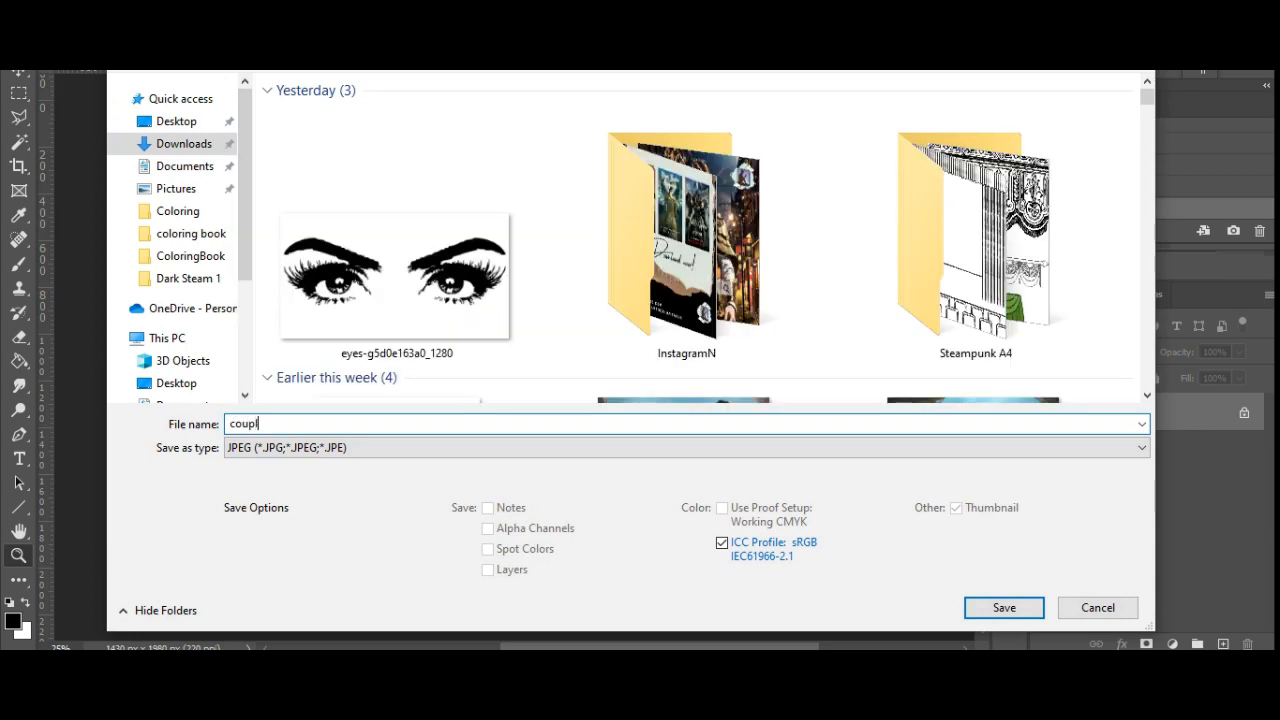
{"action": "type", "text": "e001"}
{"action": "key", "text": "Return"}
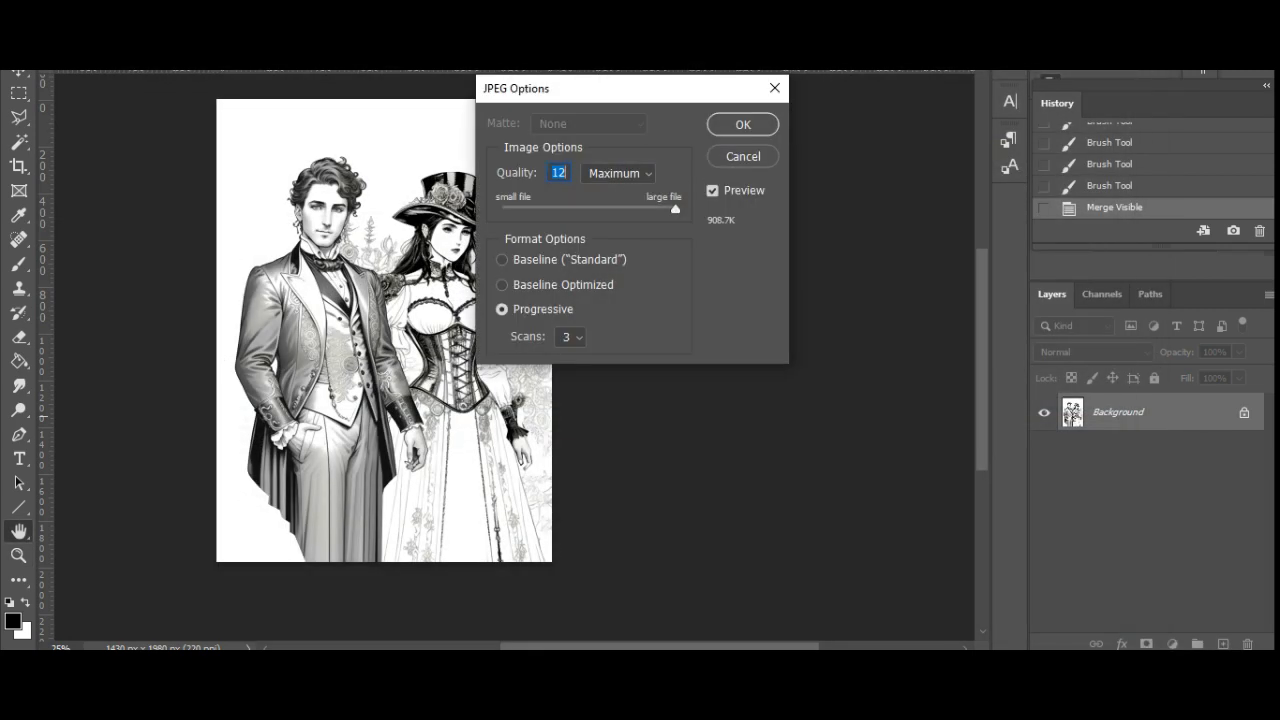
{"action": "key", "text": "Return"}
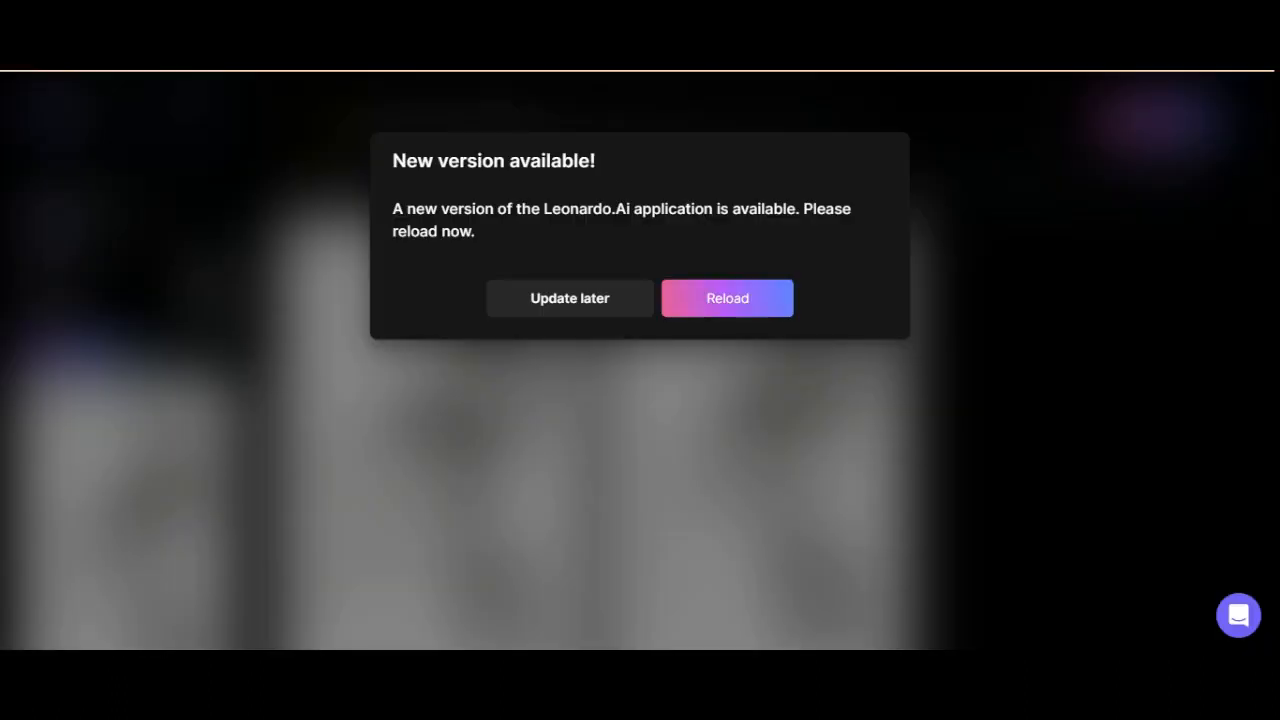
Switch to the browser, reload Leonardo.Ai, and review the generated couple images, settings and prompt on Lasco.ai
{"action": "left_click", "coordinate": [727, 298]}
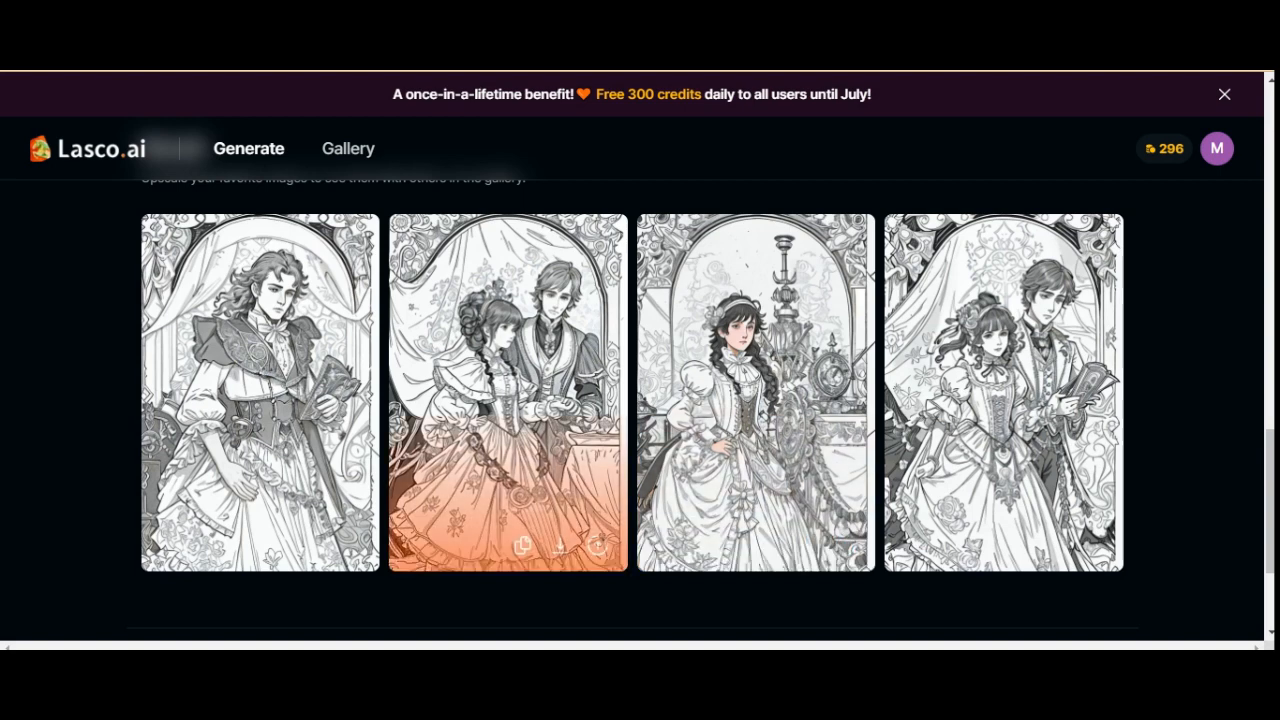
{"action": "scroll", "coordinate": [640, 400], "scroll_direction": "up", "scroll_amount": 2}
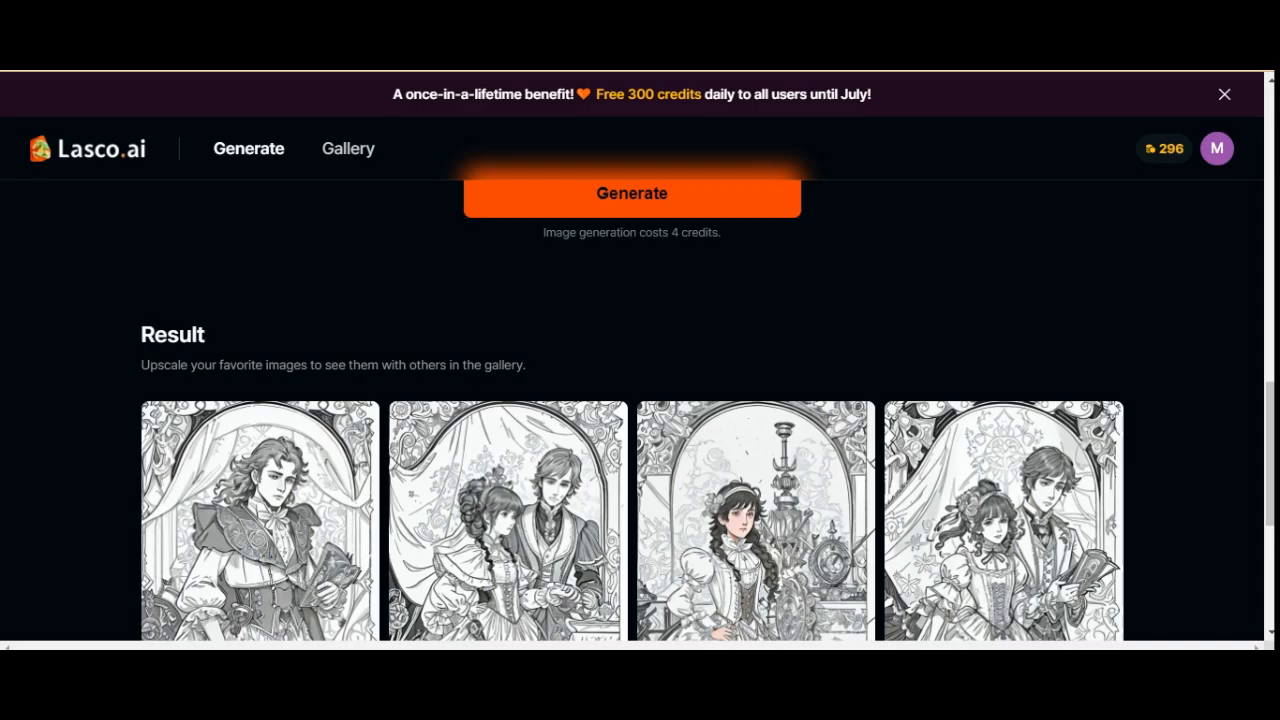
{"action": "scroll", "coordinate": [632, 400], "scroll_direction": "up", "scroll_amount": 3}
{"action": "scroll", "coordinate": [632, 400], "scroll_direction": "down", "scroll_amount": 1}
{"action": "scroll", "coordinate": [632, 400], "scroll_direction": "up", "scroll_amount": 1}
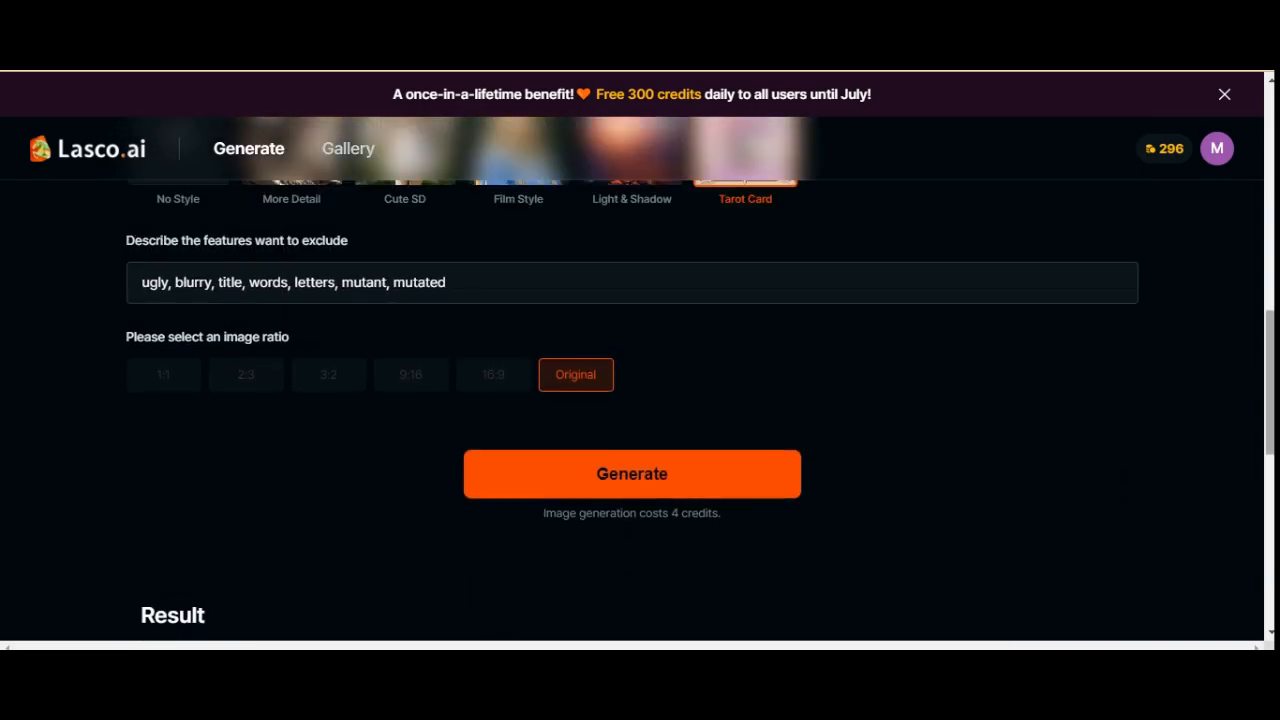
{"action": "scroll", "coordinate": [632, 400], "scroll_direction": "up", "scroll_amount": 6}
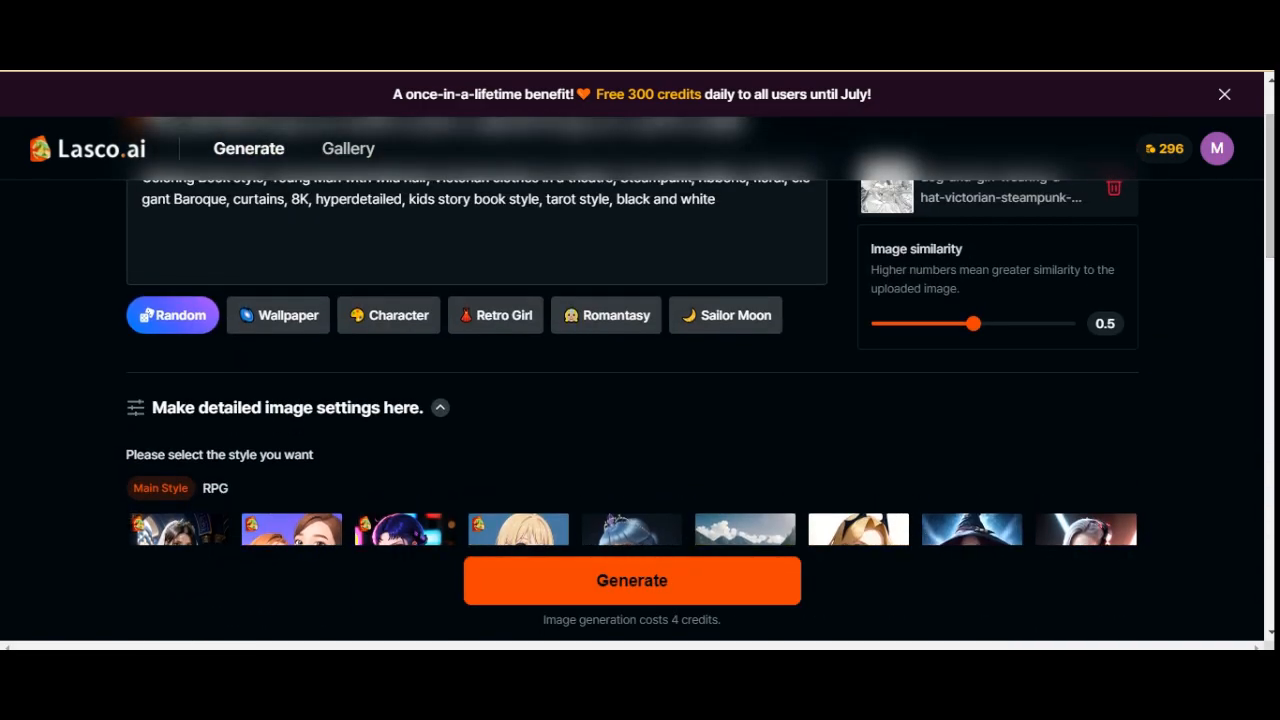
{"action": "scroll", "coordinate": [632, 400], "scroll_direction": "up", "scroll_amount": 1}
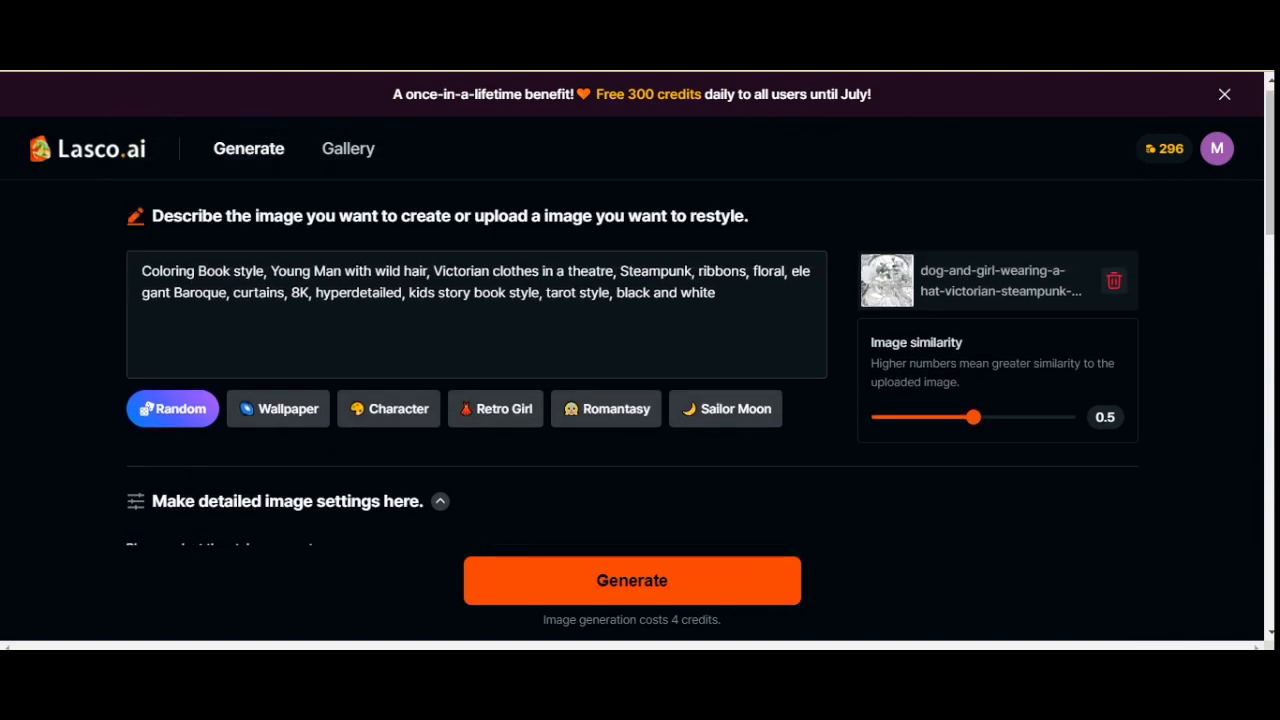
Replace the reference image with couple001 from Downloads and generate new images from it at 0.5 image similarity
{"action": "left_click", "coordinate": [997, 340]}
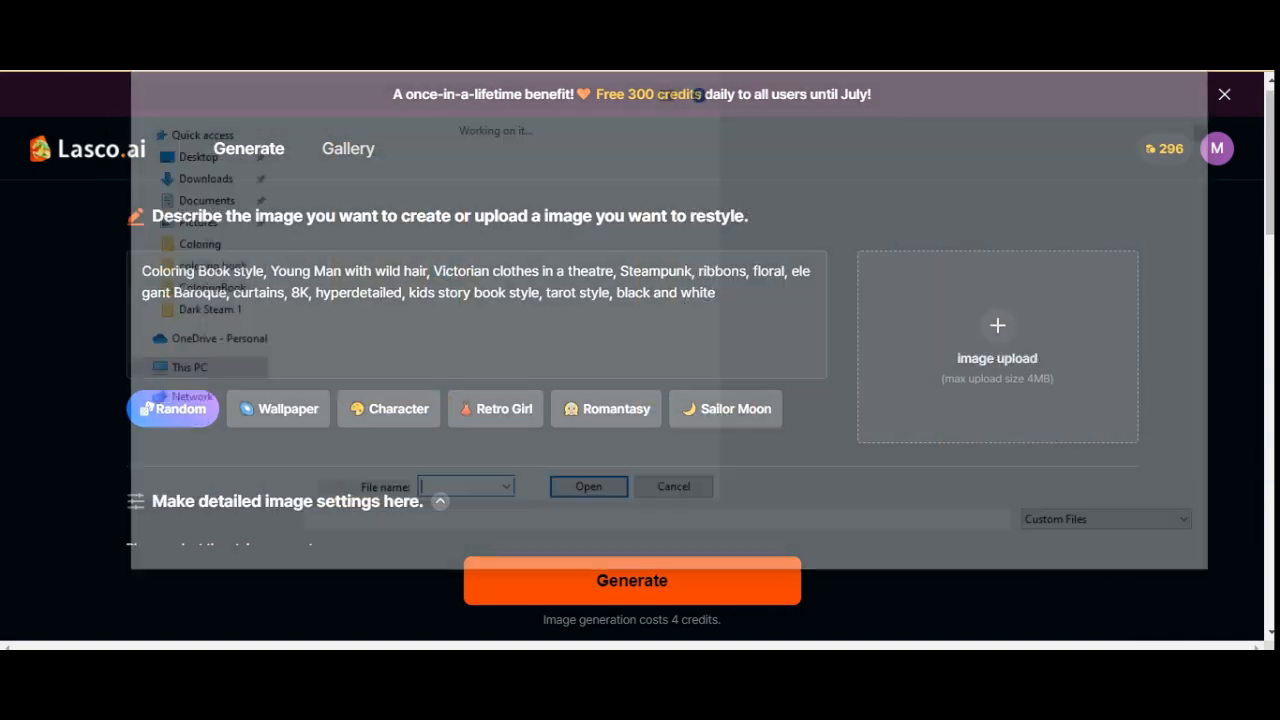
{"action": "scroll", "coordinate": [190, 300], "scroll_direction": "up", "scroll_amount": 2}
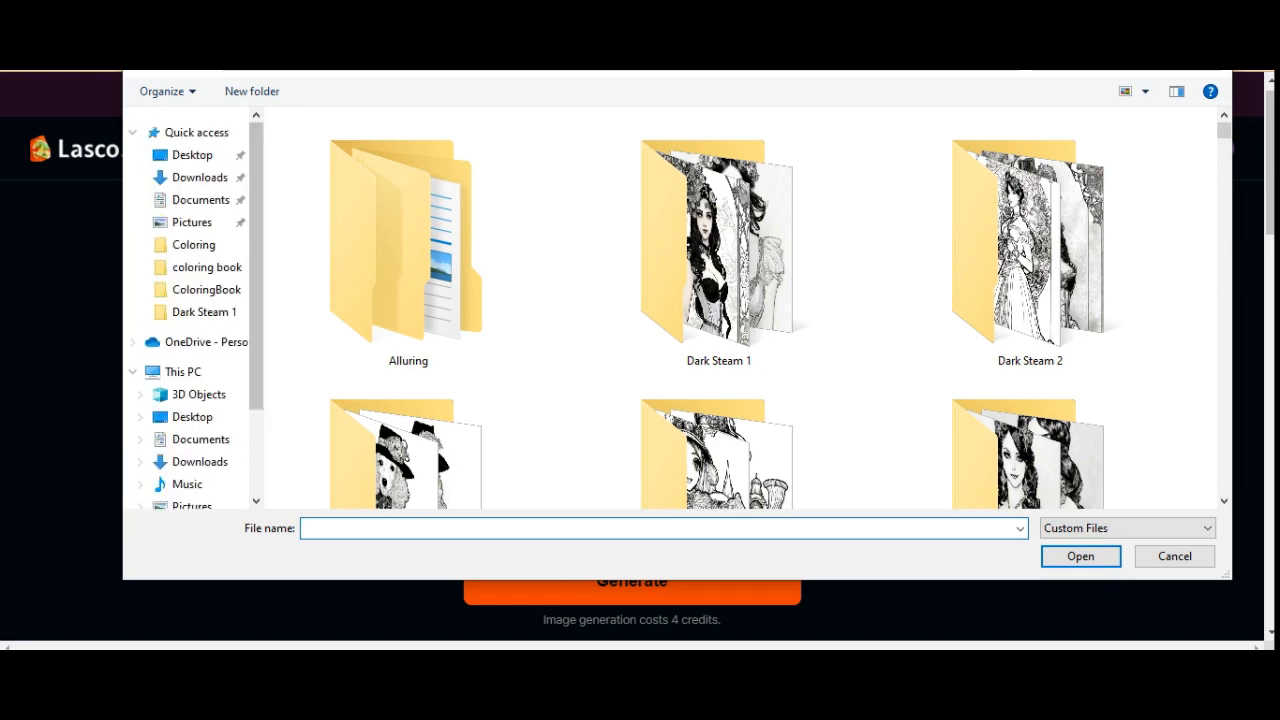
{"action": "left_click", "coordinate": [200, 177]}
{"action": "left_click", "coordinate": [408, 258]}
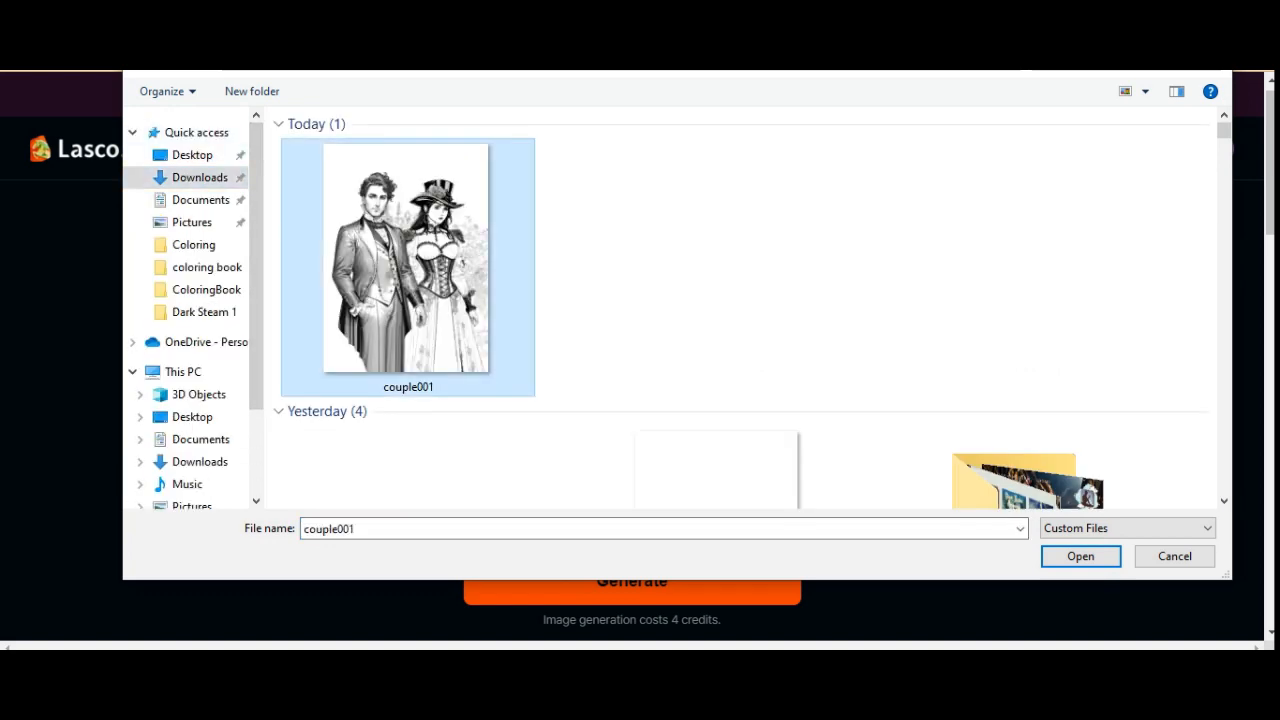
{"action": "left_click", "coordinate": [1080, 556]}
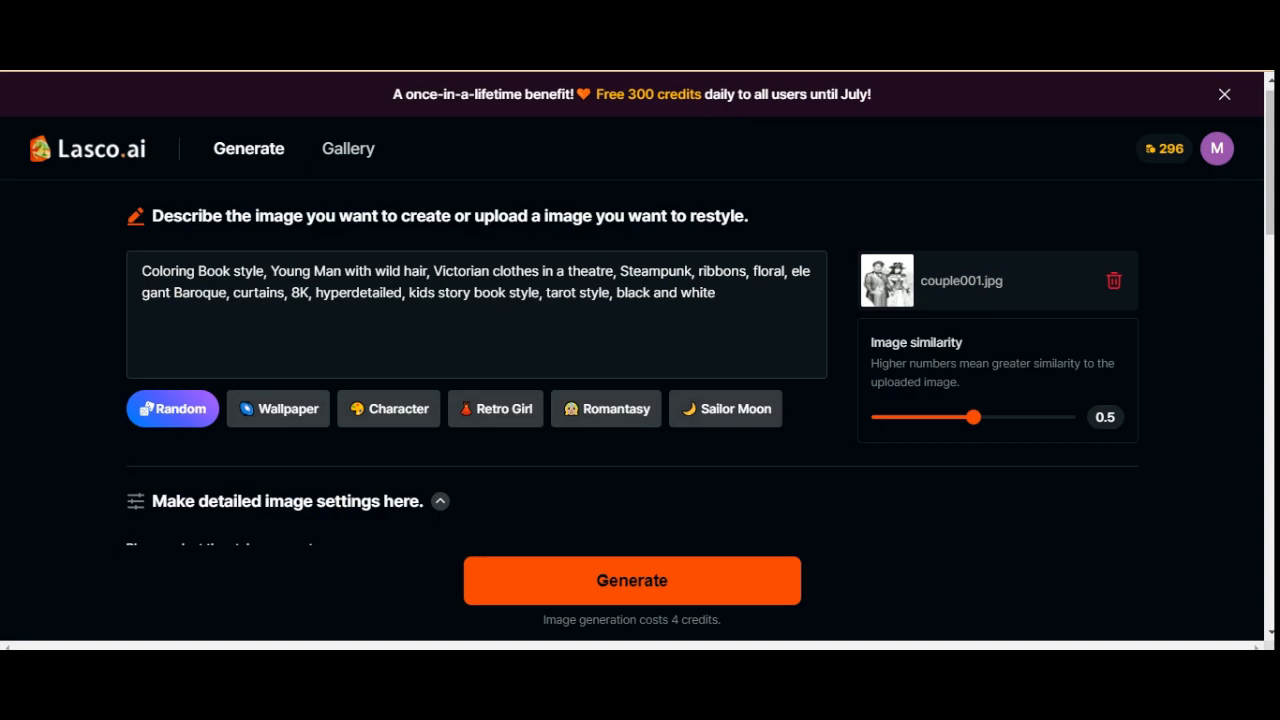
{"action": "scroll", "coordinate": [640, 350], "scroll_direction": "down", "scroll_amount": 1}
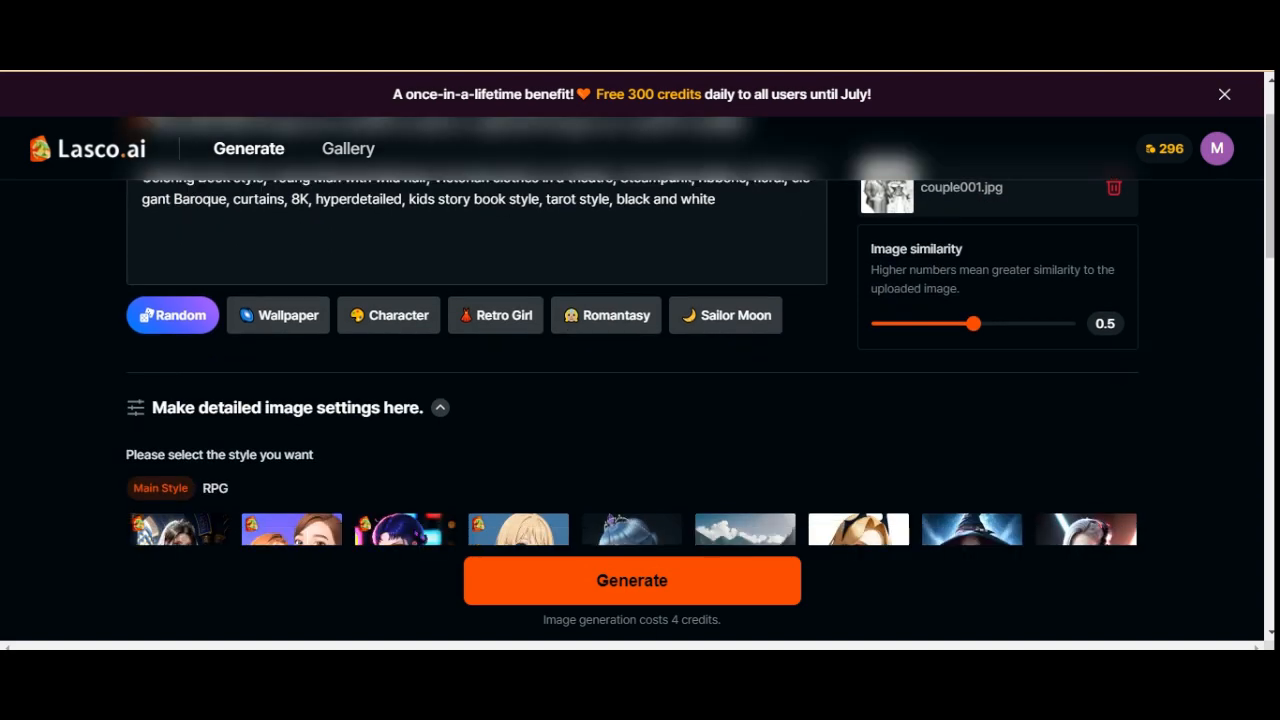
{"action": "scroll", "coordinate": [640, 400], "scroll_direction": "down", "scroll_amount": 10}
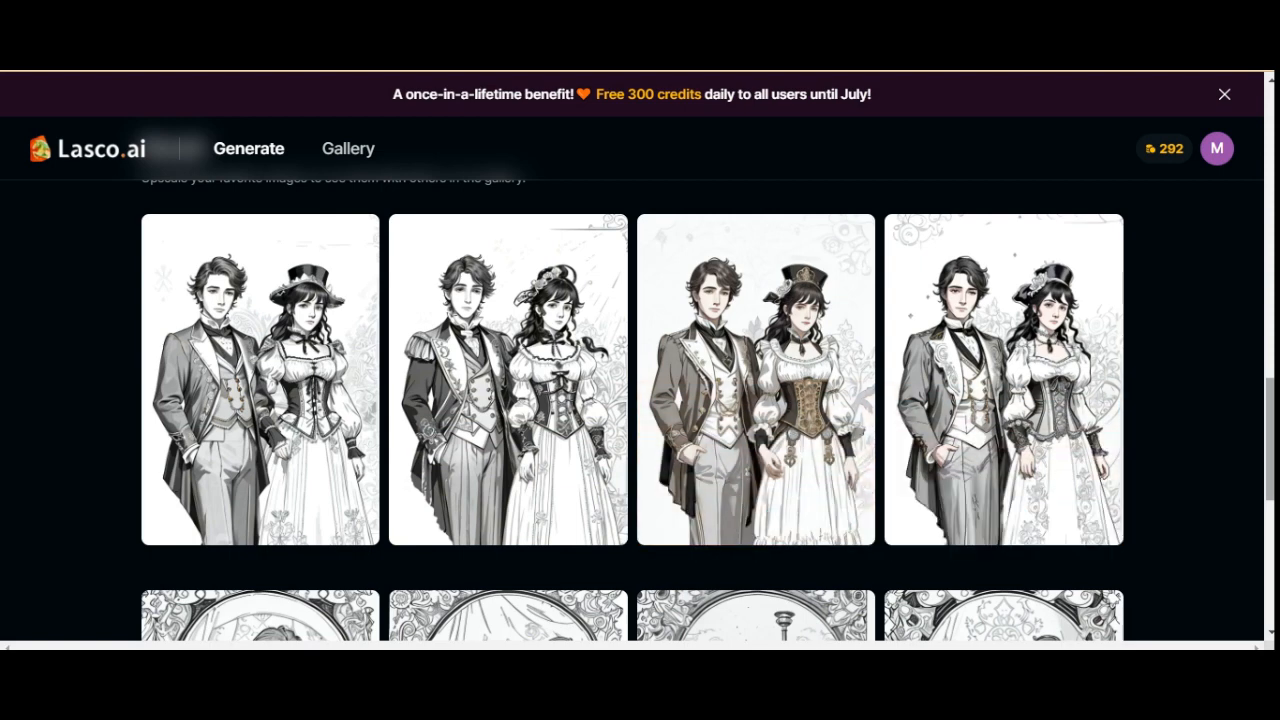
Copy the full Lasco.ai prompt, switch to Playground AI and paste it as the image prompt
{"action": "scroll", "coordinate": [1004, 400], "scroll_direction": "up", "scroll_amount": 3}
{"action": "scroll", "coordinate": [632, 400], "scroll_direction": "up", "scroll_amount": 10}
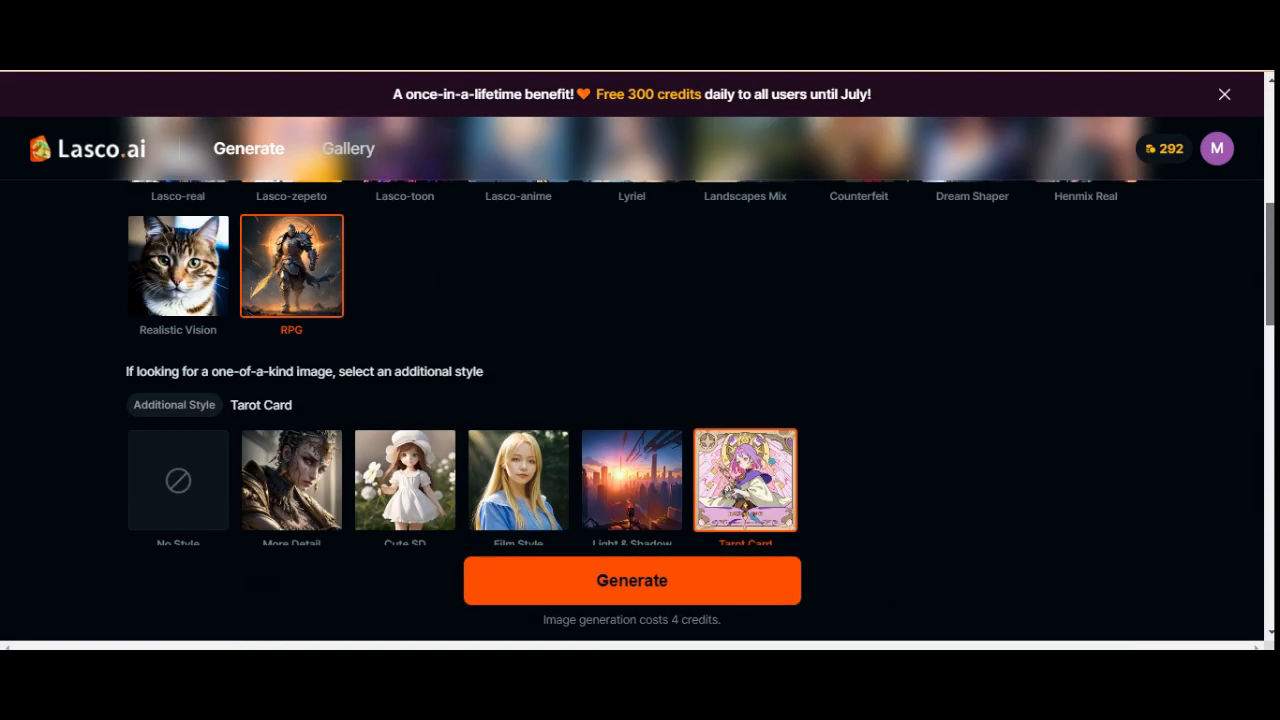
{"action": "left_click_drag", "start_coordinate": [716, 307], "coordinate": [142, 285]}
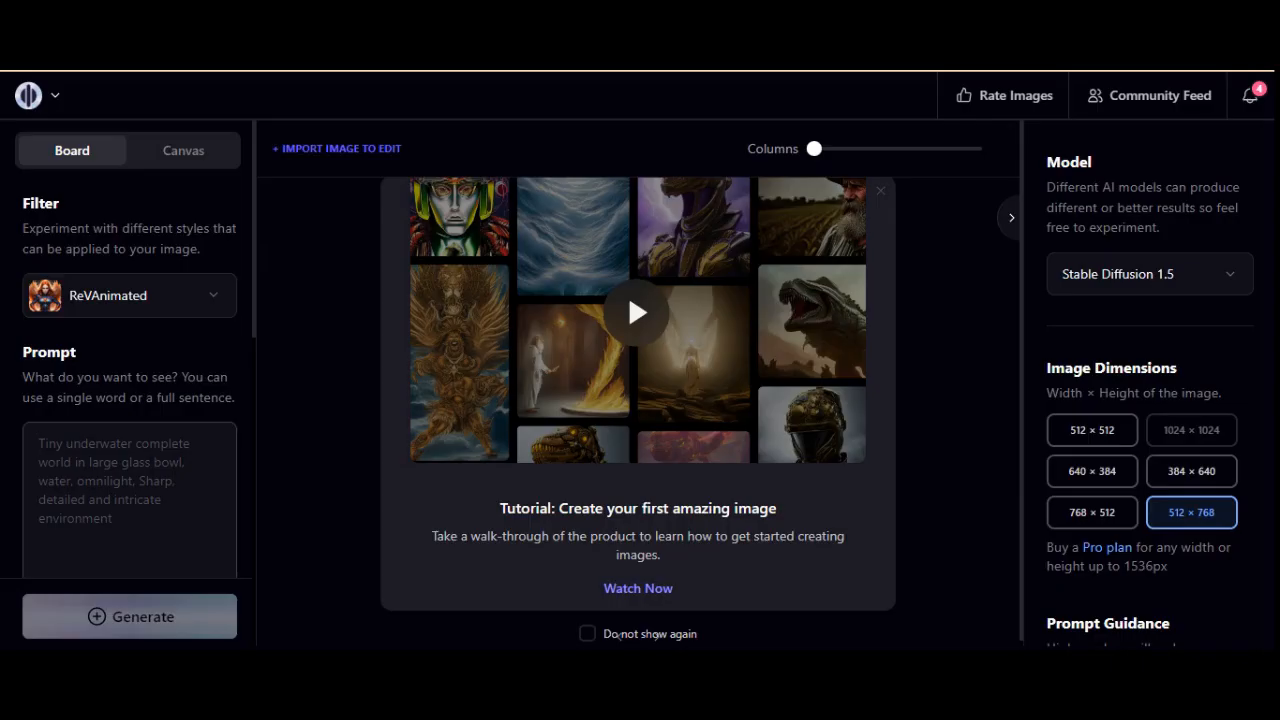
{"action": "type", "text": "Coloring Book style, Young Man with wild hair, Victorian clothes in a theatre, Steampunk, ribbons, floral, elegant Baroque, curtains, 8K, hyperdetailed, kids story book style, tarot style, black and white"}
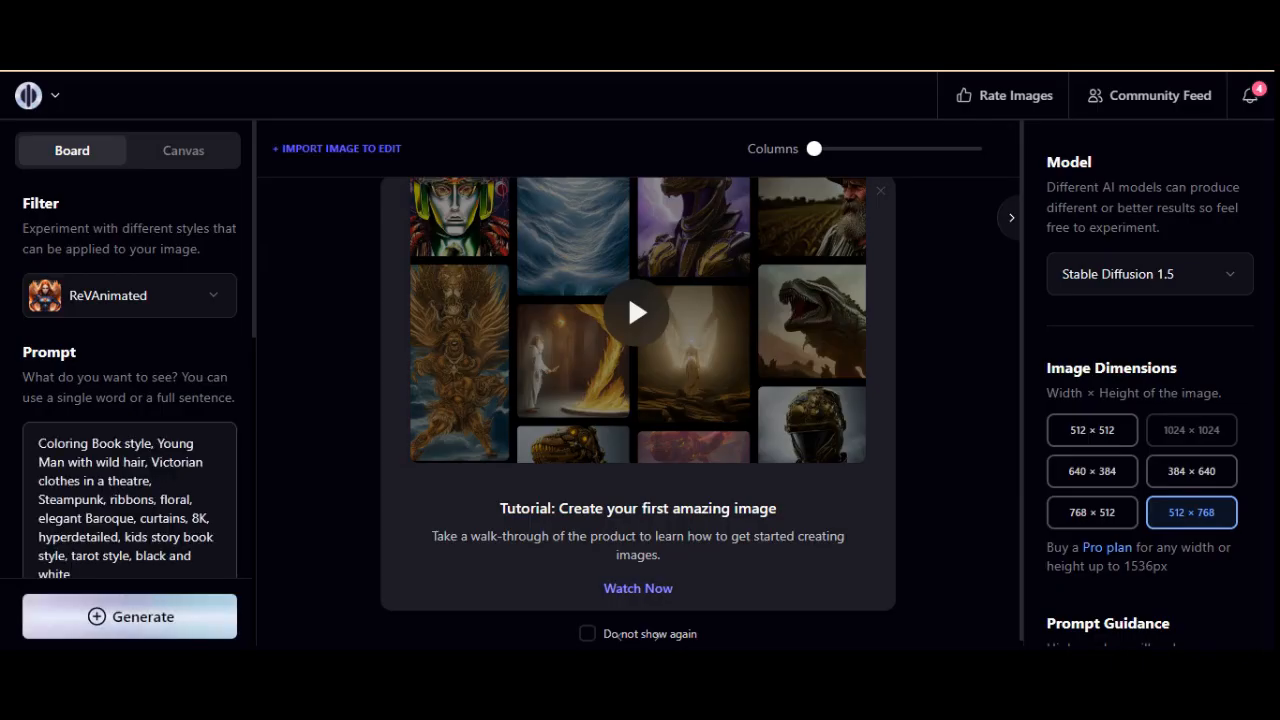
Replace "Man with wild hair" in the prompt so it reads "Coloring Book style, Young couple, Victorian clothes in a theatre"
{"action": "double_click", "coordinate": [50, 462]}
{"action": "type", "text": "coupke"}
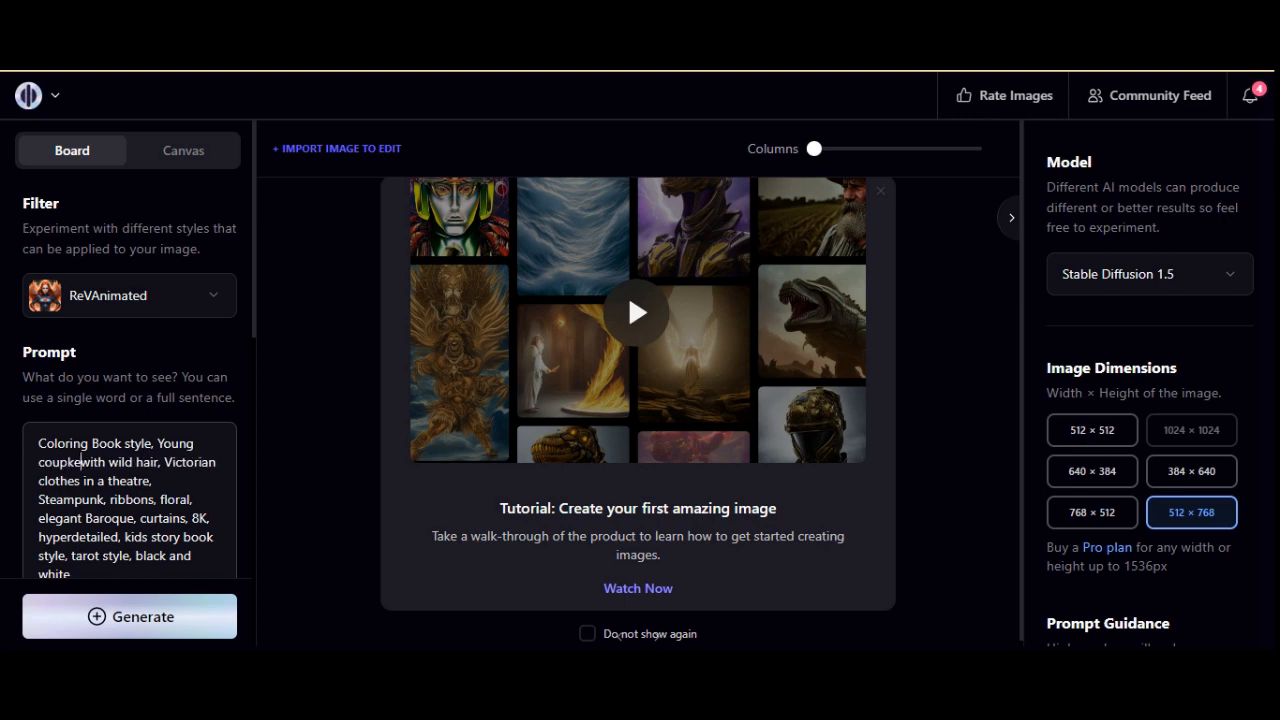
{"action": "key", "text": "BackSpace"}
{"action": "key", "text": "BackSpace"}
{"action": "type", "text": "le"}
{"action": "left_click_drag", "start_coordinate": [81, 462], "coordinate": [158, 462]}
{"action": "key", "text": "BackSpace"}
{"action": "key", "text": "BackSpace"}
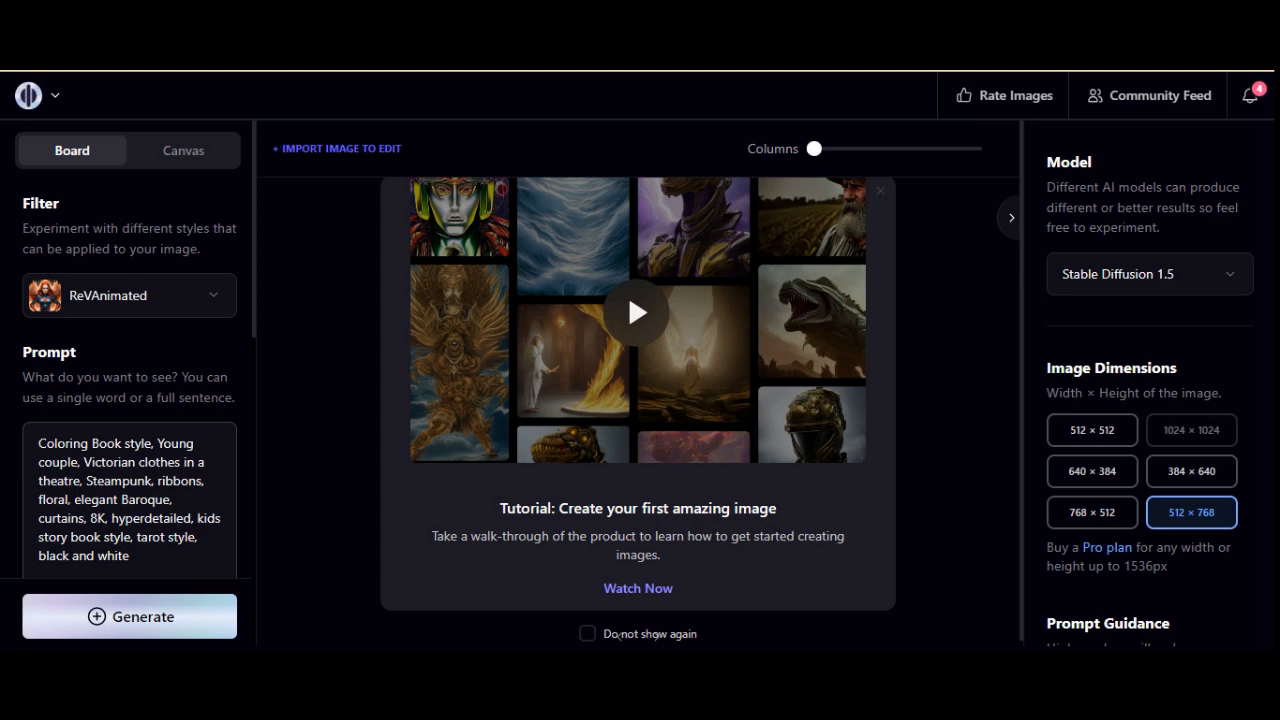
Upload couple001 from Downloads as the Image to Image reference and generate images from the couple prompt
{"action": "scroll", "coordinate": [129, 349], "scroll_direction": "down", "scroll_amount": 5}
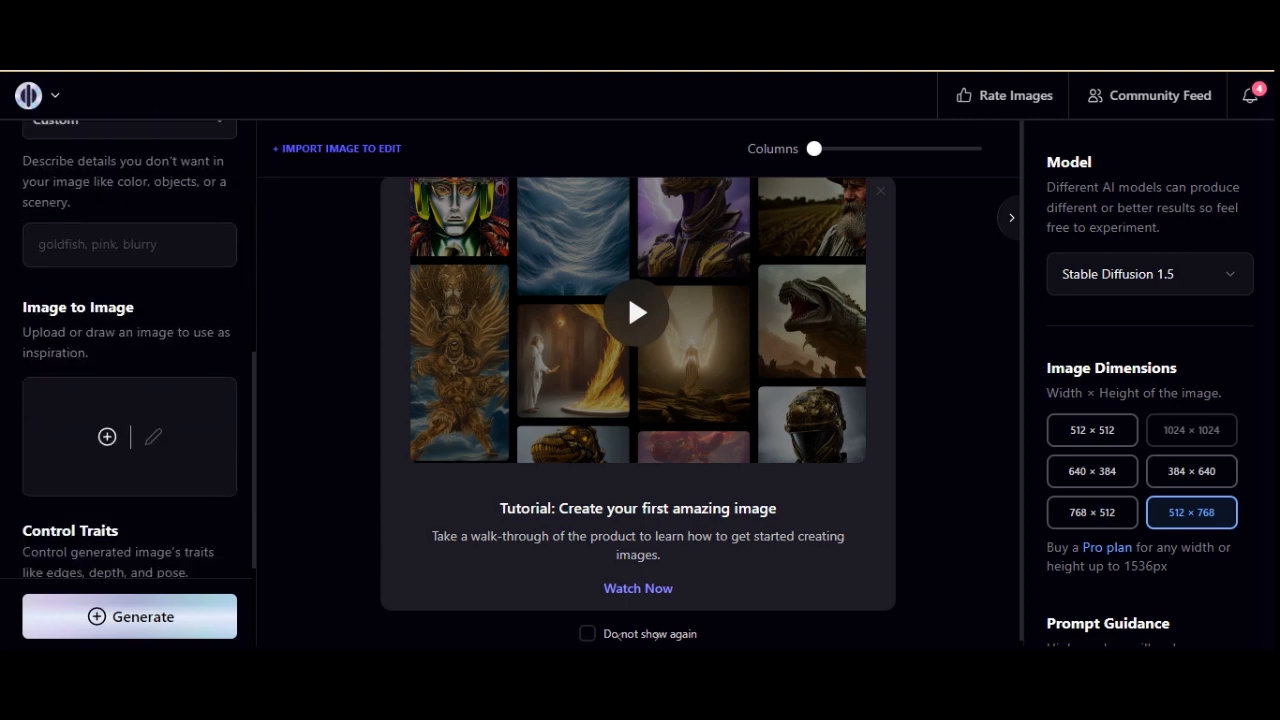
{"action": "left_click", "coordinate": [107, 436]}
{"action": "left_click", "coordinate": [460, 258]}
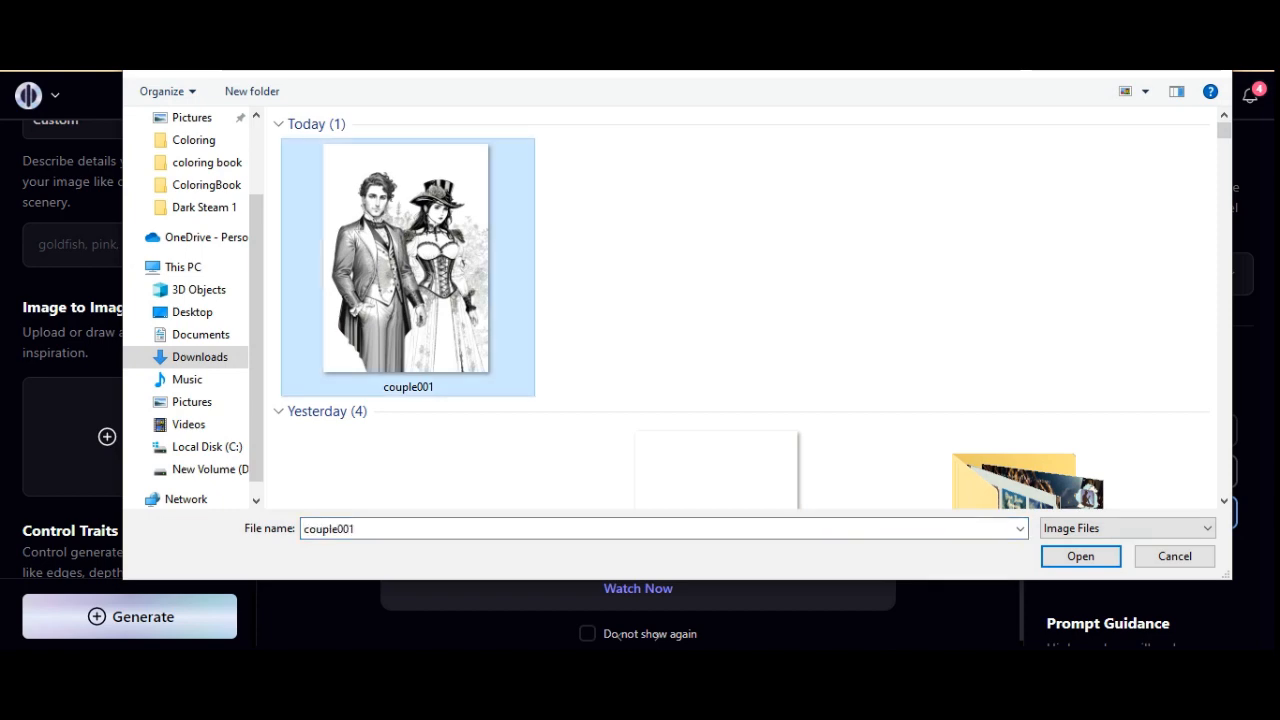
{"action": "left_click", "coordinate": [1079, 556]}
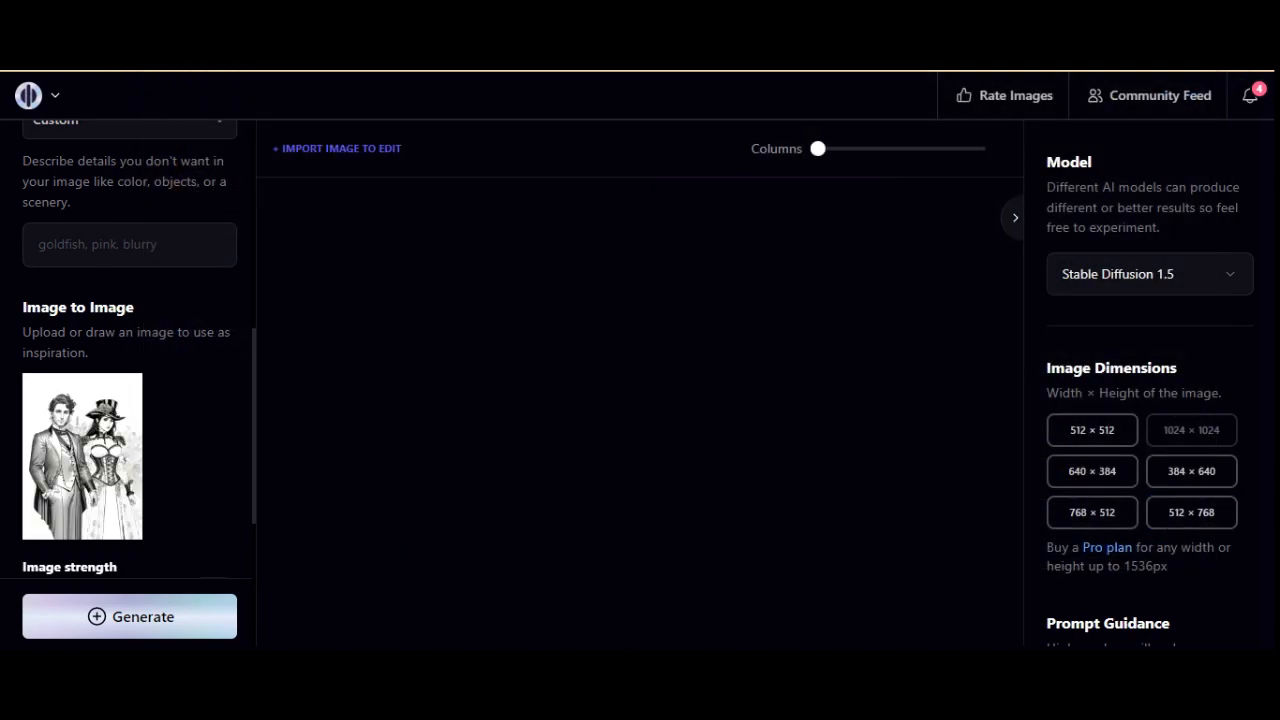
{"action": "left_click", "coordinate": [129, 616]}
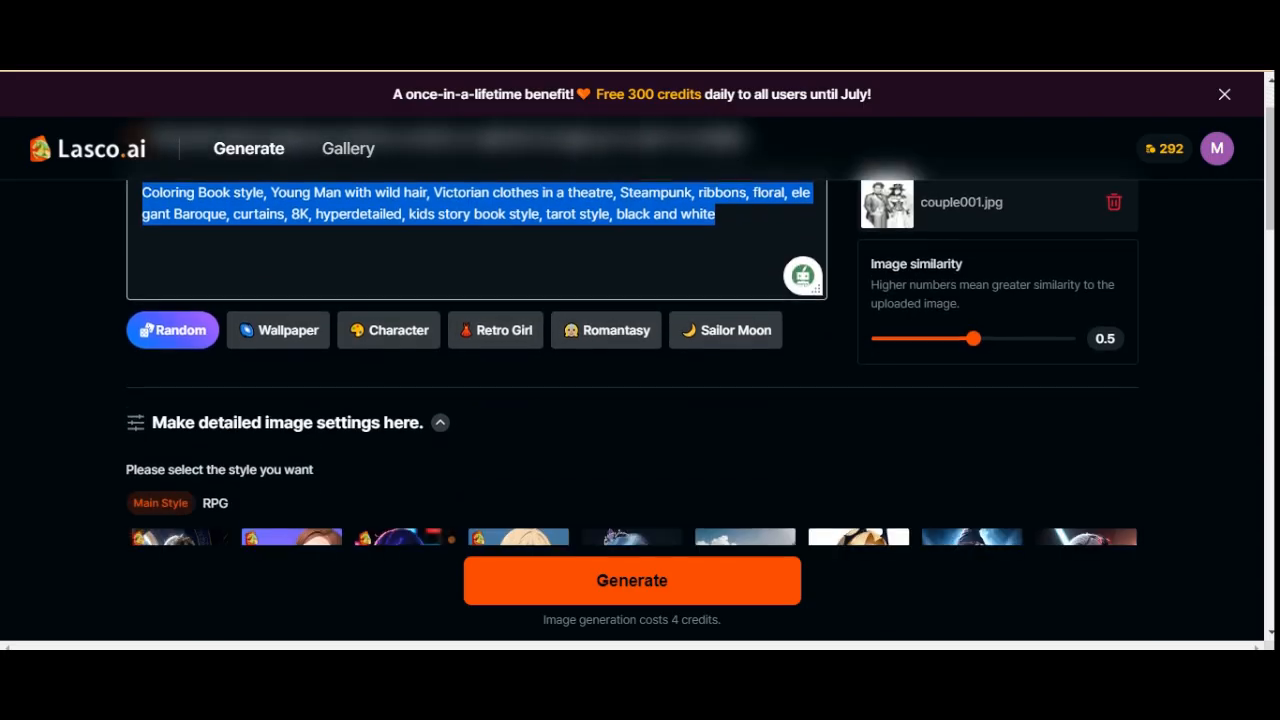
Switch back to Lasco.ai and replace "Young Man with wild hair" in its prompt with "couple"
{"action": "left_click", "coordinate": [271, 191]}
{"action": "left_click_drag", "start_coordinate": [271, 191], "coordinate": [428, 191]}
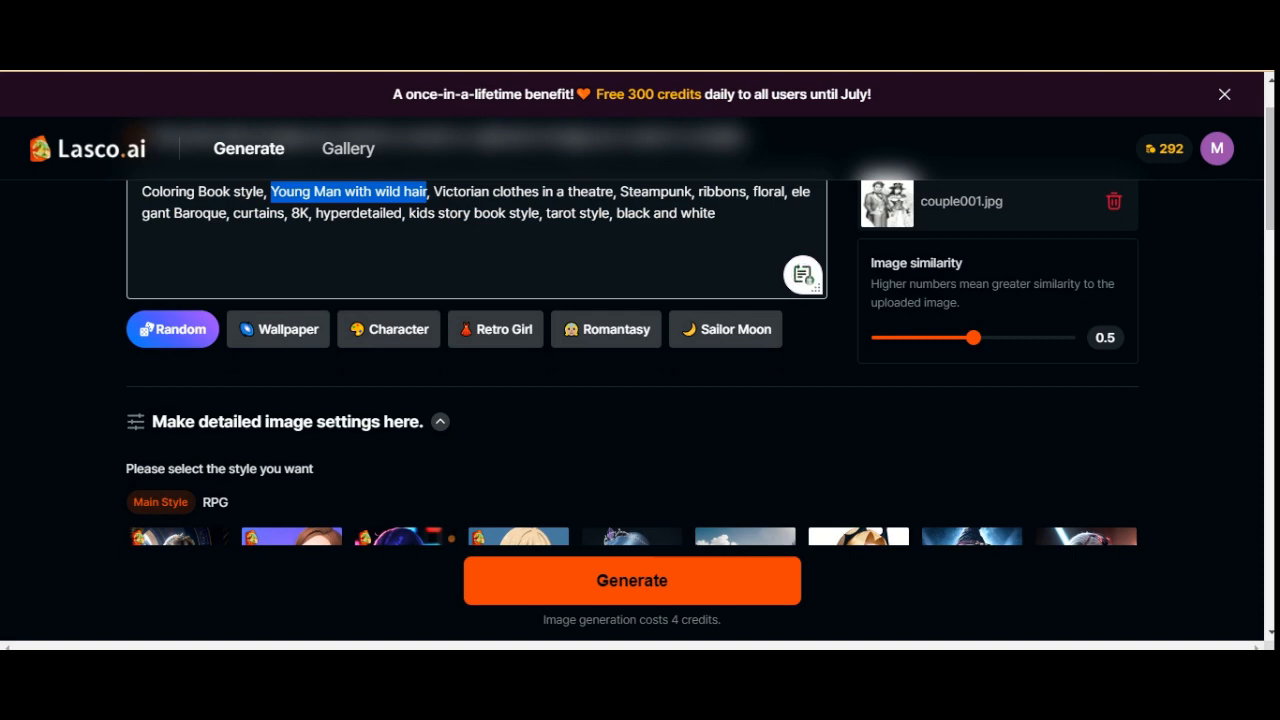
{"action": "type", "text": "coupl"}
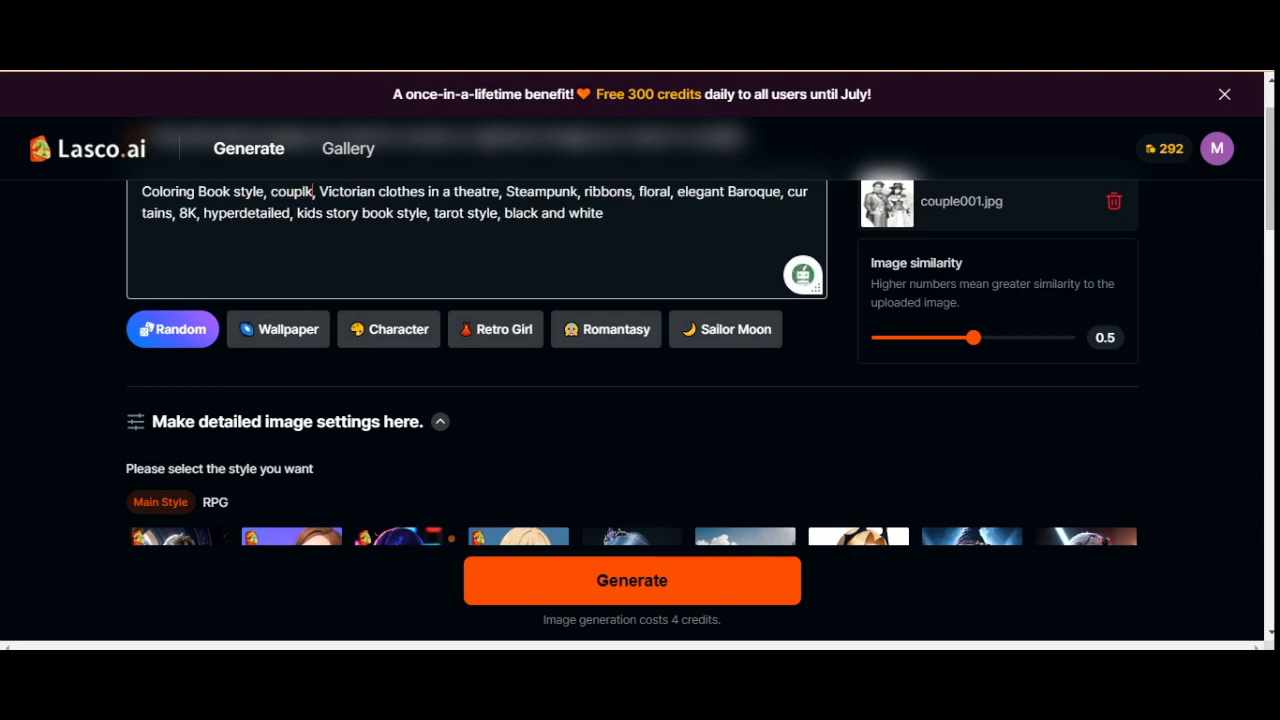
{"action": "type", "text": "e"}
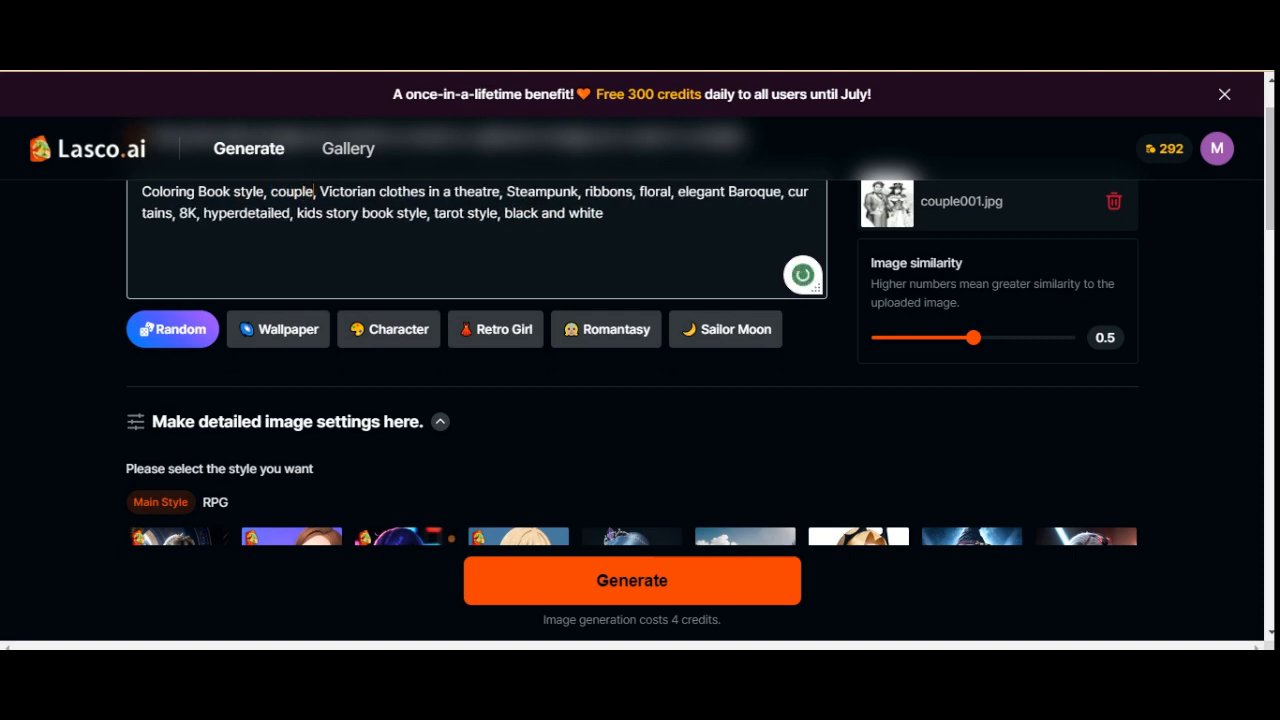
Review the generated Victorian couples and set the image similarity for couple001 to 0.4
{"action": "scroll", "coordinate": [640, 400], "scroll_direction": "down", "scroll_amount": 5}
{"action": "scroll", "coordinate": [640, 400], "scroll_direction": "down", "scroll_amount": 10}
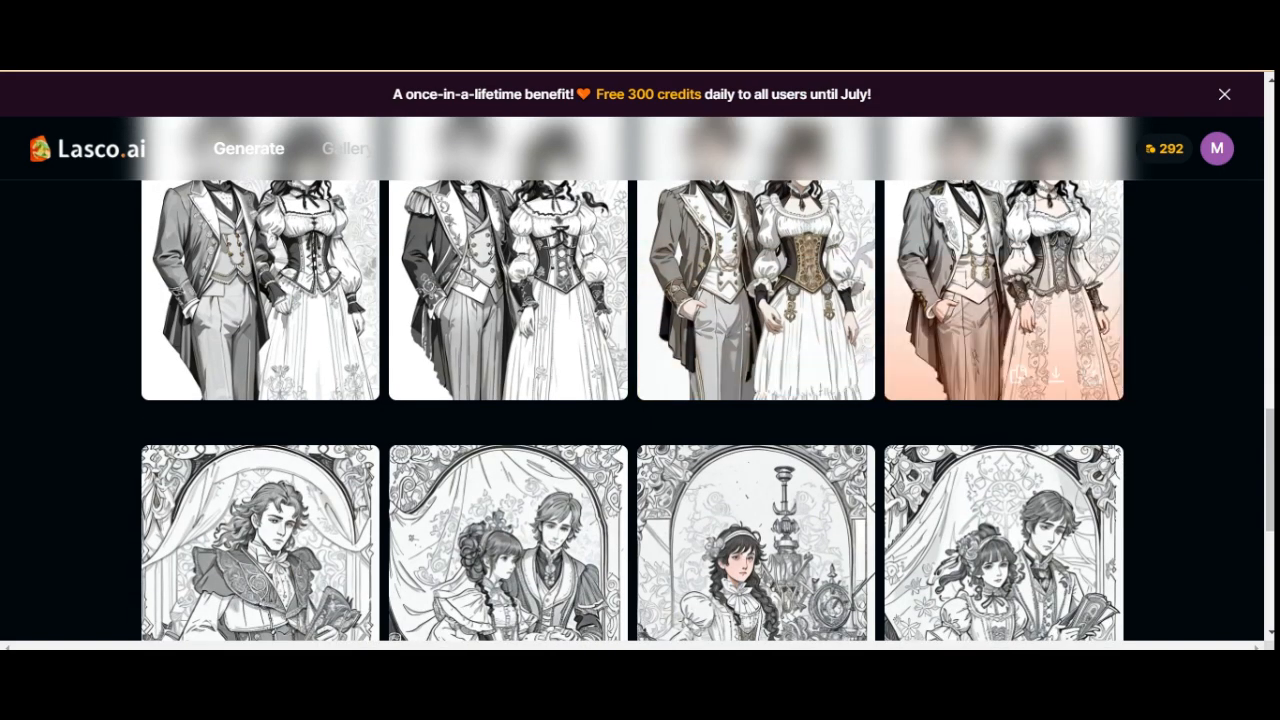
{"action": "scroll", "coordinate": [1000, 330], "scroll_direction": "up", "scroll_amount": 1}
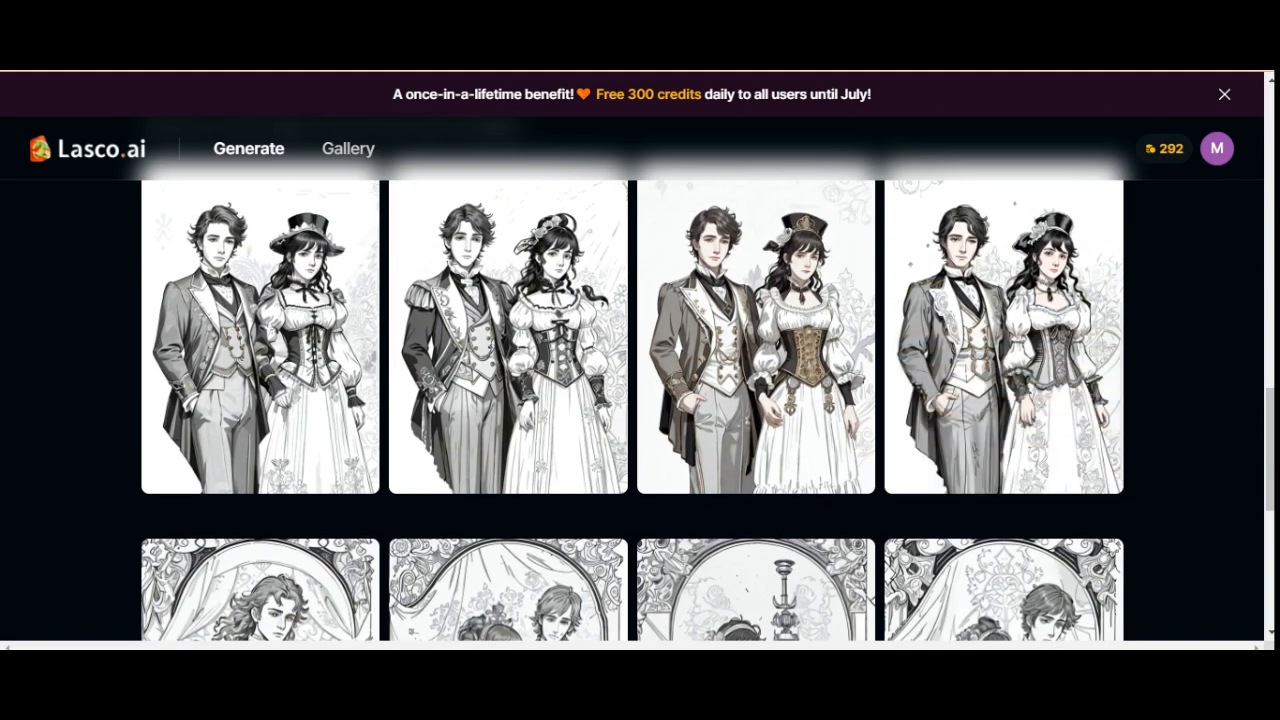
{"action": "scroll", "coordinate": [1000, 400], "scroll_direction": "up", "scroll_amount": 6}
{"action": "scroll", "coordinate": [640, 400], "scroll_direction": "up", "scroll_amount": 2}
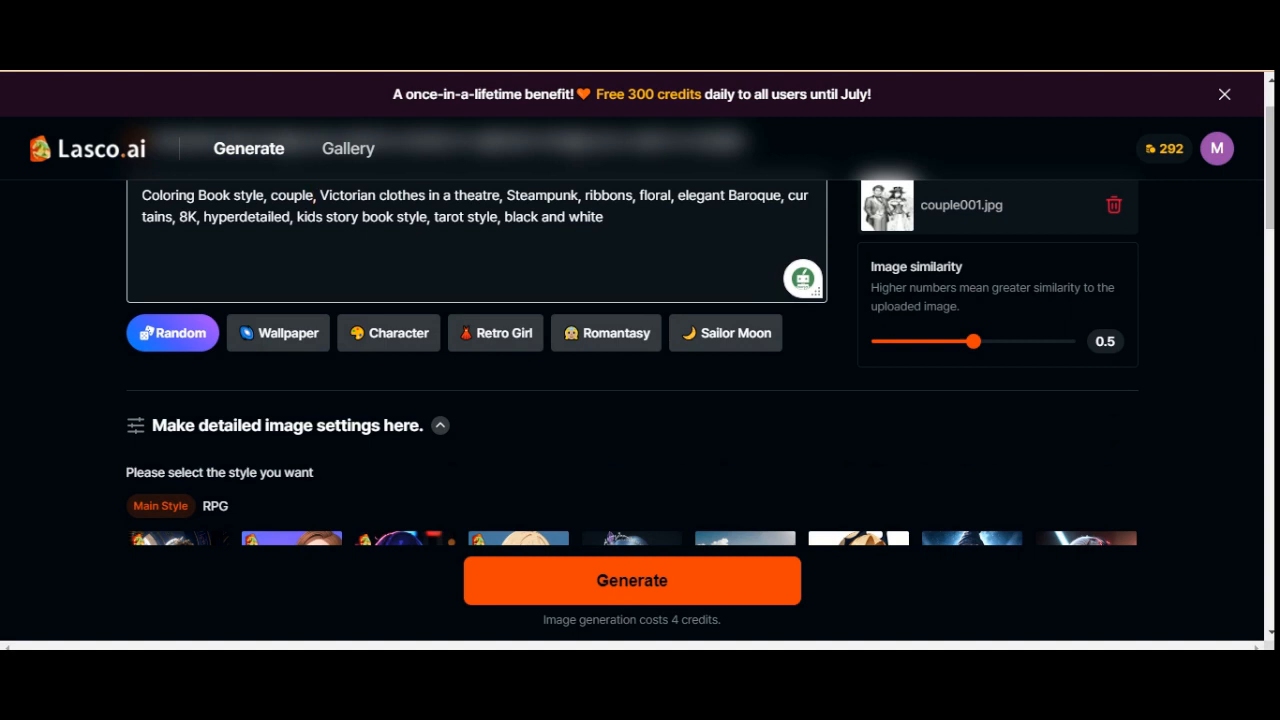
{"action": "left_click", "coordinate": [935, 341]}
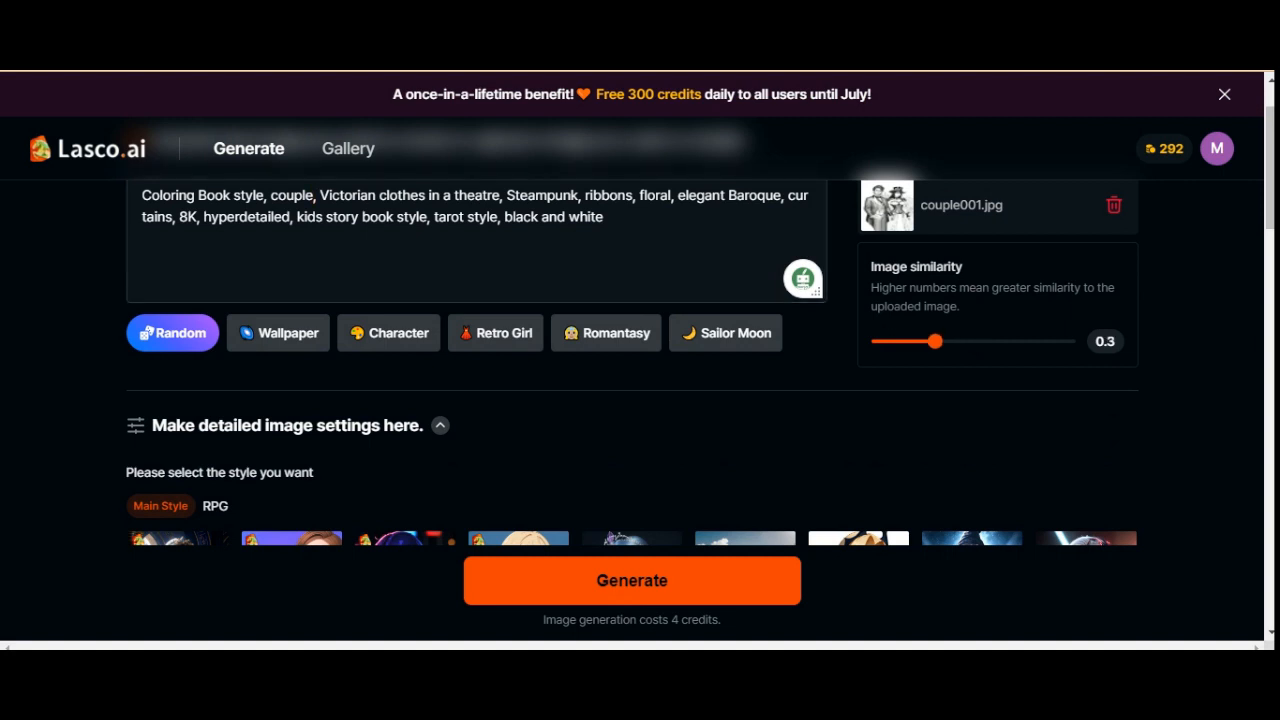
{"action": "left_click", "coordinate": [955, 341]}
{"action": "scroll", "coordinate": [632, 362], "scroll_direction": "down", "scroll_amount": 4}
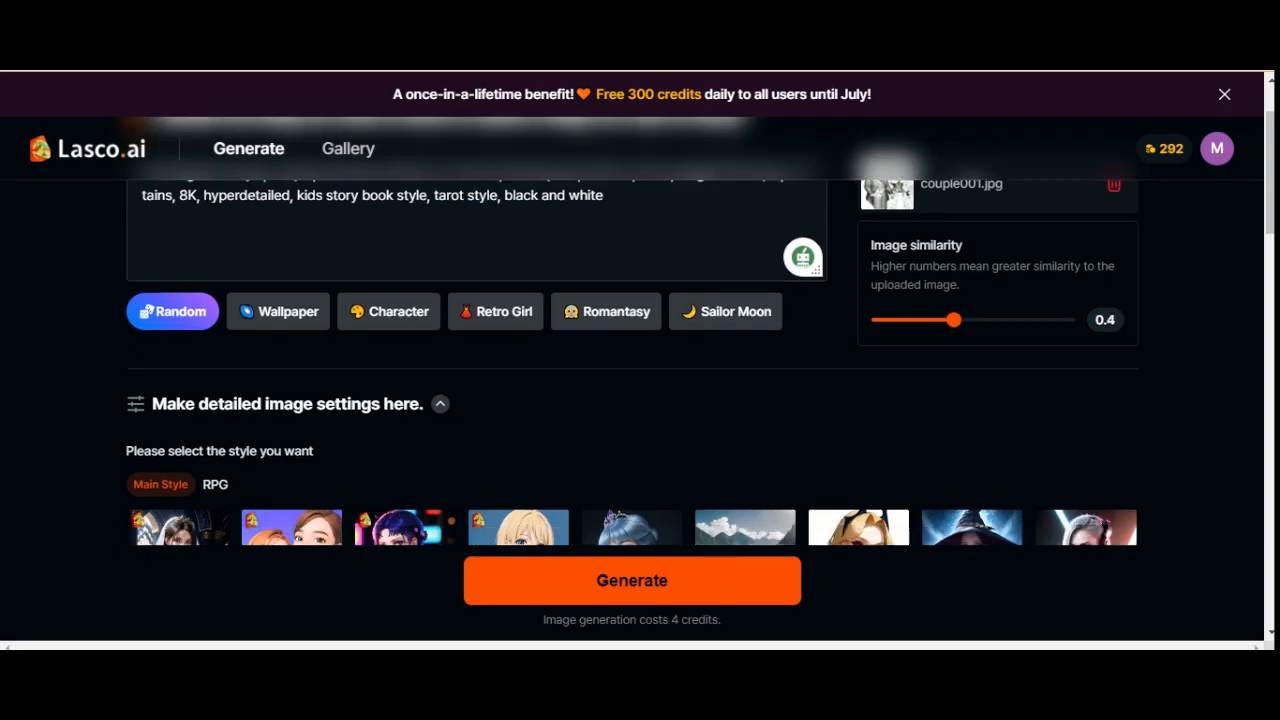
{"action": "scroll", "coordinate": [632, 362], "scroll_direction": "down", "scroll_amount": 4}
{"action": "left_click", "coordinate": [632, 520]}
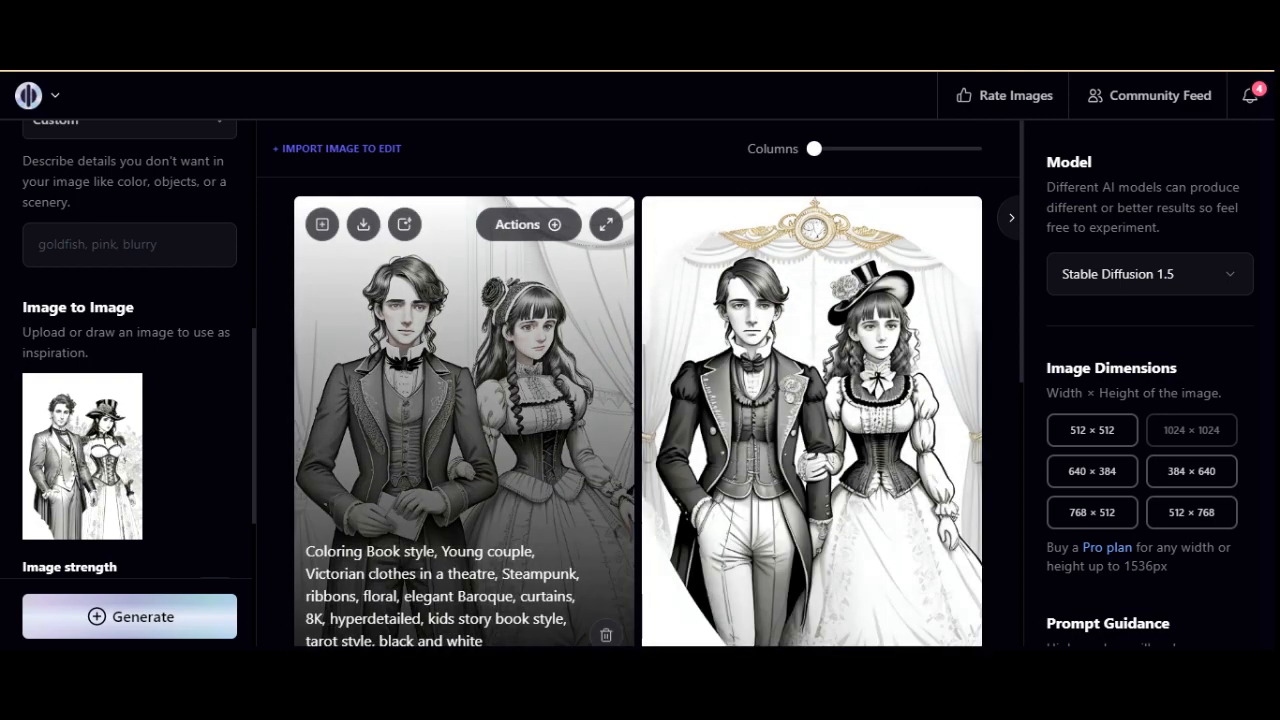
In Playground AI, raise the reference's image strength to 44 and generate another batch of couples
{"action": "scroll", "coordinate": [811, 400], "scroll_direction": "down", "scroll_amount": 5}
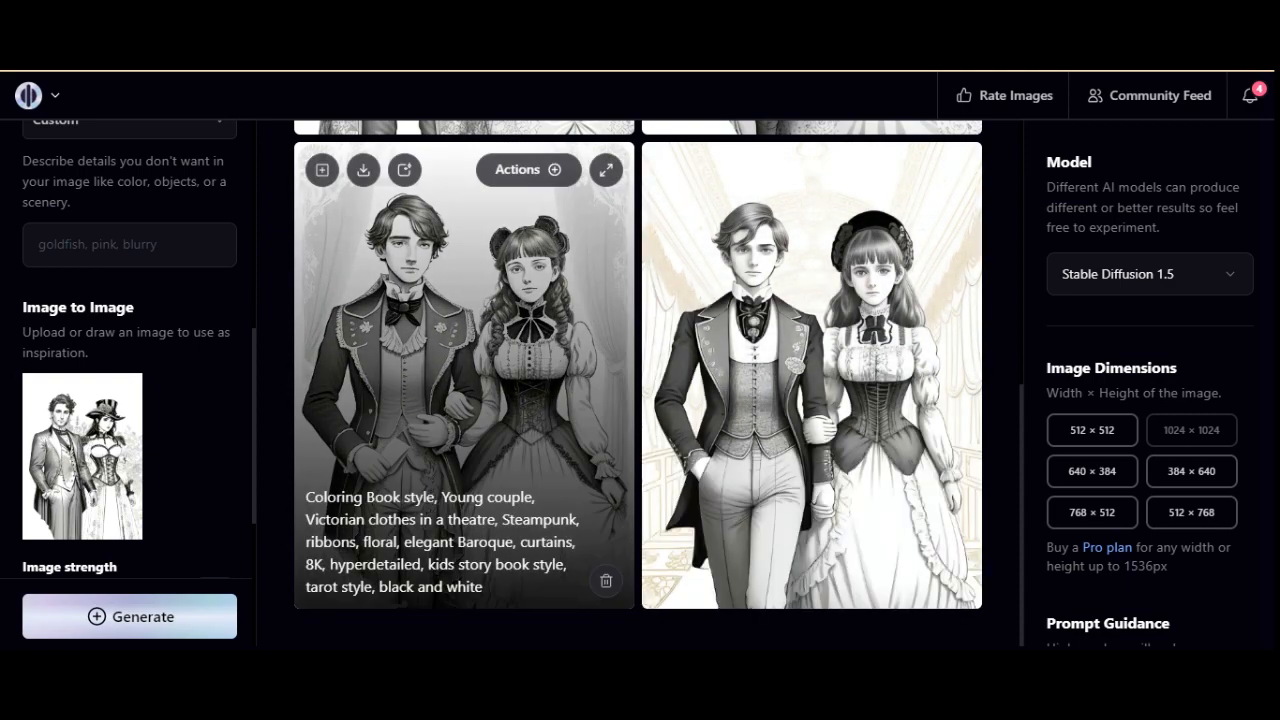
{"action": "scroll", "coordinate": [124, 392], "scroll_direction": "down", "scroll_amount": 4}
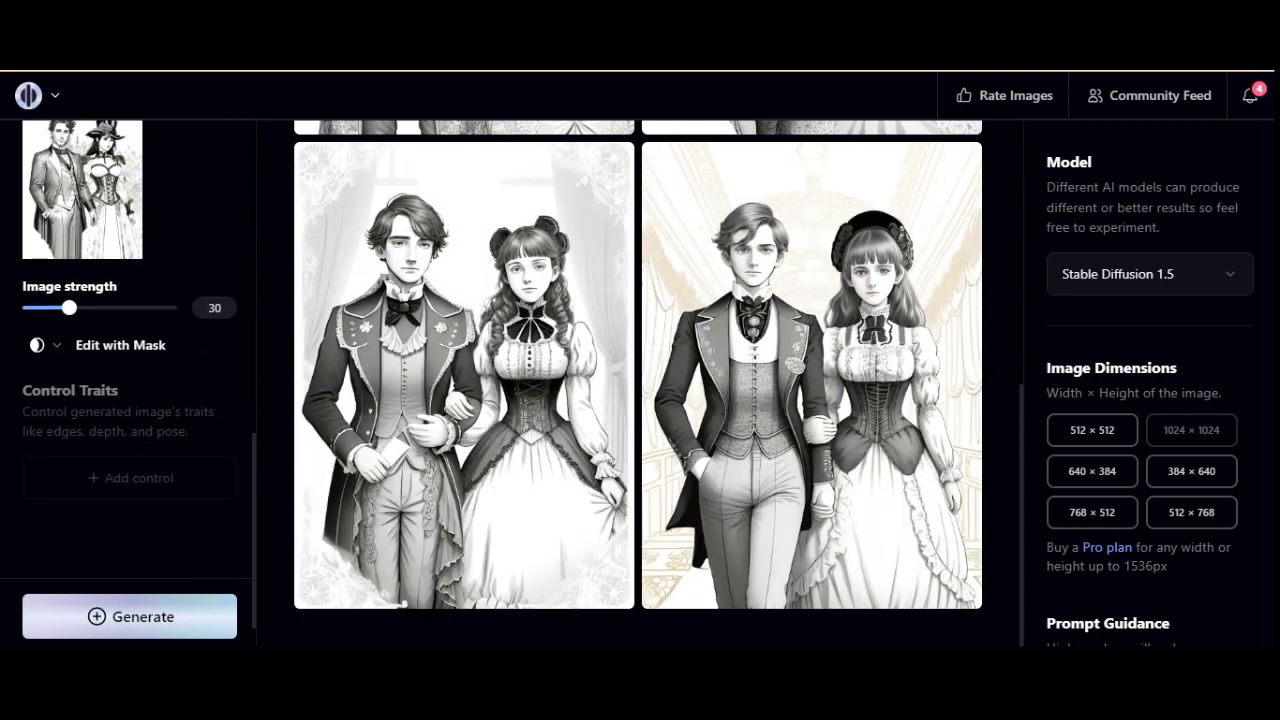
{"action": "left_click_drag", "start_coordinate": [68, 307], "coordinate": [90, 307]}
{"action": "left_click", "coordinate": [129, 616]}
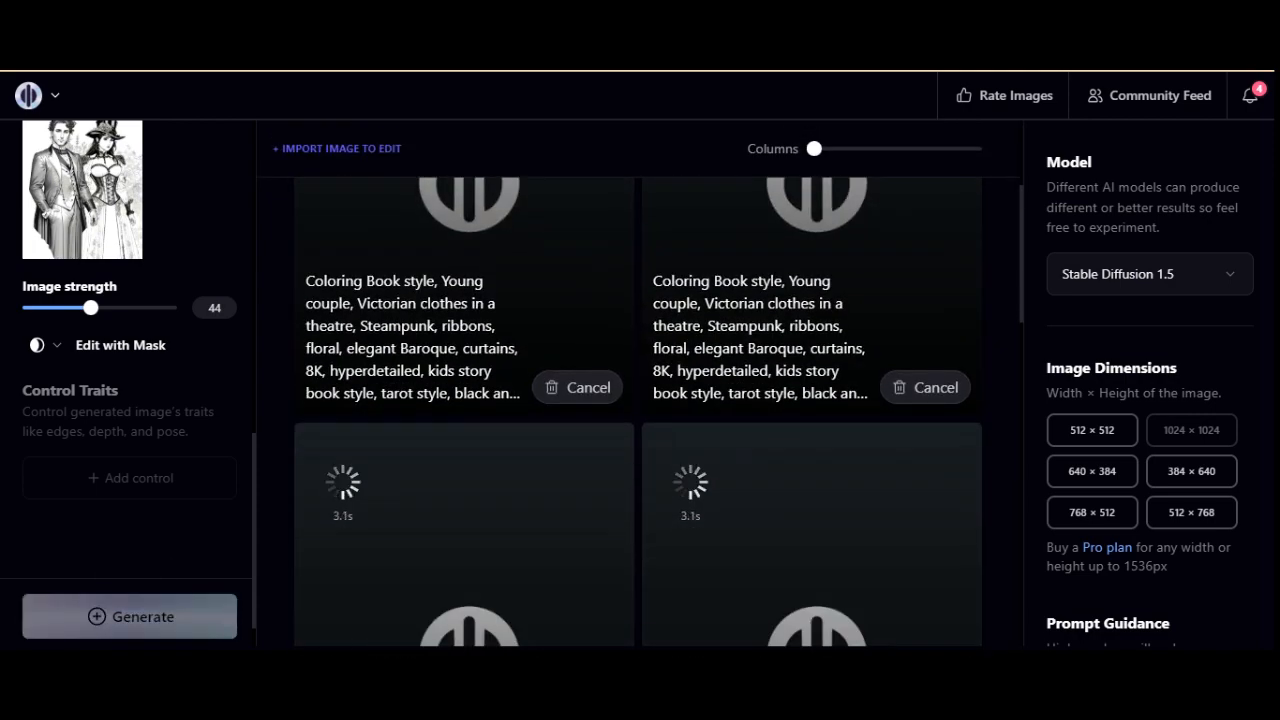
Compare the first batch of couples with the new batch, checking faces, hands, hats, clothing and backgrounds
{"action": "scroll", "coordinate": [810, 390], "scroll_direction": "down", "scroll_amount": 5}
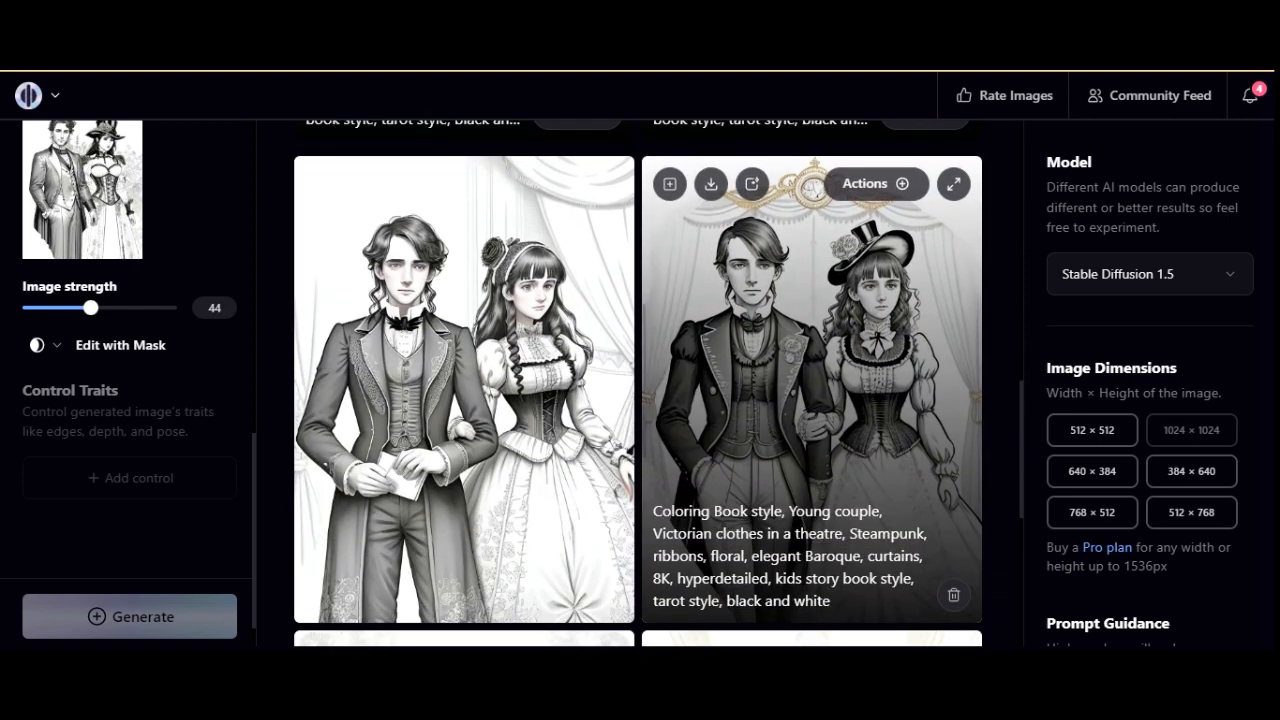
{"action": "scroll", "coordinate": [810, 390], "scroll_direction": "down", "scroll_amount": 1}
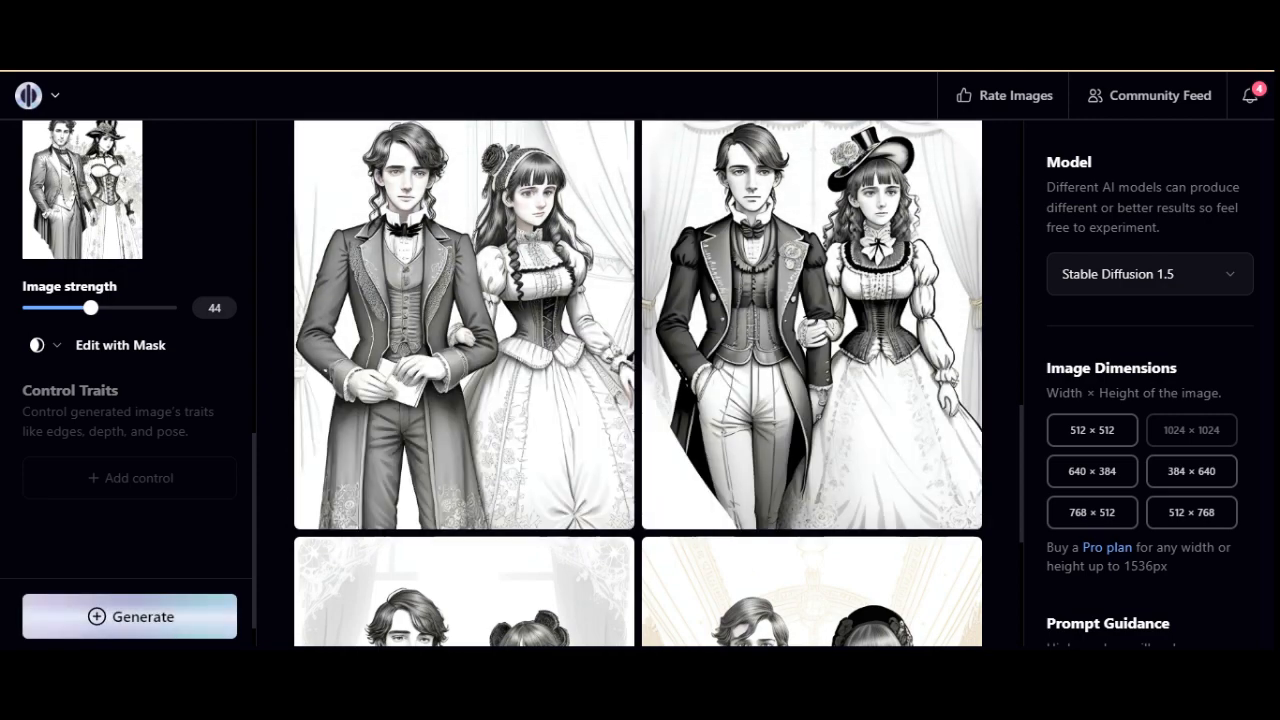
{"action": "scroll", "coordinate": [810, 390], "scroll_direction": "down", "scroll_amount": 4}
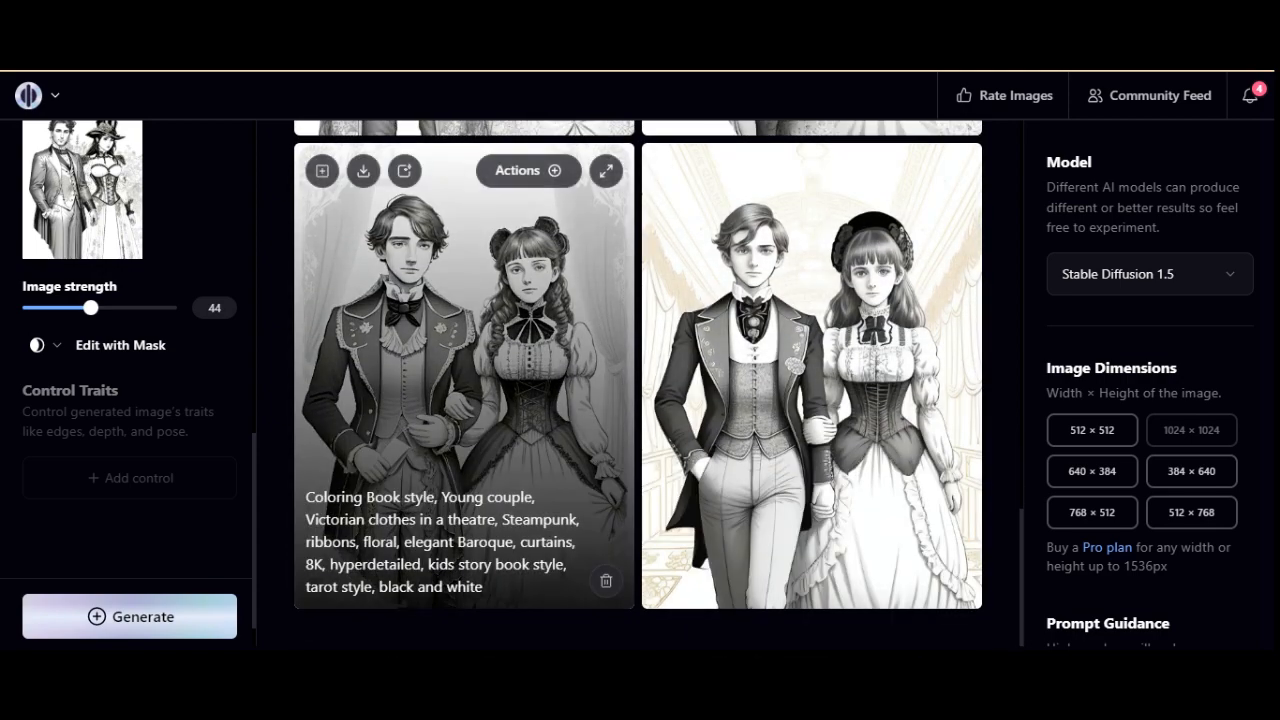
{"action": "scroll", "coordinate": [810, 390], "scroll_direction": "up", "scroll_amount": 4}
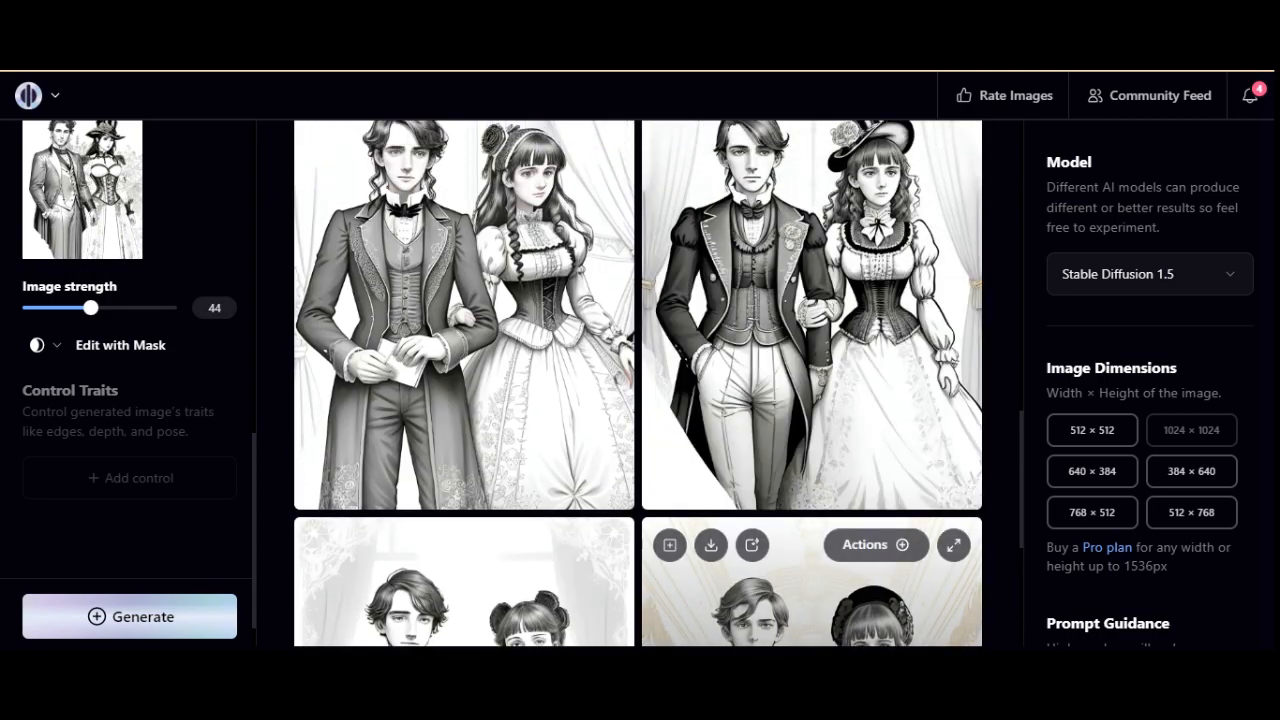
{"action": "scroll", "coordinate": [810, 390], "scroll_direction": "up", "scroll_amount": 1}
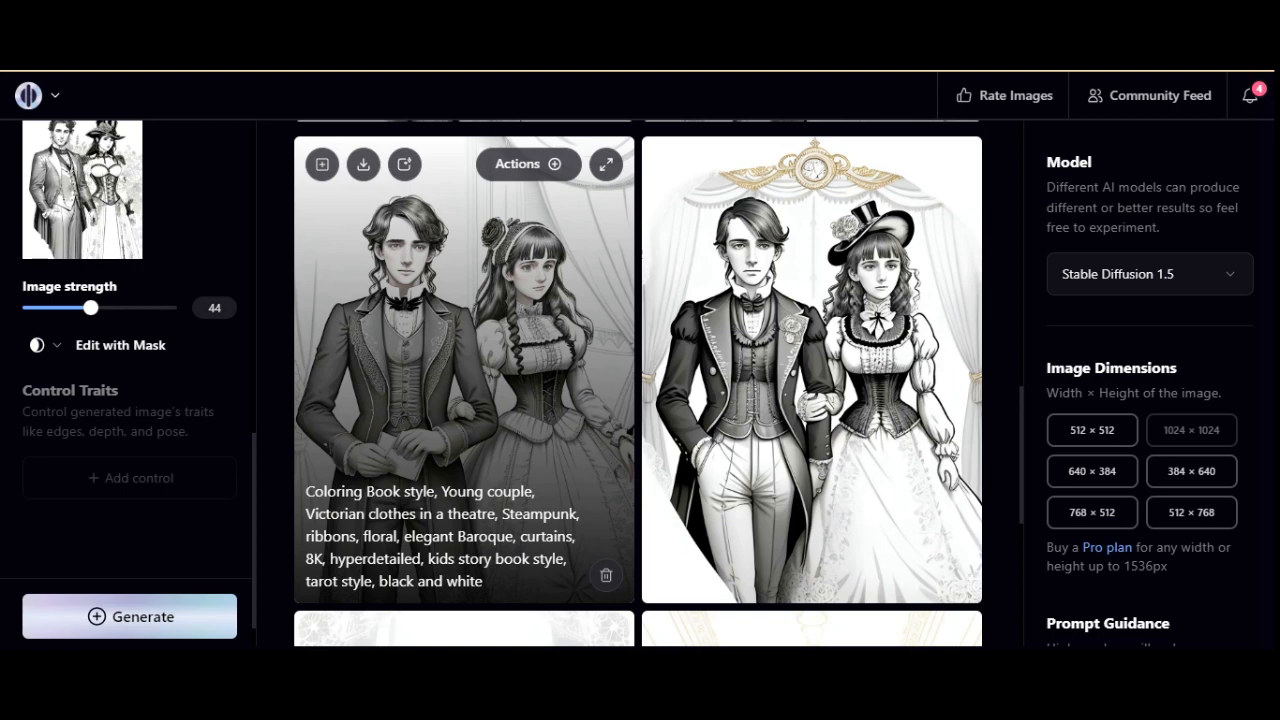
{"action": "scroll", "coordinate": [464, 380], "scroll_direction": "down", "scroll_amount": 5}
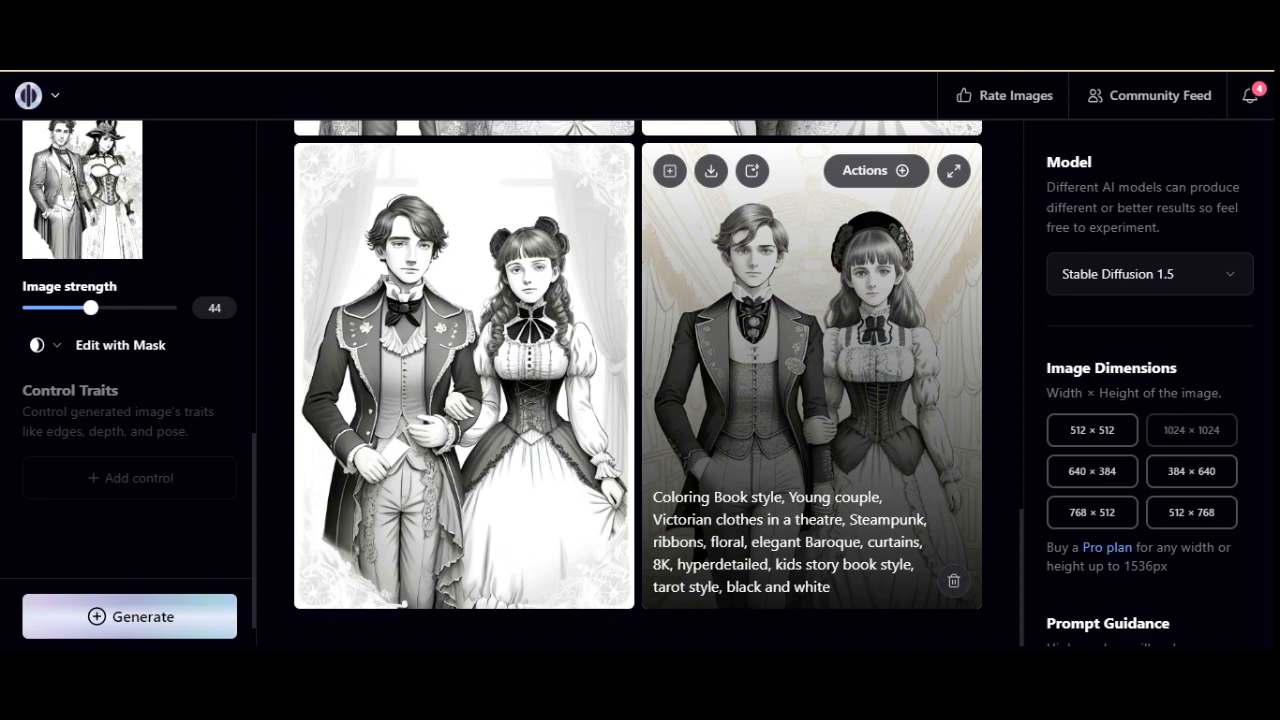
{"action": "scroll", "coordinate": [812, 380], "scroll_direction": "up", "scroll_amount": 5}
{"action": "scroll", "coordinate": [812, 380], "scroll_direction": "up", "scroll_amount": 1}
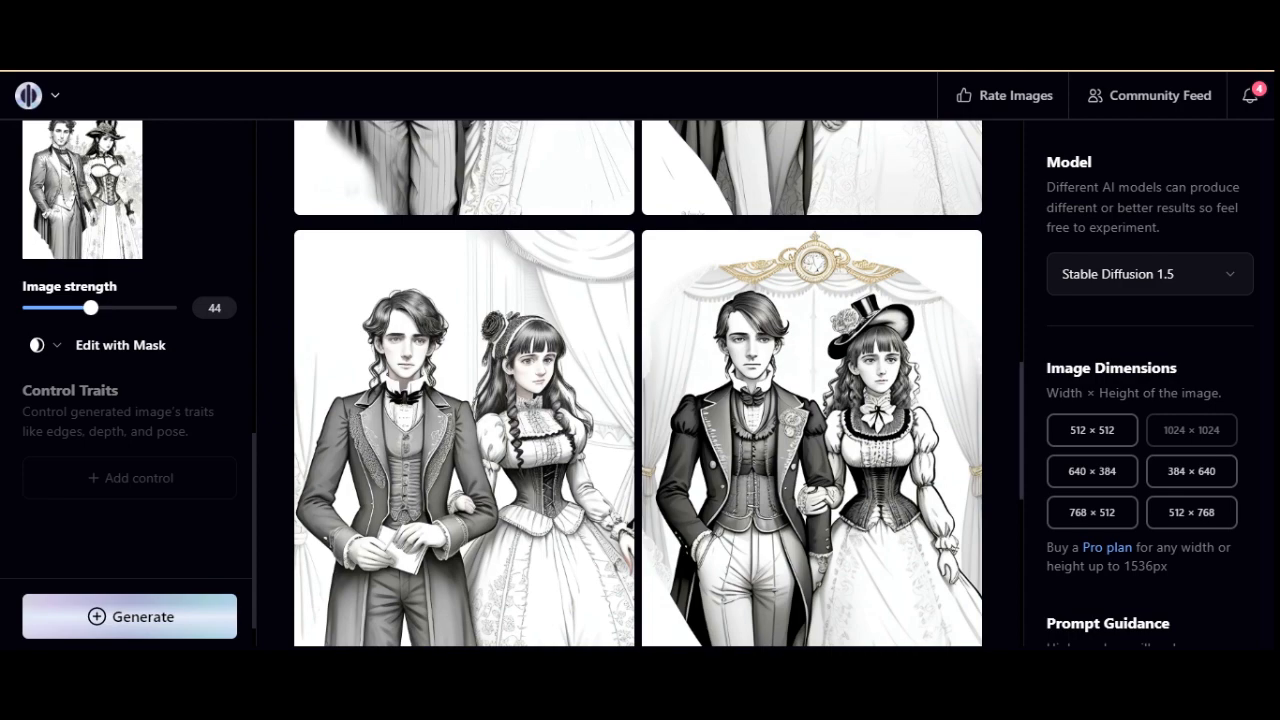
{"action": "scroll", "coordinate": [812, 380], "scroll_direction": "up", "scroll_amount": 4}
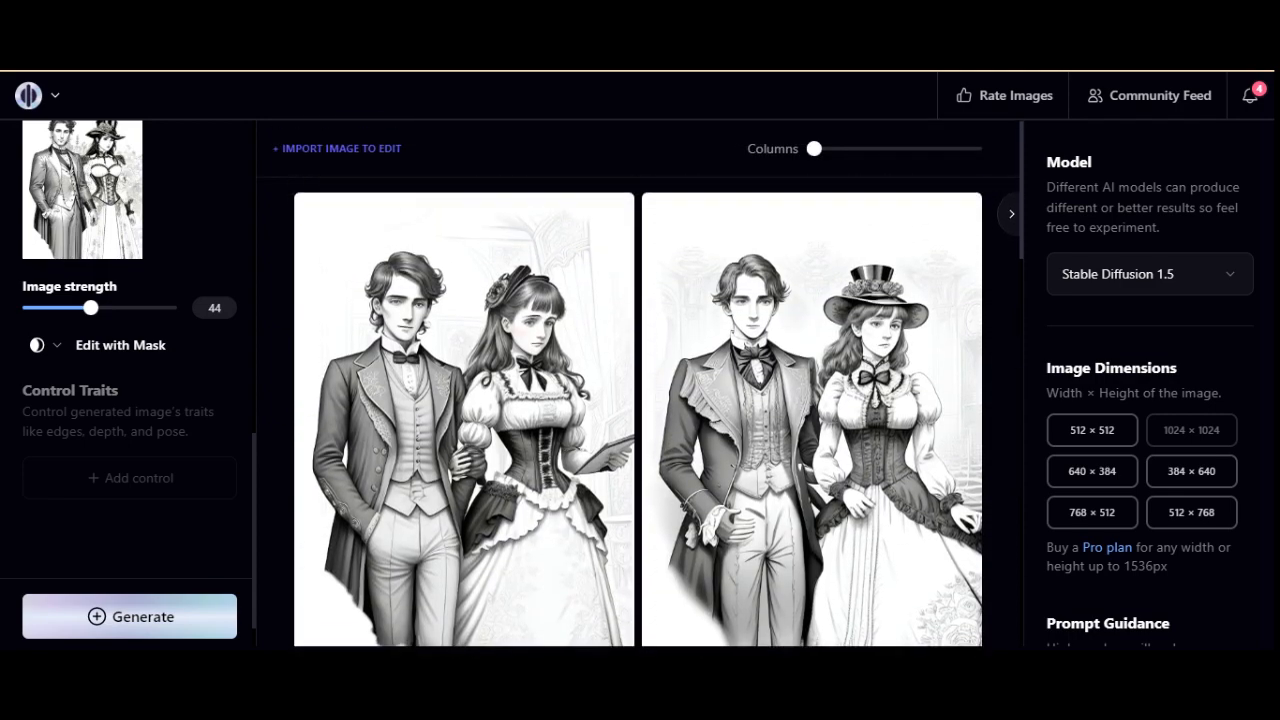
Examine the couples generated in Playground AI at image strength 44 and compare them with the two rows of results in Lasco.ai
{"action": "scroll", "coordinate": [638, 420], "scroll_direction": "down", "scroll_amount": 1}
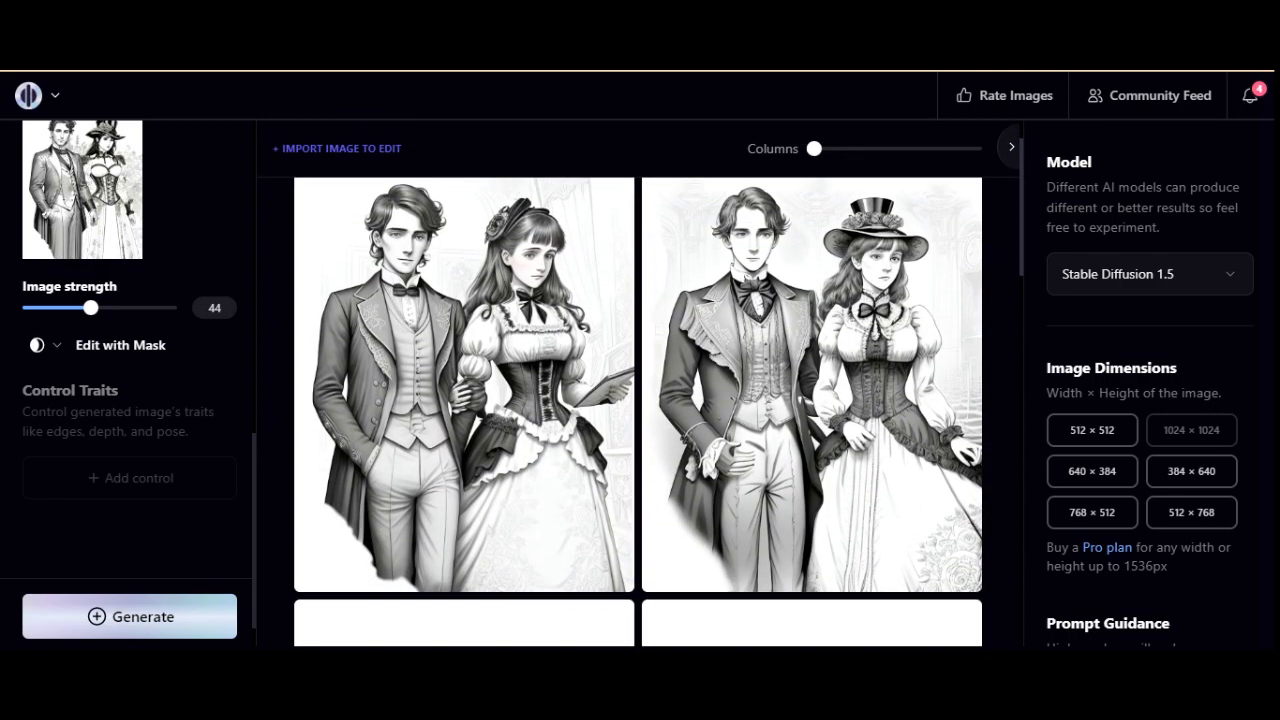
{"action": "scroll", "coordinate": [638, 400], "scroll_direction": "down", "scroll_amount": 4}
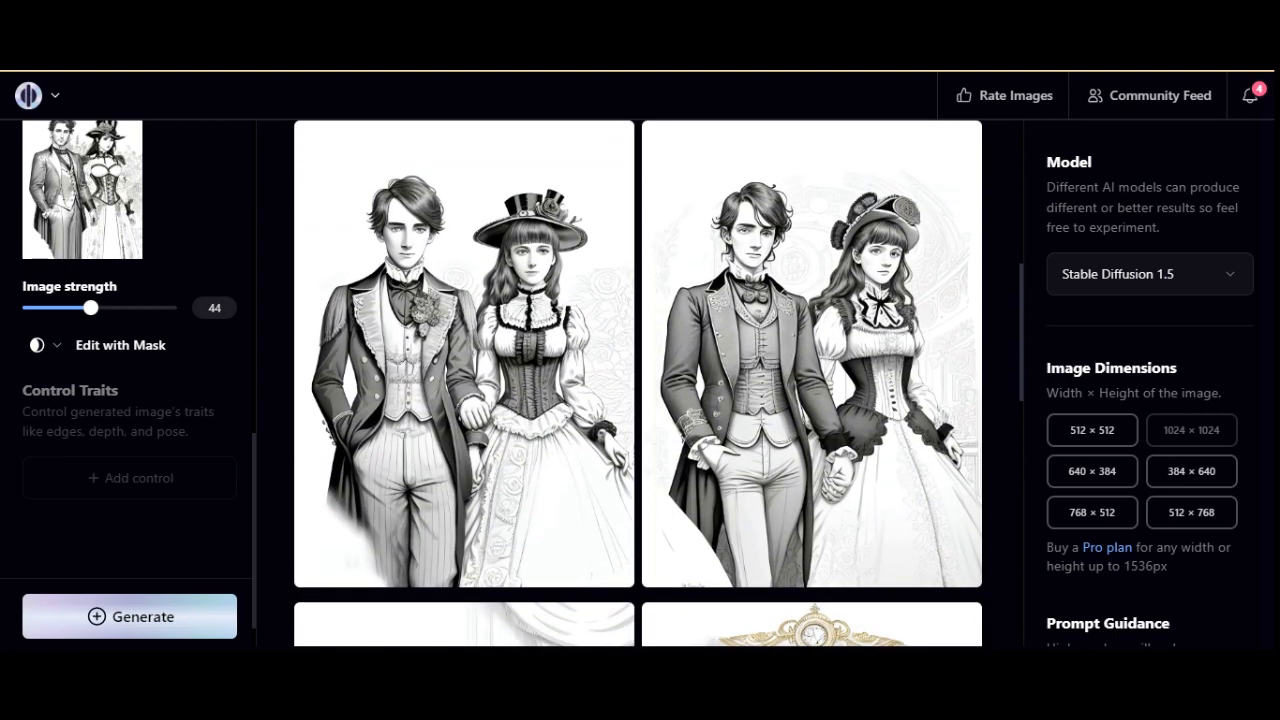
{"action": "scroll", "coordinate": [638, 400], "scroll_direction": "up", "scroll_amount": 1}
{"action": "scroll", "coordinate": [638, 400], "scroll_direction": "up", "scroll_amount": 5}
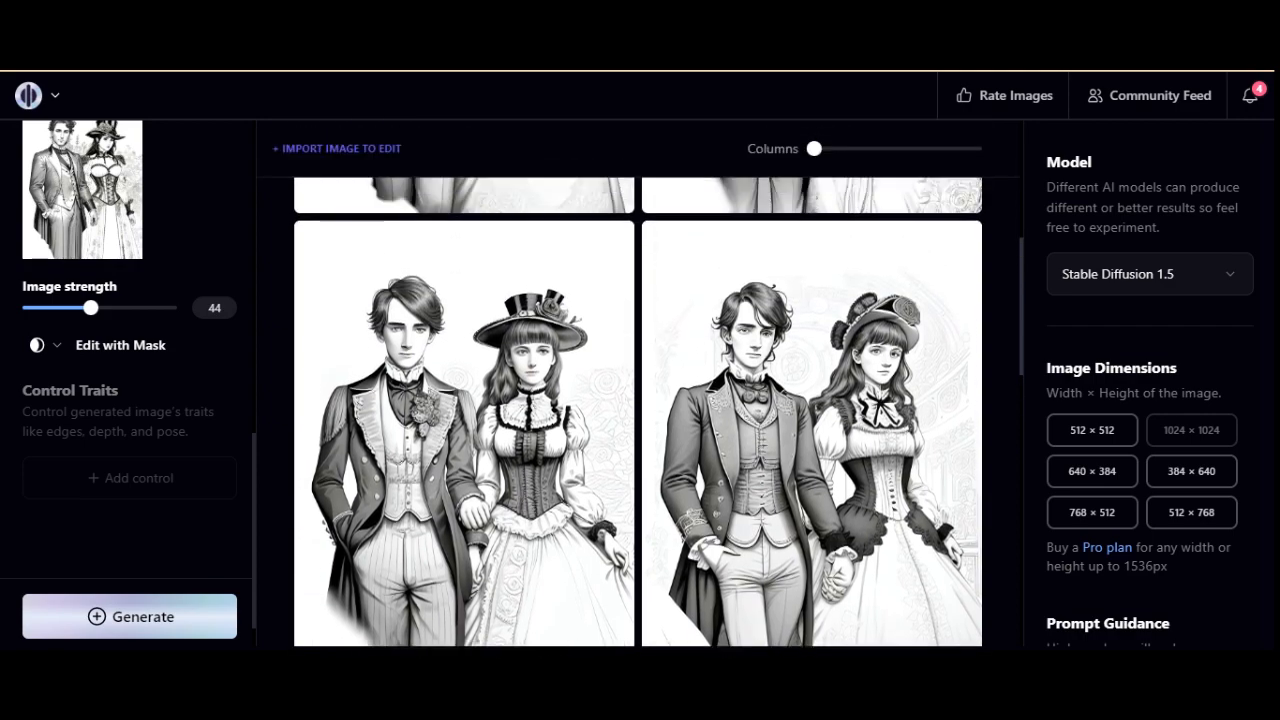
{"action": "scroll", "coordinate": [638, 400], "scroll_direction": "down", "scroll_amount": 5}
{"action": "scroll", "coordinate": [638, 400], "scroll_direction": "up", "scroll_amount": 4}
{"action": "scroll", "coordinate": [638, 400], "scroll_direction": "up", "scroll_amount": 3}
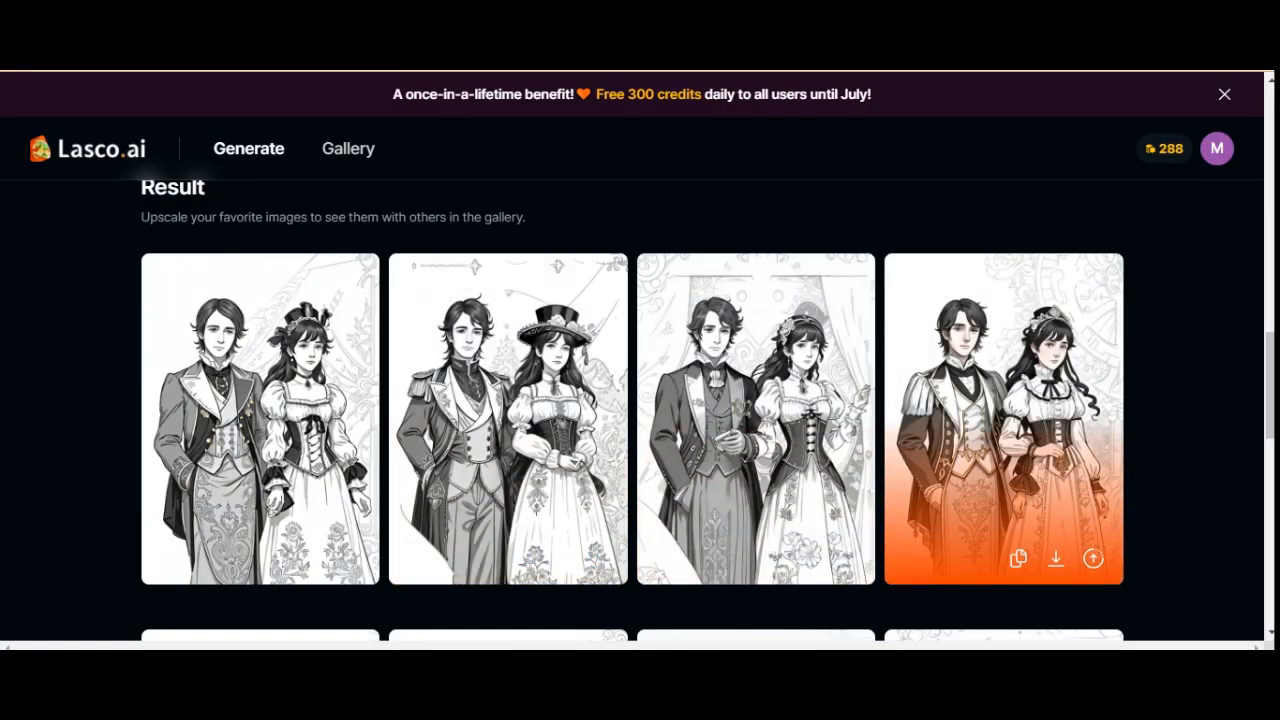
{"action": "scroll", "coordinate": [1004, 420], "scroll_direction": "down", "scroll_amount": 2}
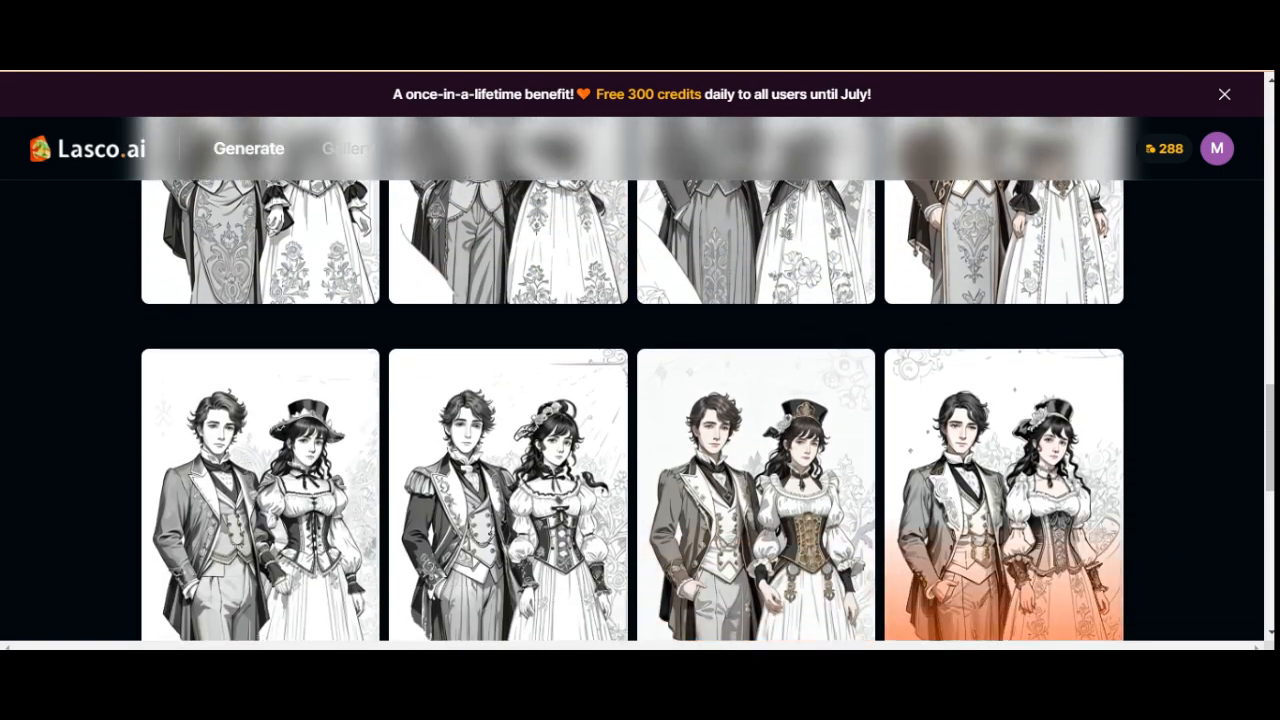
{"action": "scroll", "coordinate": [751, 430], "scroll_direction": "down", "scroll_amount": 2}
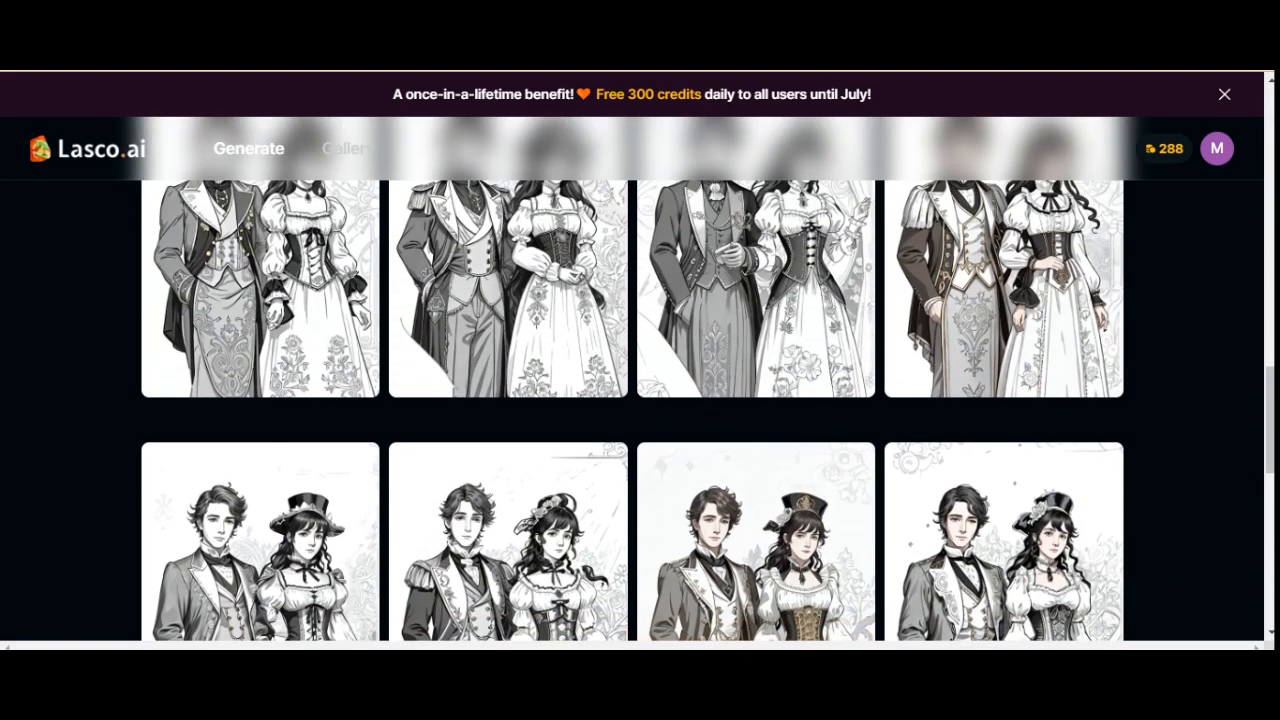
In the Lasco.ai prompt, add a comma after "Victorian" and delete the word "clothes"
{"action": "scroll", "coordinate": [632, 400], "scroll_direction": "up", "scroll_amount": 10}
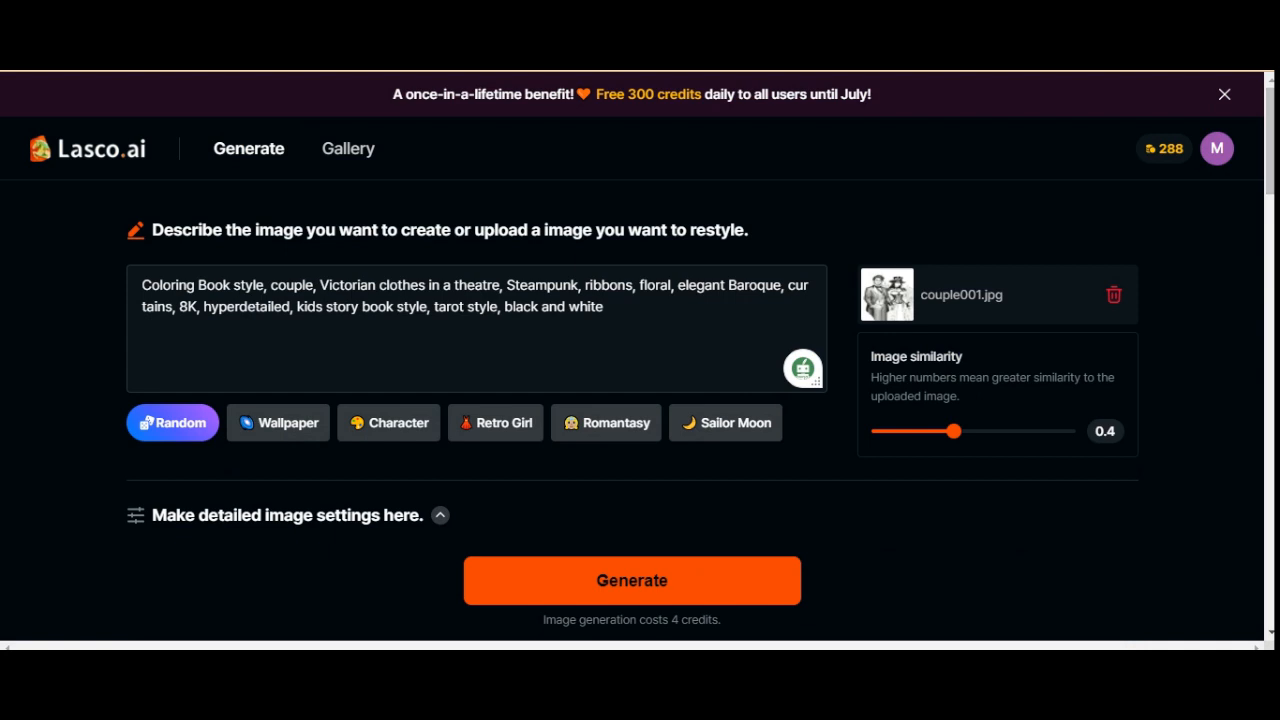
{"action": "left_click", "coordinate": [376, 285]}
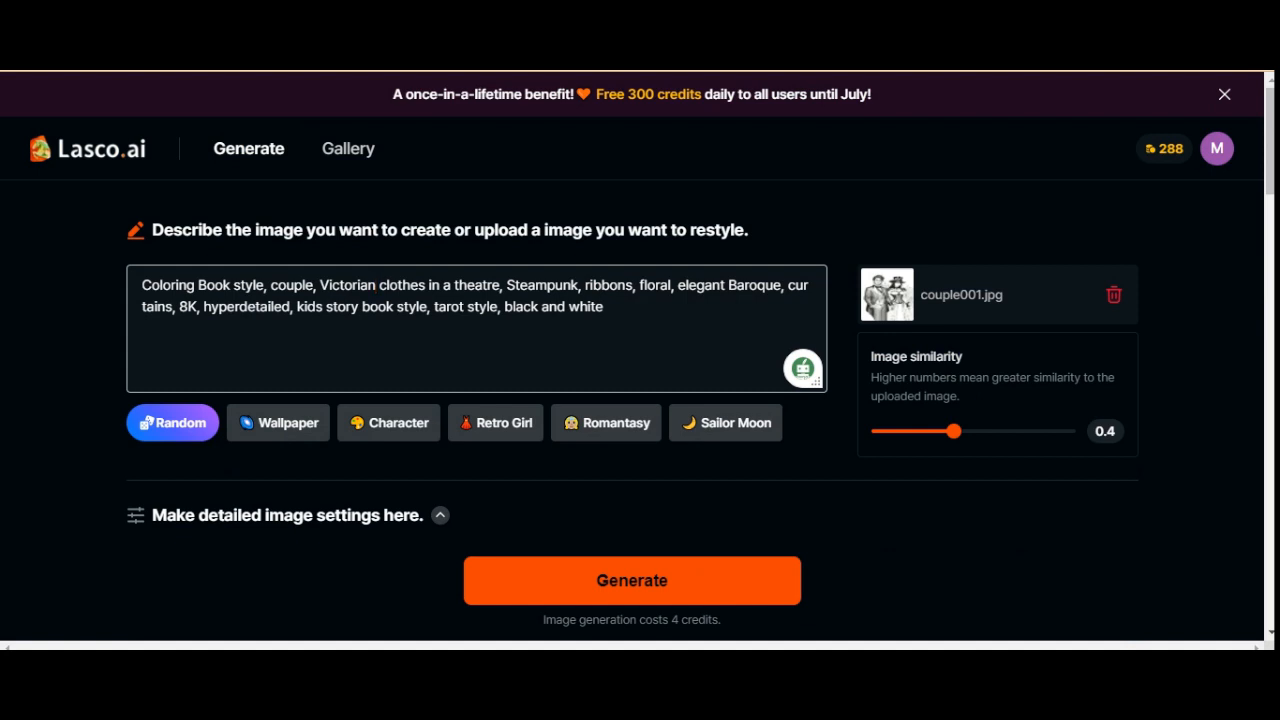
{"action": "type", "text": ","}
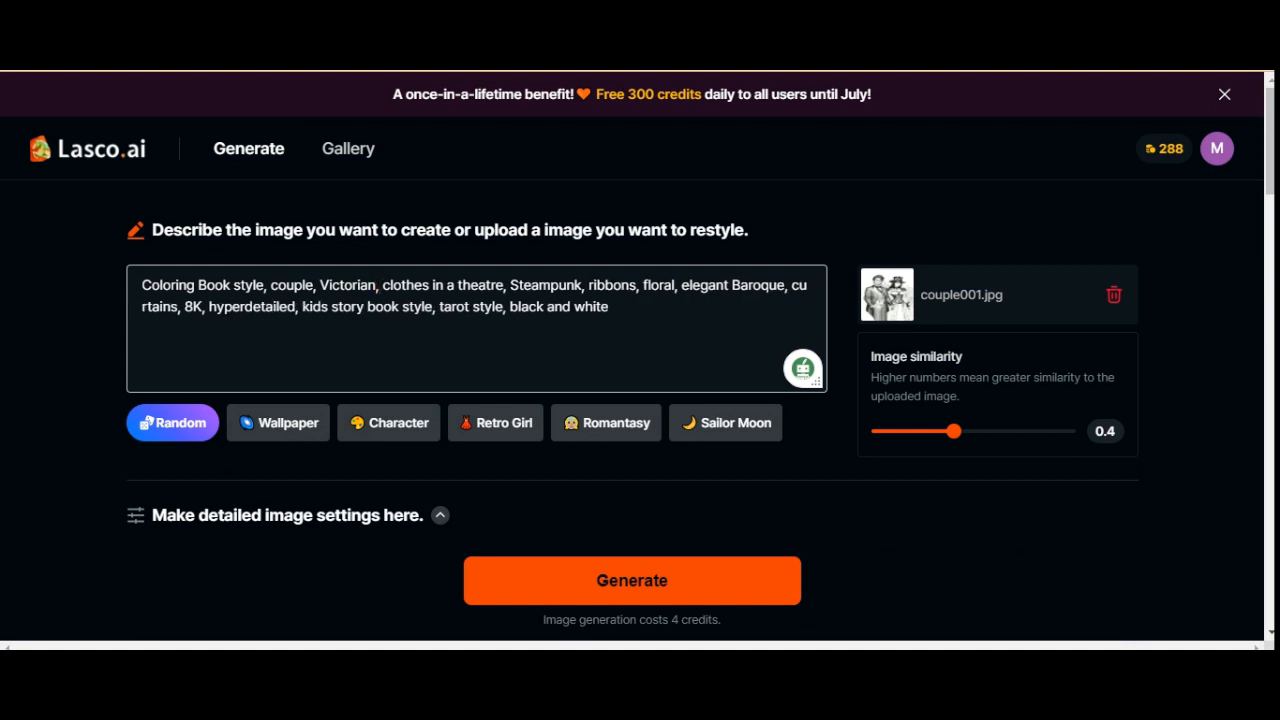
{"action": "key", "text": "Delete"}
{"action": "key", "text": "Delete"}
{"action": "key", "text": "Delete"}
{"action": "key", "text": "Delete"}
{"action": "key", "text": "Delete"}
{"action": "key", "text": "Delete"}
{"action": "key", "text": "Delete"}
{"action": "key", "text": "Delete"}
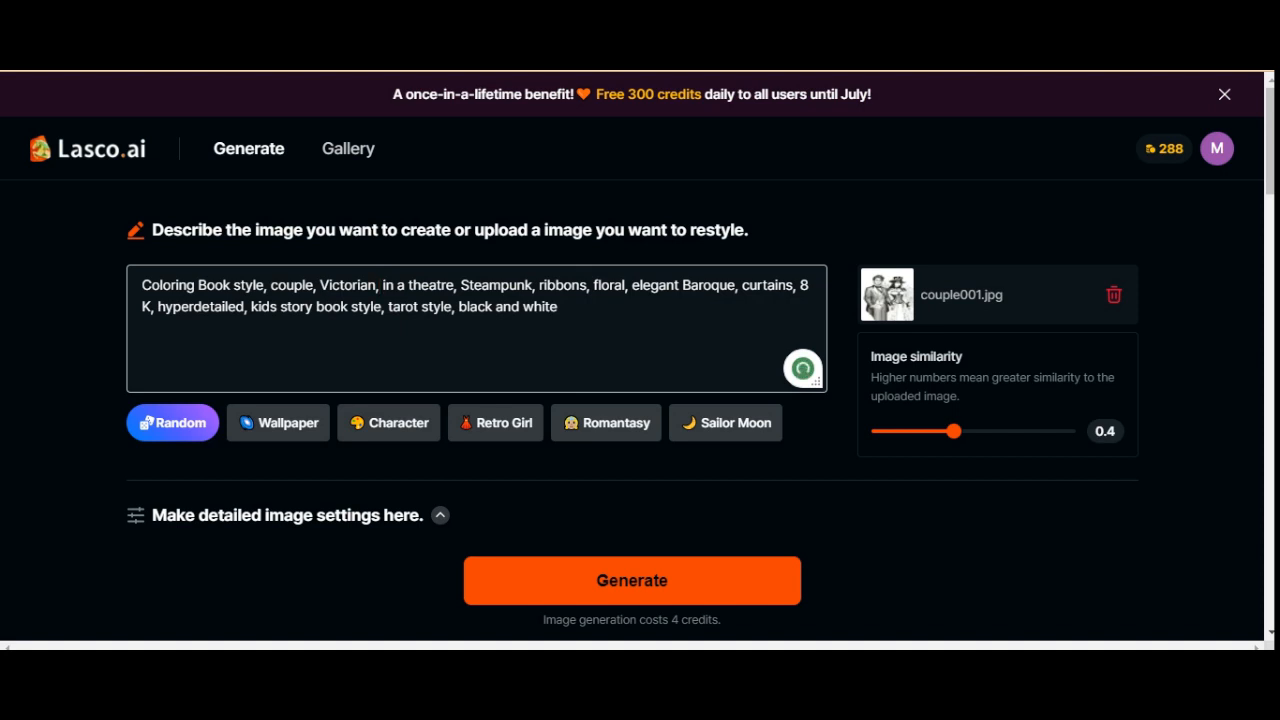
Remove "ribbons" and "kids" from the prompt and generate a new set of couples
{"action": "double_click", "coordinate": [556, 285]}
{"action": "key", "text": "Delete"}
{"action": "key", "text": "Delete"}
{"action": "key", "text": "Delete"}
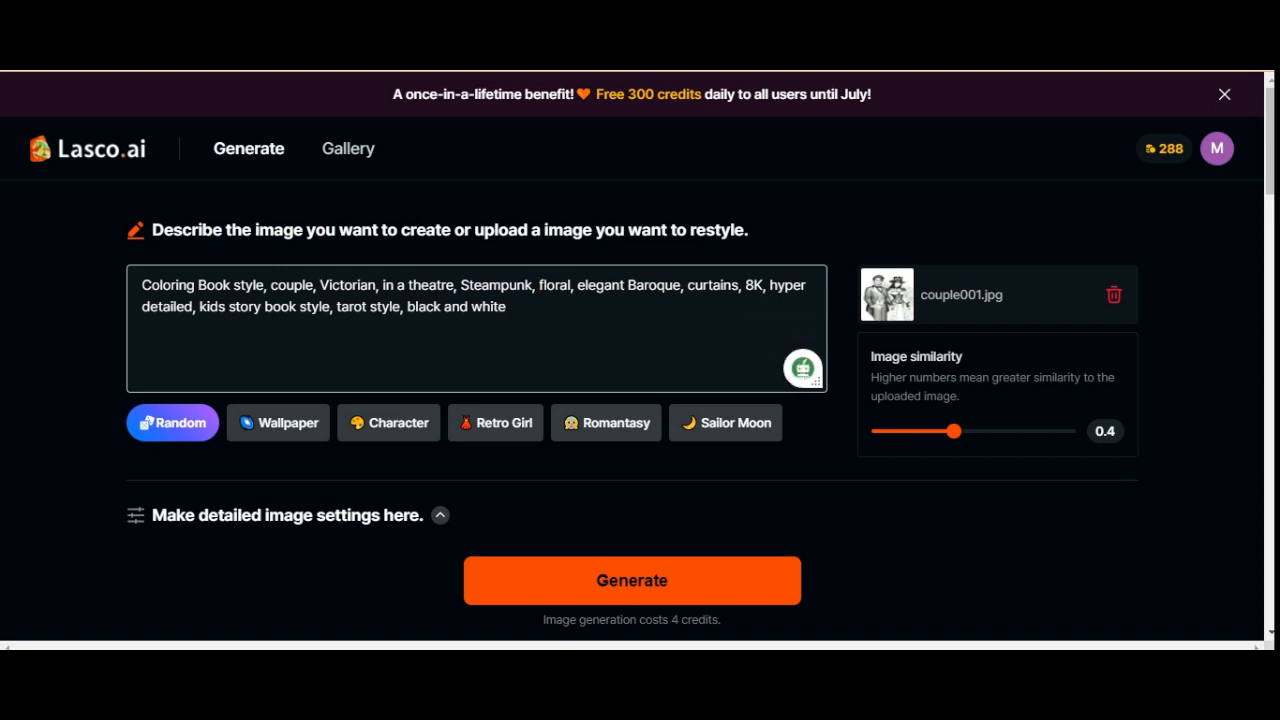
{"action": "double_click", "coordinate": [211, 307]}
{"action": "key", "text": "BackSpace"}
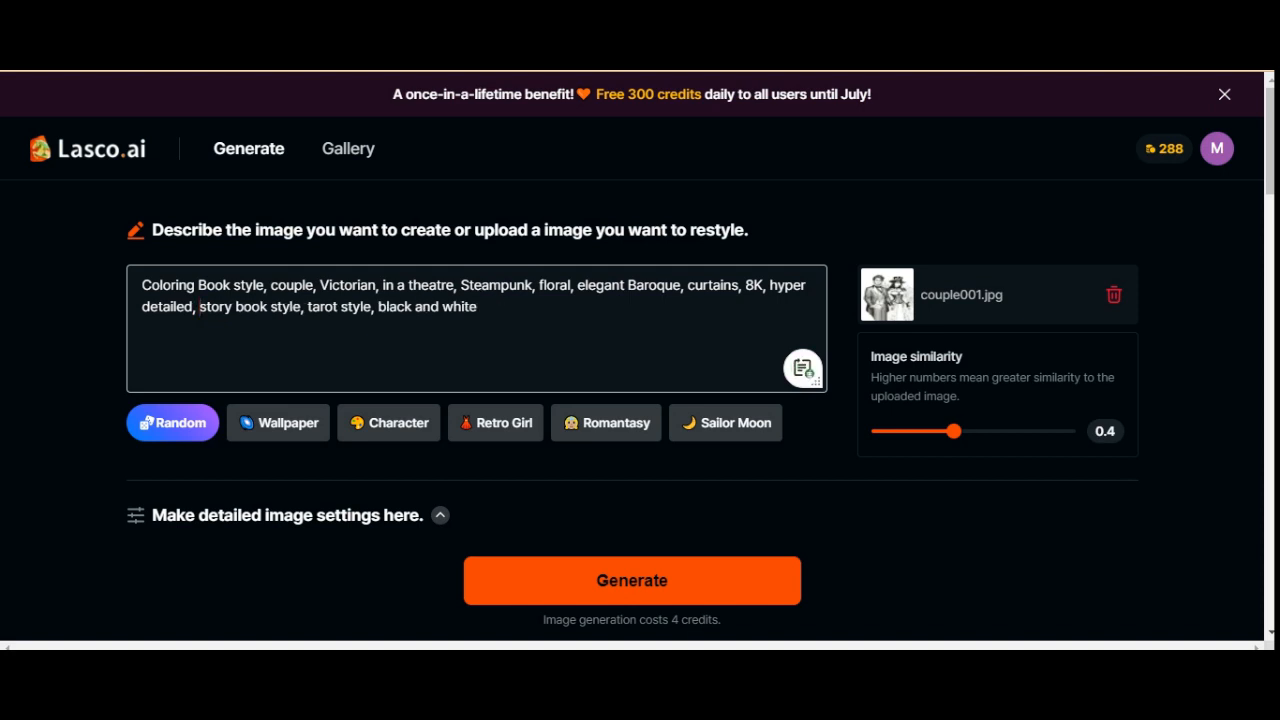
{"action": "left_click", "coordinate": [632, 580]}
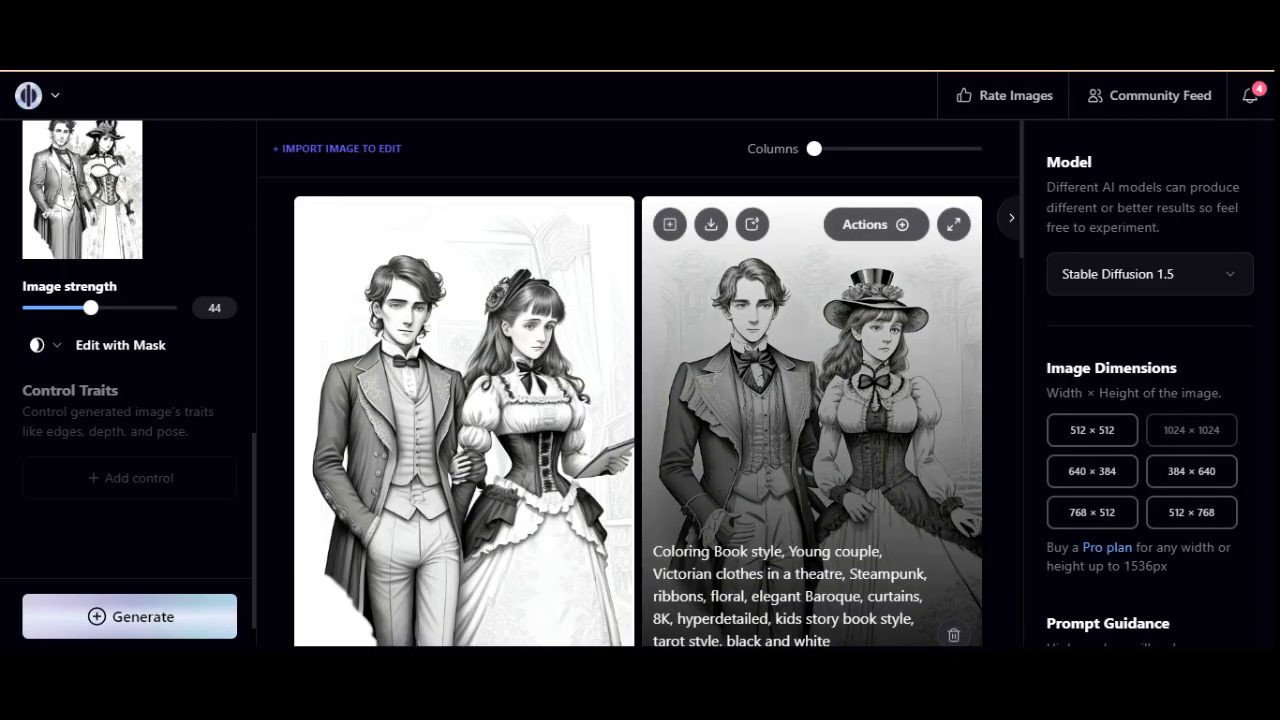
Switch to Playground AI, set the reference's image strength to 55 and generate another batch of couples
{"action": "left_click_drag", "start_coordinate": [91, 308], "coordinate": [108, 308]}
{"action": "left_click", "coordinate": [129, 616]}
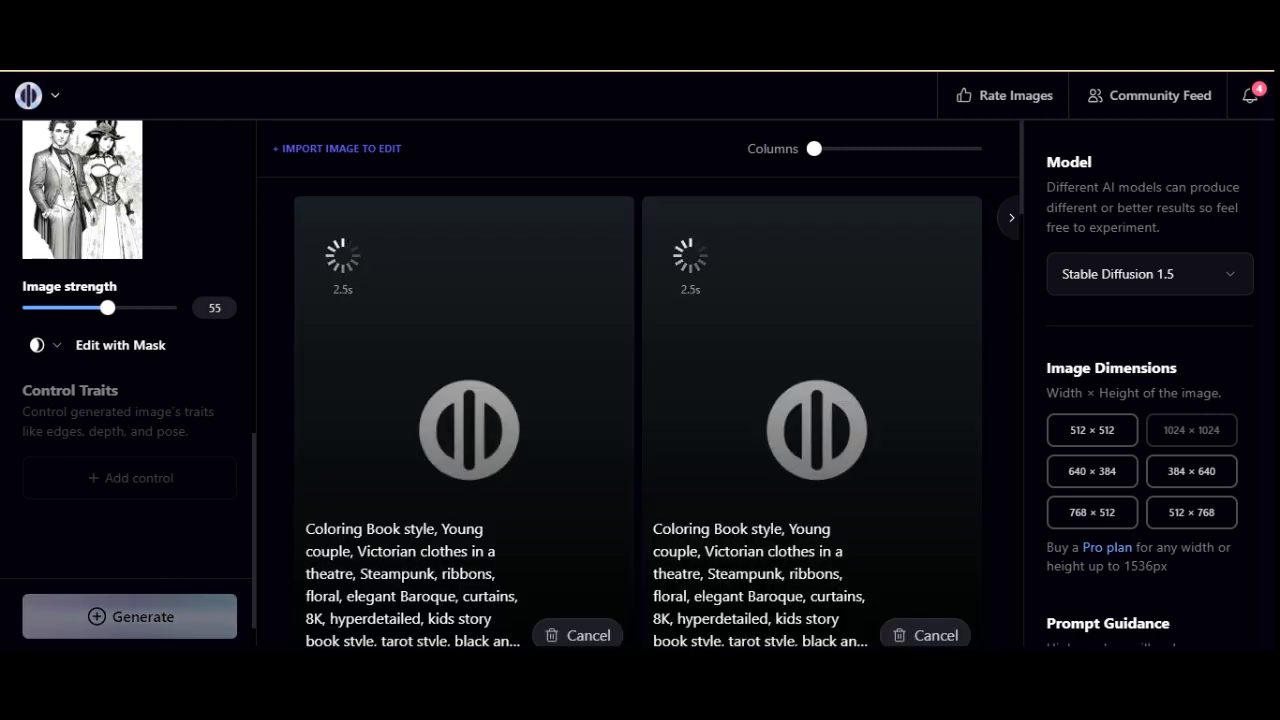
{"action": "scroll", "coordinate": [130, 350], "scroll_direction": "up", "scroll_amount": 2}
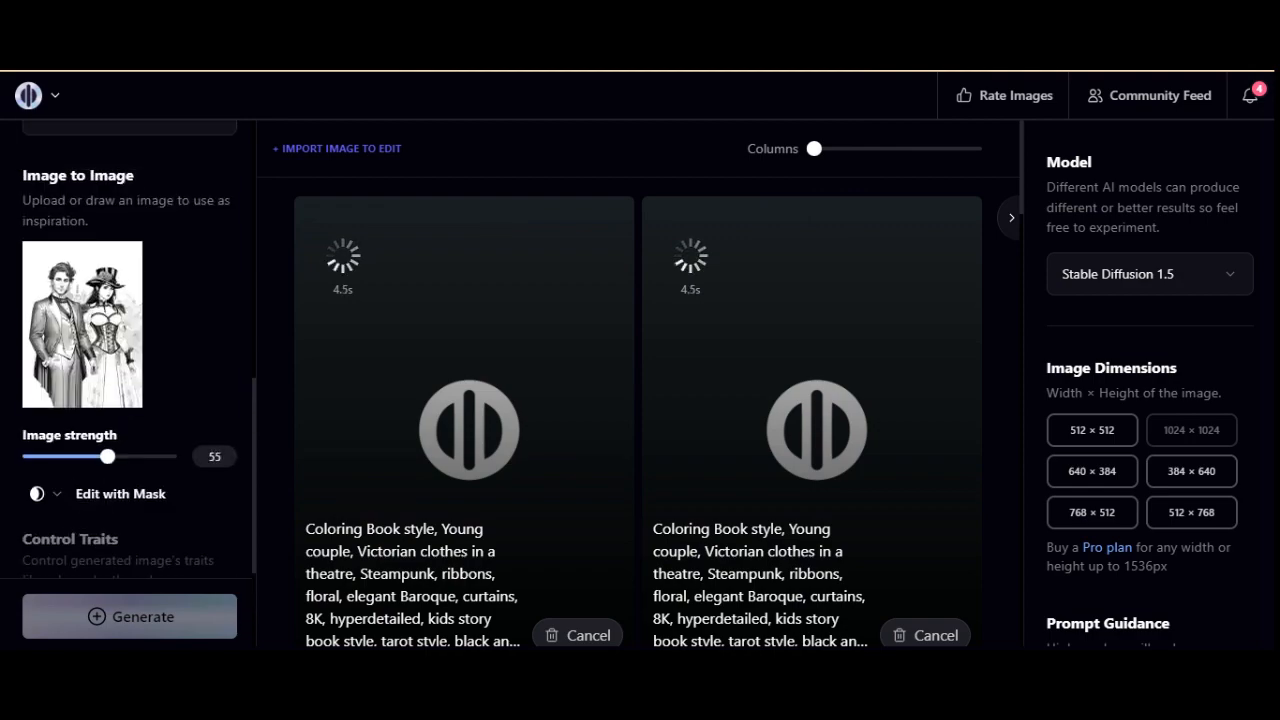
{"action": "scroll", "coordinate": [130, 350], "scroll_direction": "up", "scroll_amount": 5}
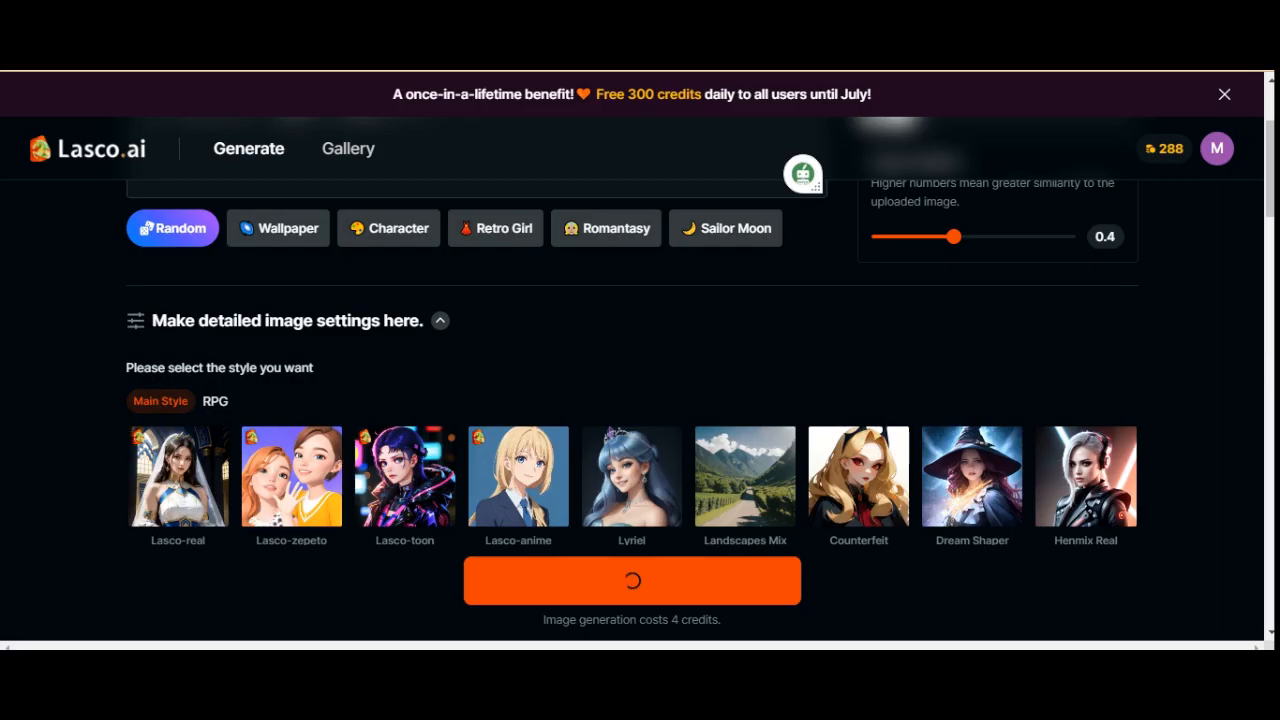
Copy the Lasco.ai prompt into Leonardo.Ai, replacing everything before "Luis Royo style, Alphonse Mucha" and separating the two parts with a comma
{"action": "scroll", "coordinate": [640, 380], "scroll_direction": "up", "scroll_amount": 2}
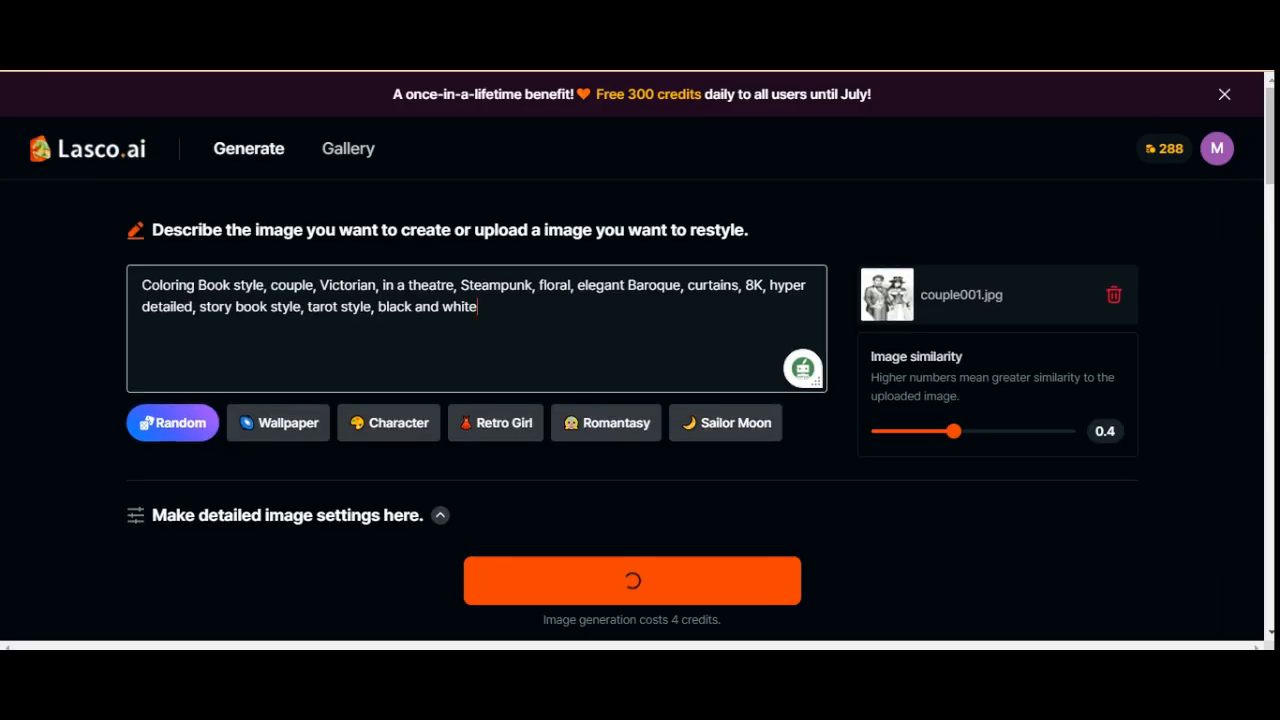
{"action": "key", "text": "ctrl+a"}
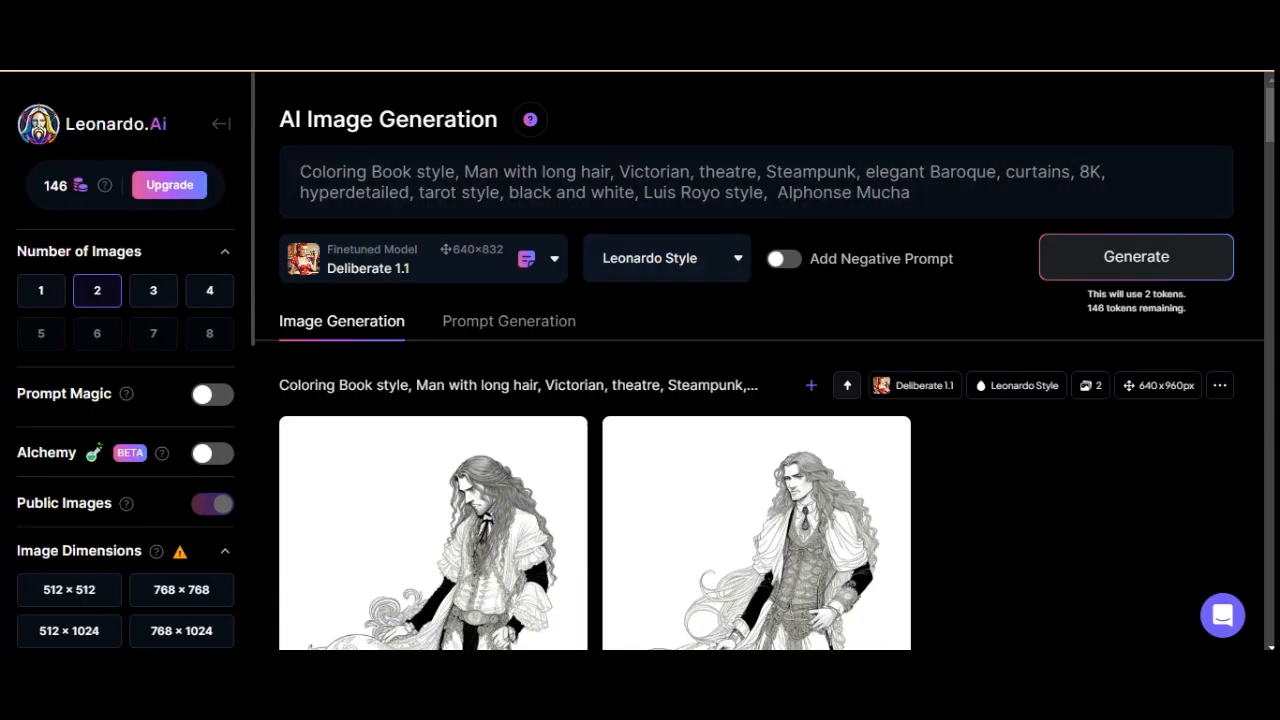
{"action": "left_click_drag", "start_coordinate": [910, 192], "coordinate": [528, 172]}
{"action": "left_click", "coordinate": [575, 192]}
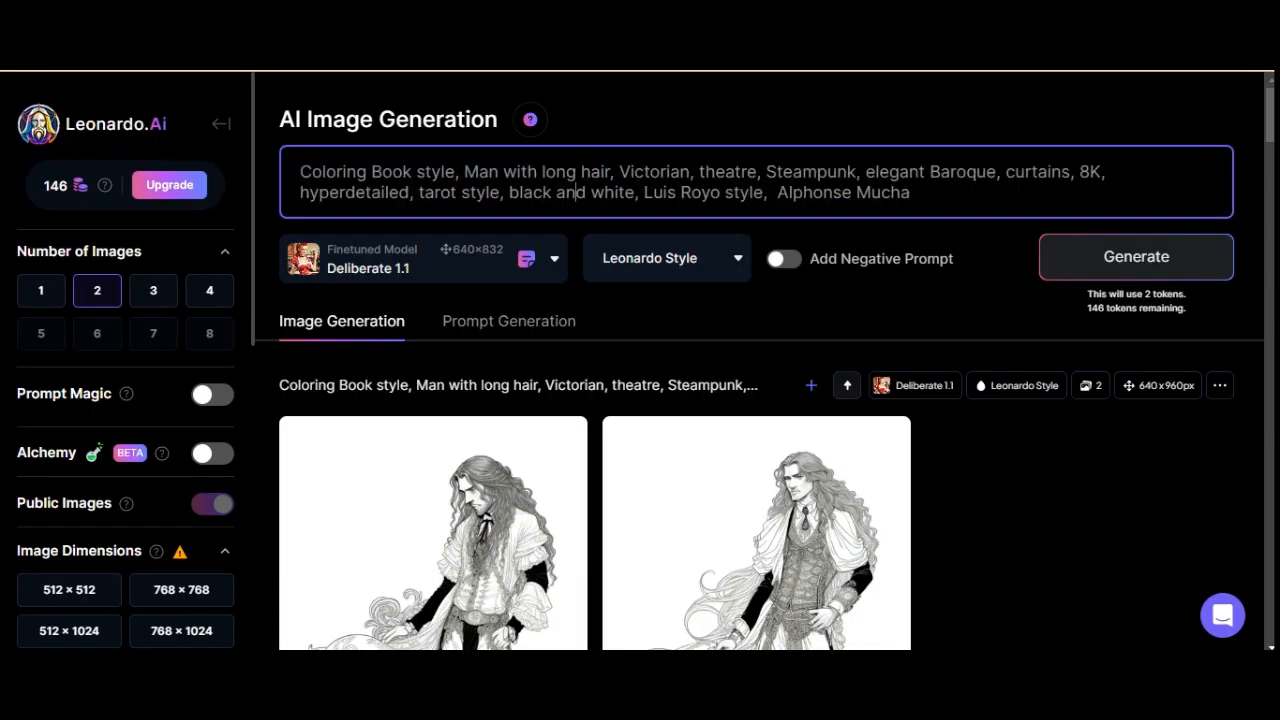
{"action": "left_click_drag", "start_coordinate": [644, 192], "coordinate": [300, 172]}
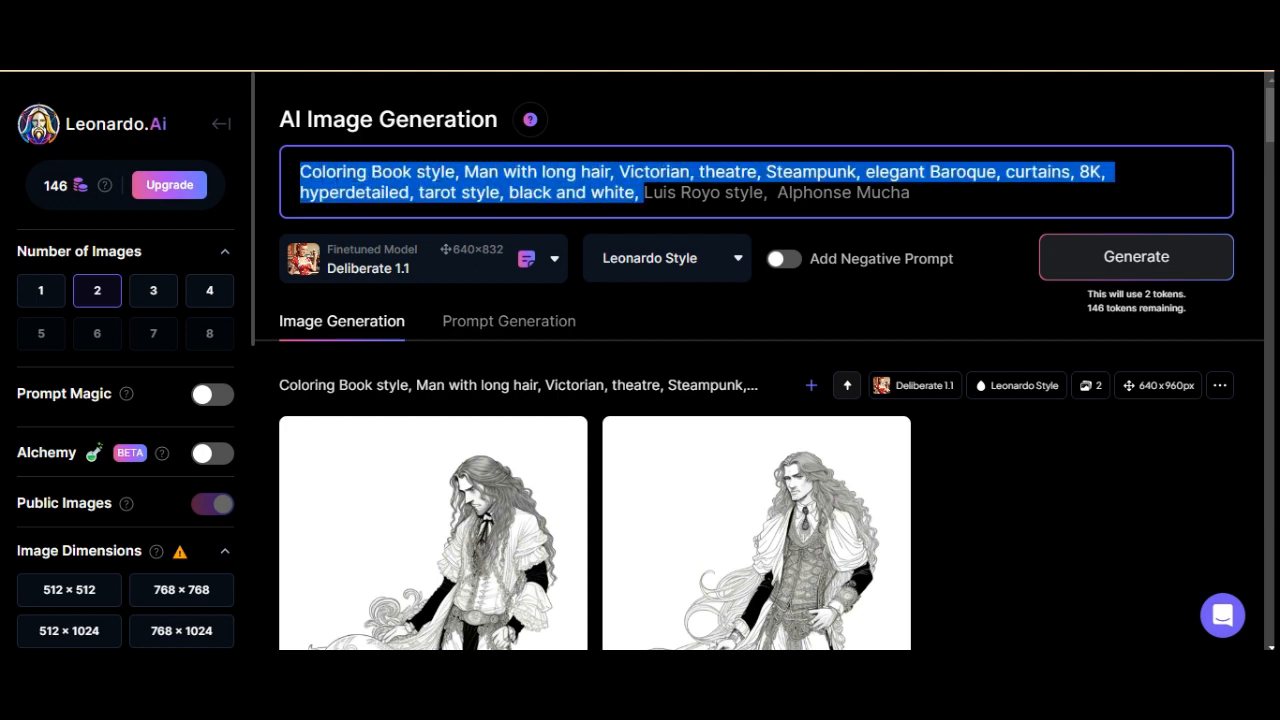
{"action": "key", "text": "ctrl+v"}
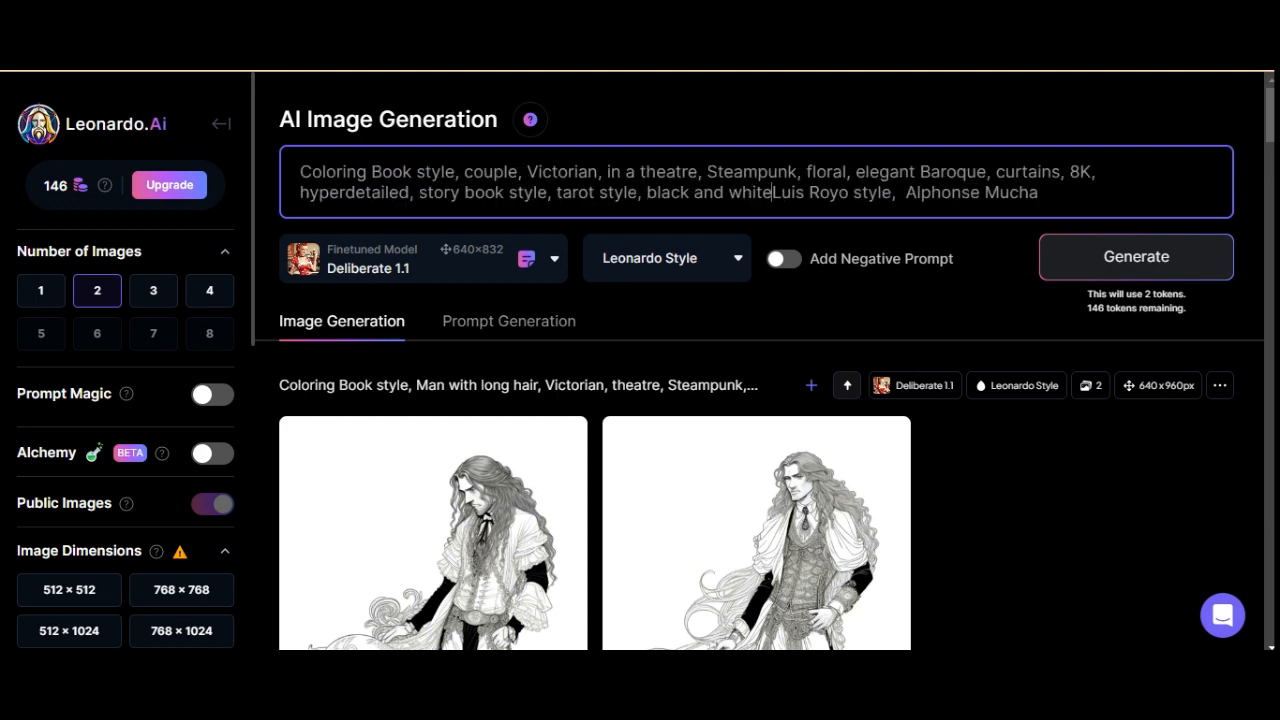
{"action": "type", "text": ","}
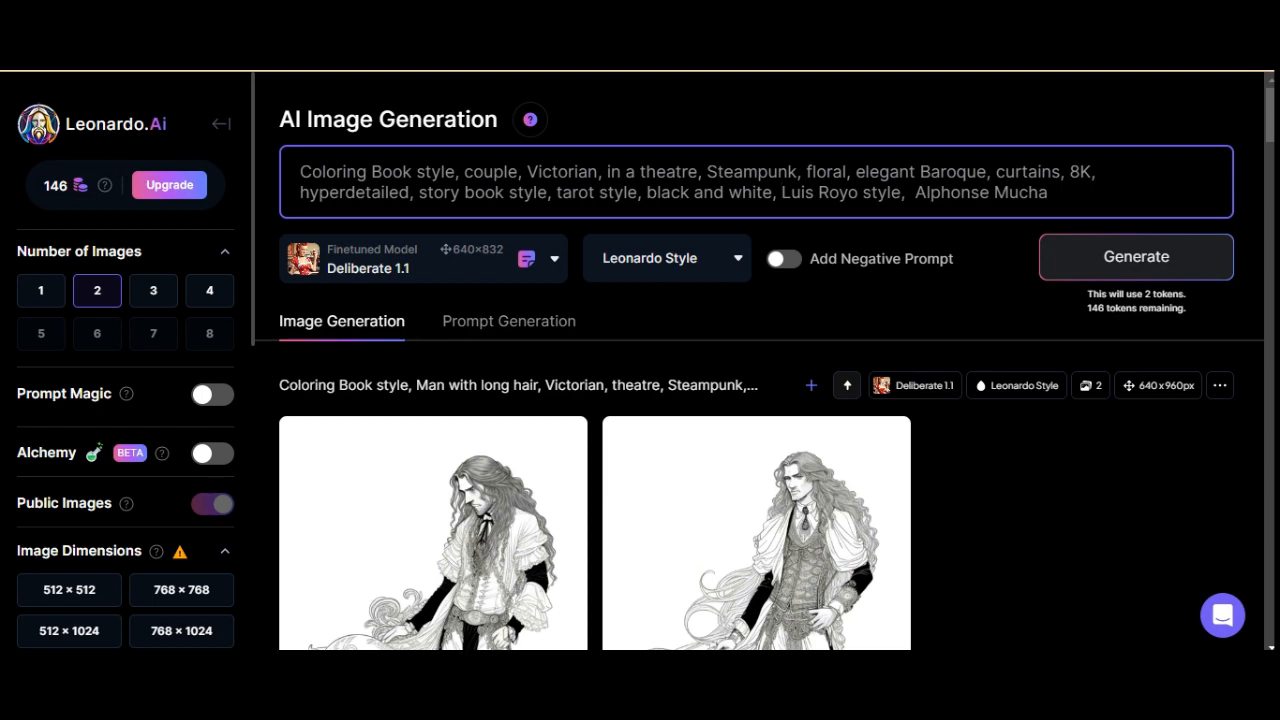
Upload couple001 from Downloads as the image-to-image reference and generate two images with Deliberate 1.1
{"action": "scroll", "coordinate": [126, 364], "scroll_direction": "down", "scroll_amount": 6}
{"action": "left_click", "coordinate": [126, 420]}
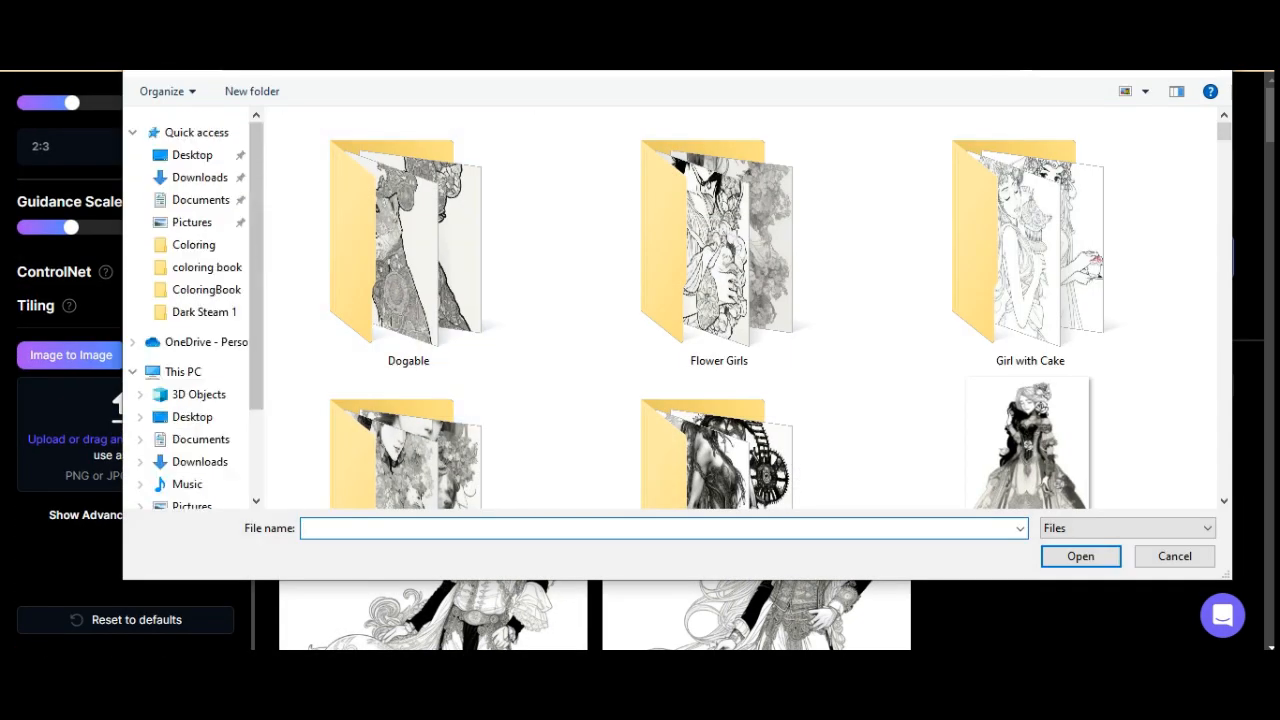
{"action": "left_click", "coordinate": [199, 177]}
{"action": "left_click", "coordinate": [407, 267]}
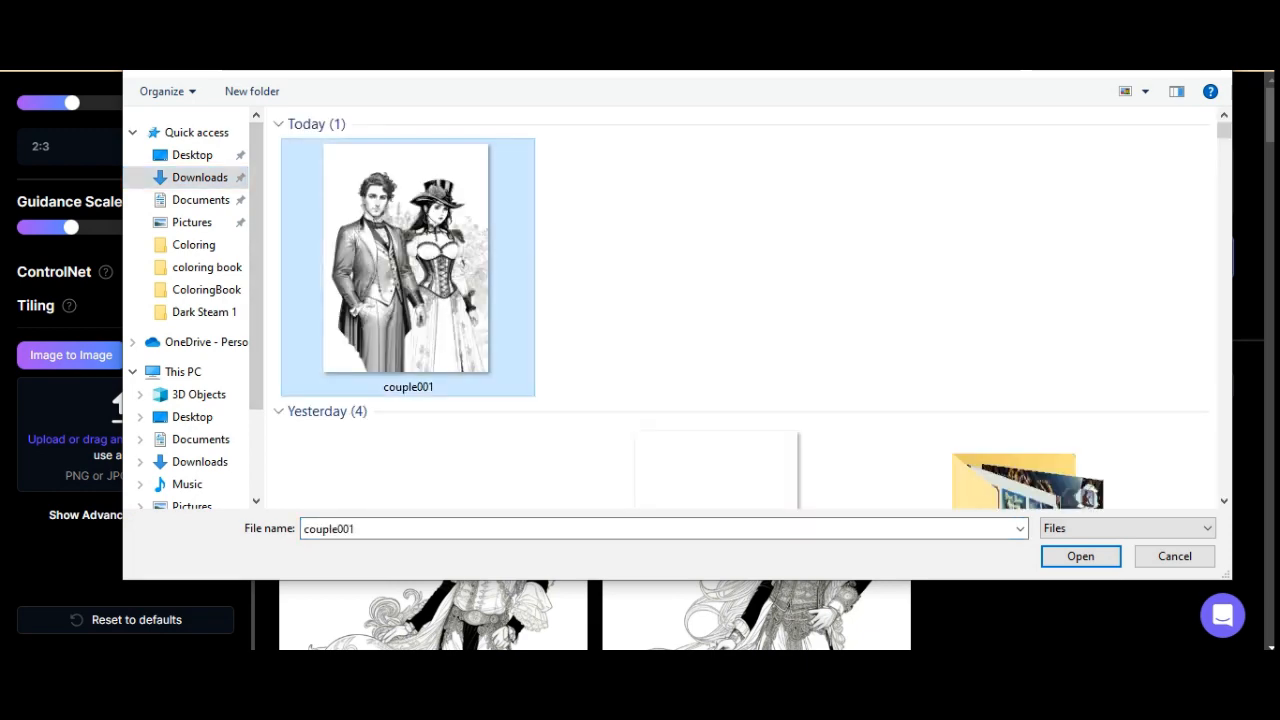
{"action": "key", "text": "Return"}
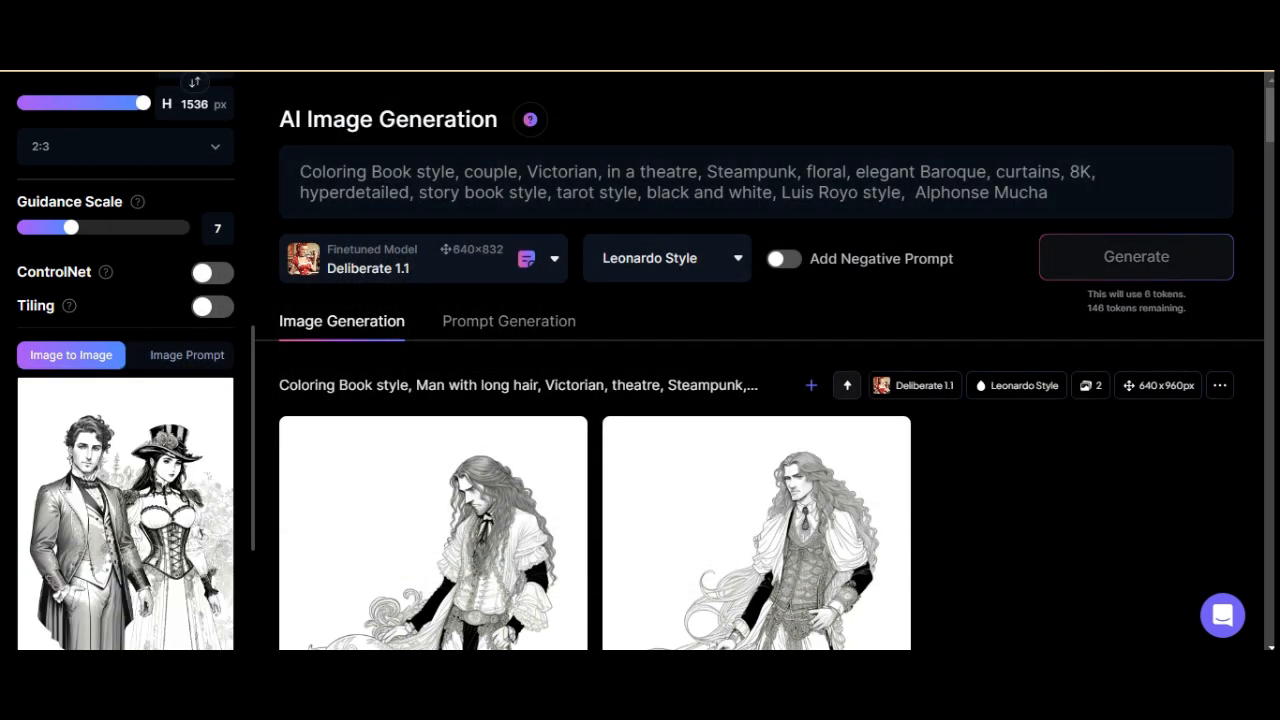
{"action": "scroll", "coordinate": [125, 400], "scroll_direction": "down", "scroll_amount": 3}
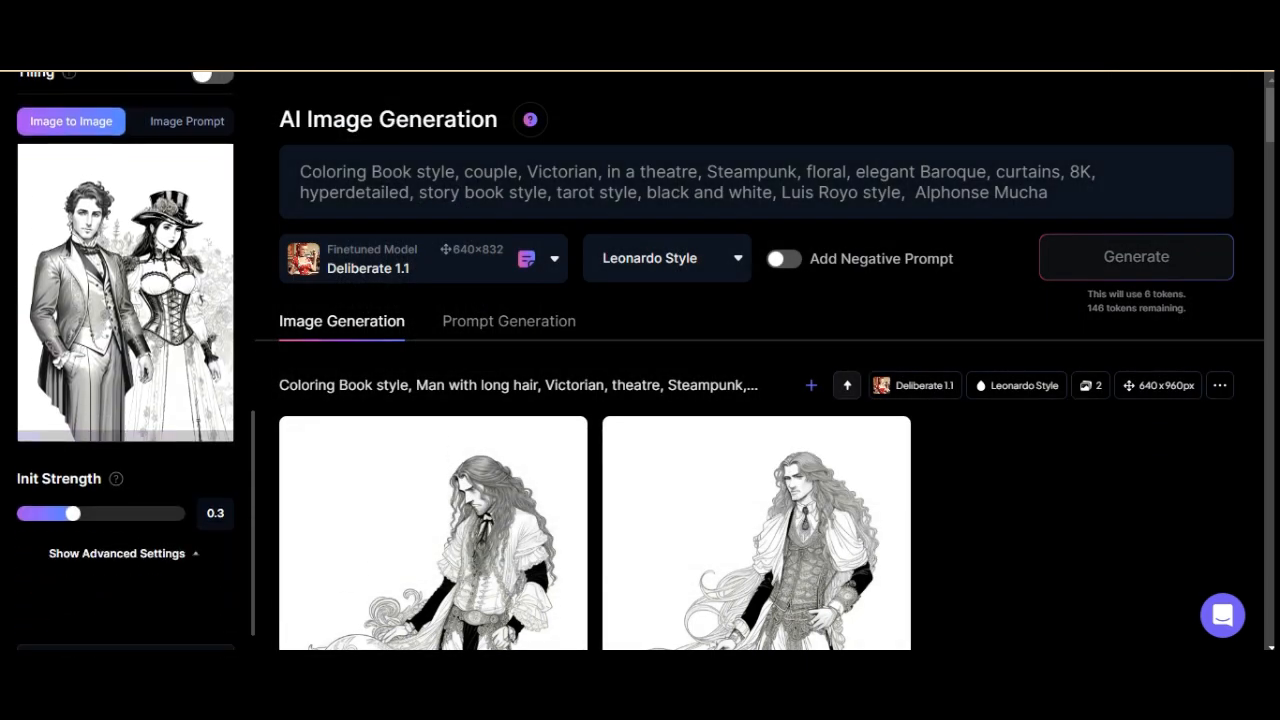
{"action": "left_click", "coordinate": [1135, 256]}
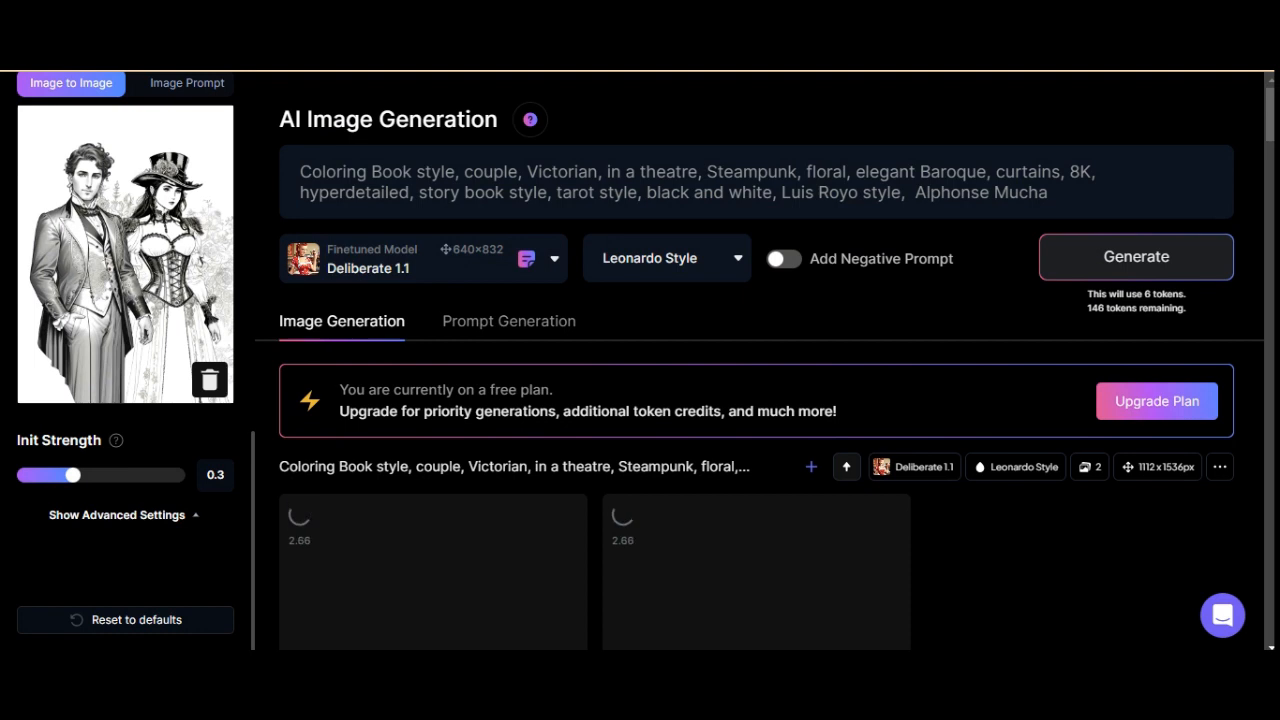
Return to Playground AI, check the latest couples, lower the reference's image strength to 17 and generate another batch
{"action": "scroll", "coordinate": [756, 450], "scroll_direction": "down", "scroll_amount": 2}
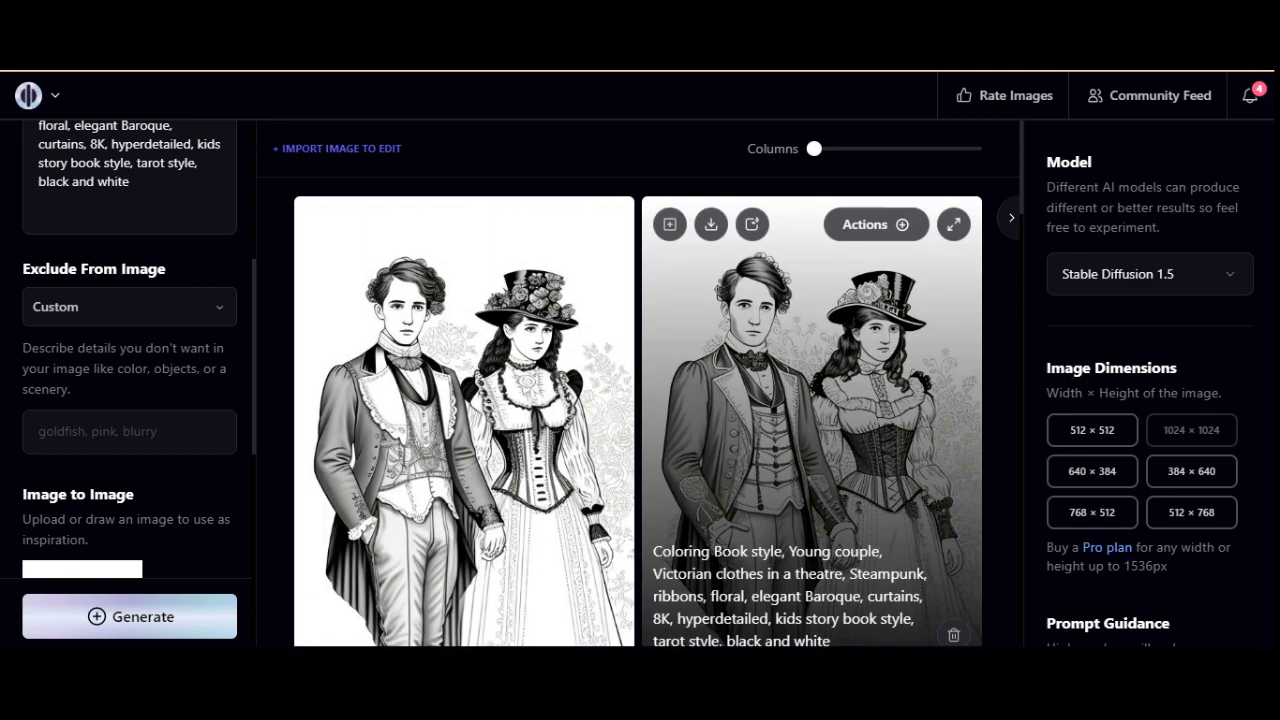
{"action": "scroll", "coordinate": [811, 400], "scroll_direction": "down", "scroll_amount": 5}
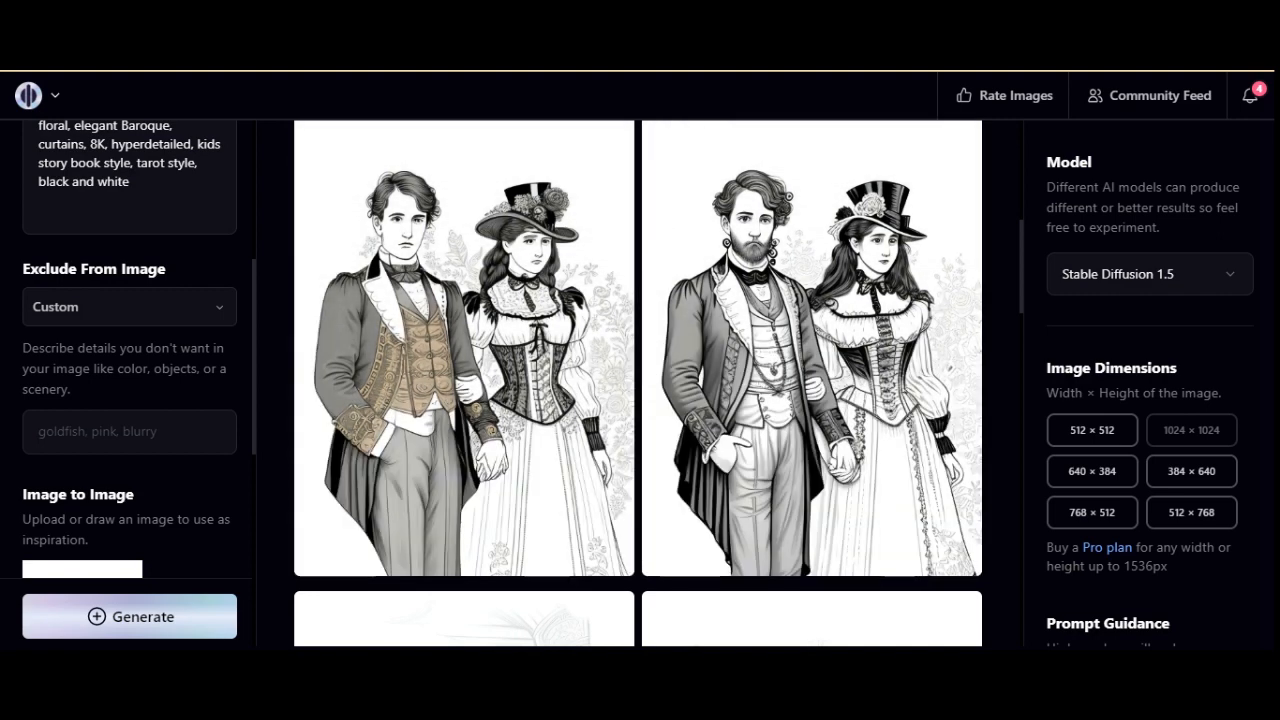
{"action": "left_click_drag", "start_coordinate": [107, 494], "coordinate": [48, 494]}
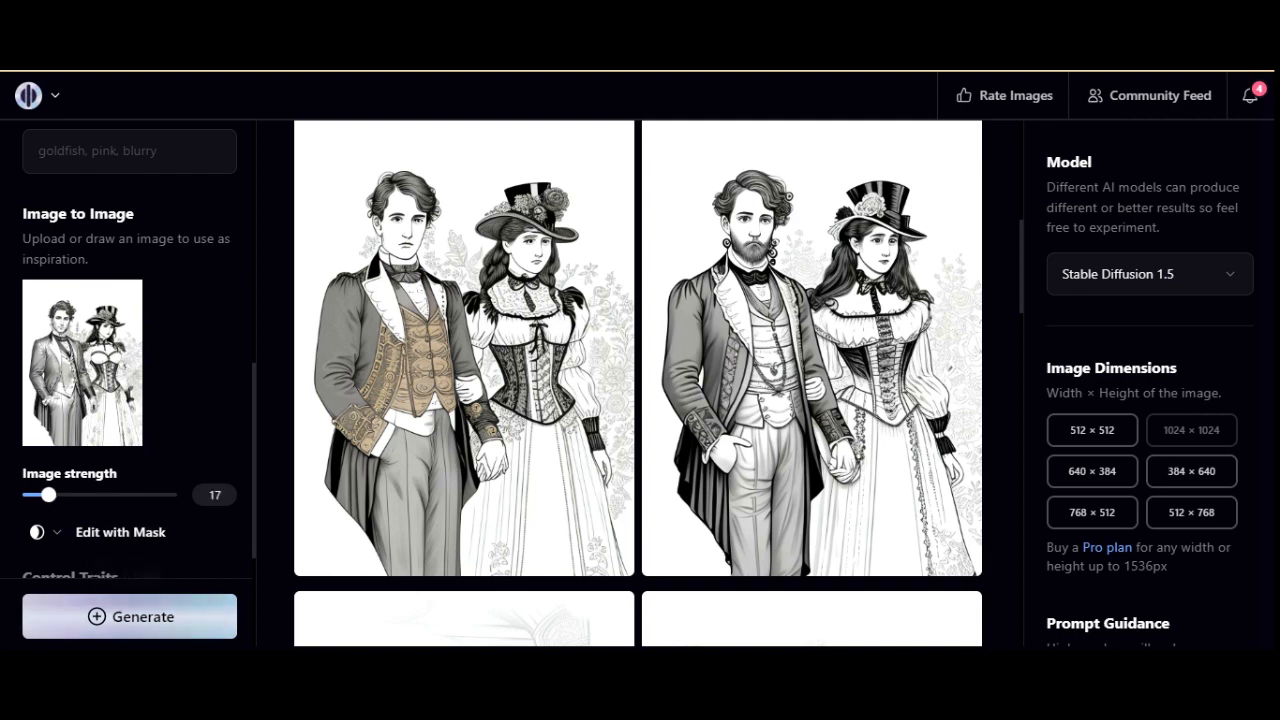
{"action": "left_click", "coordinate": [130, 616]}
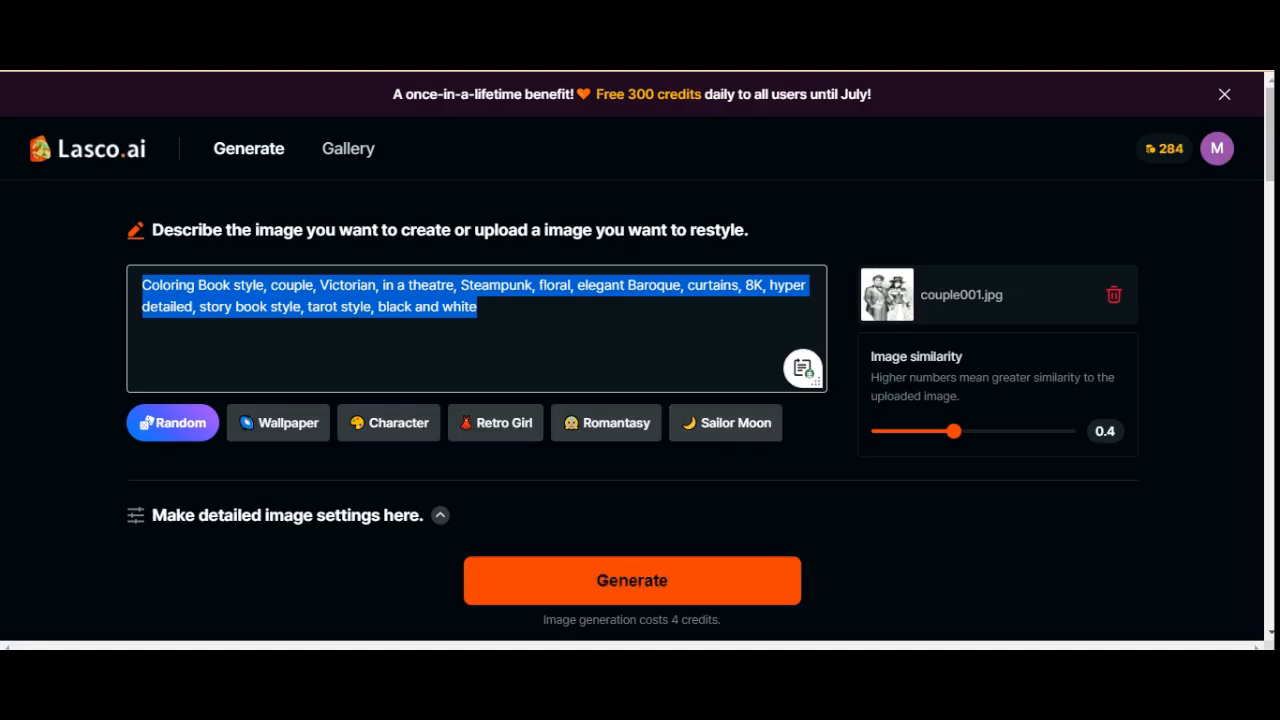
Switch to Lasco.ai and review the couples generated from the shortened prompt against the earlier results
{"action": "scroll", "coordinate": [640, 400], "scroll_direction": "down", "scroll_amount": 3}
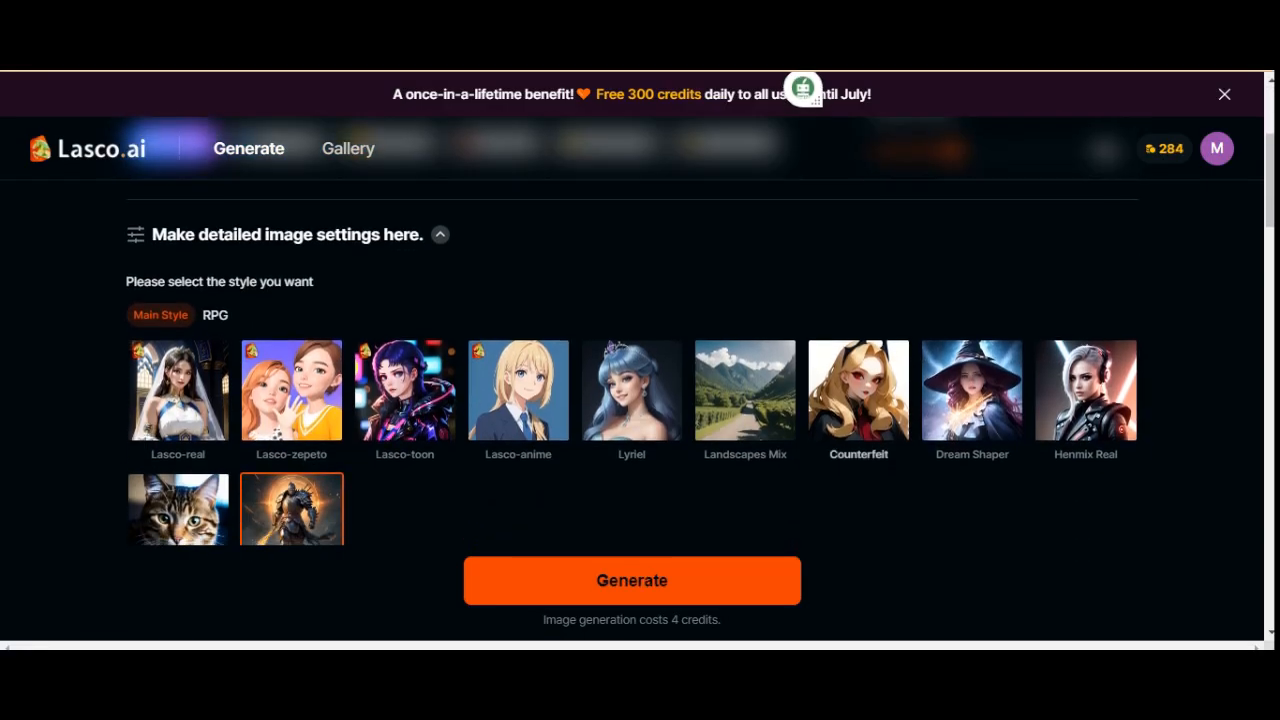
{"action": "scroll", "coordinate": [640, 380], "scroll_direction": "down", "scroll_amount": 4}
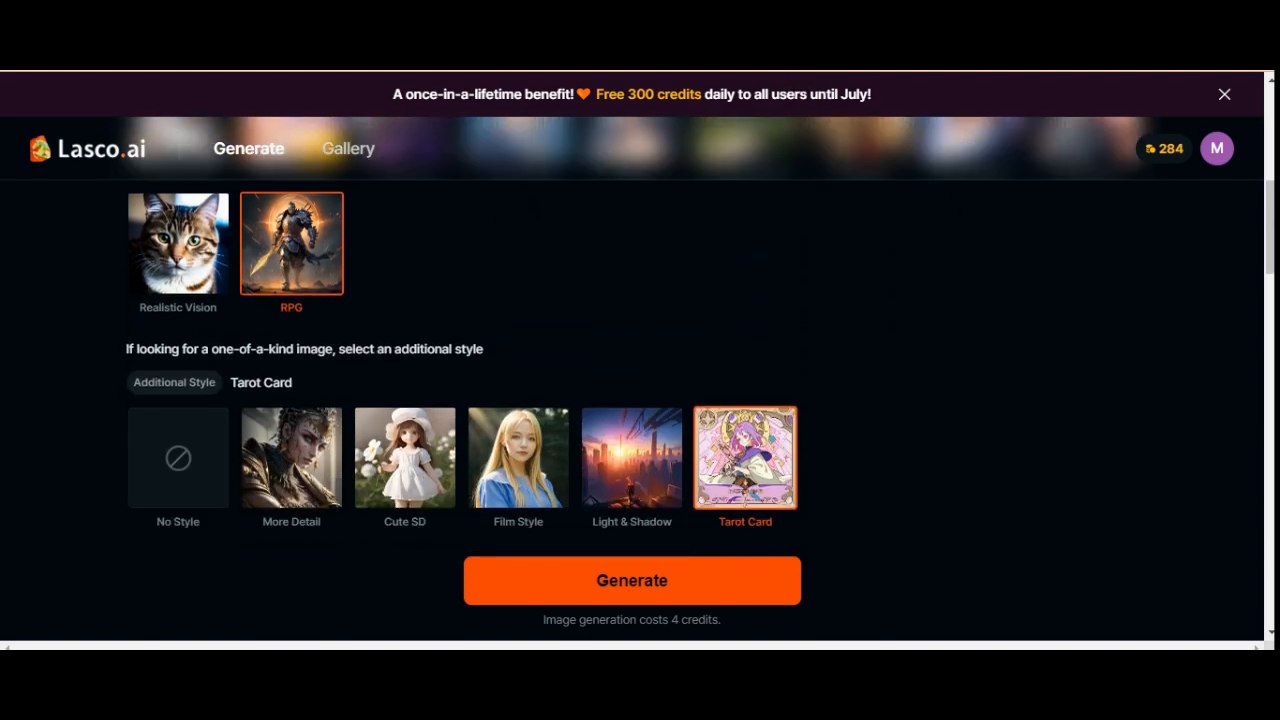
{"action": "scroll", "coordinate": [640, 400], "scroll_direction": "down", "scroll_amount": 9}
{"action": "scroll", "coordinate": [640, 400], "scroll_direction": "up", "scroll_amount": 1}
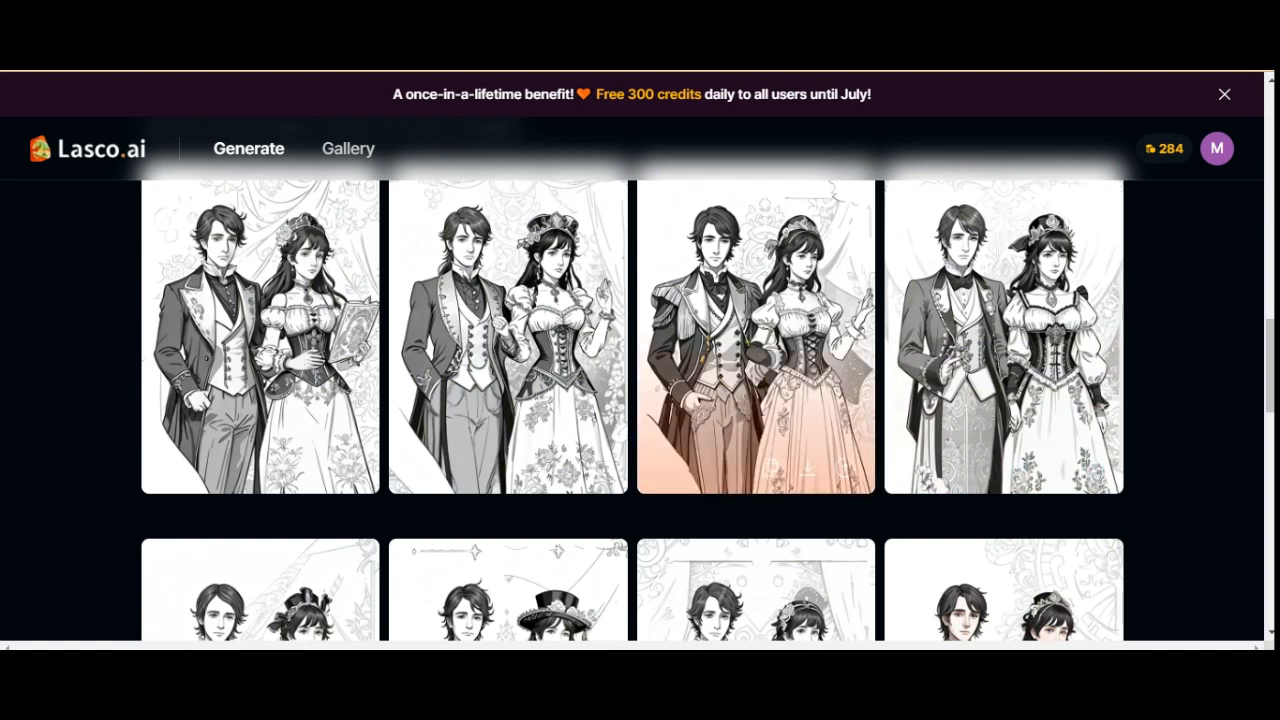
{"action": "scroll", "coordinate": [1000, 400], "scroll_direction": "up", "scroll_amount": 4}
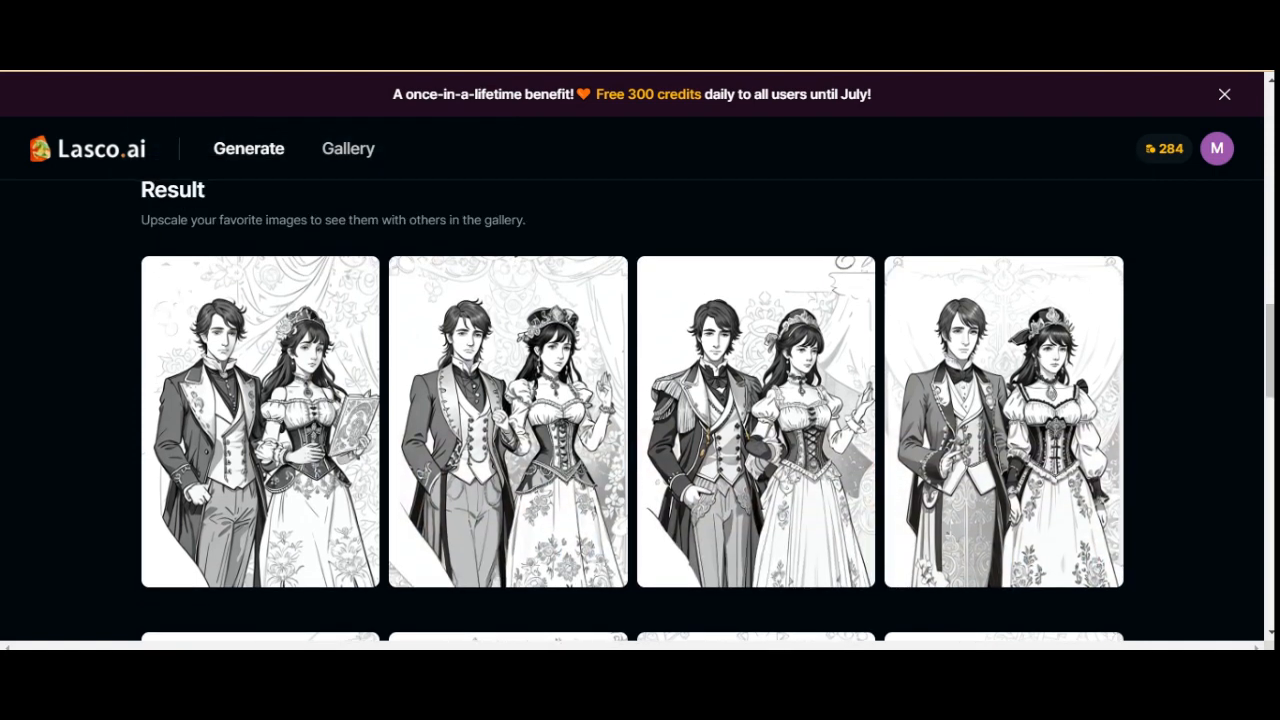
Return to Playground AI, compare the latest couples with earlier batches, raise the image strength to 26 and generate another batch
{"action": "scroll", "coordinate": [640, 400], "scroll_direction": "up", "scroll_amount": 1}
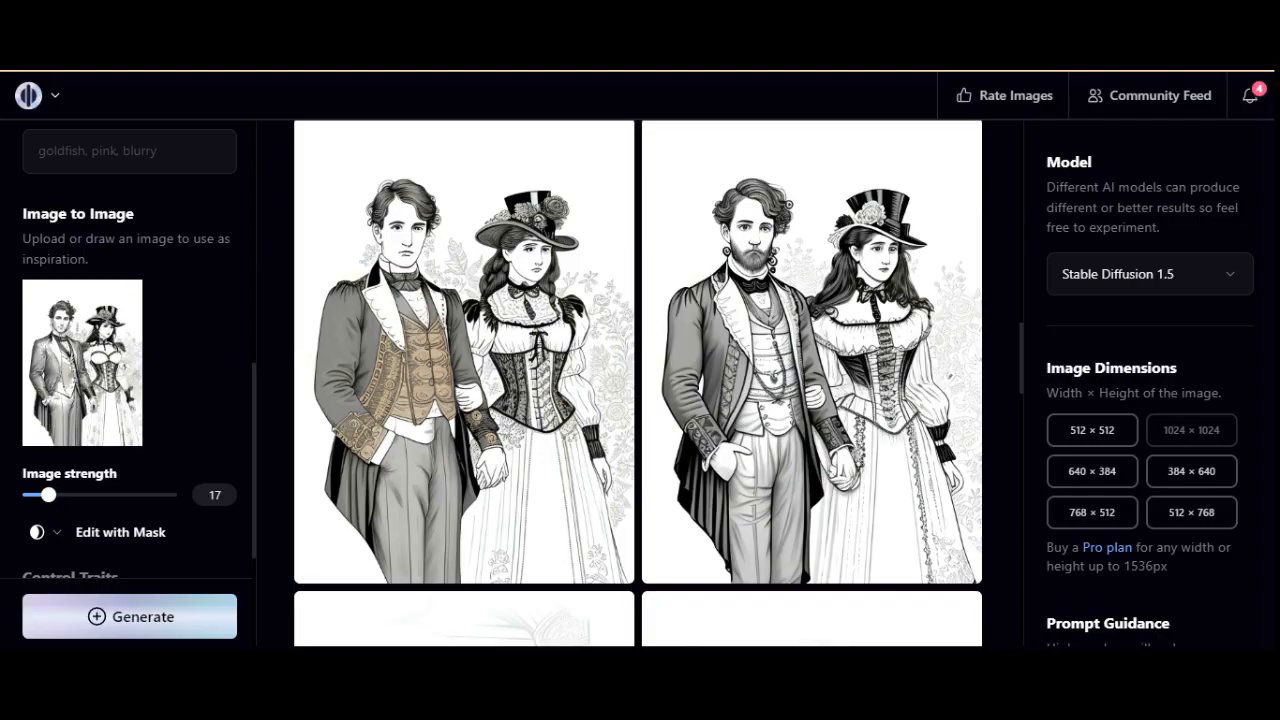
{"action": "scroll", "coordinate": [811, 540], "scroll_direction": "up", "scroll_amount": 4}
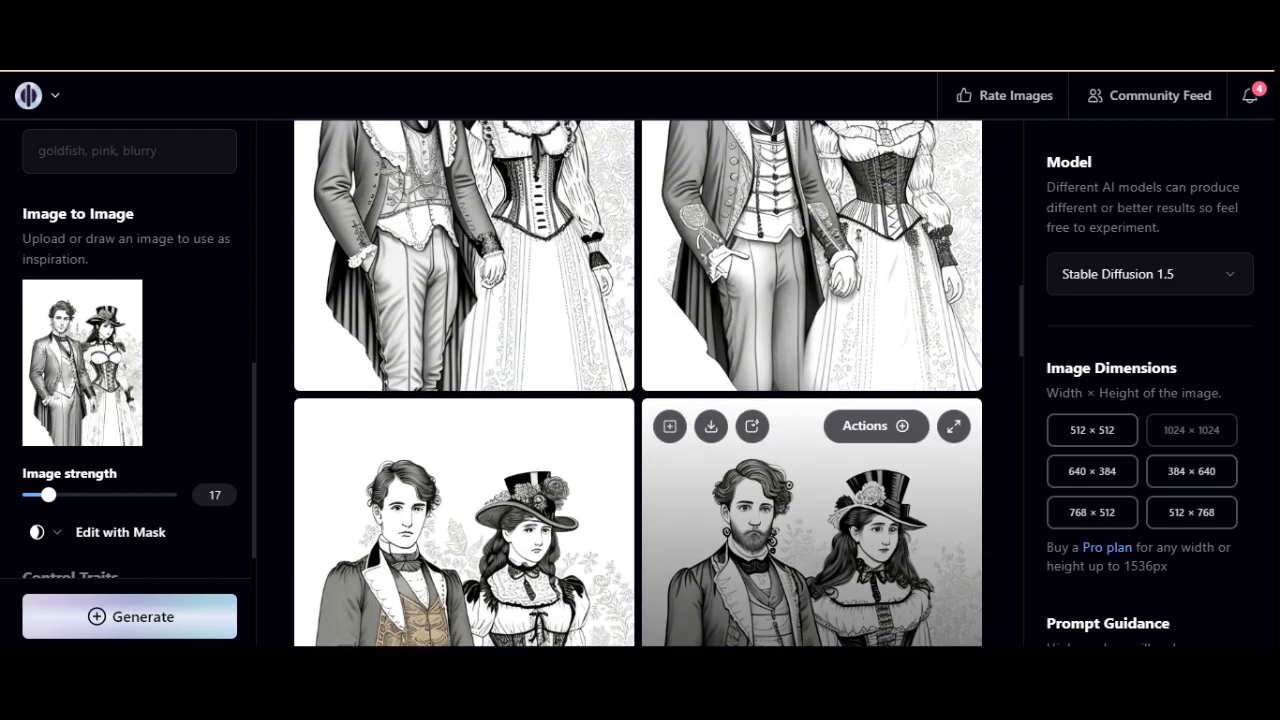
{"action": "scroll", "coordinate": [811, 540], "scroll_direction": "up", "scroll_amount": 5}
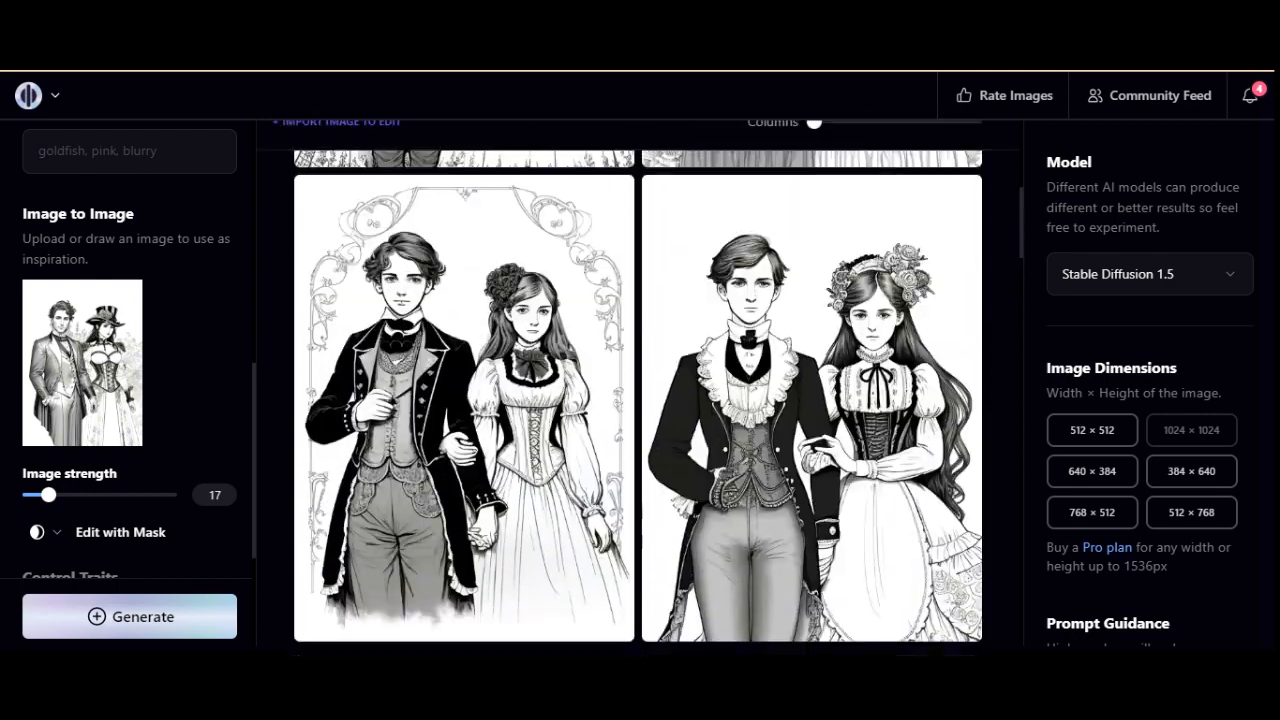
{"action": "scroll", "coordinate": [464, 400], "scroll_direction": "down", "scroll_amount": 1}
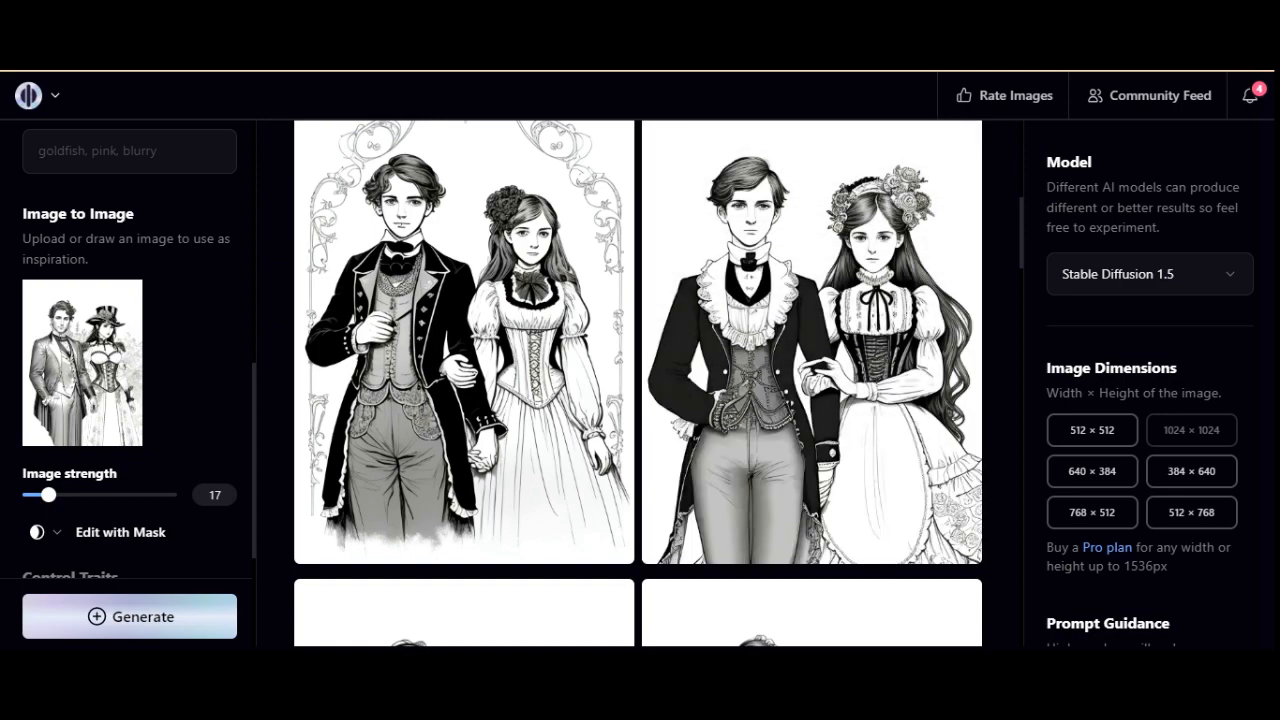
{"action": "scroll", "coordinate": [640, 450], "scroll_direction": "up", "scroll_amount": 10}
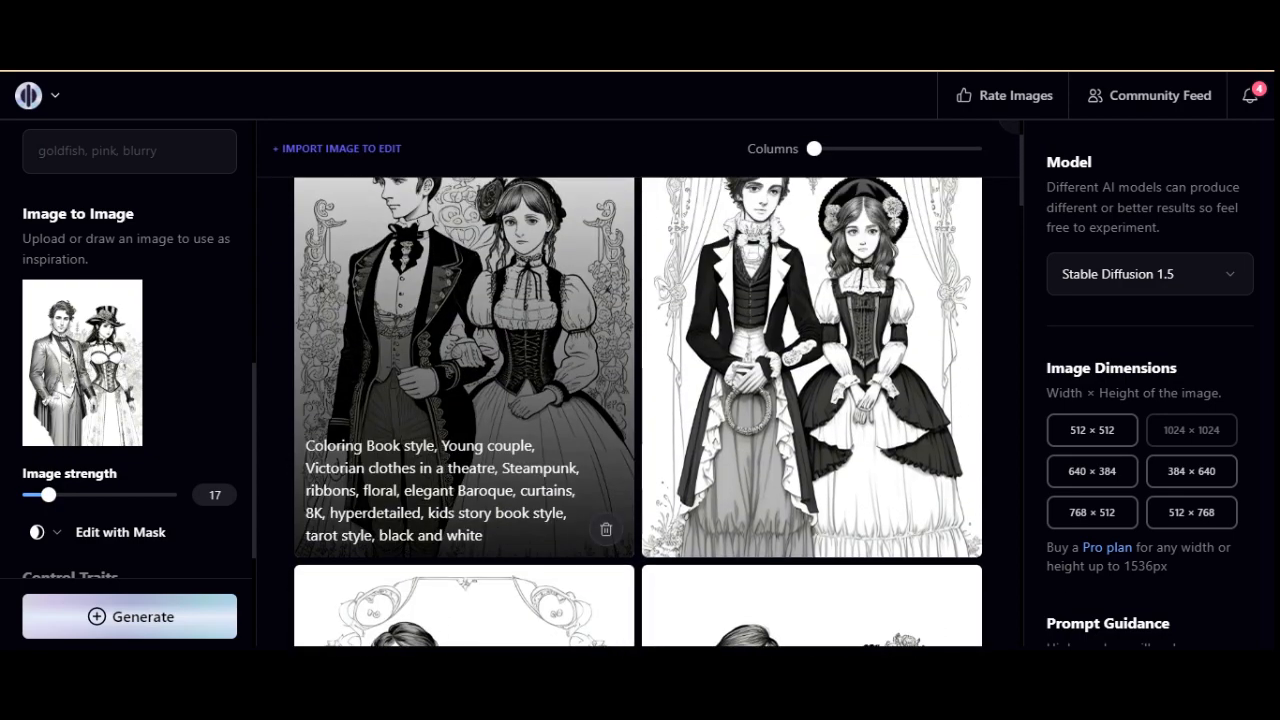
{"action": "scroll", "coordinate": [812, 400], "scroll_direction": "up", "scroll_amount": 2}
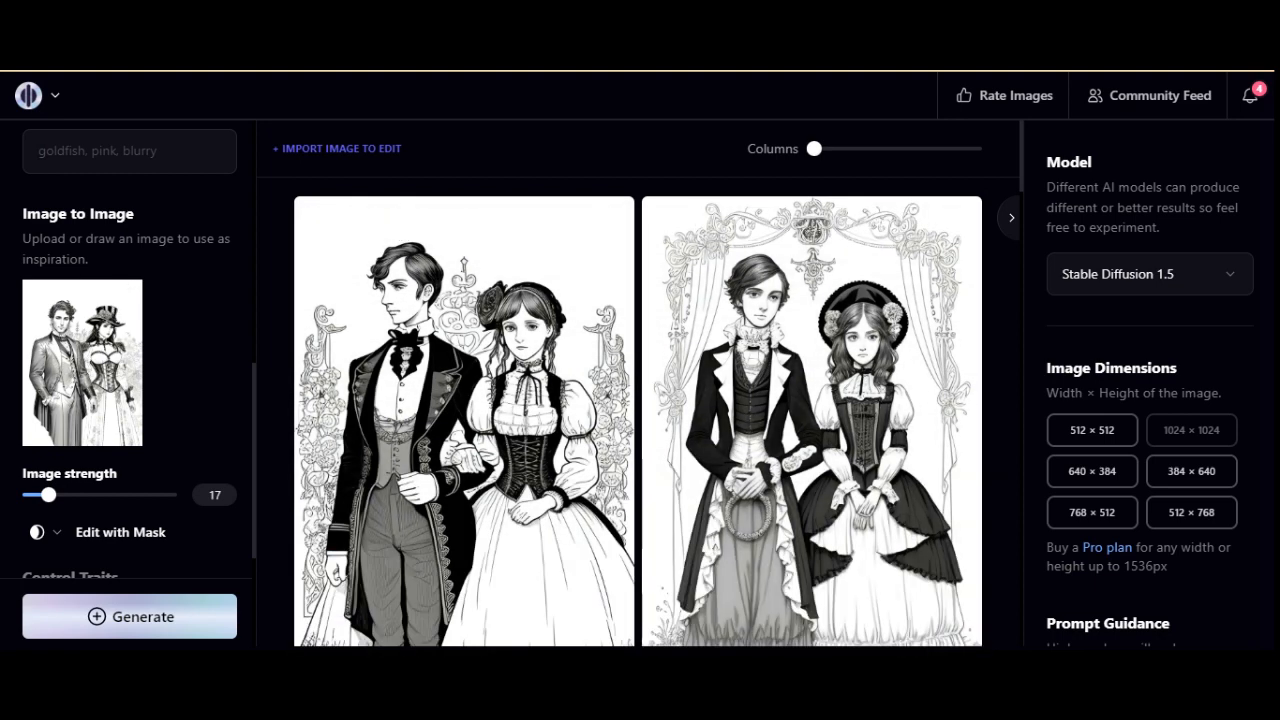
{"action": "left_click_drag", "start_coordinate": [48, 494], "coordinate": [62, 494]}
{"action": "left_click", "coordinate": [129, 616]}
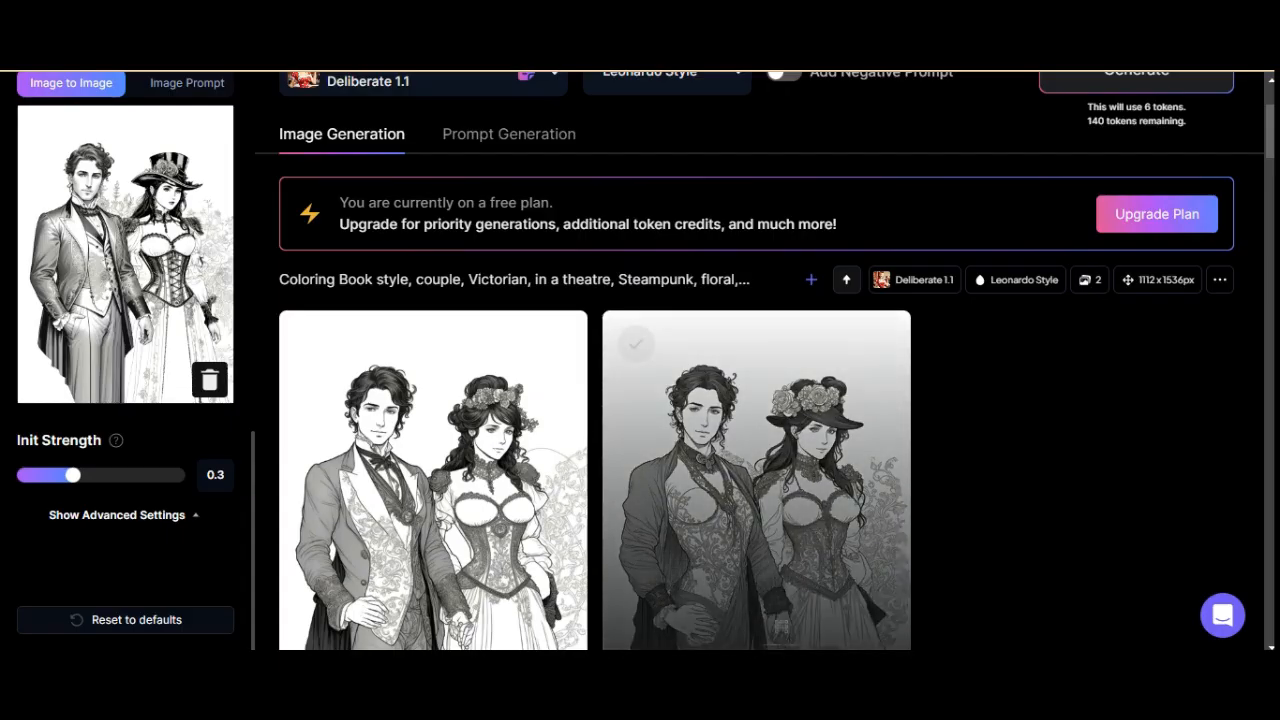
Switch to Leonardo.Ai, review the two generated couples, set Init Strength to 0.42 and generate again
{"action": "scroll", "coordinate": [756, 450], "scroll_direction": "down", "scroll_amount": 2}
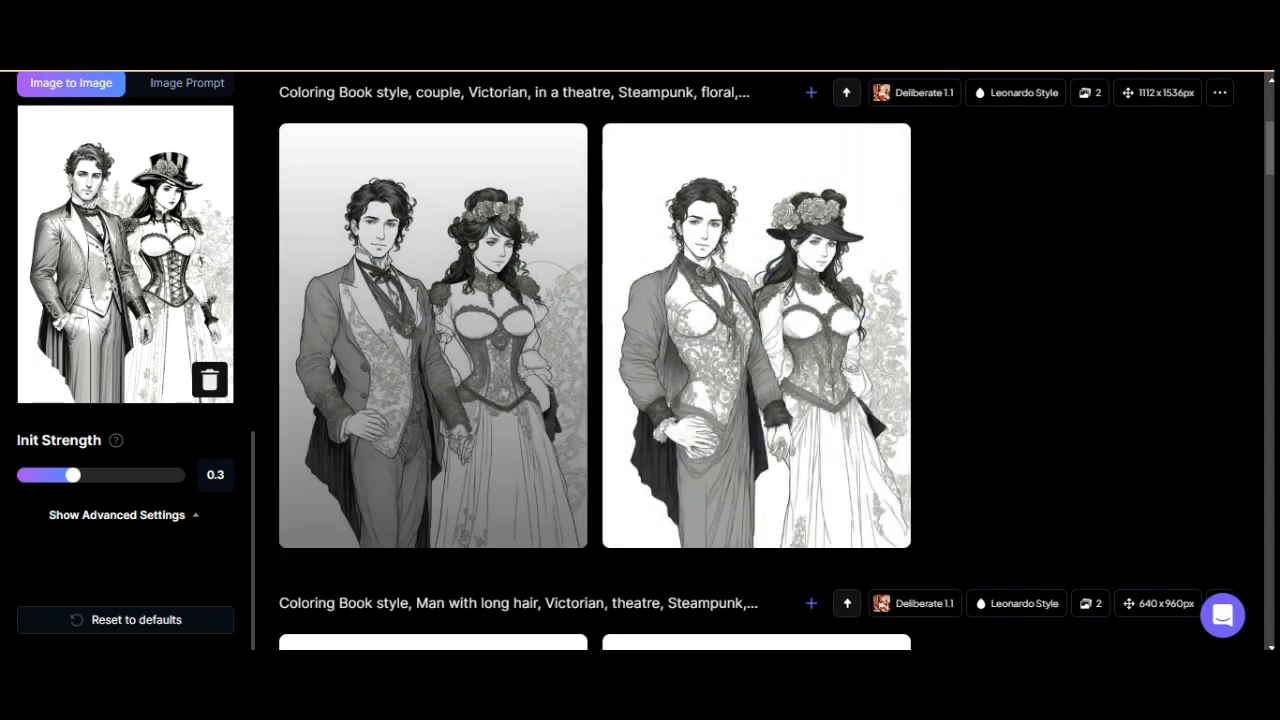
{"action": "left_click_drag", "start_coordinate": [73, 475], "coordinate": [95, 475]}
{"action": "scroll", "coordinate": [756, 360], "scroll_direction": "up", "scroll_amount": 4}
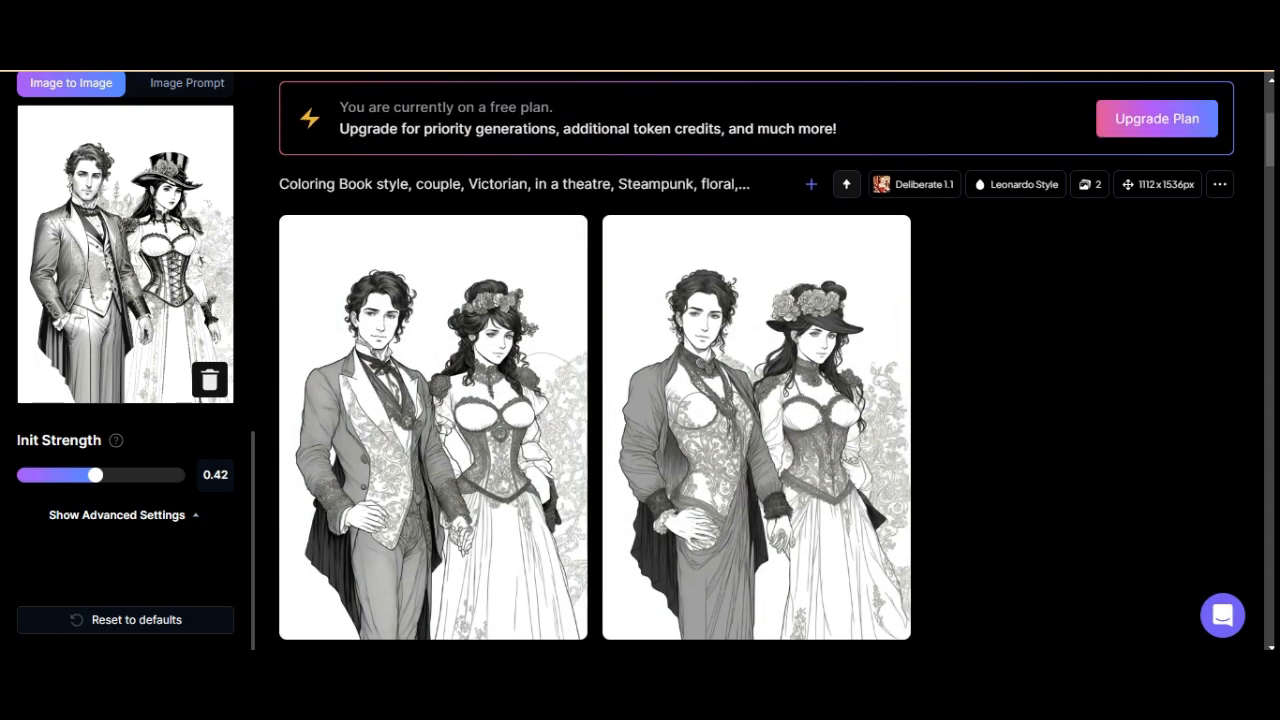
{"action": "key", "text": "ctrl+Return"}
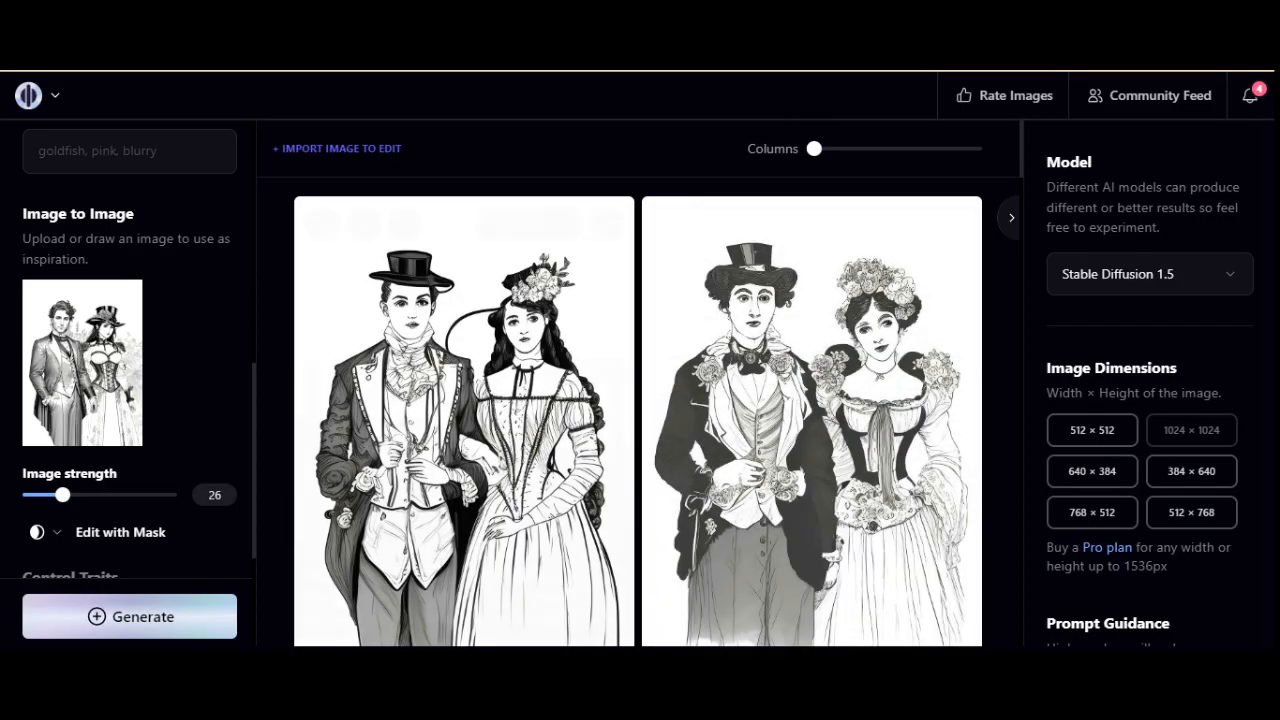
Go back to Playground AI, check the newest couples, raise the image strength to 39 and generate another batch
{"action": "scroll", "coordinate": [464, 400], "scroll_direction": "down", "scroll_amount": 3}
{"action": "scroll", "coordinate": [464, 400], "scroll_direction": "down", "scroll_amount": 10}
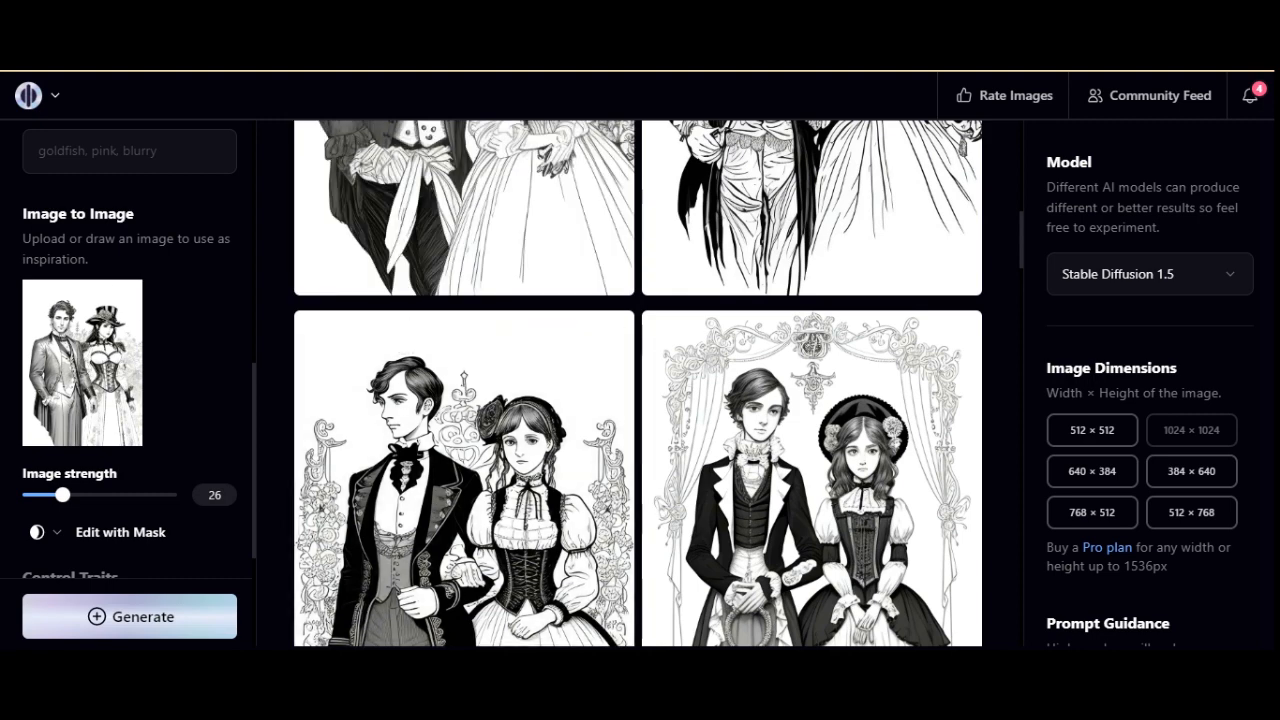
{"action": "left_click_drag", "start_coordinate": [62, 494], "coordinate": [82, 494]}
{"action": "left_click", "coordinate": [130, 616]}
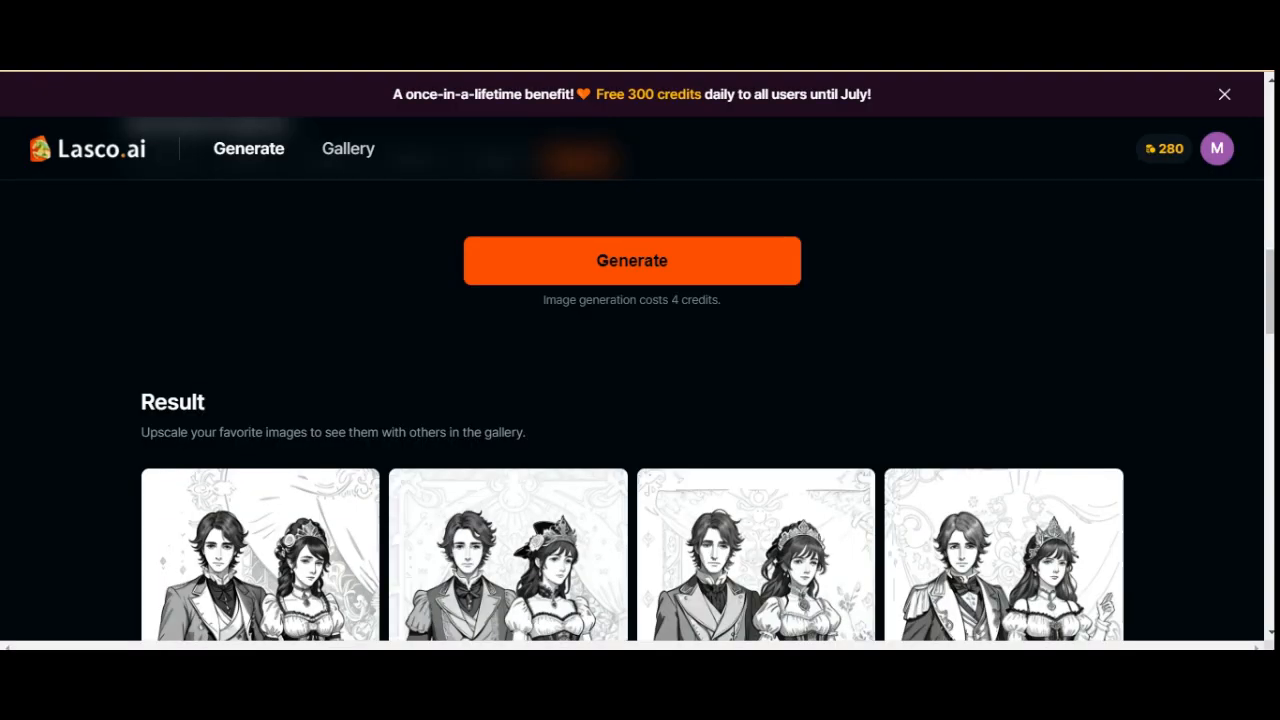
Switch to Lasco.ai and download the third and second couples of the newest result row and the second couple of the next row
{"action": "scroll", "coordinate": [640, 400], "scroll_direction": "down", "scroll_amount": 3}
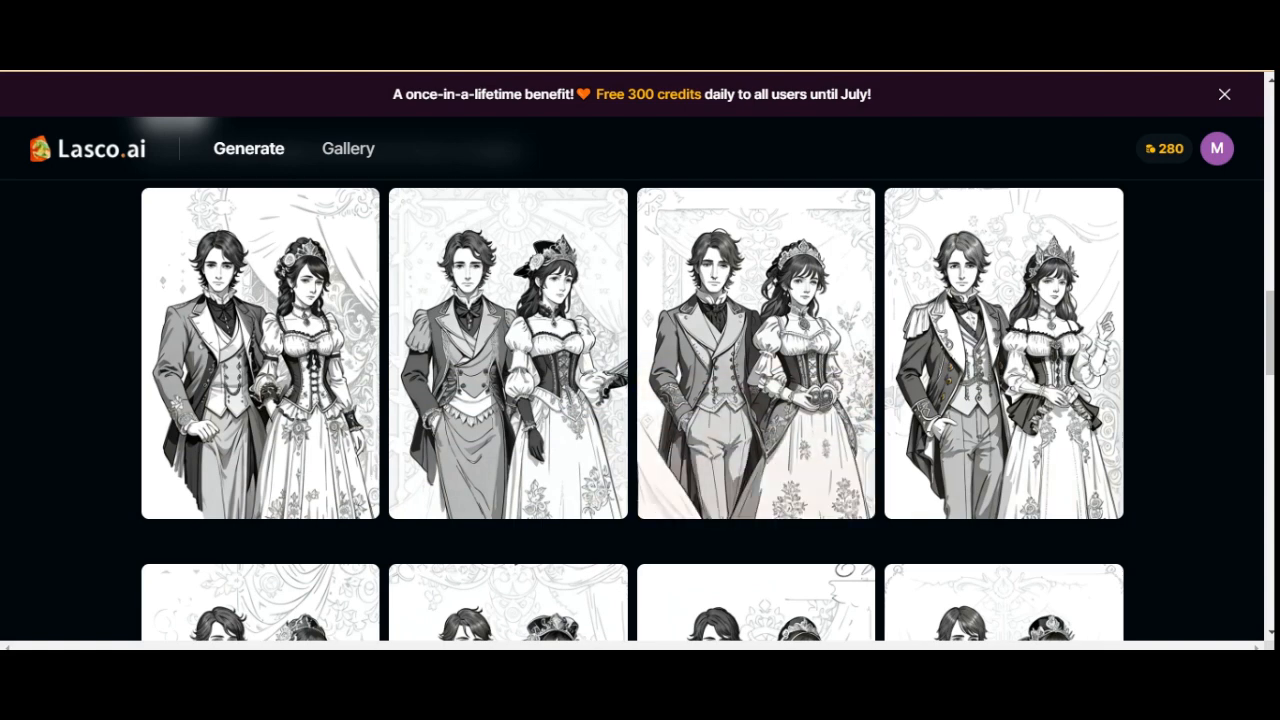
{"action": "left_click", "coordinate": [807, 492]}
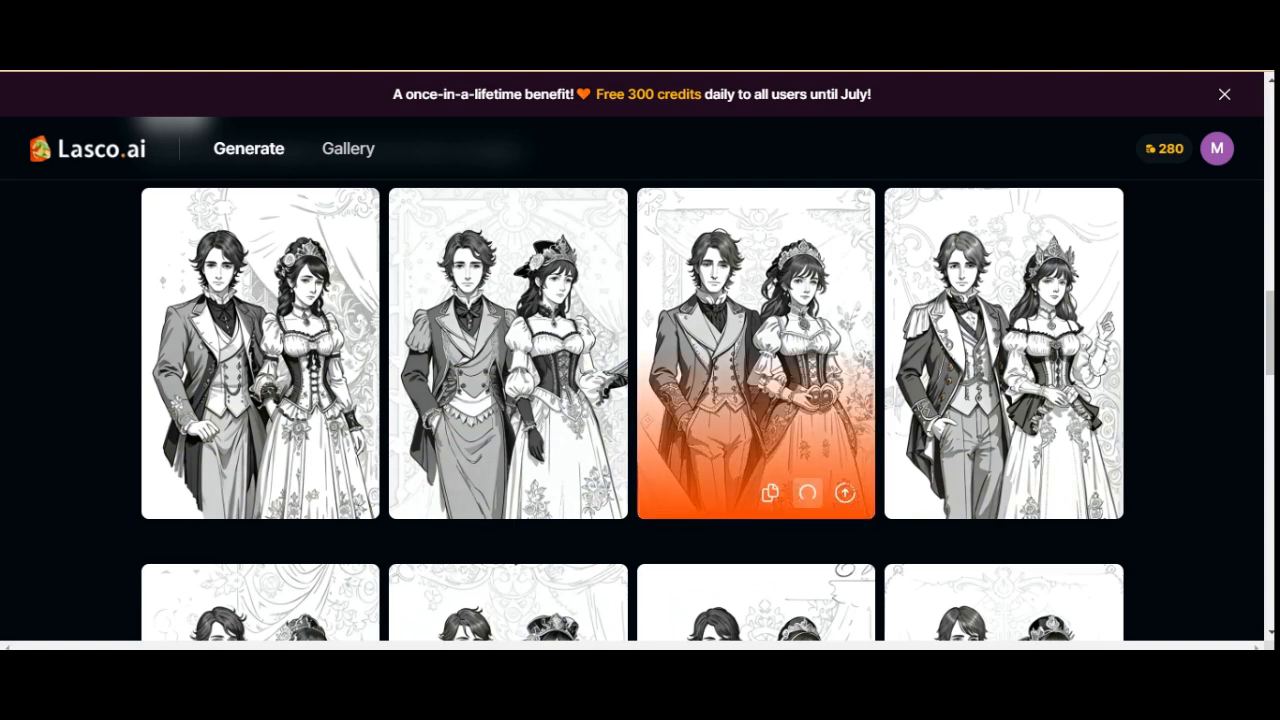
{"action": "mouse_move", "coordinate": [560, 492]}
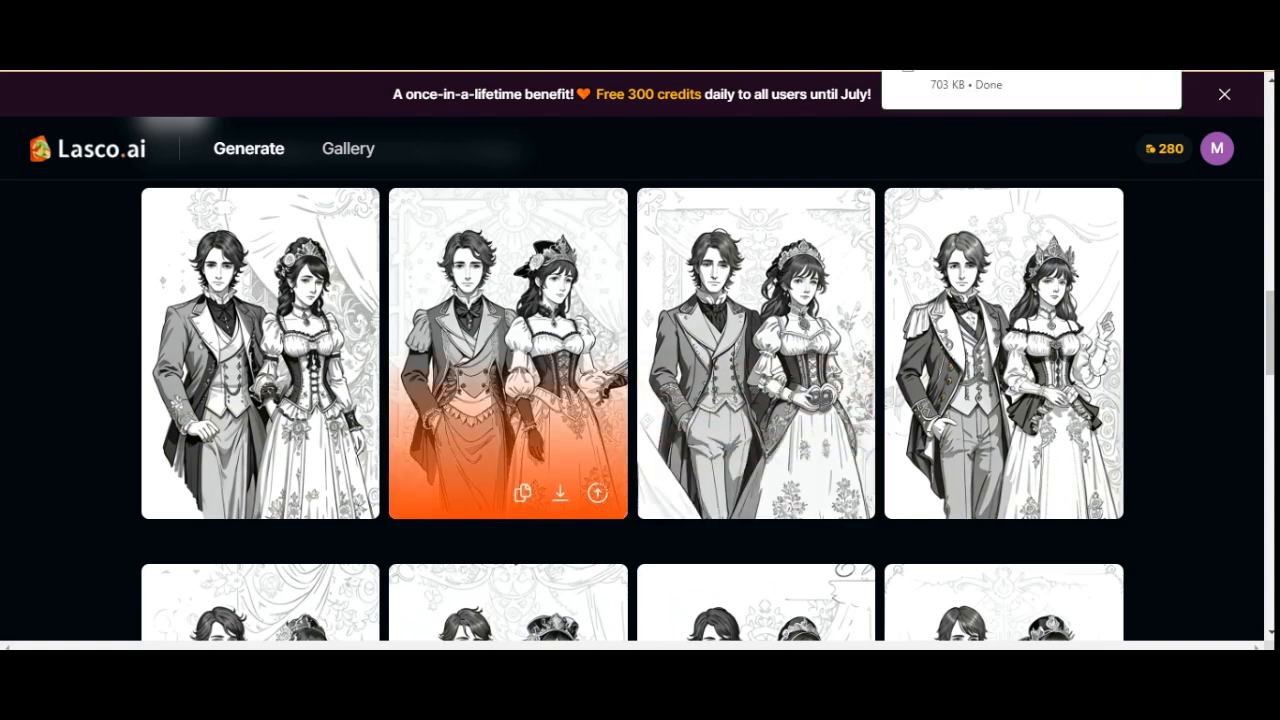
{"action": "left_click", "coordinate": [560, 492]}
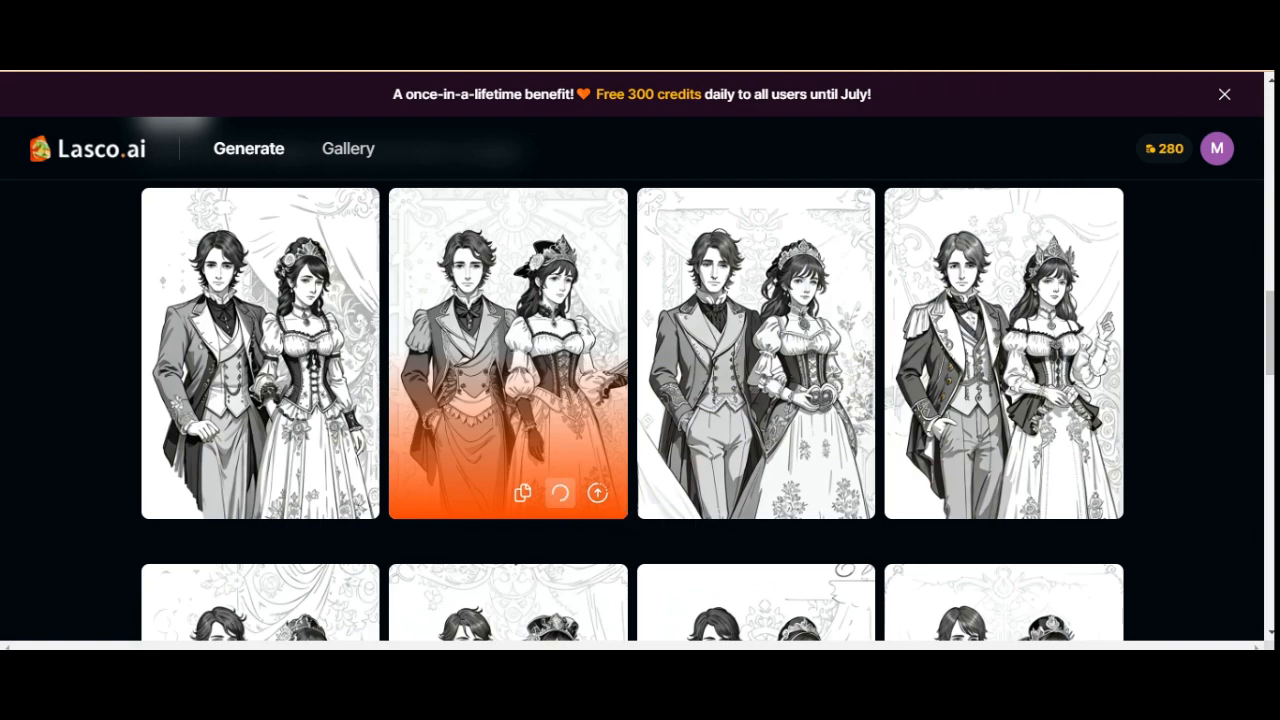
{"action": "scroll", "coordinate": [1000, 480], "scroll_direction": "down", "scroll_amount": 4}
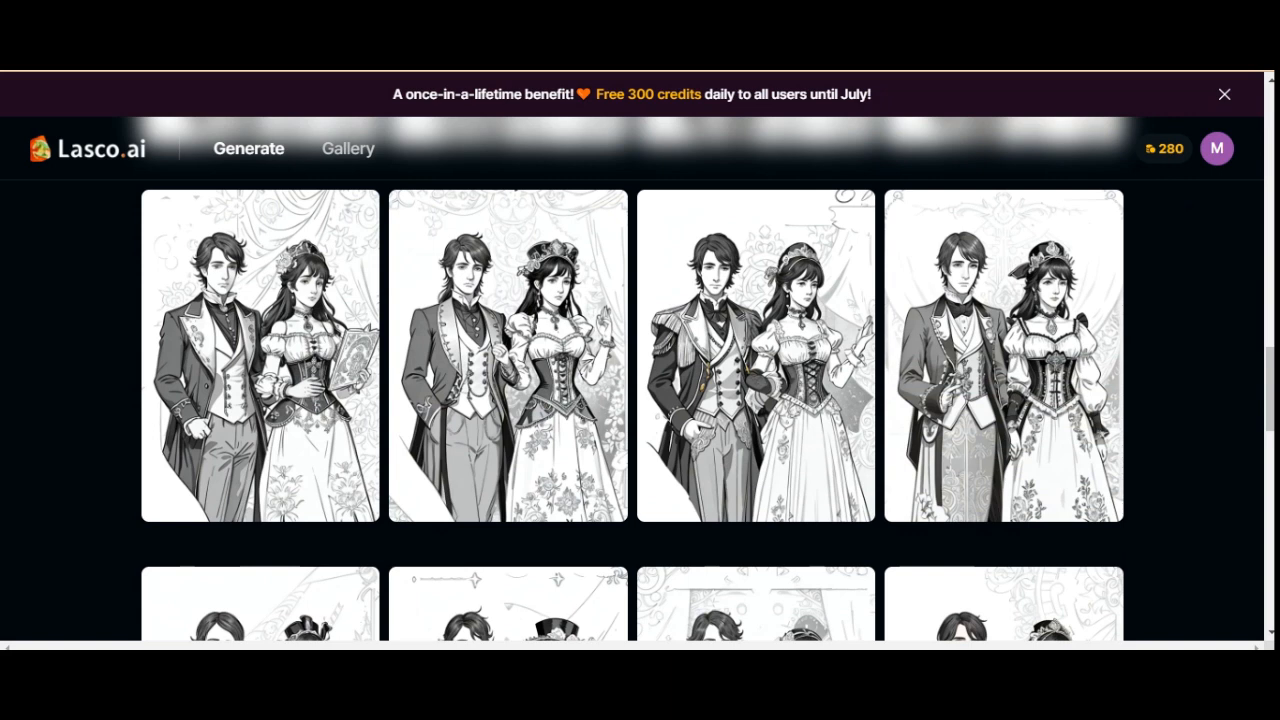
{"action": "mouse_move", "coordinate": [508, 440]}
{"action": "mouse_move", "coordinate": [541, 412]}
{"action": "left_click", "coordinate": [560, 495]}
Download the second couple of the third result row, the third of the fourth row and the fourth of the oldest row
{"action": "scroll", "coordinate": [508, 450], "scroll_direction": "down", "scroll_amount": 3}
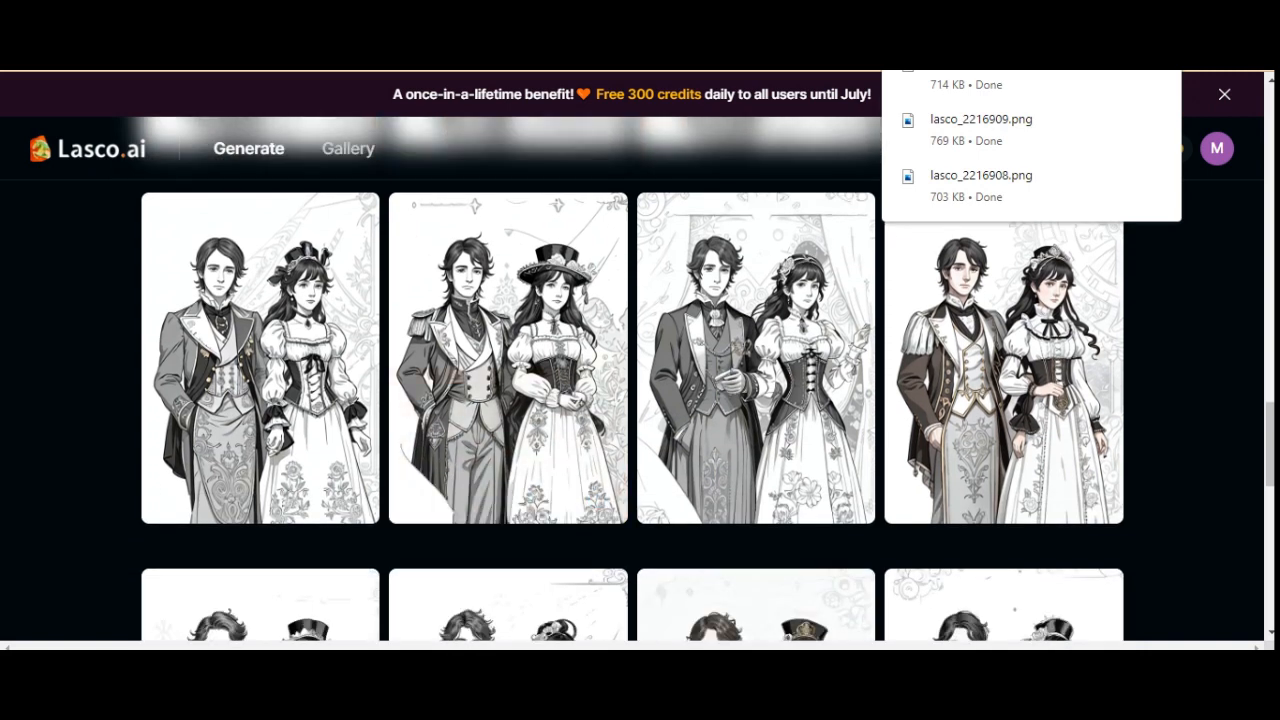
{"action": "left_click", "coordinate": [560, 497]}
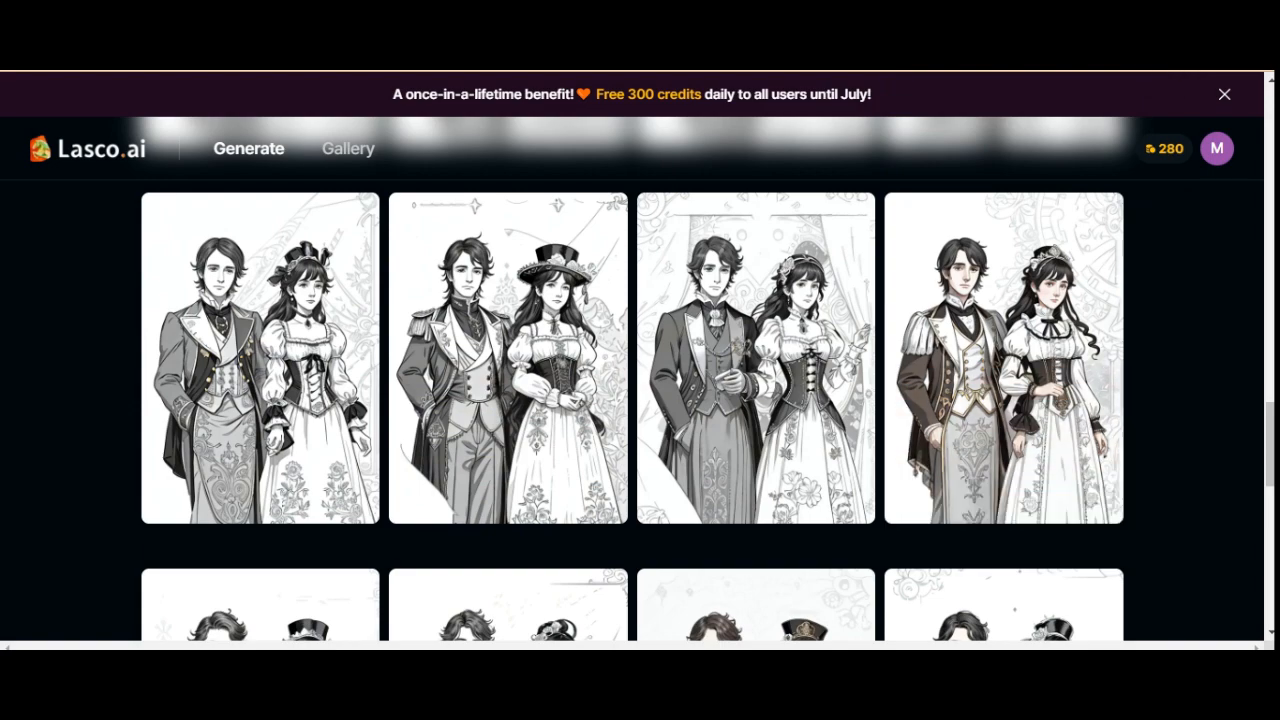
{"action": "scroll", "coordinate": [1004, 400], "scroll_direction": "down", "scroll_amount": 1}
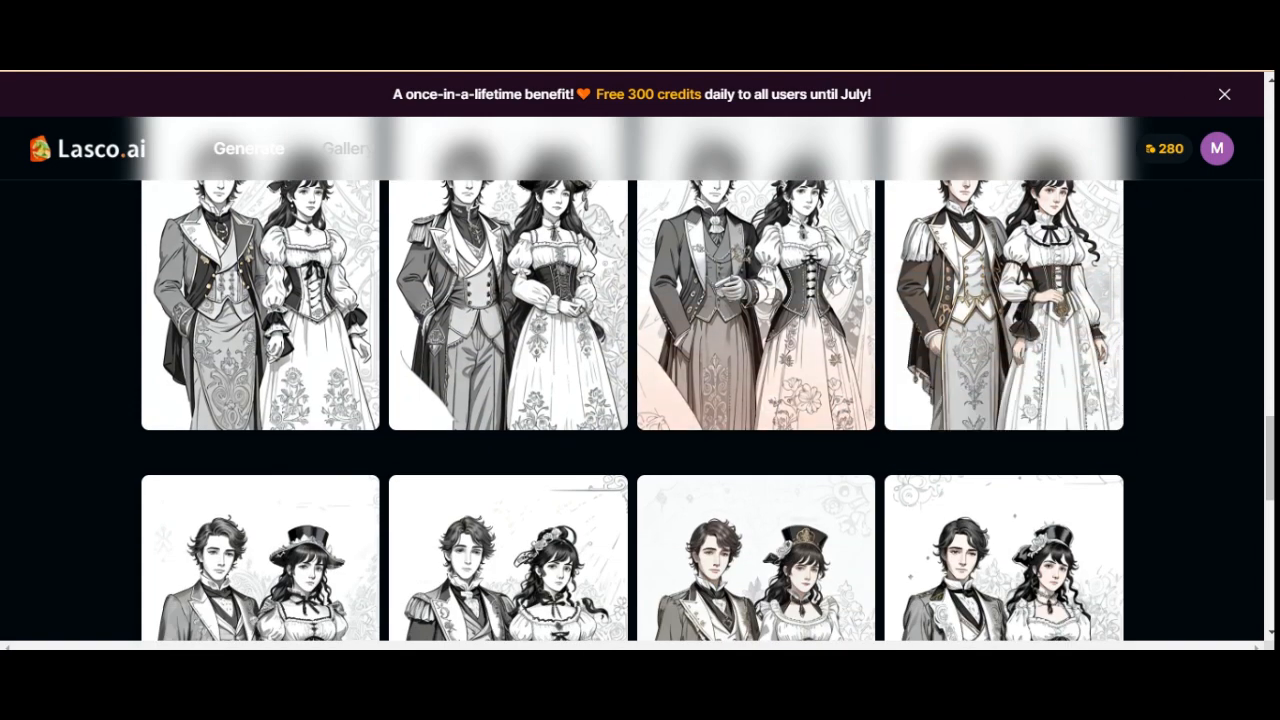
{"action": "scroll", "coordinate": [1004, 400], "scroll_direction": "down", "scroll_amount": 2}
{"action": "scroll", "coordinate": [631, 379], "scroll_direction": "down", "scroll_amount": 1}
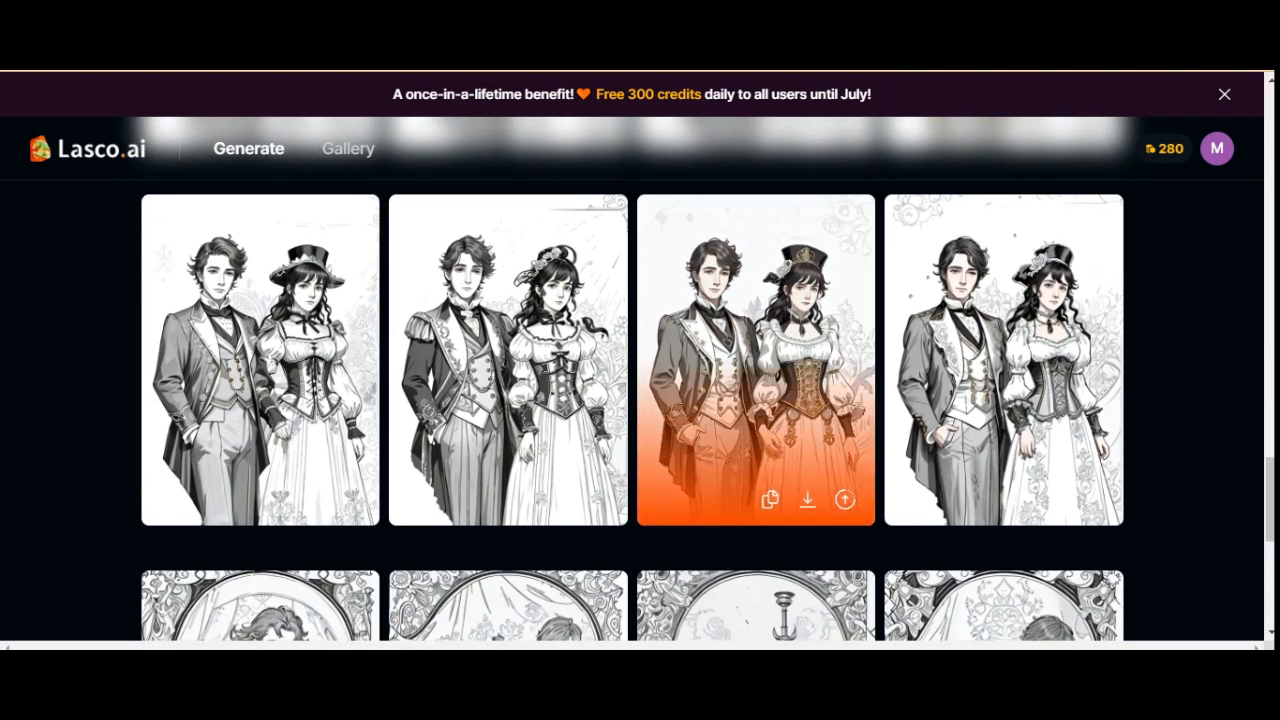
{"action": "left_click", "coordinate": [807, 499]}
{"action": "scroll", "coordinate": [807, 499], "scroll_direction": "down", "scroll_amount": 4}
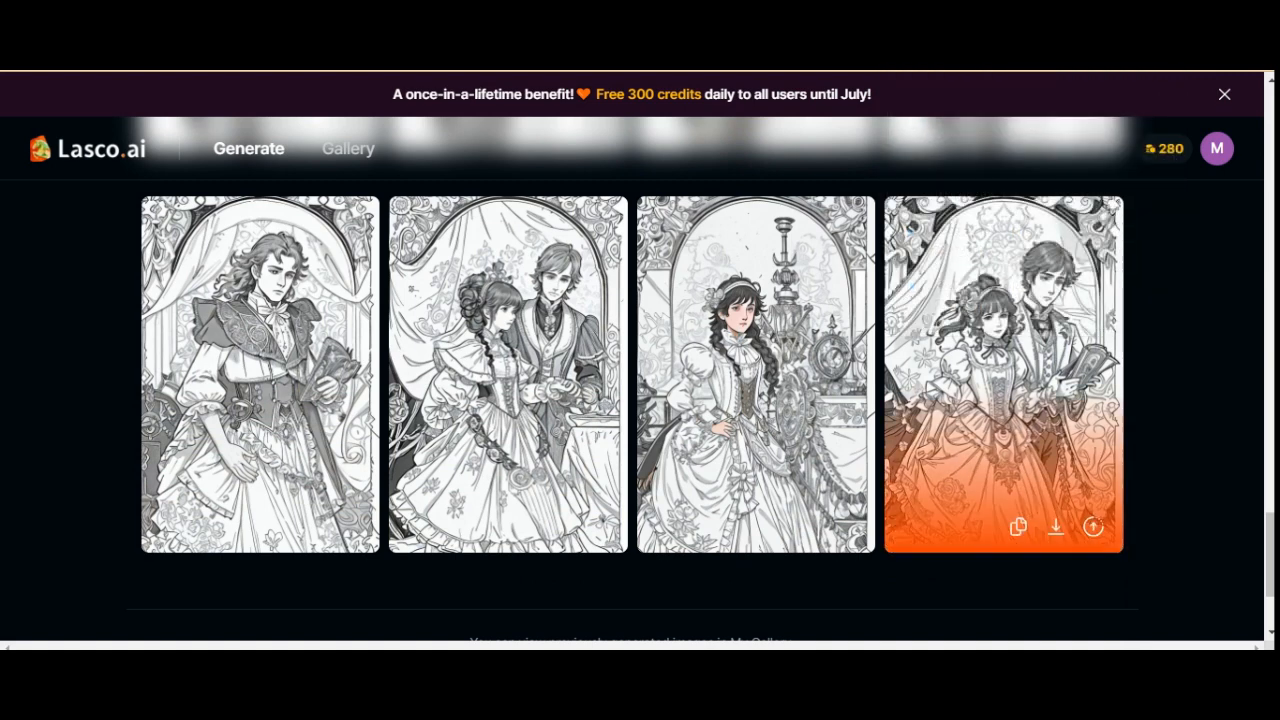
{"action": "left_click", "coordinate": [1055, 526]}
Increase the Image similarity of the couple001.jpg reference in the Lasco.ai generation settings
{"action": "scroll", "coordinate": [1055, 526], "scroll_direction": "up", "scroll_amount": 4}
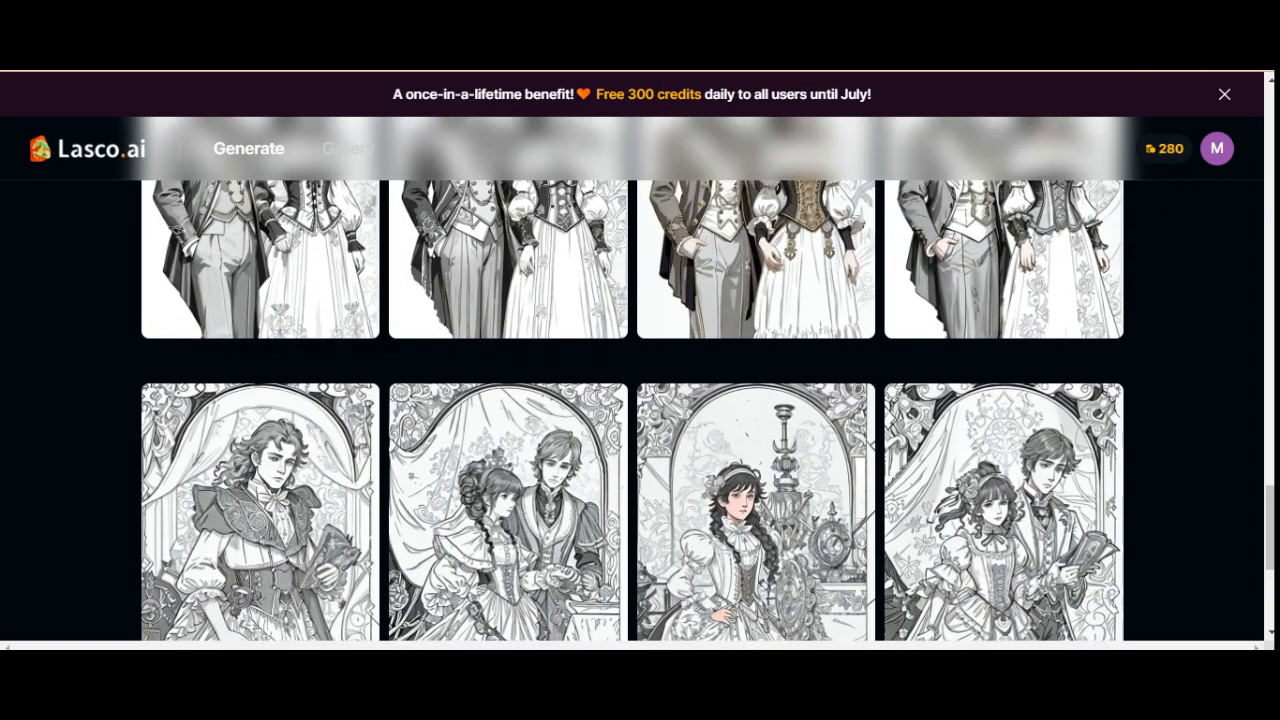
{"action": "scroll", "coordinate": [1055, 526], "scroll_direction": "up", "scroll_amount": 15}
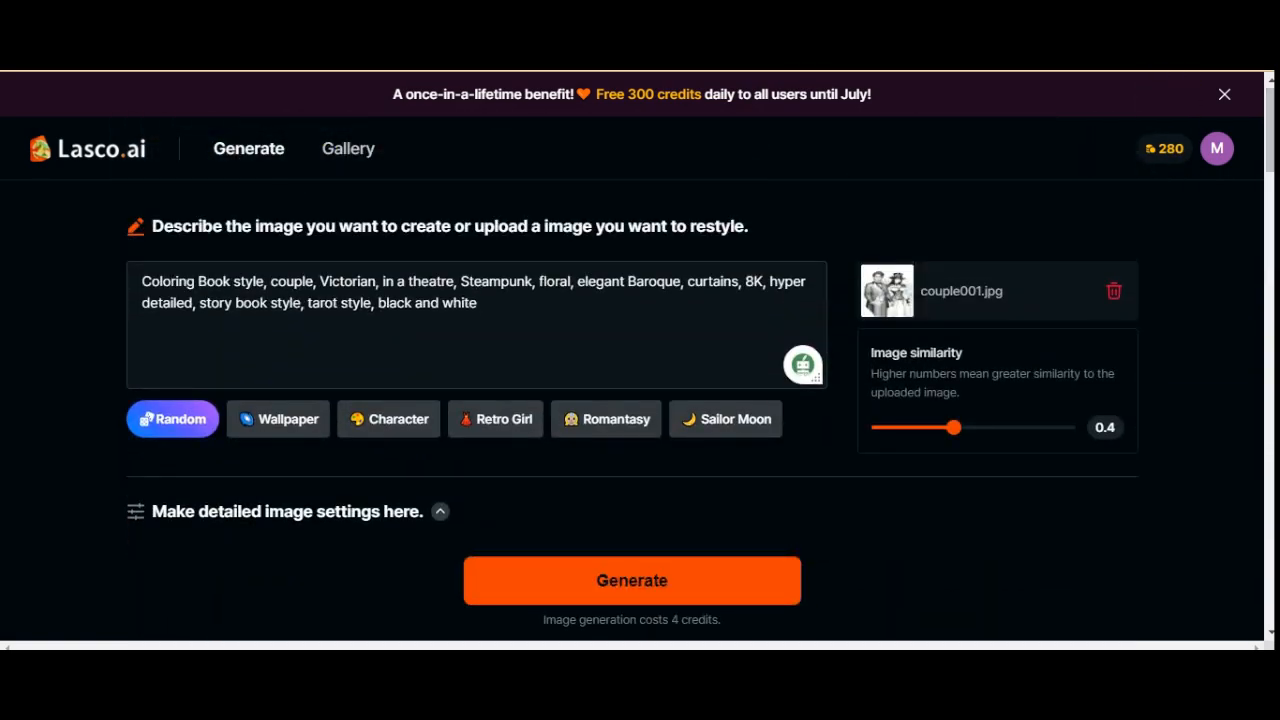
{"action": "left_click_drag", "start_coordinate": [953, 427], "coordinate": [992, 427]}
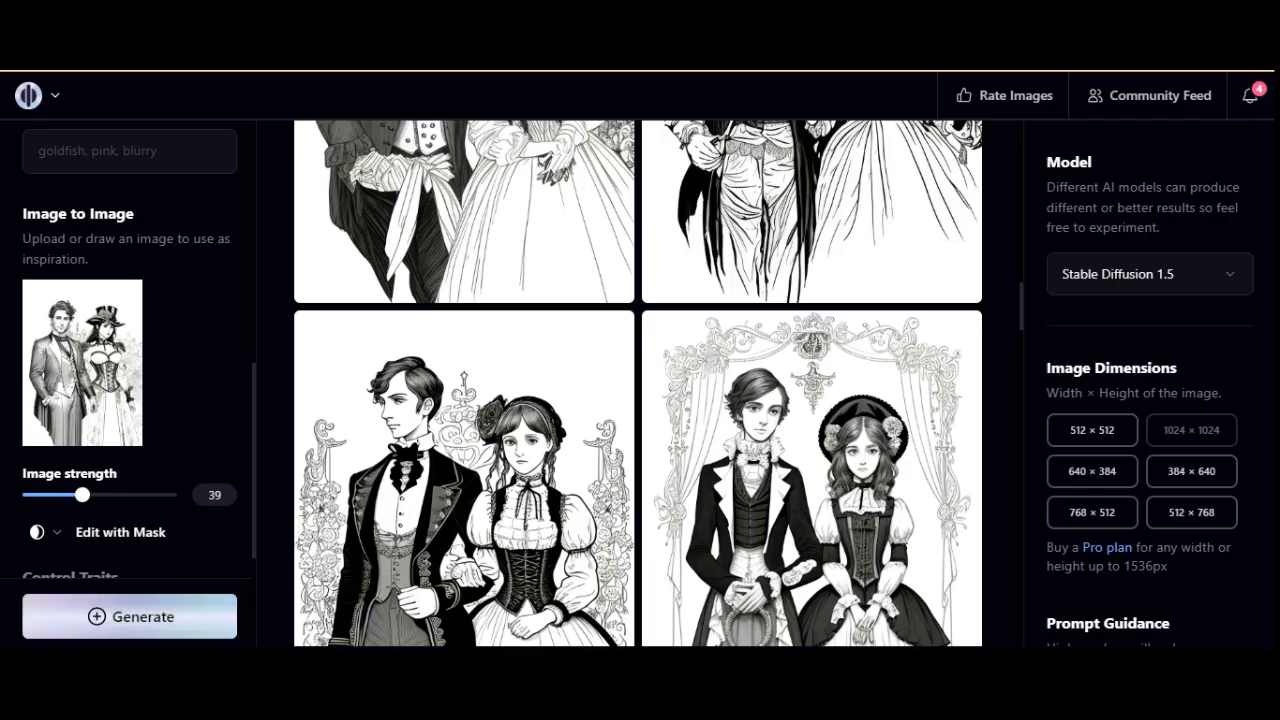
Return to Playground AI, review the latest couples, replace the reference with lasco_2216752 from Downloads and generate a batch at image strength 30
{"action": "scroll", "coordinate": [811, 440], "scroll_direction": "up", "scroll_amount": 7}
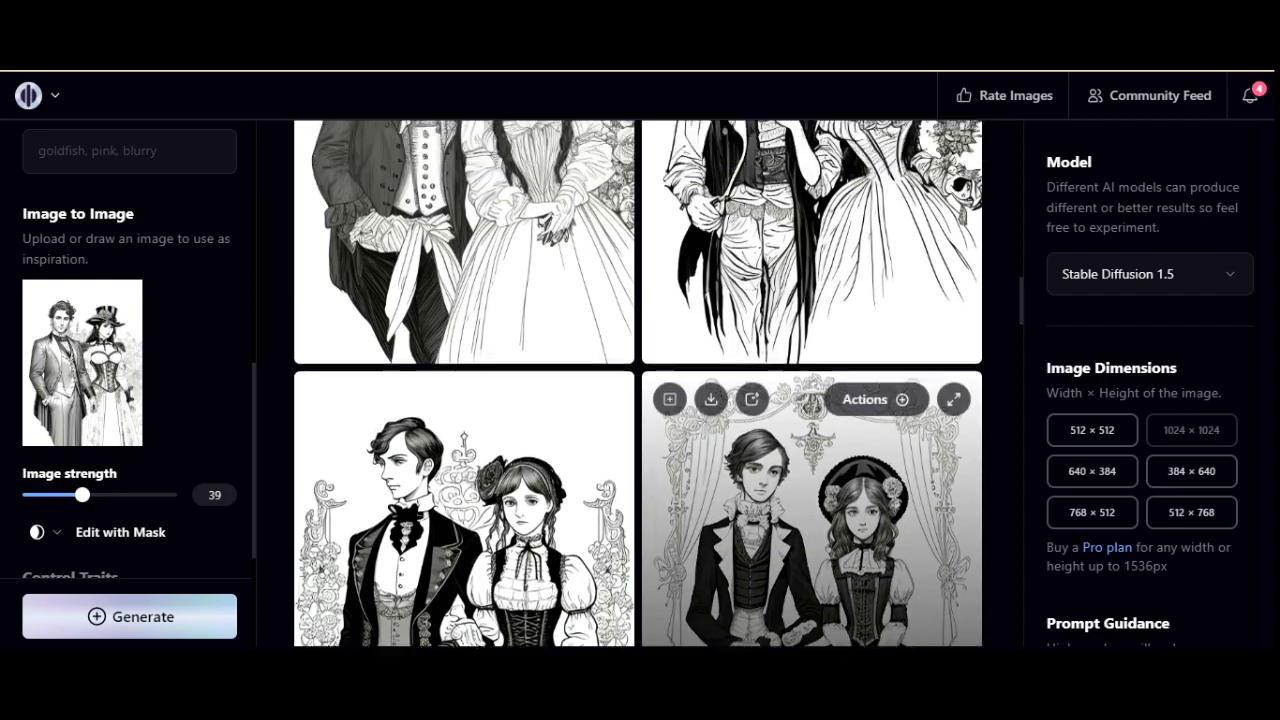
{"action": "scroll", "coordinate": [811, 440], "scroll_direction": "up", "scroll_amount": 6}
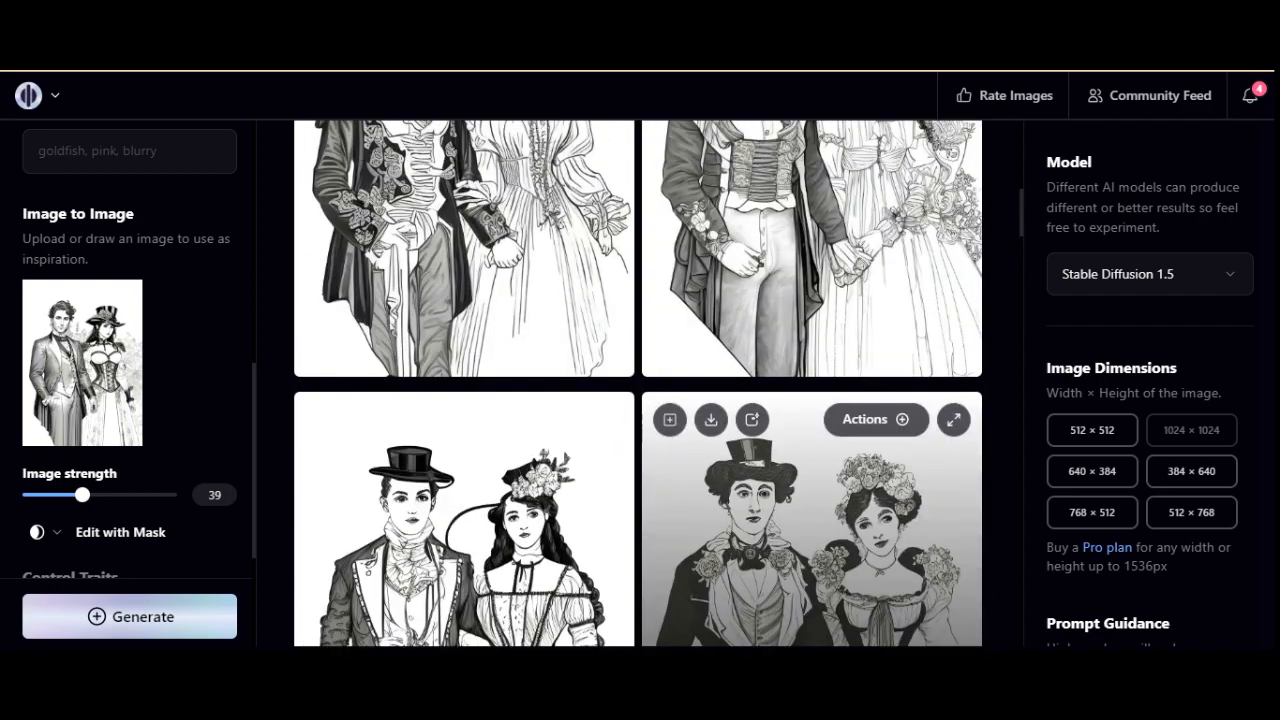
{"action": "scroll", "coordinate": [811, 440], "scroll_direction": "up", "scroll_amount": 3}
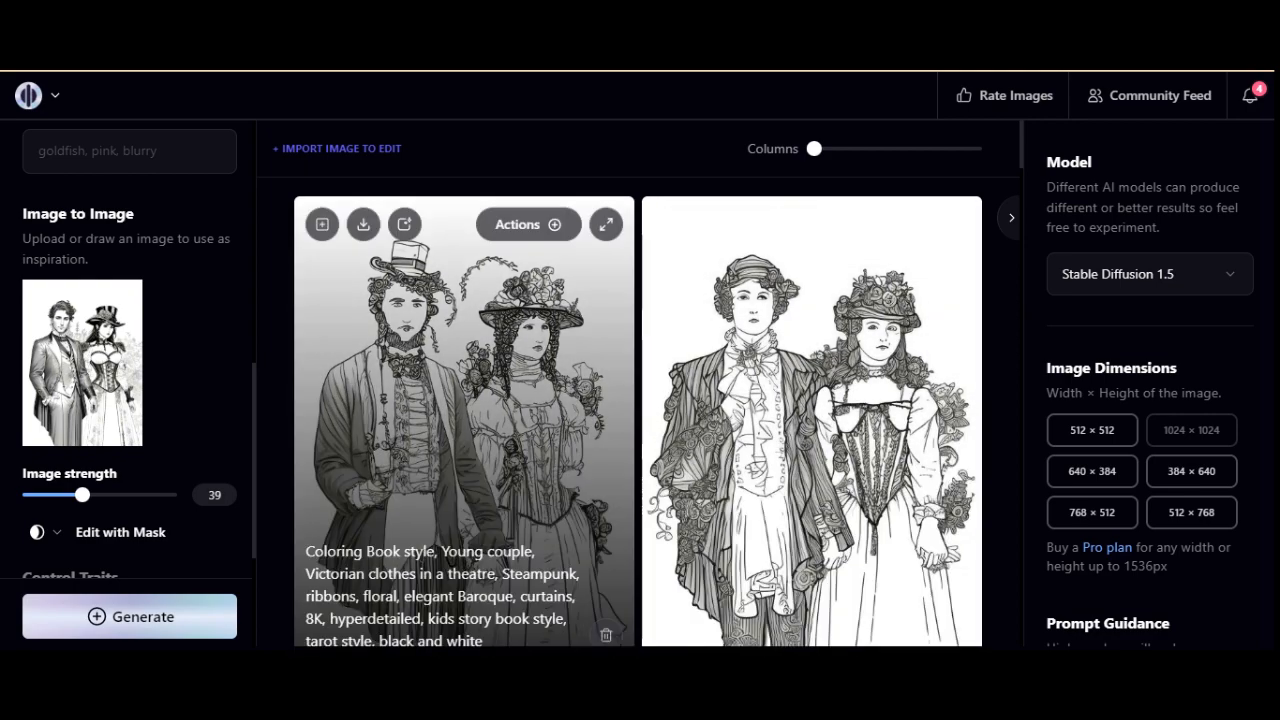
{"action": "left_click", "coordinate": [123, 298]}
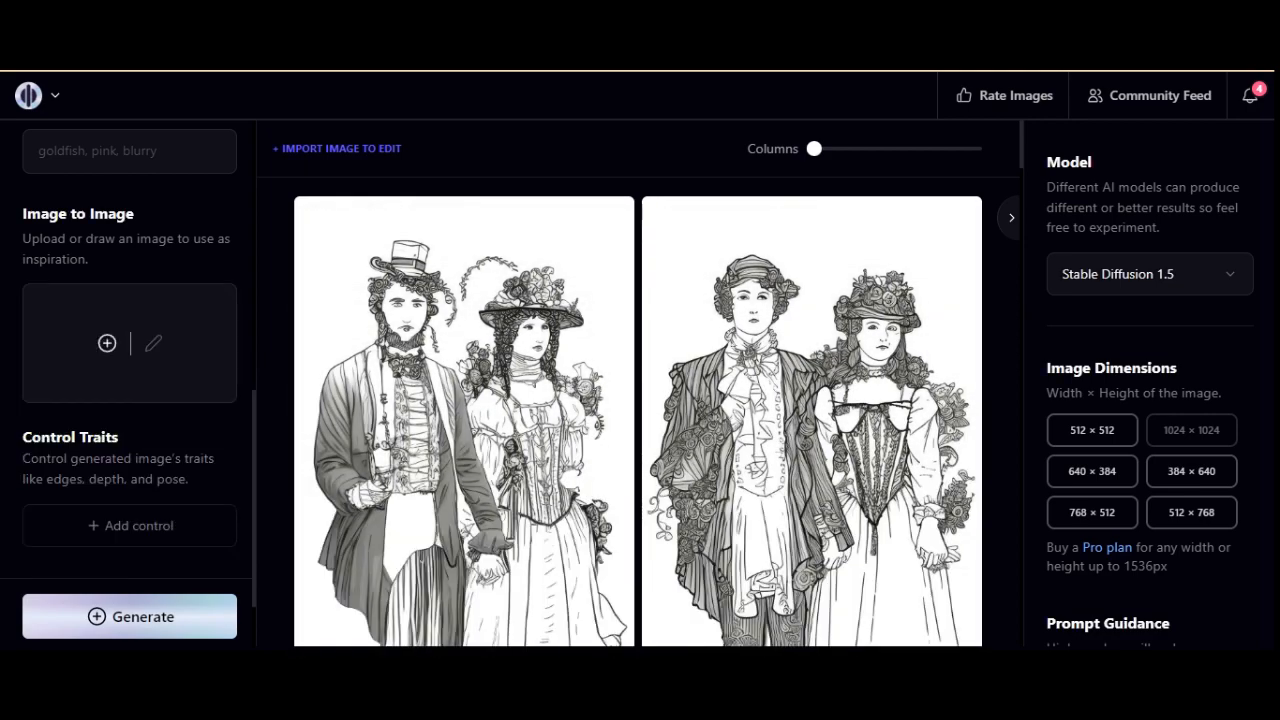
{"action": "left_click", "coordinate": [107, 343]}
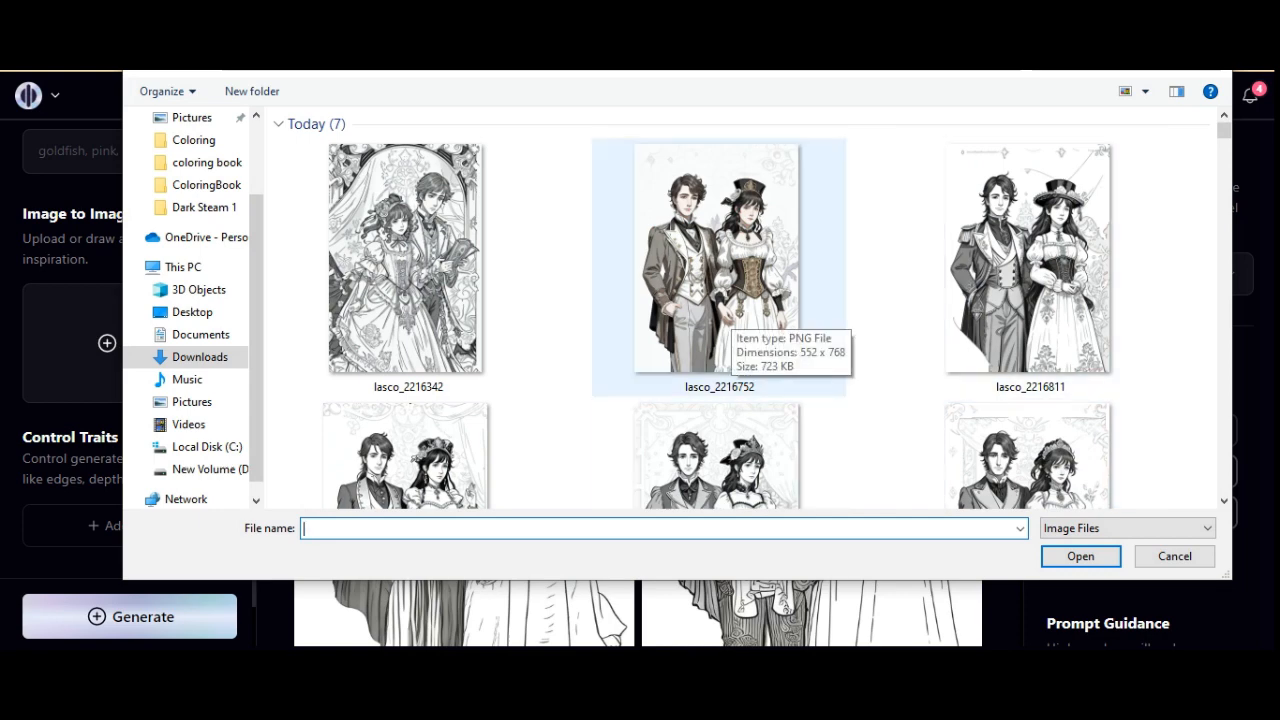
{"action": "left_click", "coordinate": [730, 310]}
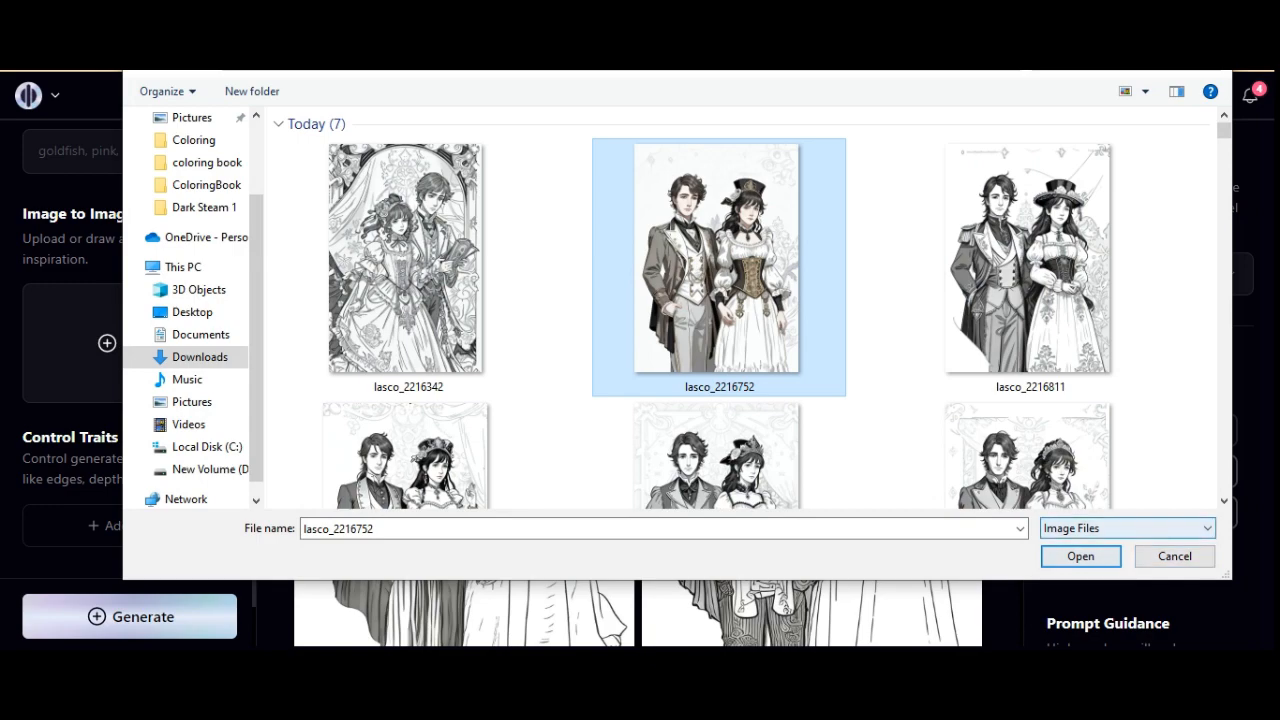
{"action": "left_click", "coordinate": [1080, 556]}
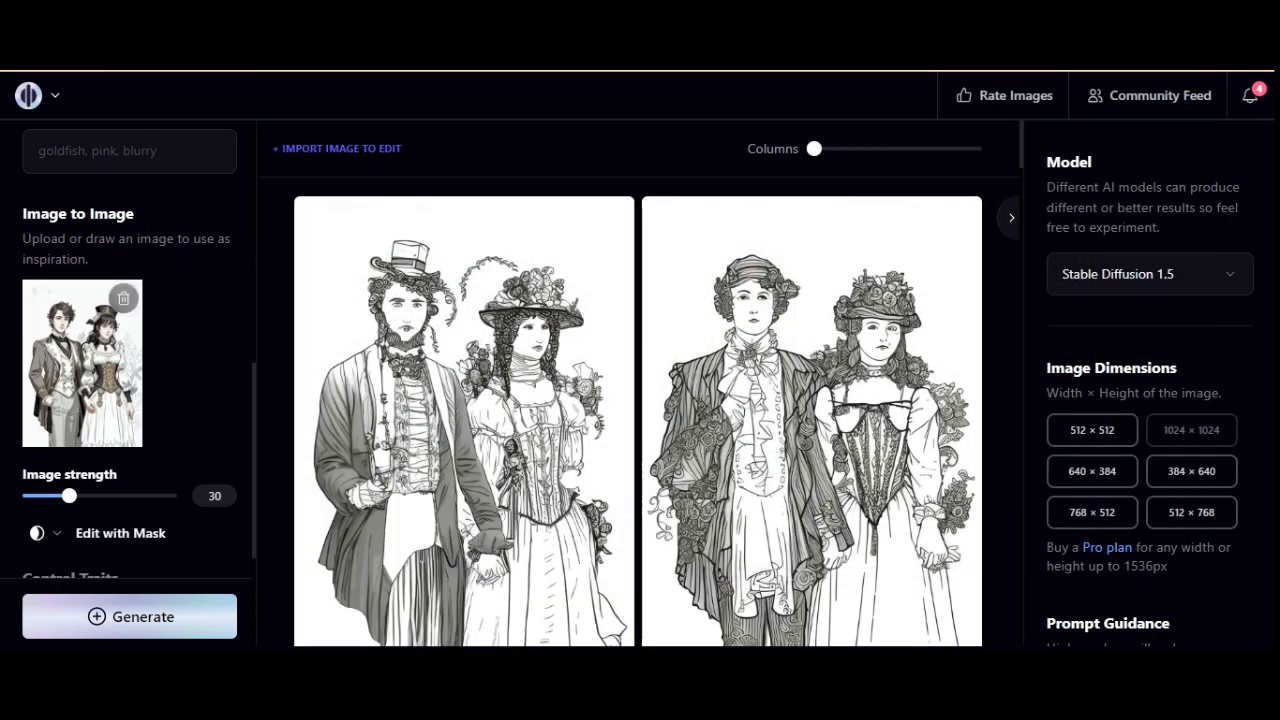
{"action": "left_click", "coordinate": [130, 616]}
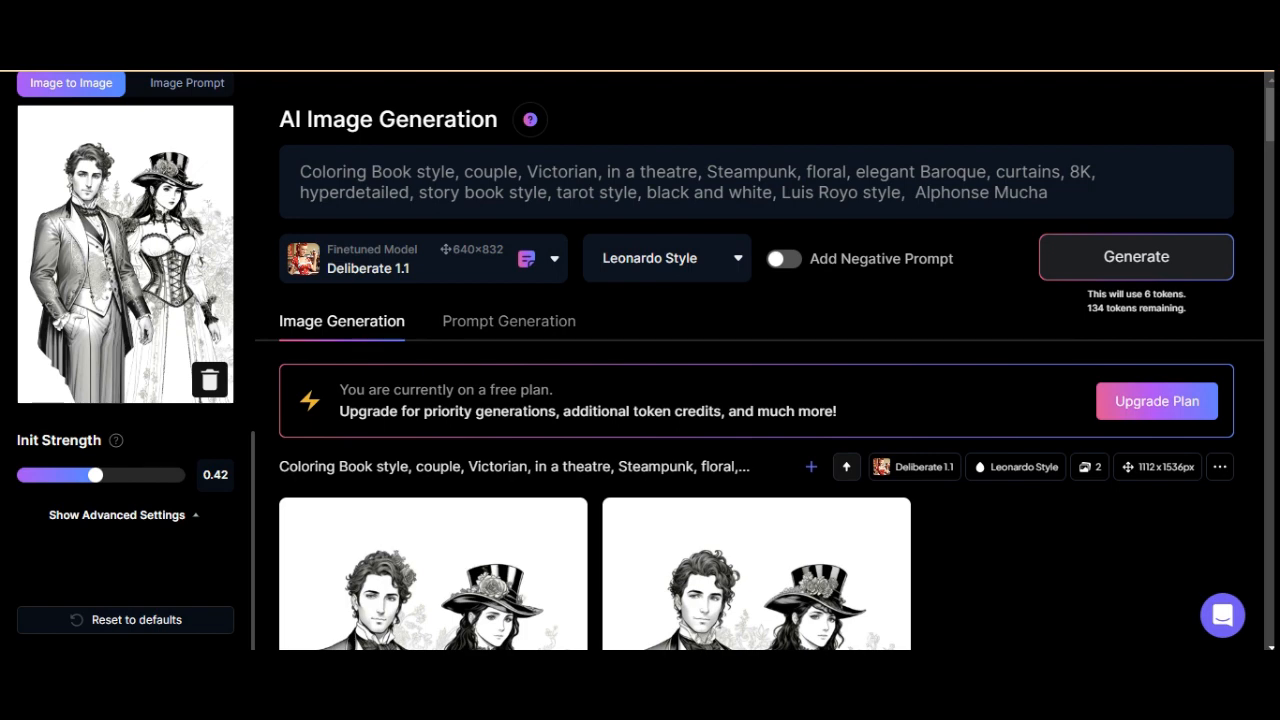
Switch to Leonardo.Ai and compare the newest pair of couples with the previously generated pair
{"action": "scroll", "coordinate": [756, 500], "scroll_direction": "down", "scroll_amount": 2}
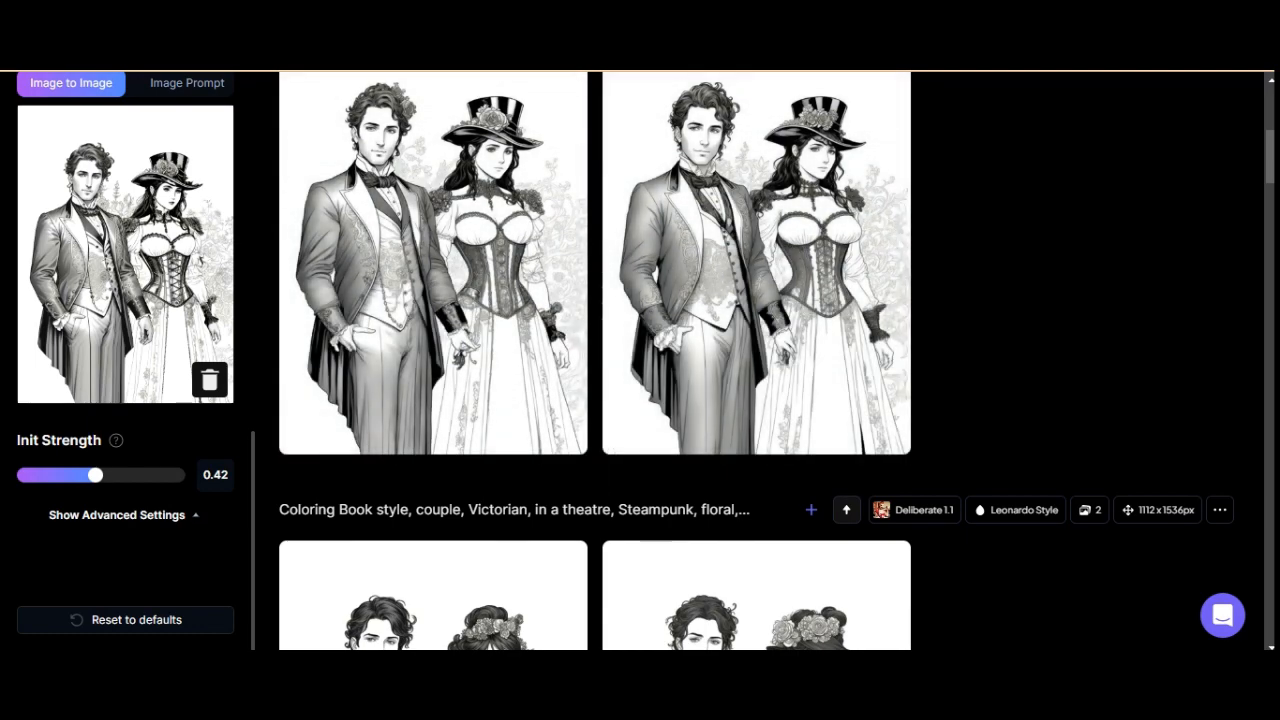
{"action": "scroll", "coordinate": [756, 300], "scroll_direction": "down", "scroll_amount": 4}
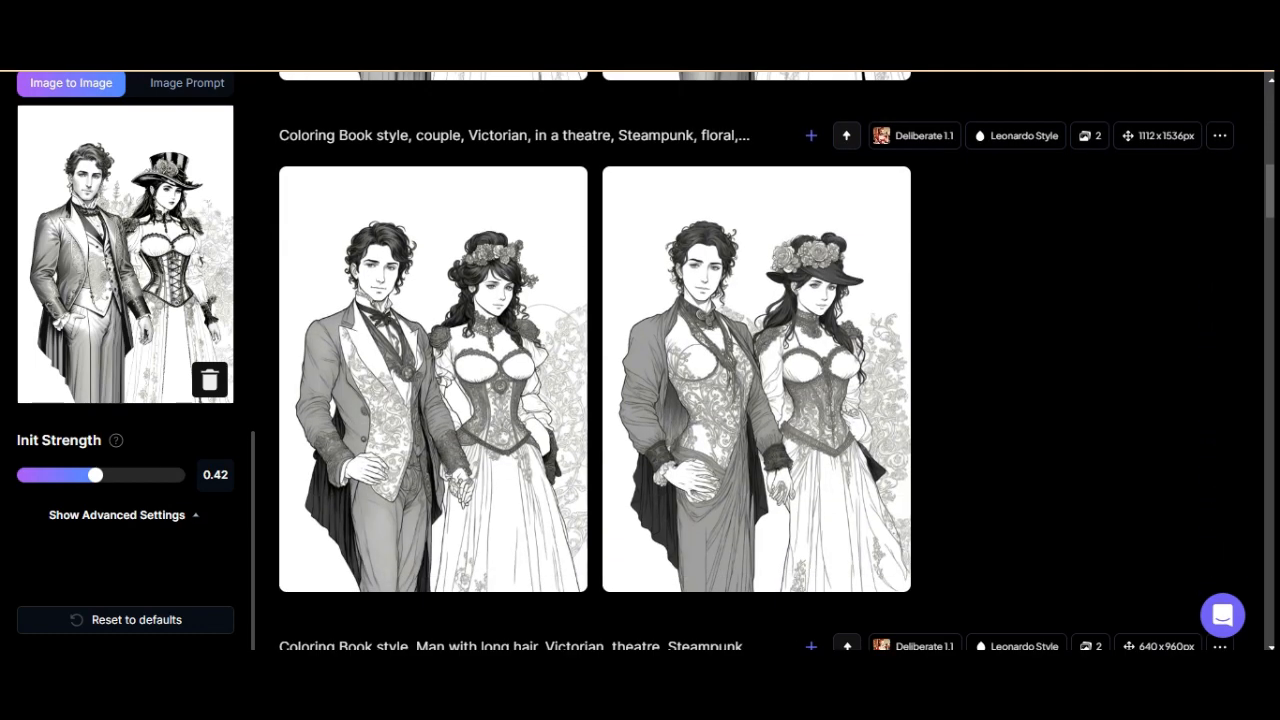
Examine the newest pair of Leonardo.Ai couples in full against the Image to Image reference
{"action": "scroll", "coordinate": [756, 360], "scroll_direction": "up", "scroll_amount": 7}
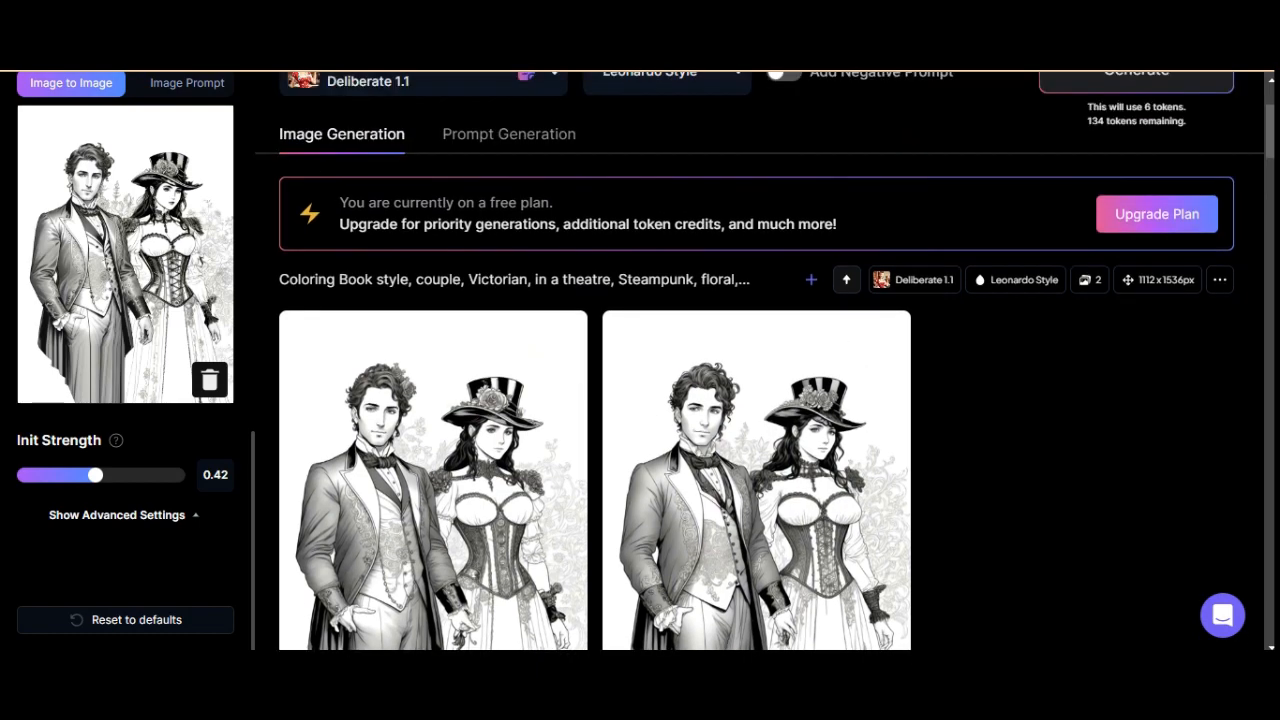
{"action": "scroll", "coordinate": [756, 400], "scroll_direction": "down", "scroll_amount": 1}
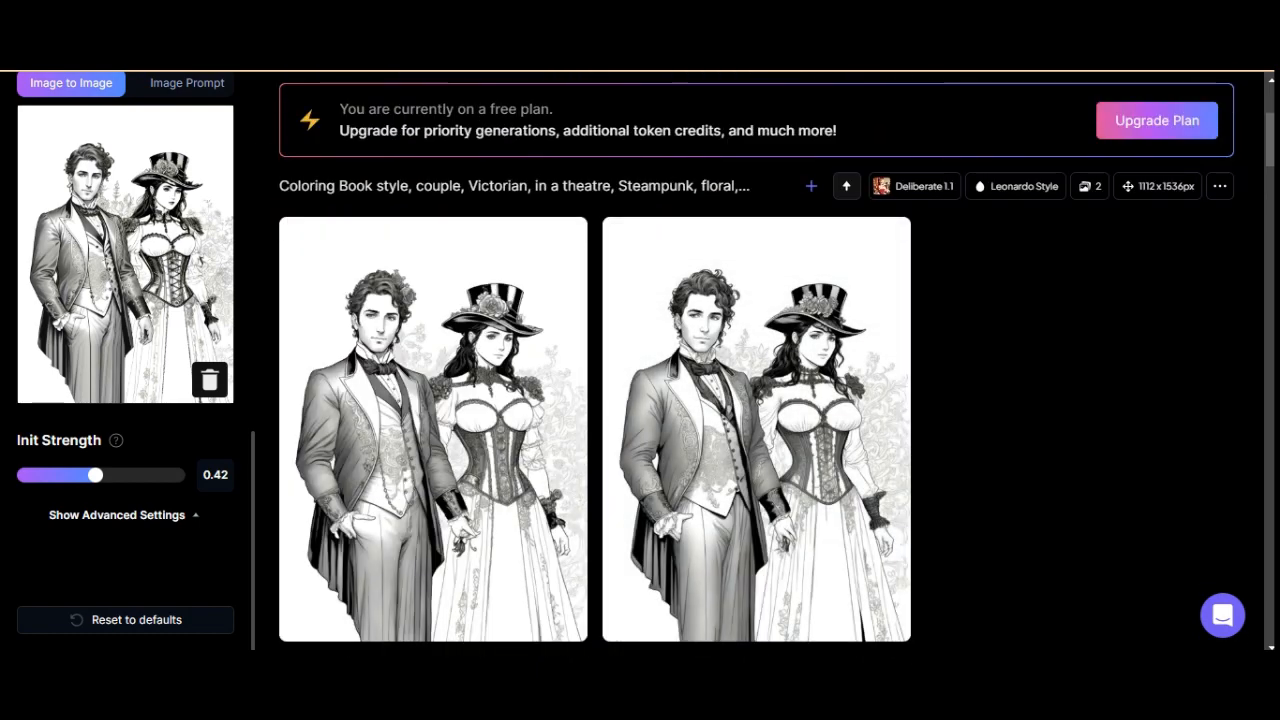
{"action": "mouse_move", "coordinate": [433, 429]}
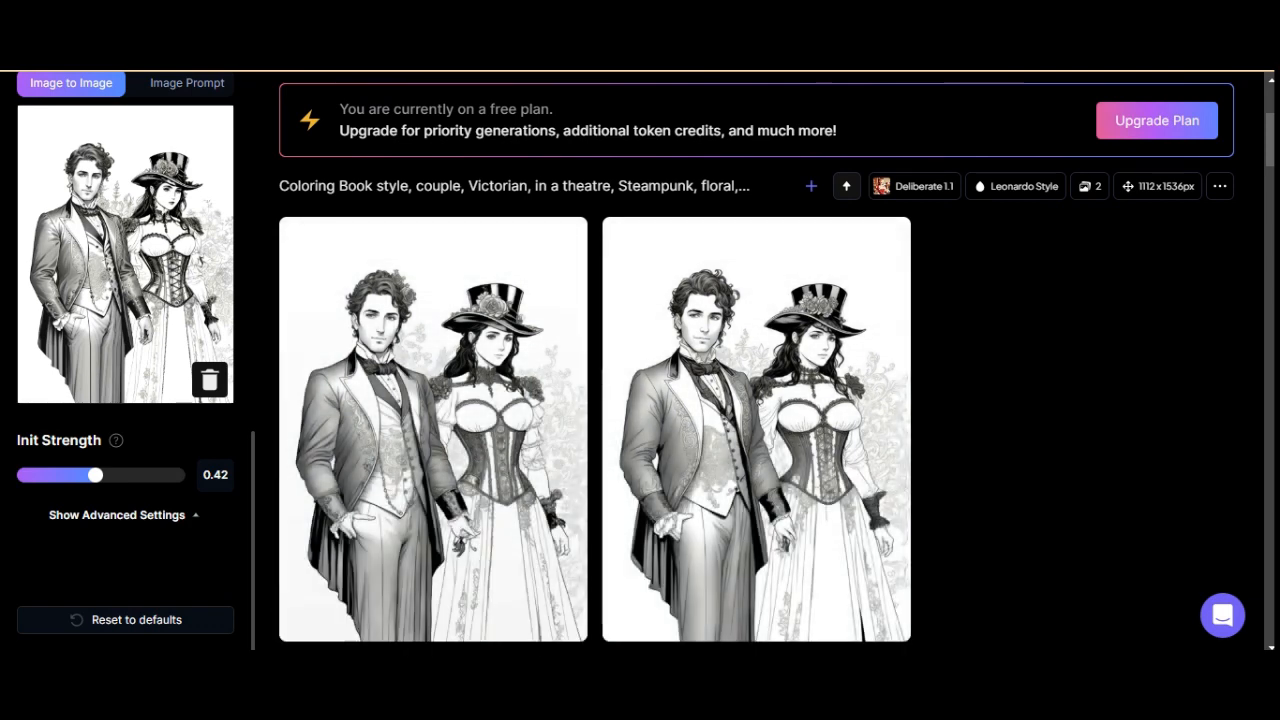
{"action": "mouse_move", "coordinate": [458, 534]}
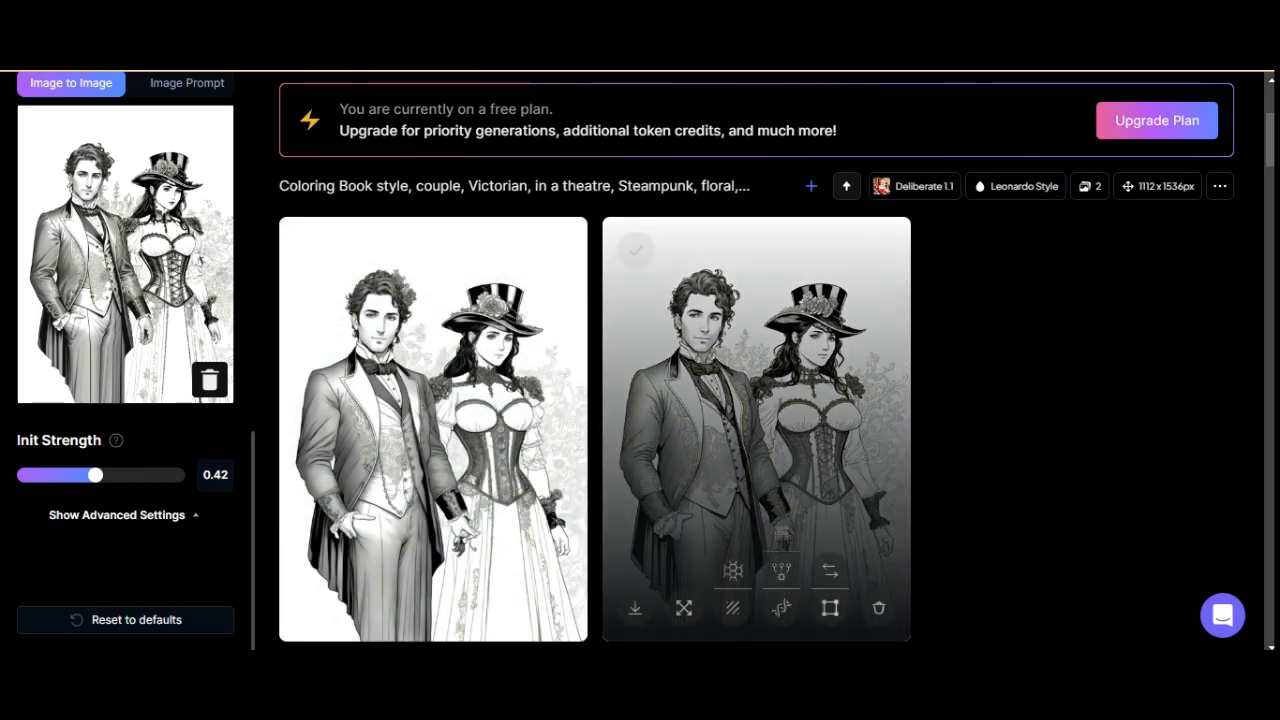
{"action": "scroll", "coordinate": [756, 430], "scroll_direction": "up", "scroll_amount": 3}
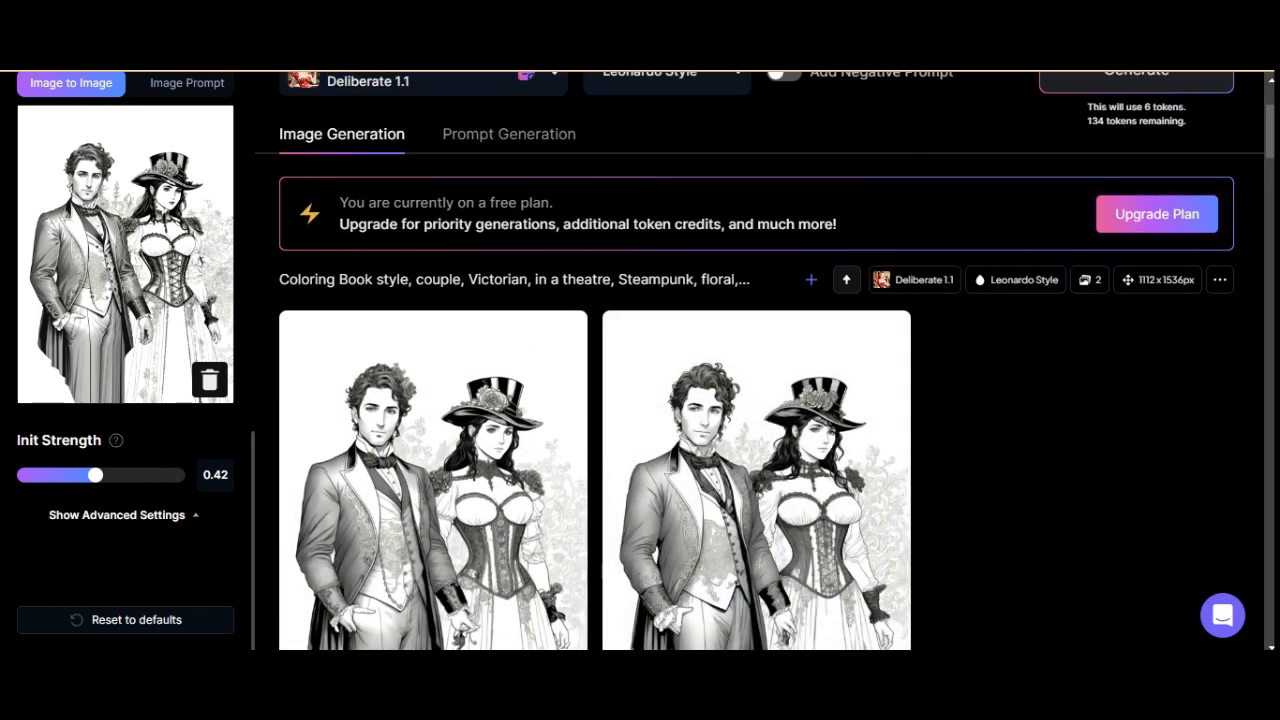
Switch to Playground AI, review the newest batch of couples and download the second couple of its second row
{"action": "key", "text": "ctrl+Return"}
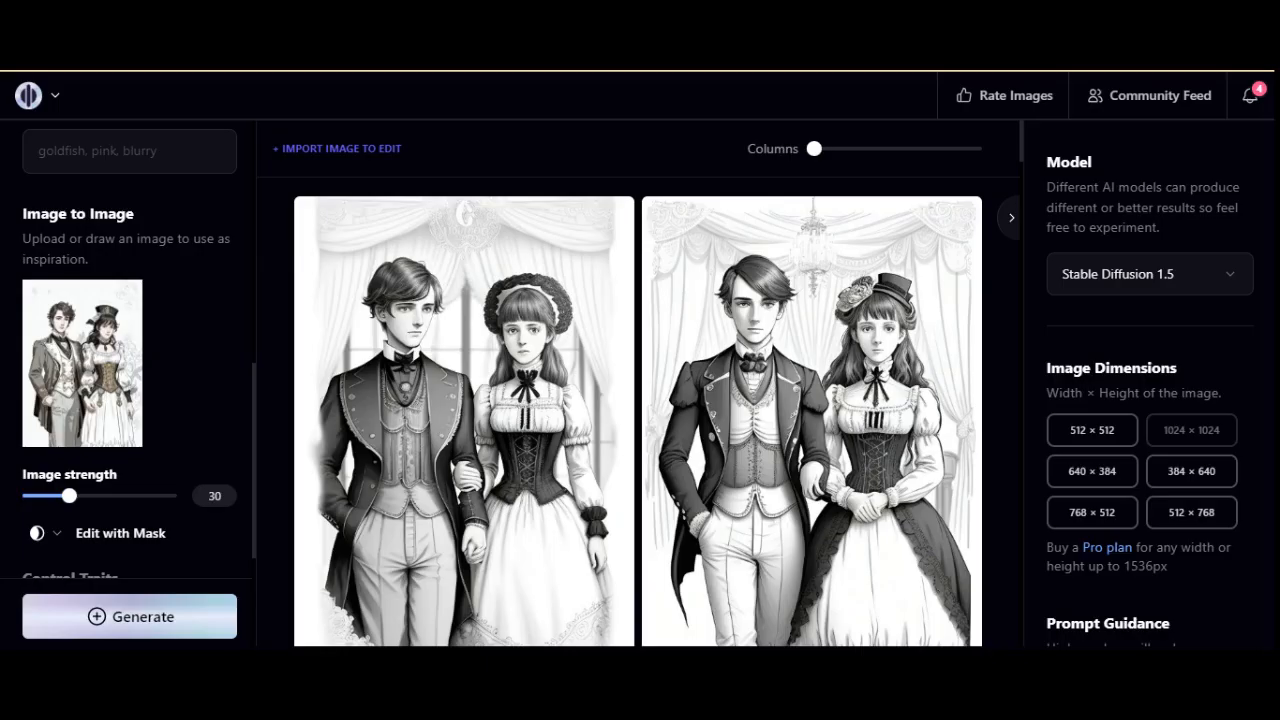
{"action": "scroll", "coordinate": [812, 420], "scroll_direction": "down", "scroll_amount": 2}
{"action": "scroll", "coordinate": [464, 420], "scroll_direction": "up", "scroll_amount": 2}
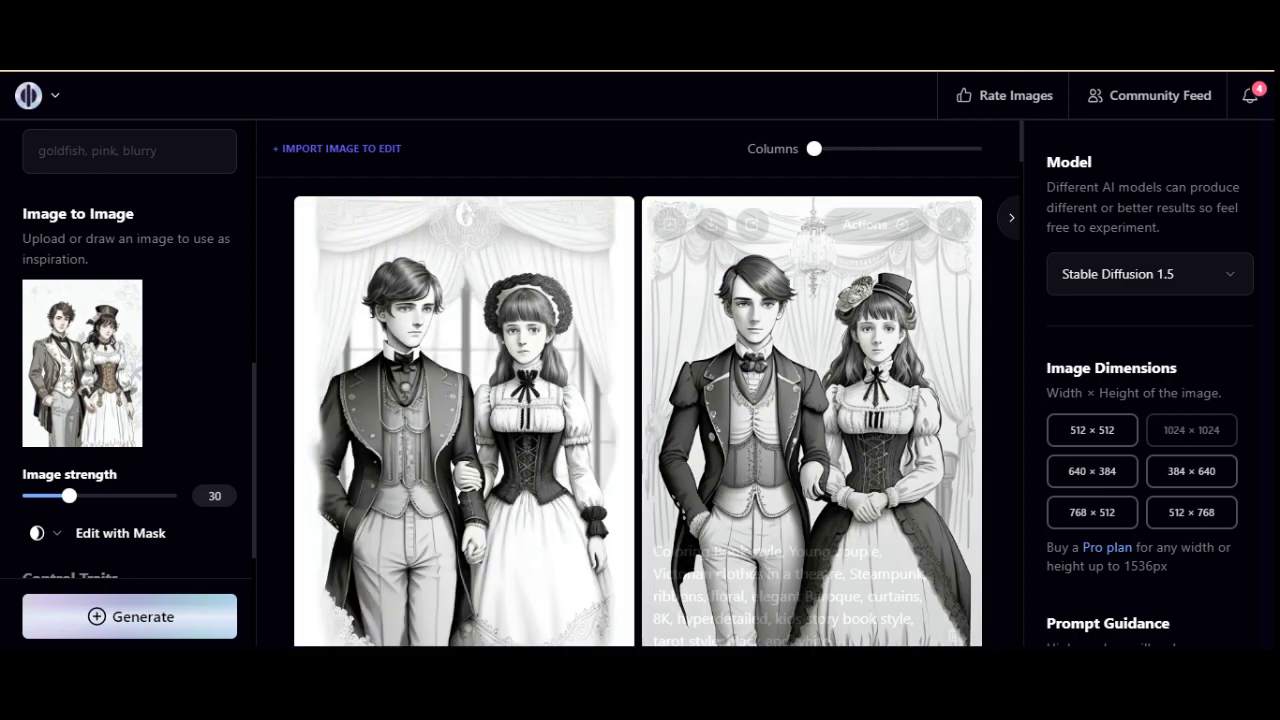
{"action": "scroll", "coordinate": [638, 412], "scroll_direction": "down", "scroll_amount": 5}
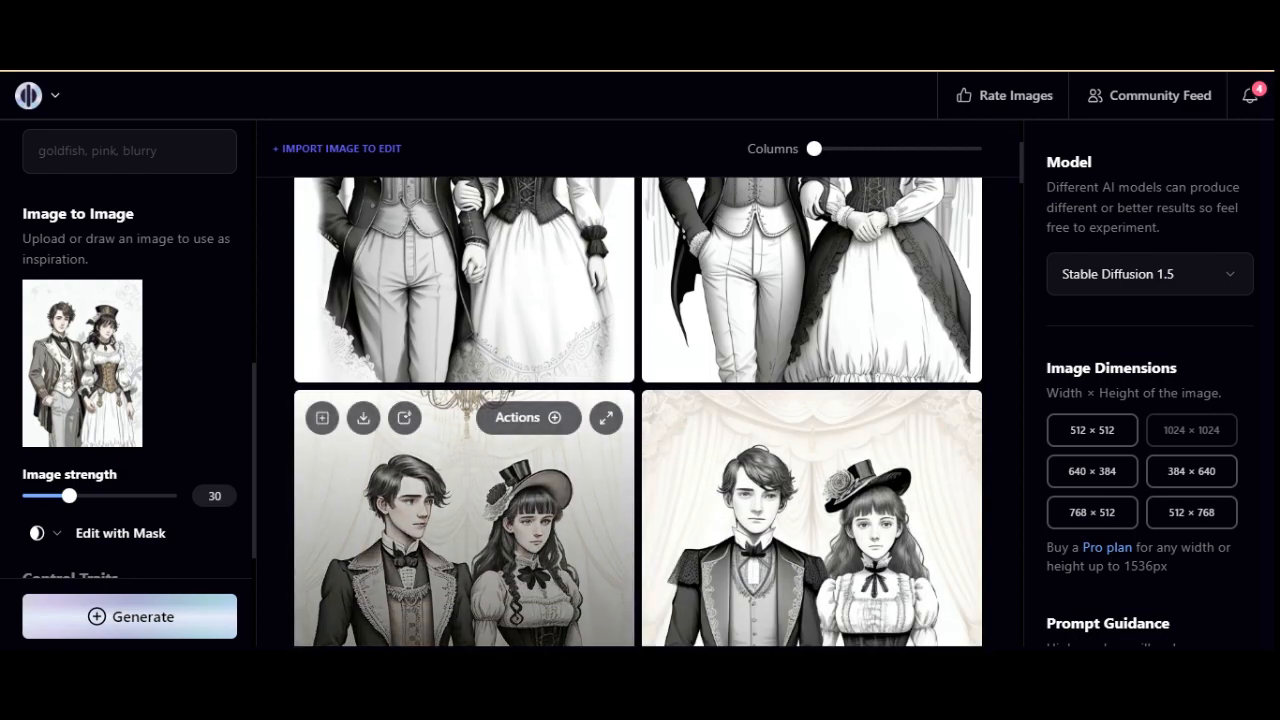
{"action": "scroll", "coordinate": [638, 400], "scroll_direction": "down", "scroll_amount": 2}
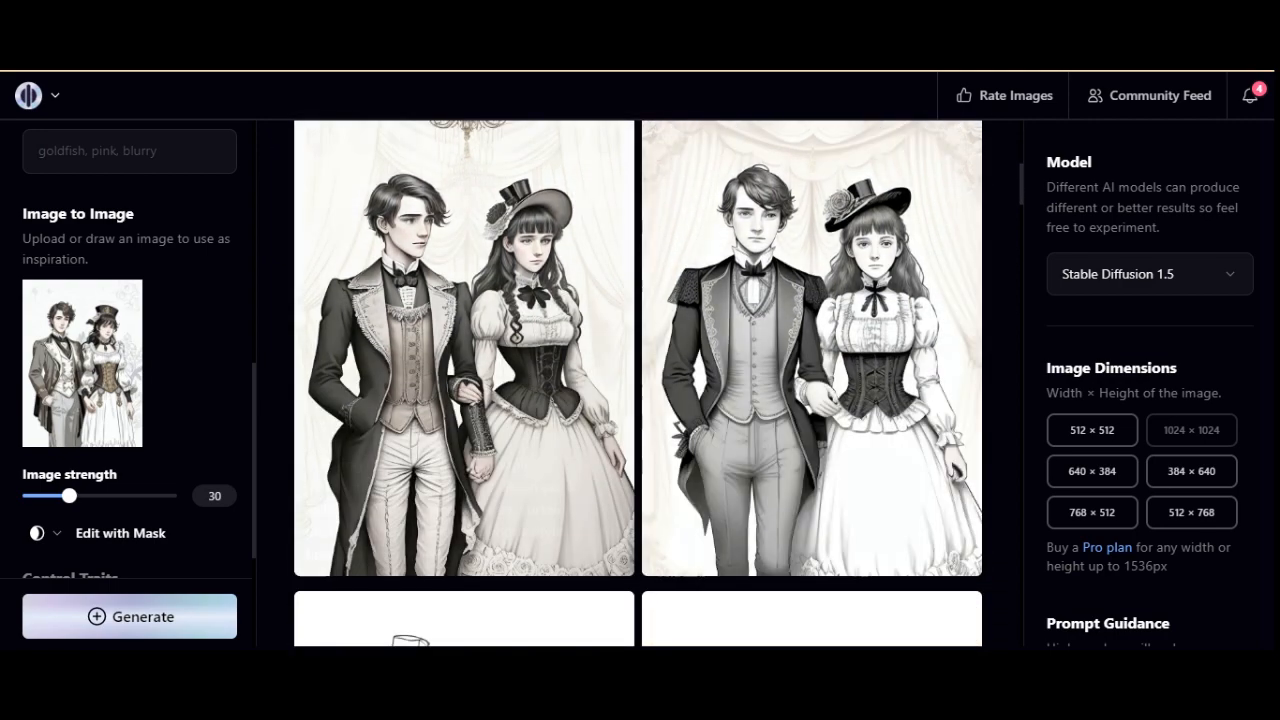
{"action": "left_click", "coordinate": [711, 137]}
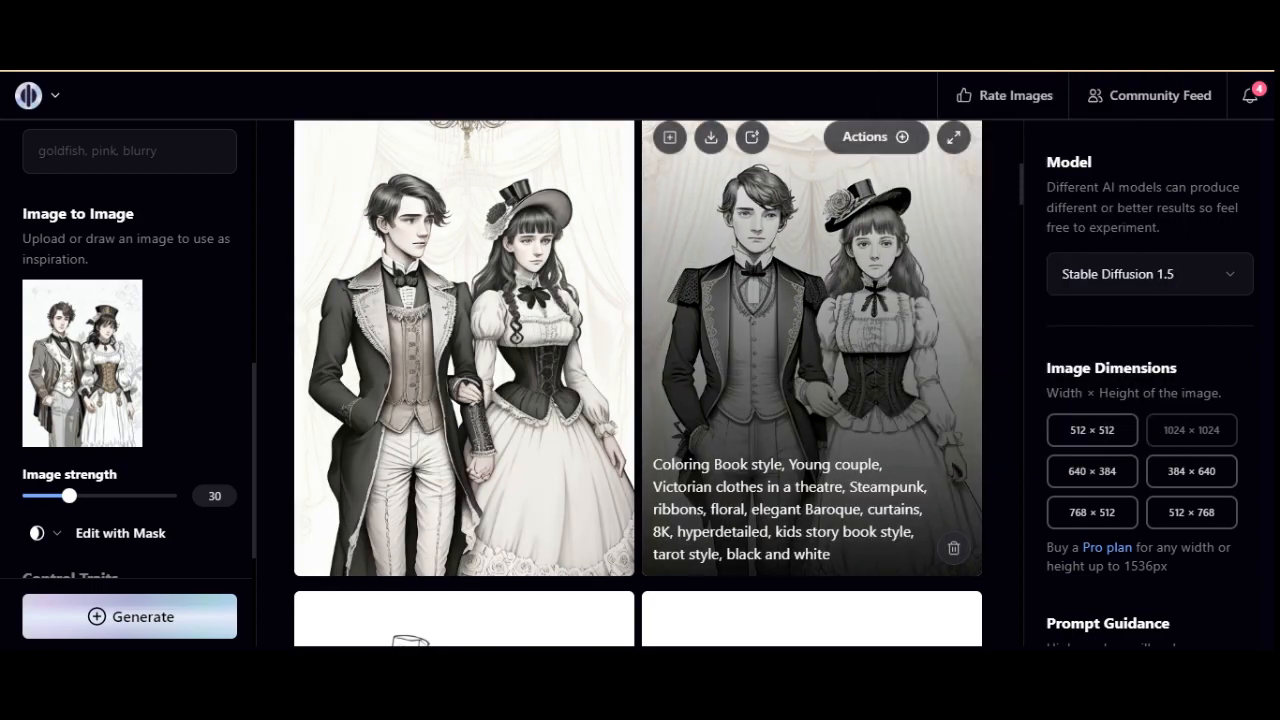
Examine the earlier line-art couples with floral headdresses and the couples framed by ornate borders
{"action": "scroll", "coordinate": [811, 384], "scroll_direction": "down", "scroll_amount": 7}
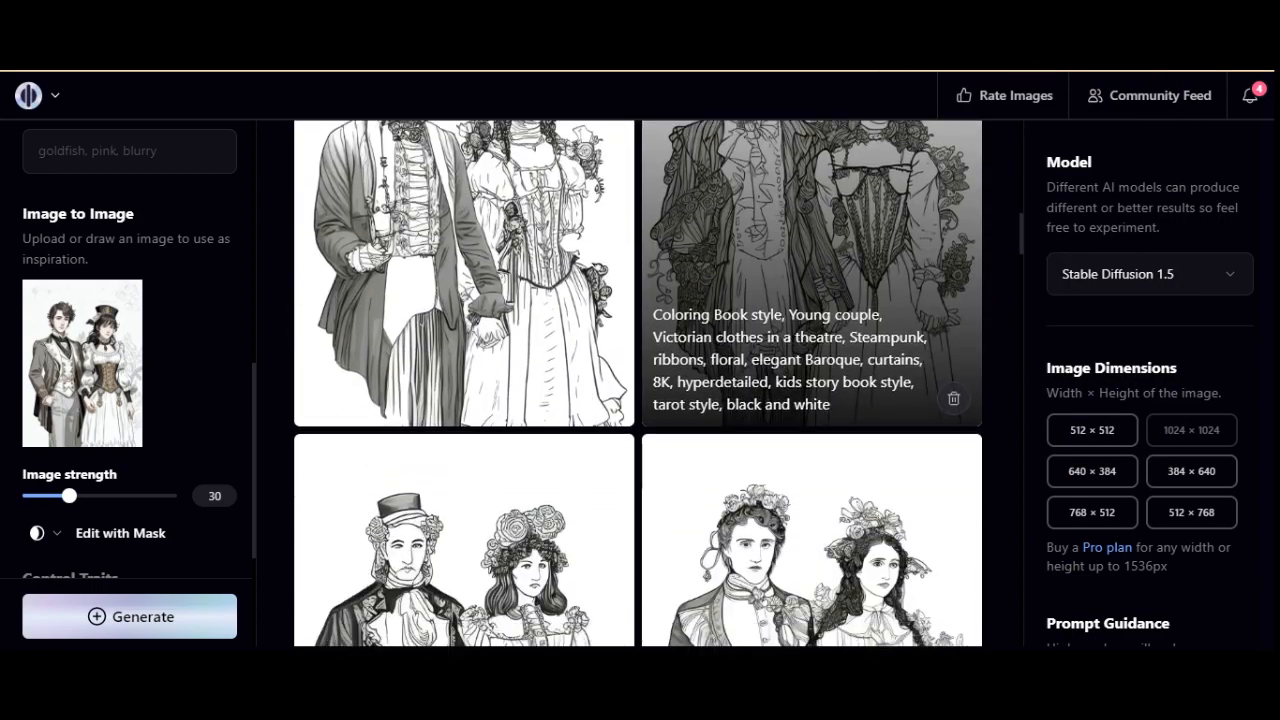
{"action": "scroll", "coordinate": [811, 384], "scroll_direction": "down", "scroll_amount": 5}
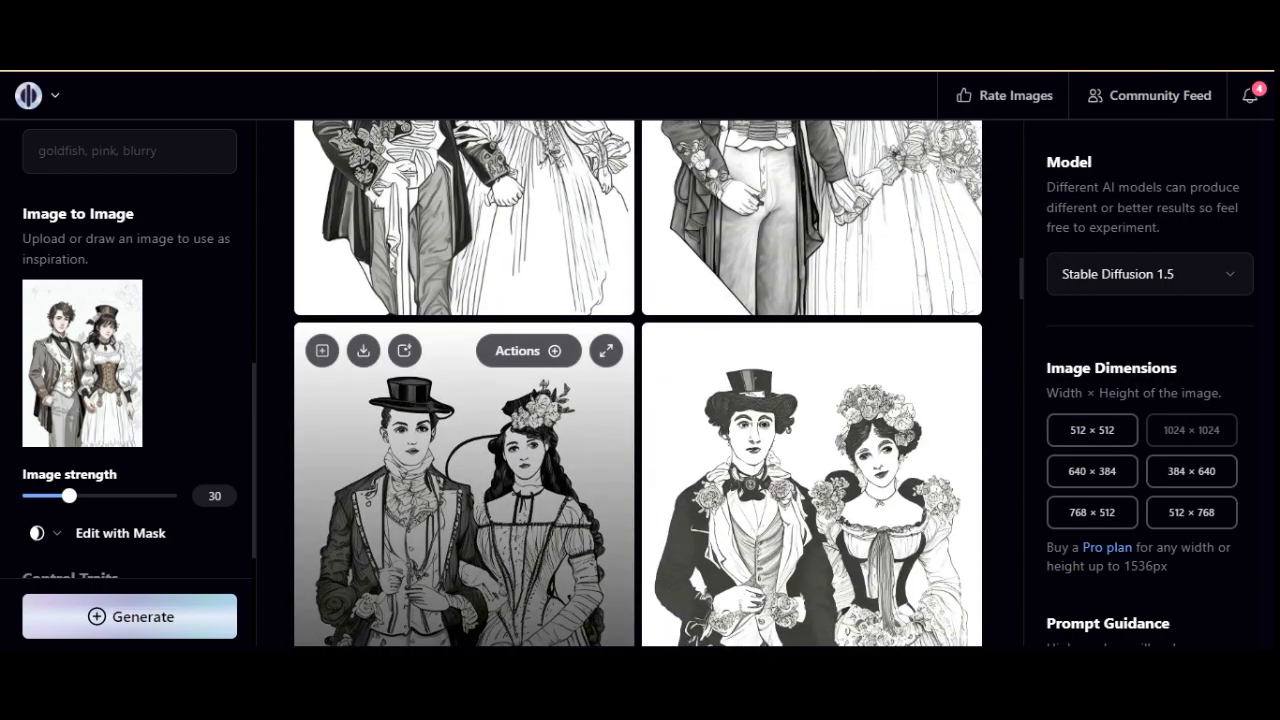
{"action": "scroll", "coordinate": [811, 384], "scroll_direction": "down", "scroll_amount": 6}
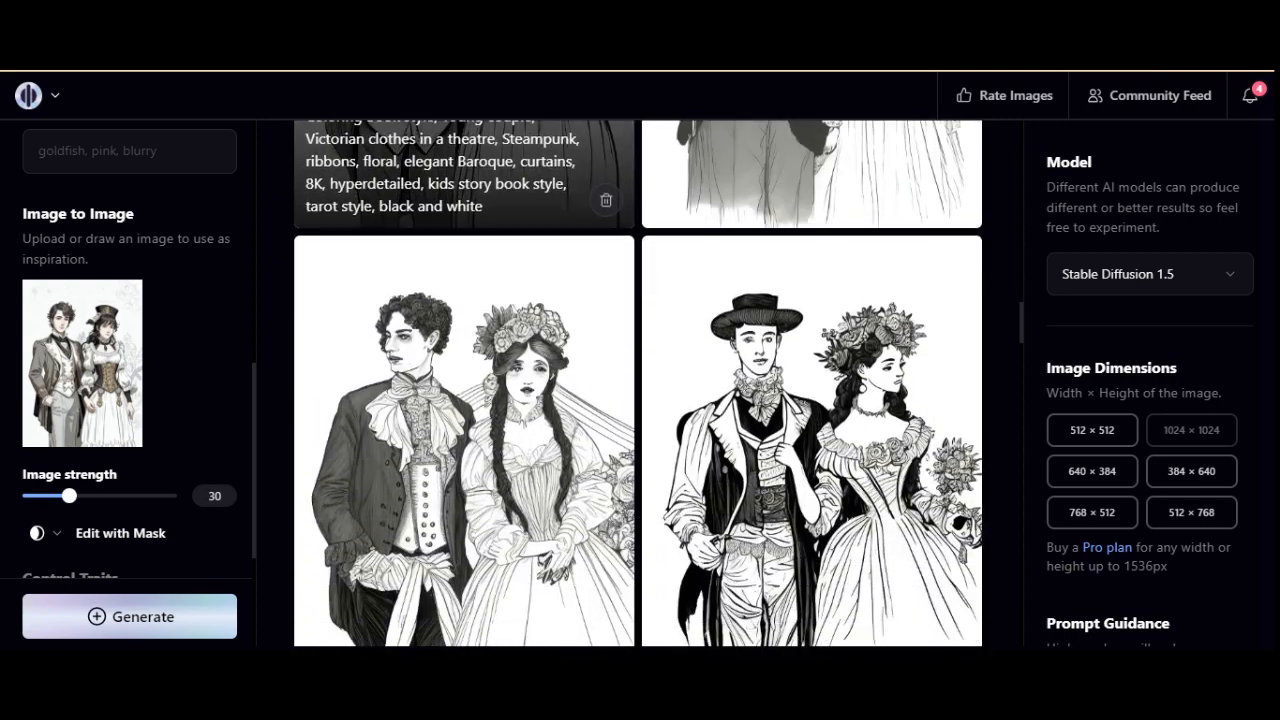
{"action": "scroll", "coordinate": [464, 384], "scroll_direction": "down", "scroll_amount": 4}
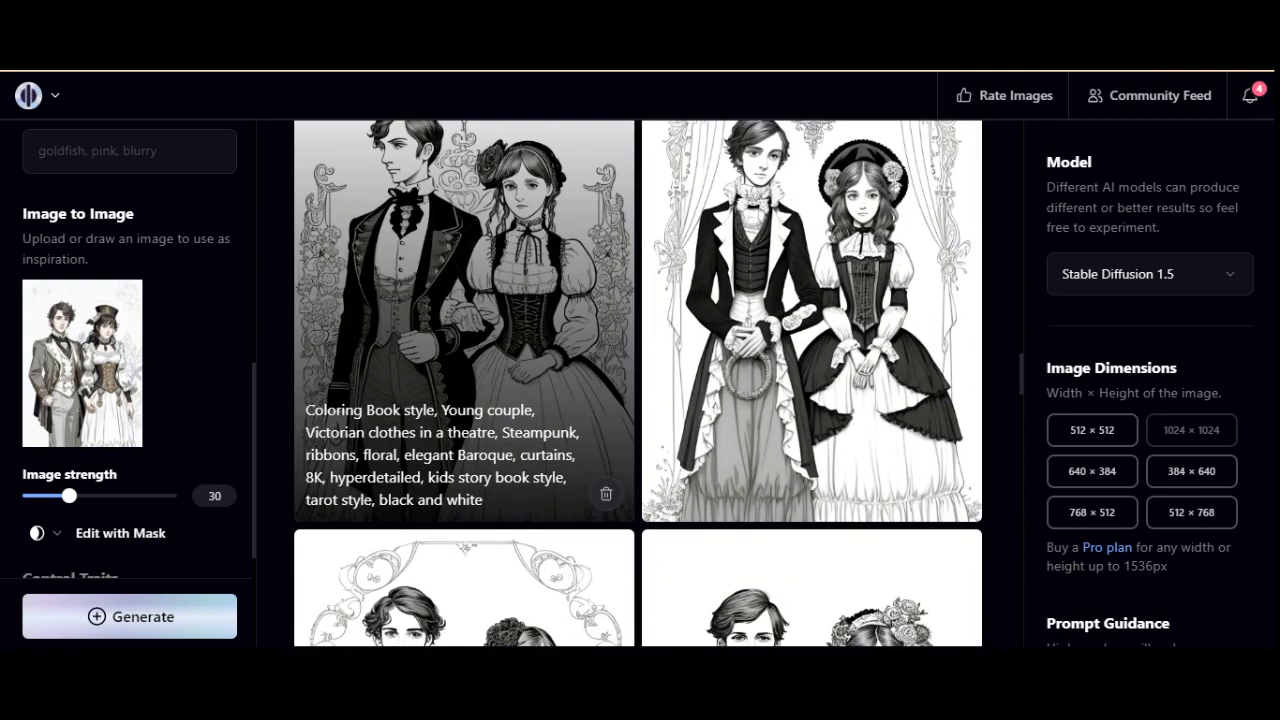
{"action": "scroll", "coordinate": [464, 380], "scroll_direction": "up", "scroll_amount": 1}
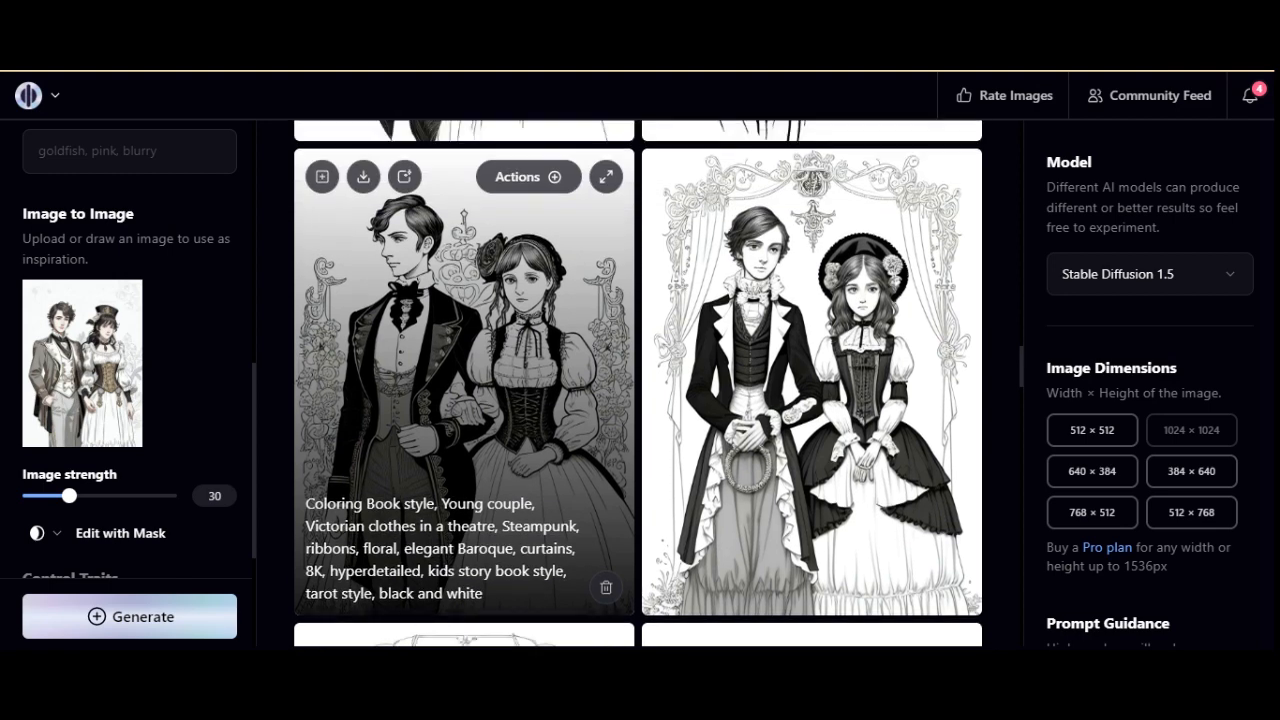
{"action": "scroll", "coordinate": [464, 380], "scroll_direction": "down", "scroll_amount": 1}
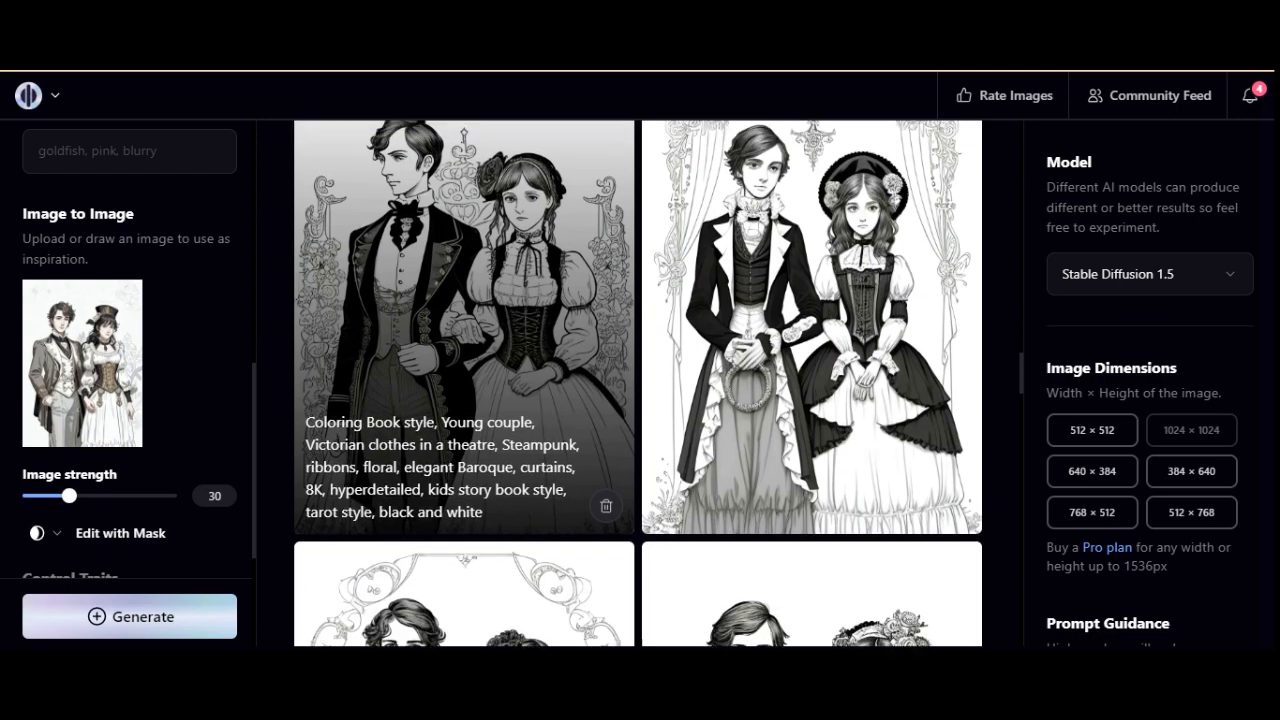
{"action": "scroll", "coordinate": [464, 380], "scroll_direction": "up", "scroll_amount": 1}
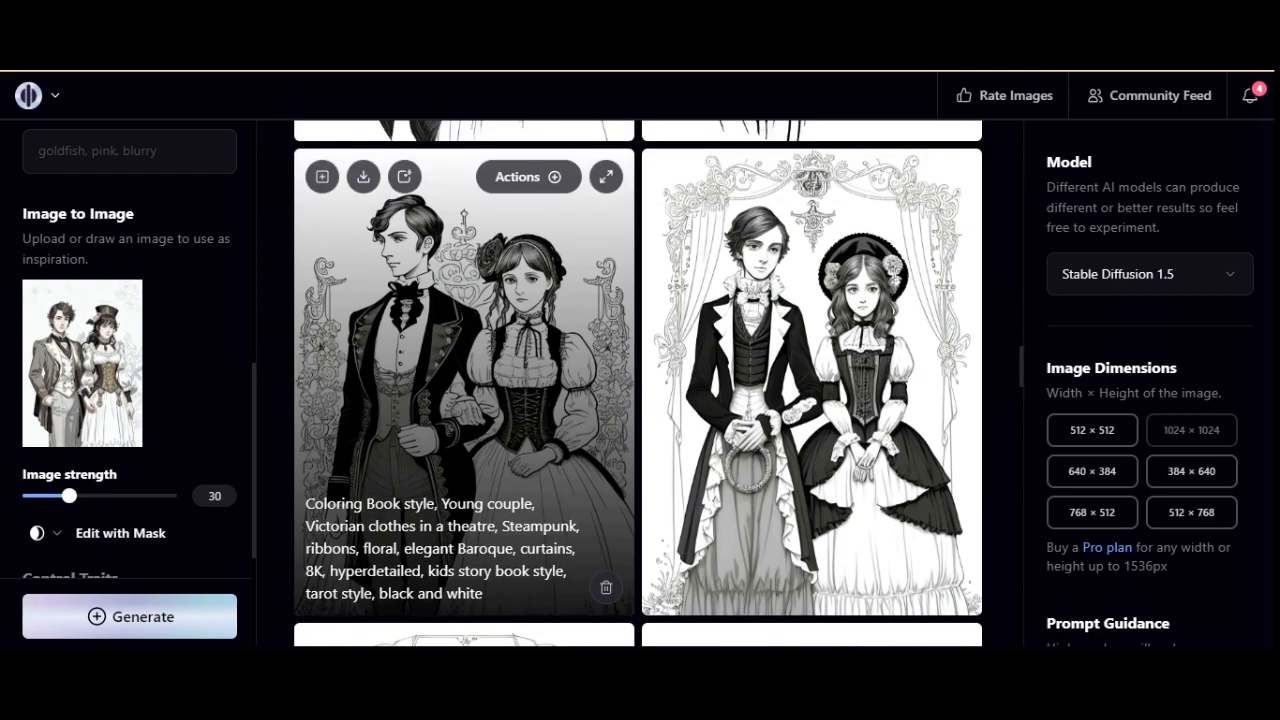
{"action": "scroll", "coordinate": [464, 380], "scroll_direction": "down", "scroll_amount": 7}
{"action": "scroll", "coordinate": [464, 380], "scroll_direction": "up", "scroll_amount": 1}
{"action": "scroll", "coordinate": [464, 380], "scroll_direction": "down", "scroll_amount": 3}
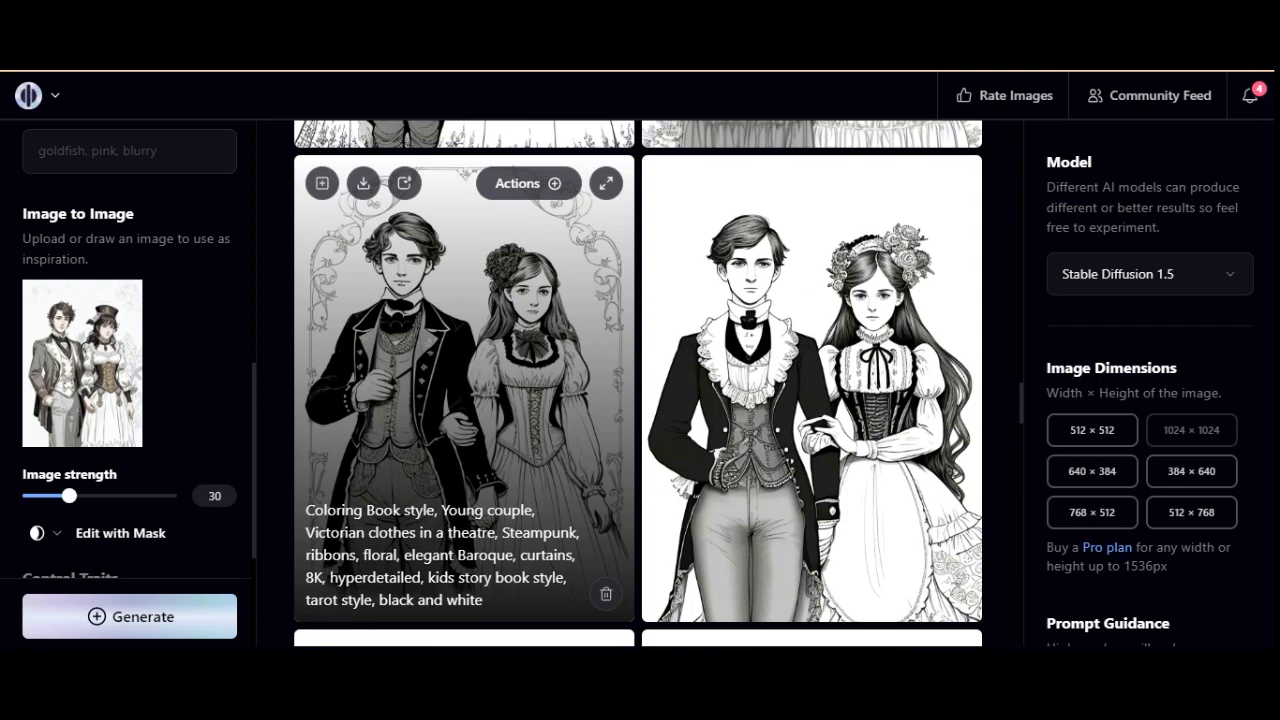
Review the remaining older couples and download the second couple of the last row, standing before the cream and gold curtains
{"action": "scroll", "coordinate": [464, 450], "scroll_direction": "down", "scroll_amount": 10}
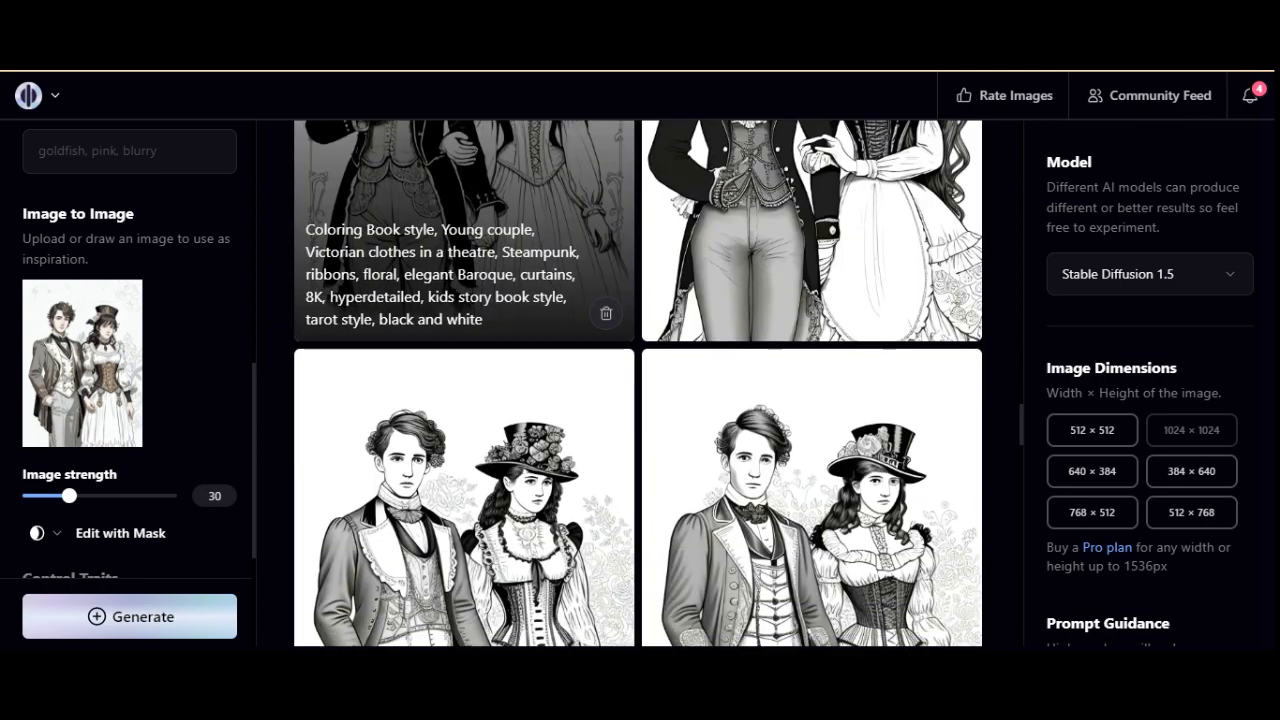
{"action": "scroll", "coordinate": [464, 450], "scroll_direction": "down", "scroll_amount": 8}
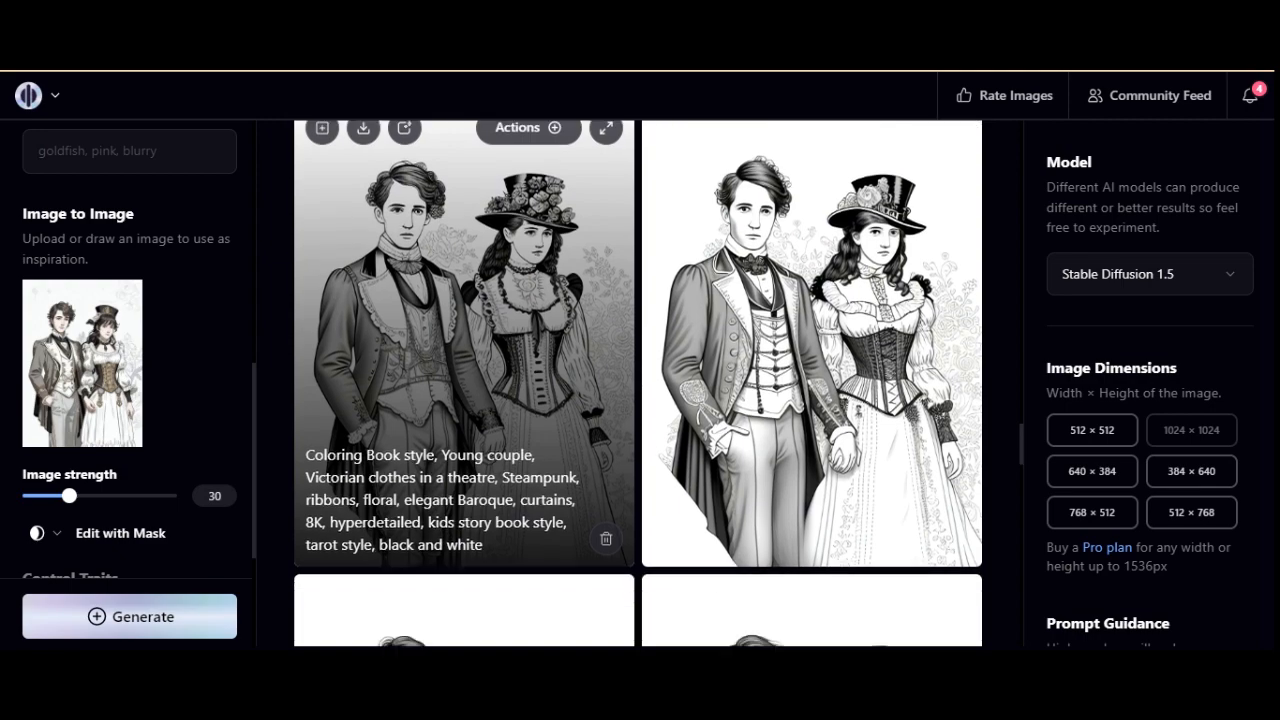
{"action": "scroll", "coordinate": [464, 450], "scroll_direction": "down", "scroll_amount": 8}
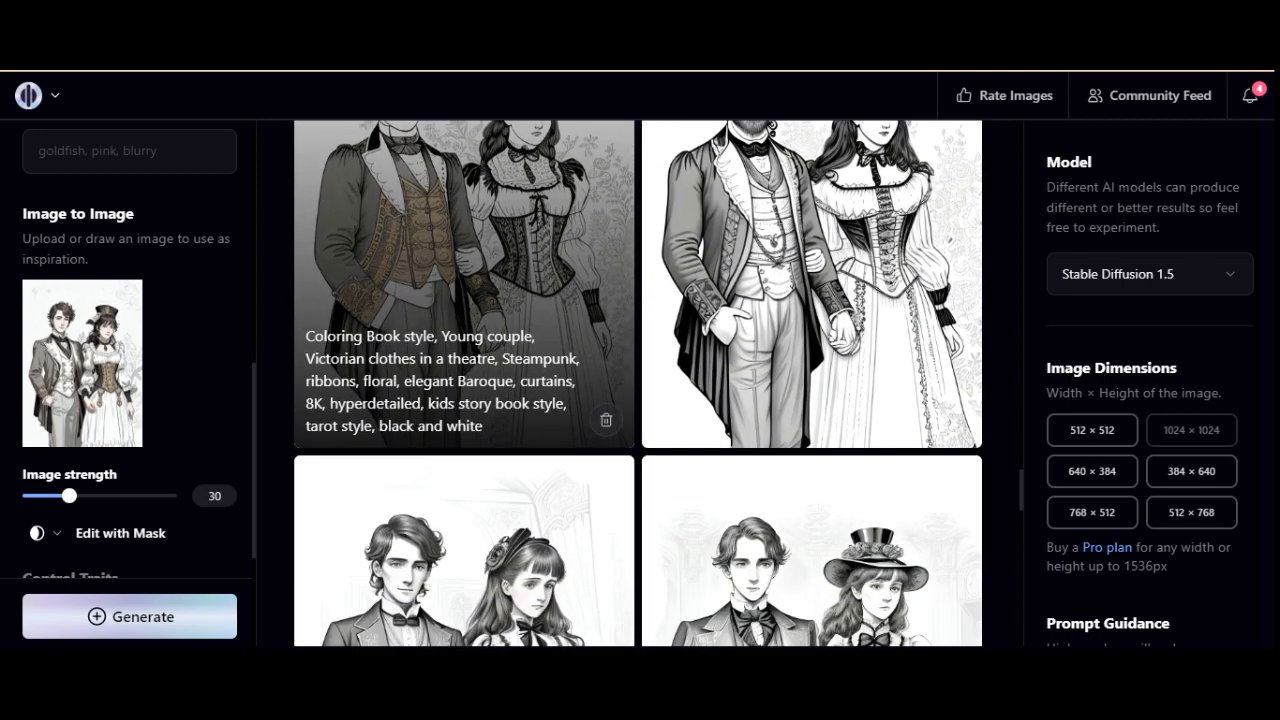
{"action": "scroll", "coordinate": [464, 450], "scroll_direction": "down", "scroll_amount": 8}
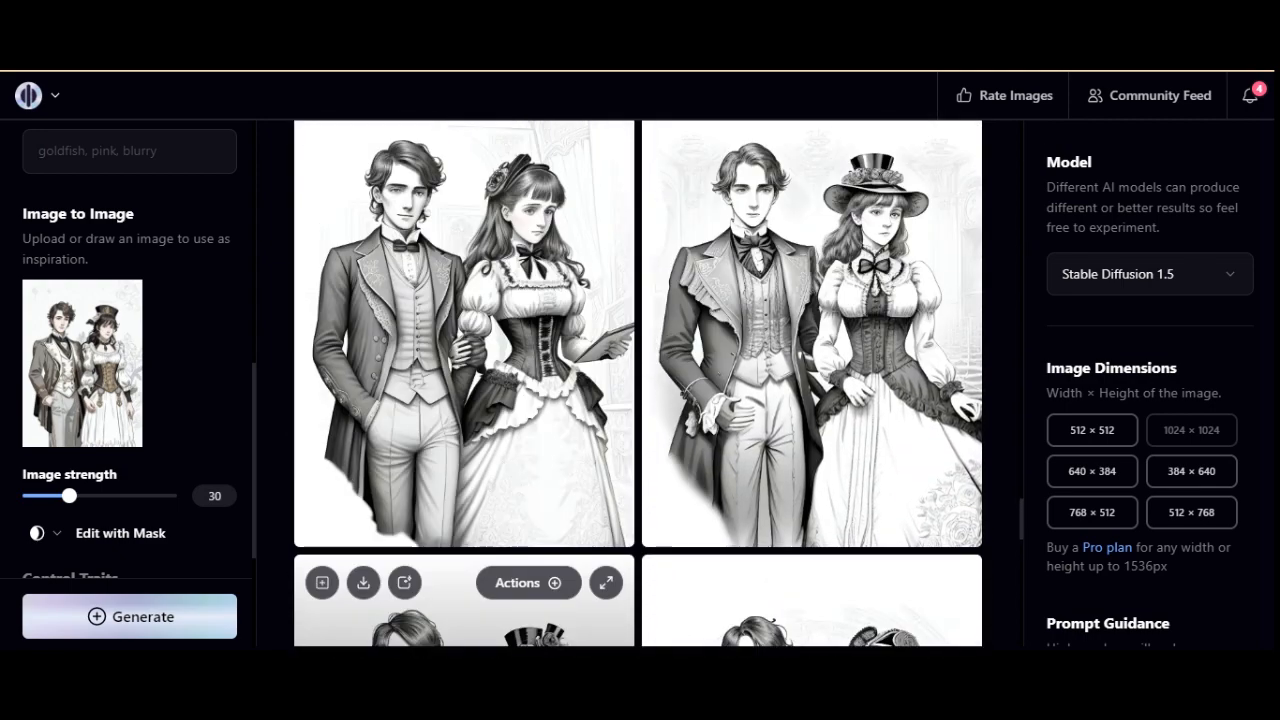
{"action": "scroll", "coordinate": [464, 450], "scroll_direction": "down", "scroll_amount": 8}
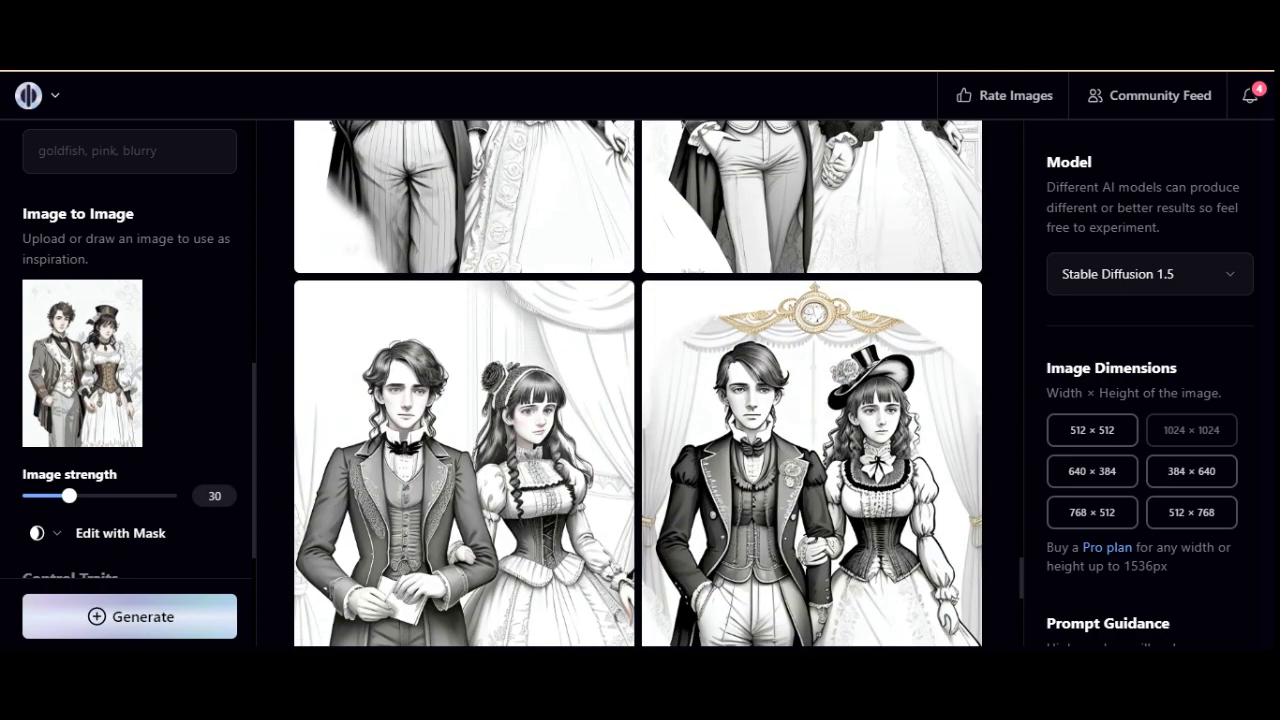
{"action": "scroll", "coordinate": [464, 450], "scroll_direction": "down", "scroll_amount": 4}
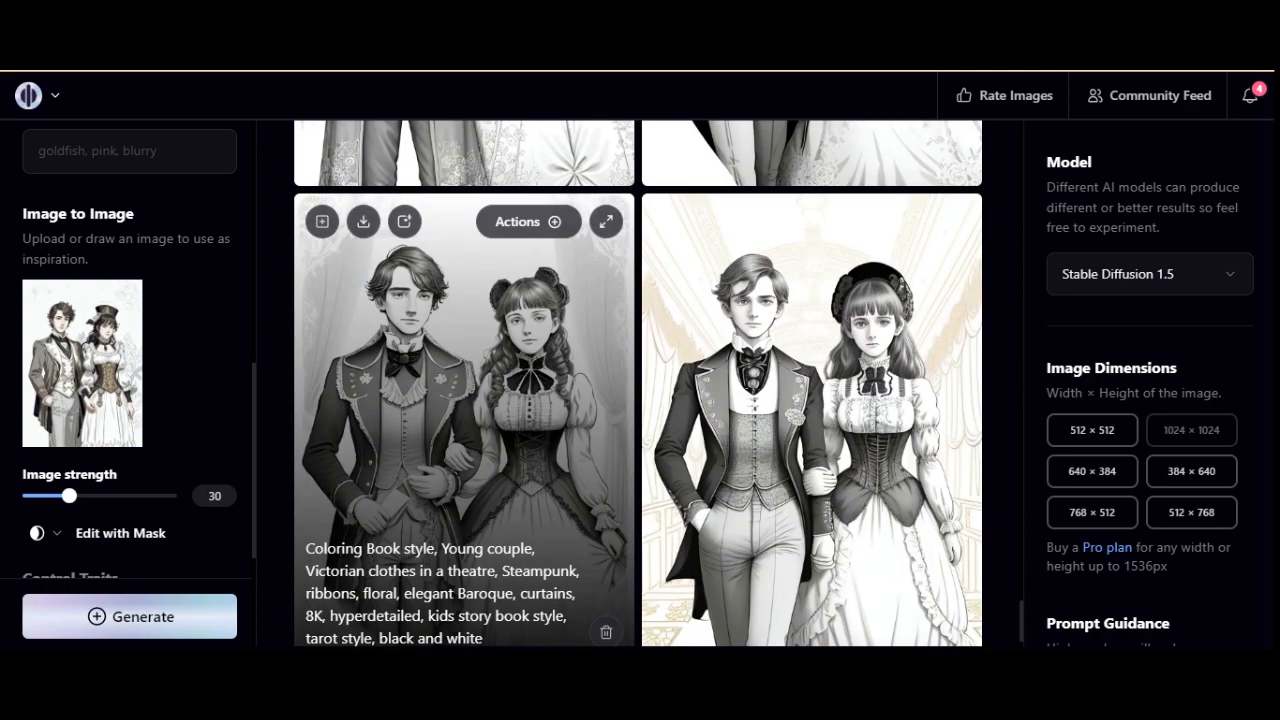
{"action": "scroll", "coordinate": [638, 383], "scroll_direction": "down", "scroll_amount": 1}
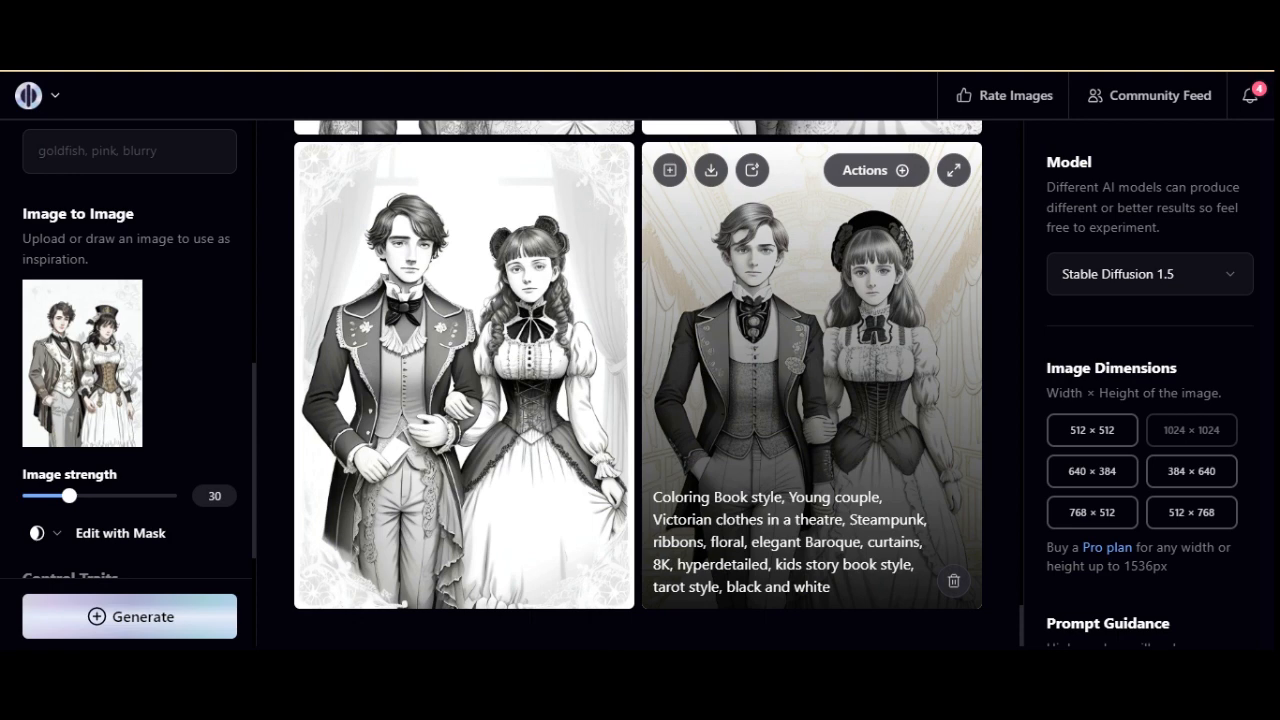
{"action": "left_click", "coordinate": [711, 170]}
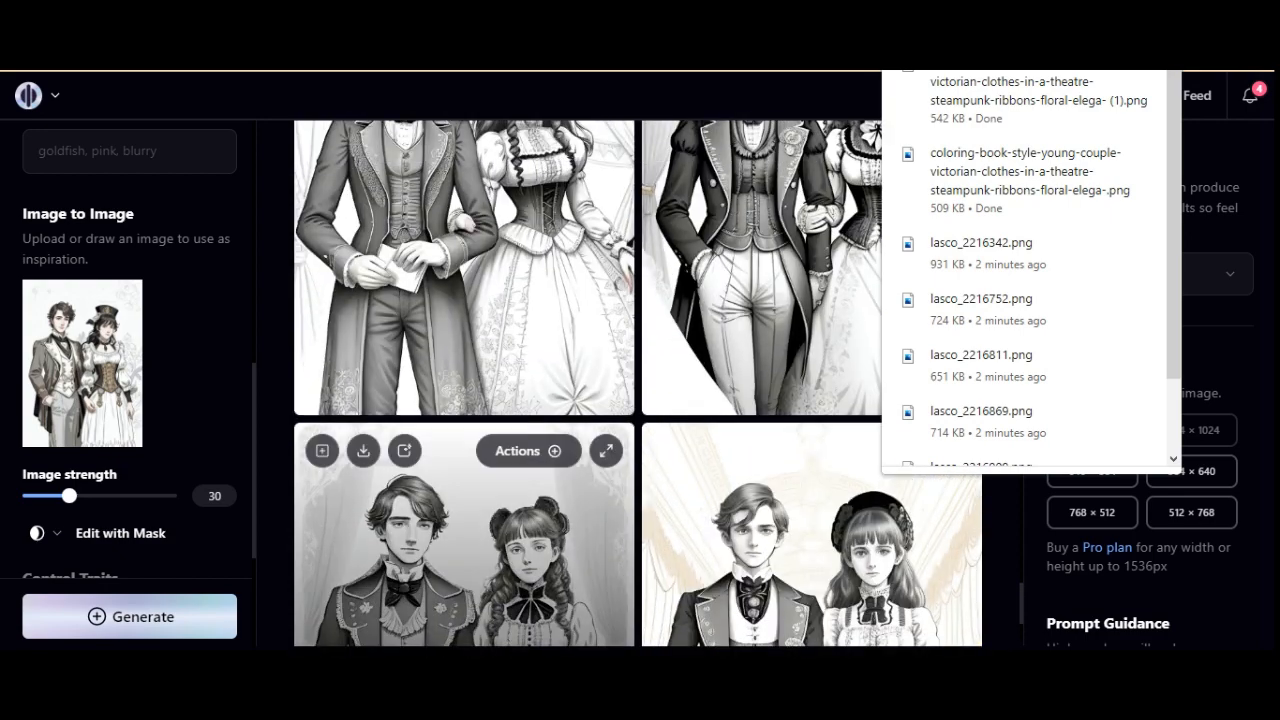
Generate another batch from the same reference at image strength 30 and look back over the earlier couples up to the new batch
{"action": "left_click", "coordinate": [143, 616]}
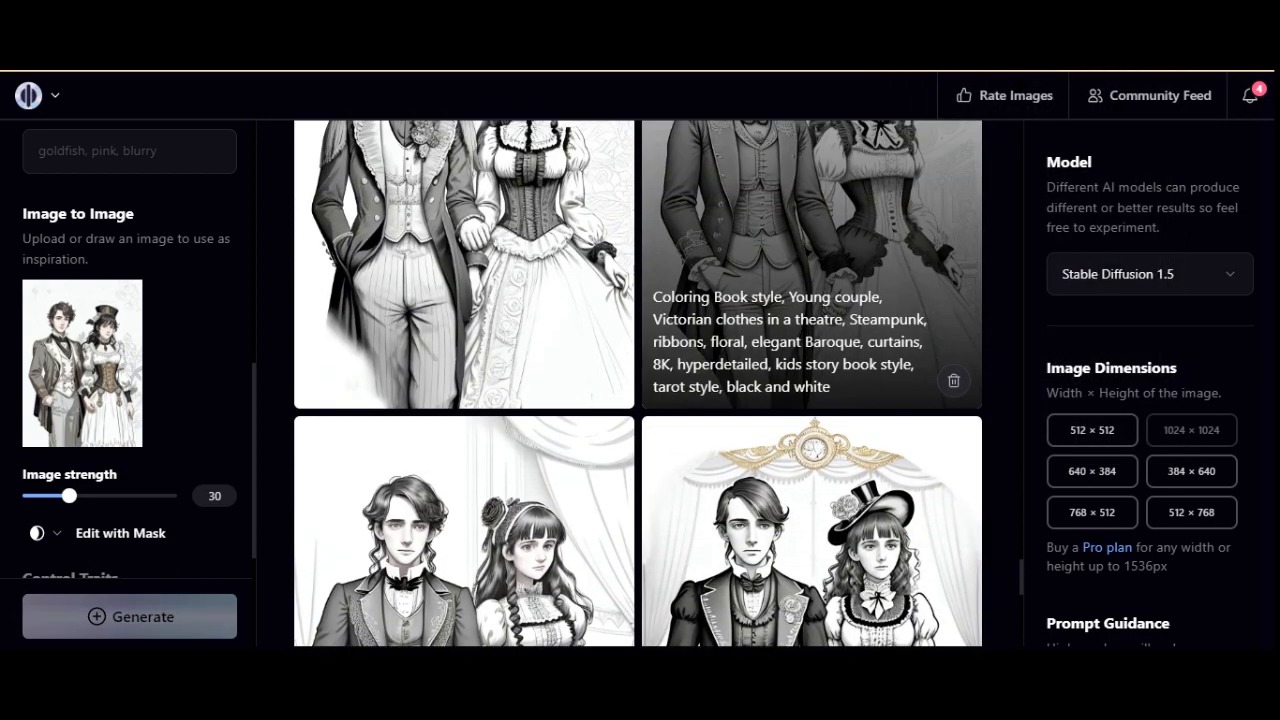
{"action": "scroll", "coordinate": [812, 400], "scroll_direction": "up", "scroll_amount": 2}
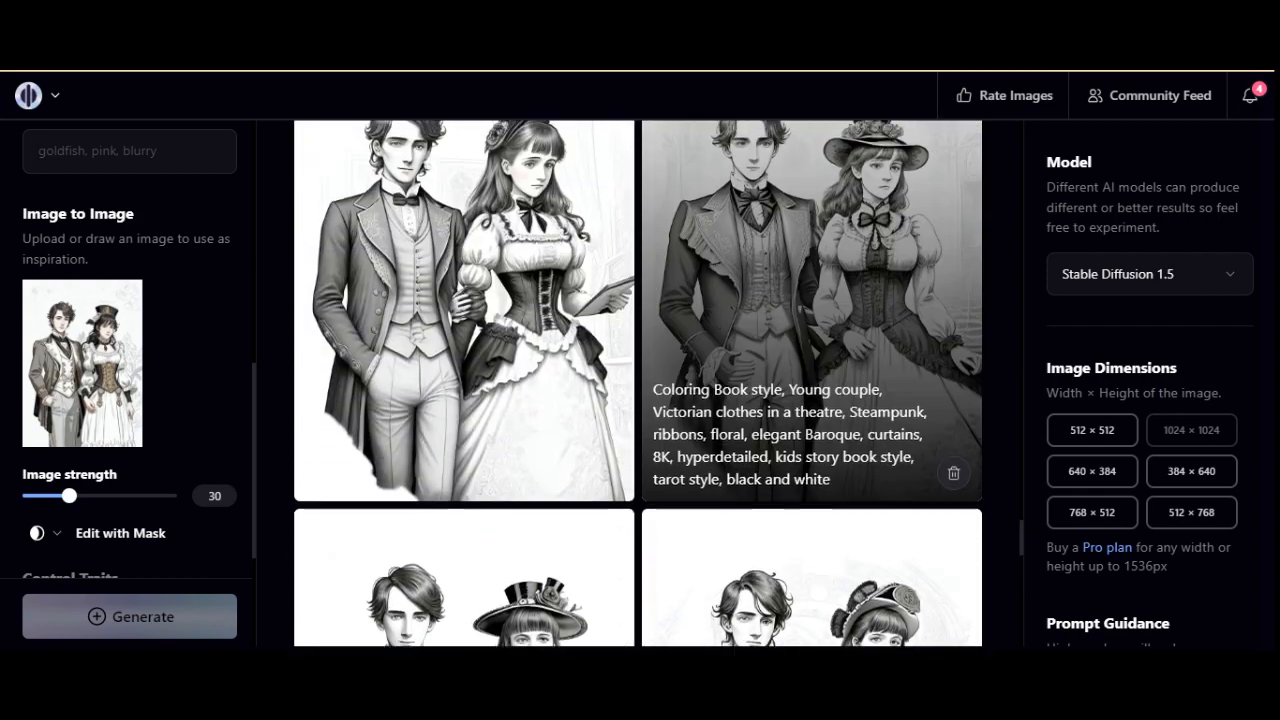
{"action": "scroll", "coordinate": [812, 400], "scroll_direction": "down", "scroll_amount": 10}
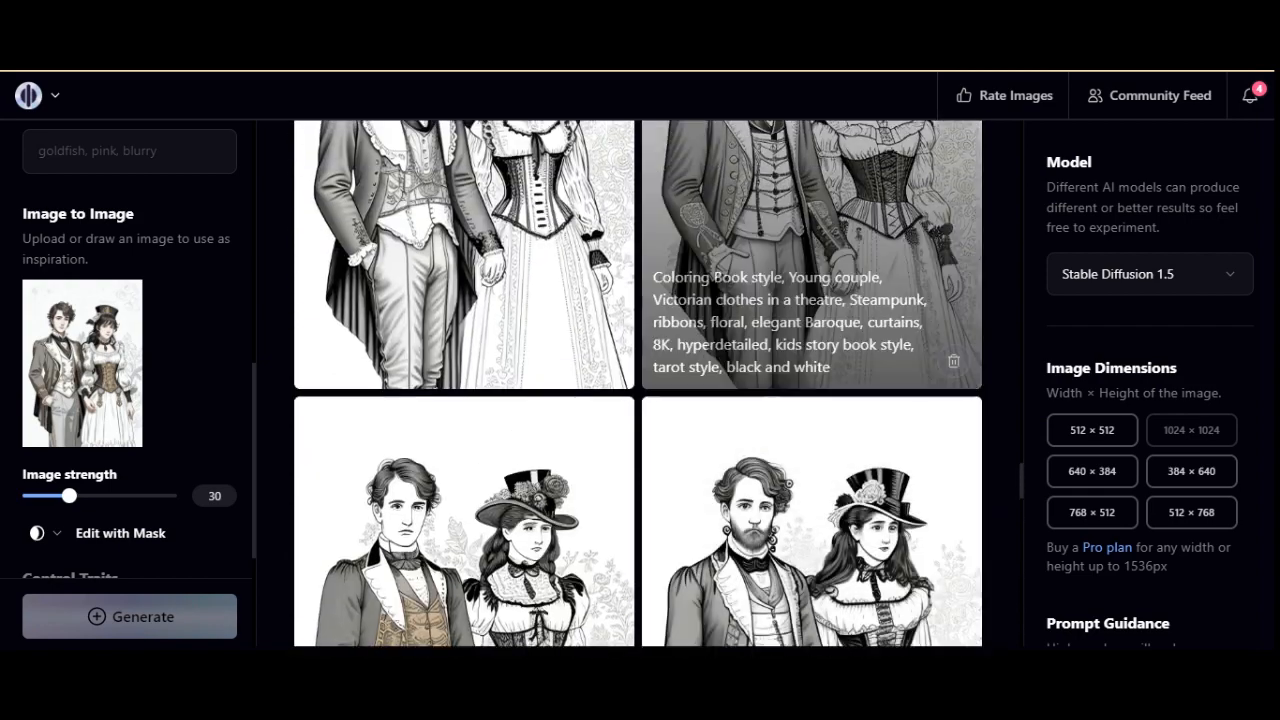
{"action": "scroll", "coordinate": [812, 400], "scroll_direction": "up", "scroll_amount": 5}
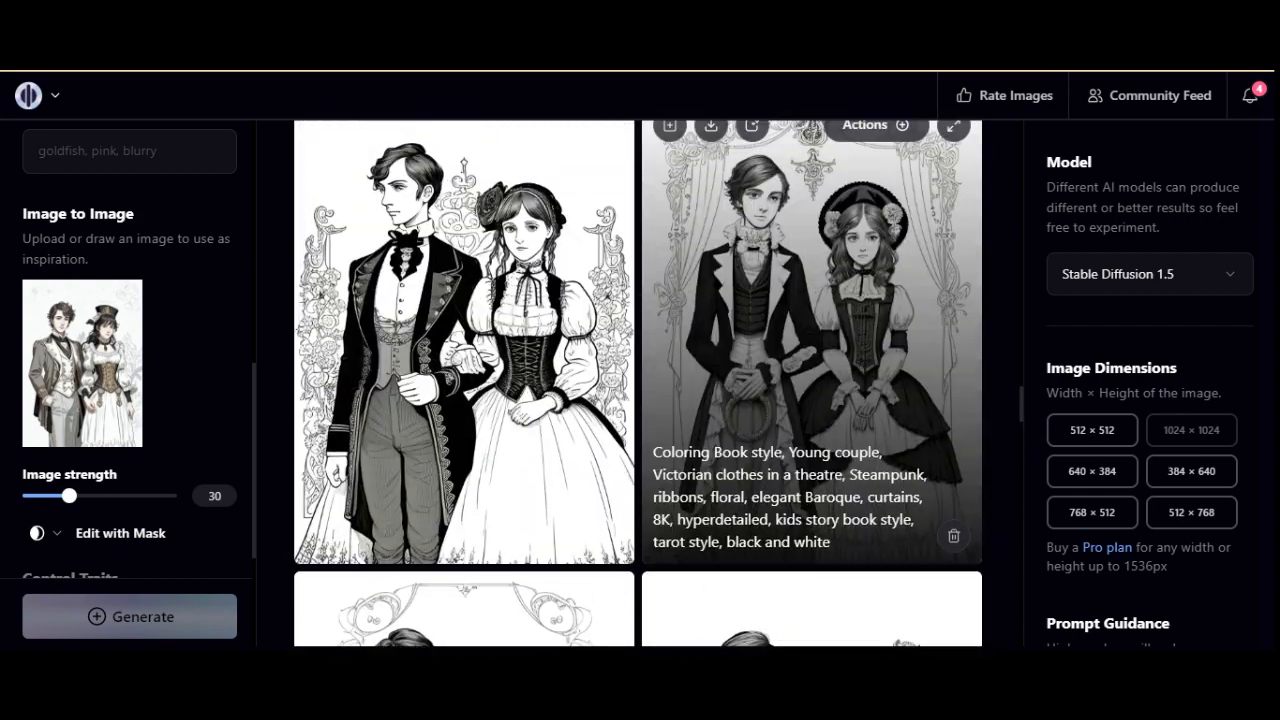
{"action": "scroll", "coordinate": [812, 400], "scroll_direction": "up", "scroll_amount": 2}
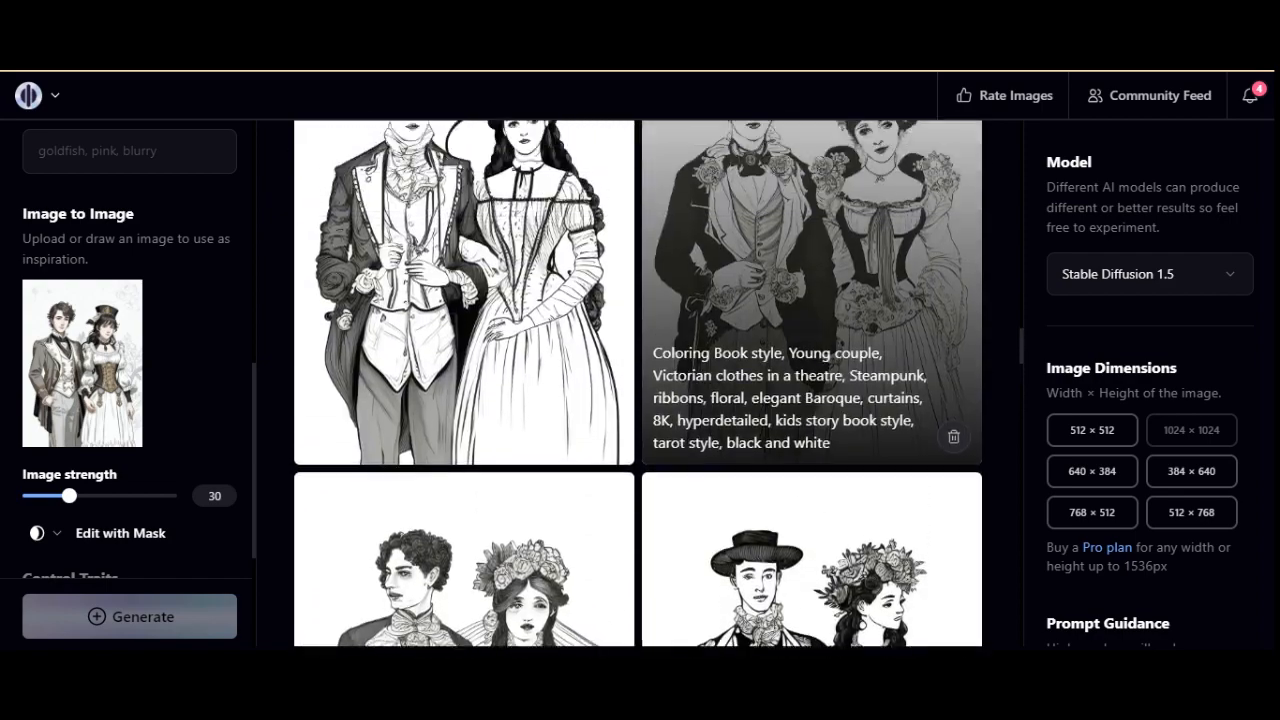
{"action": "scroll", "coordinate": [812, 400], "scroll_direction": "up", "scroll_amount": 8}
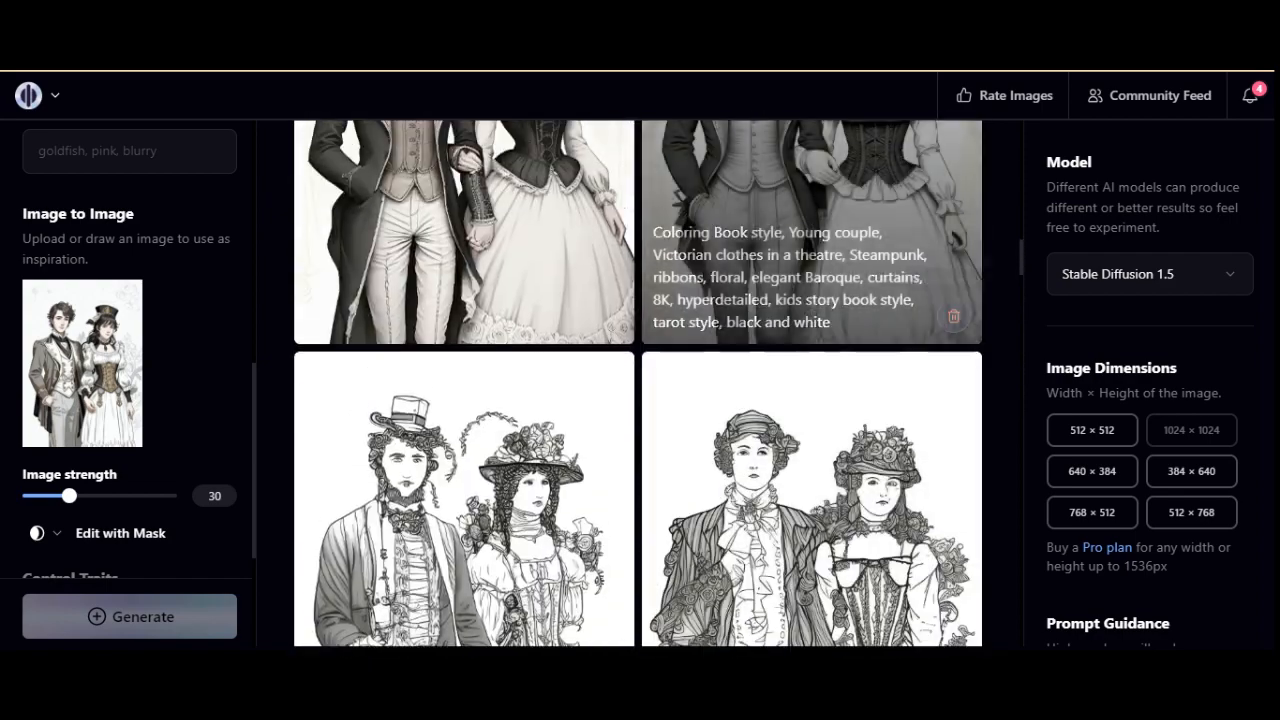
{"action": "scroll", "coordinate": [812, 400], "scroll_direction": "up", "scroll_amount": 10}
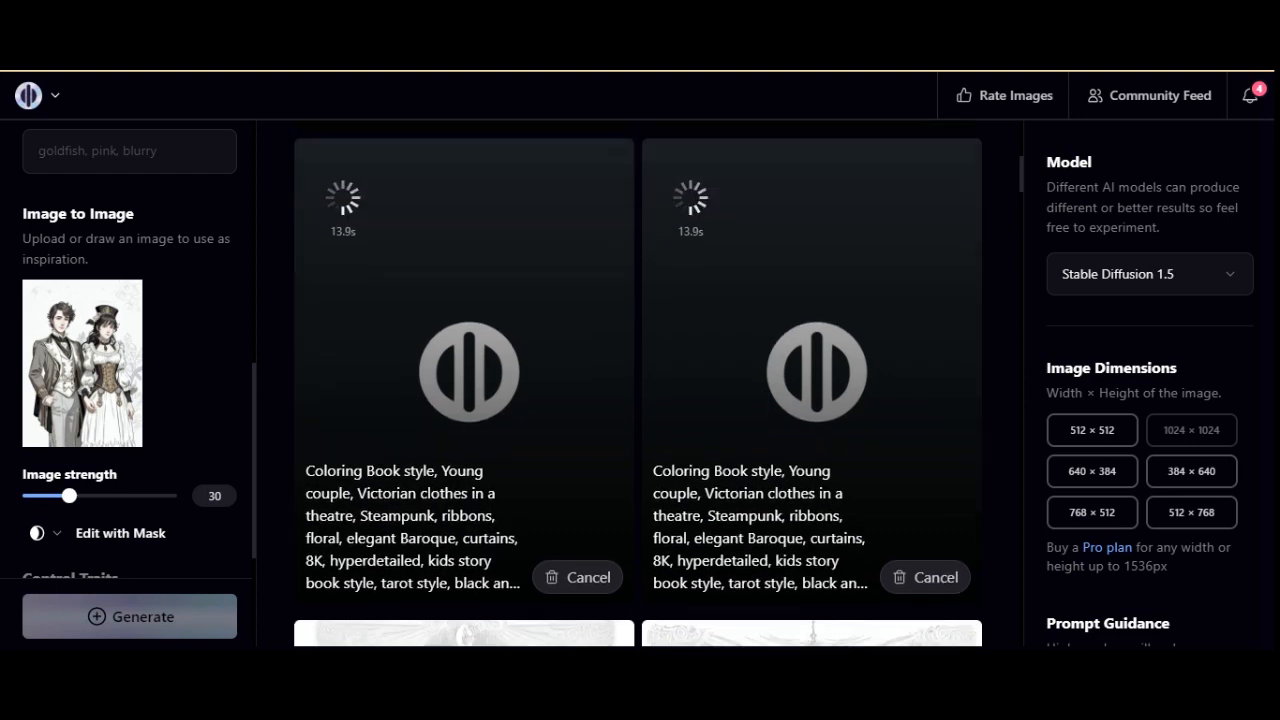
{"action": "scroll", "coordinate": [640, 410], "scroll_direction": "up", "scroll_amount": 4}
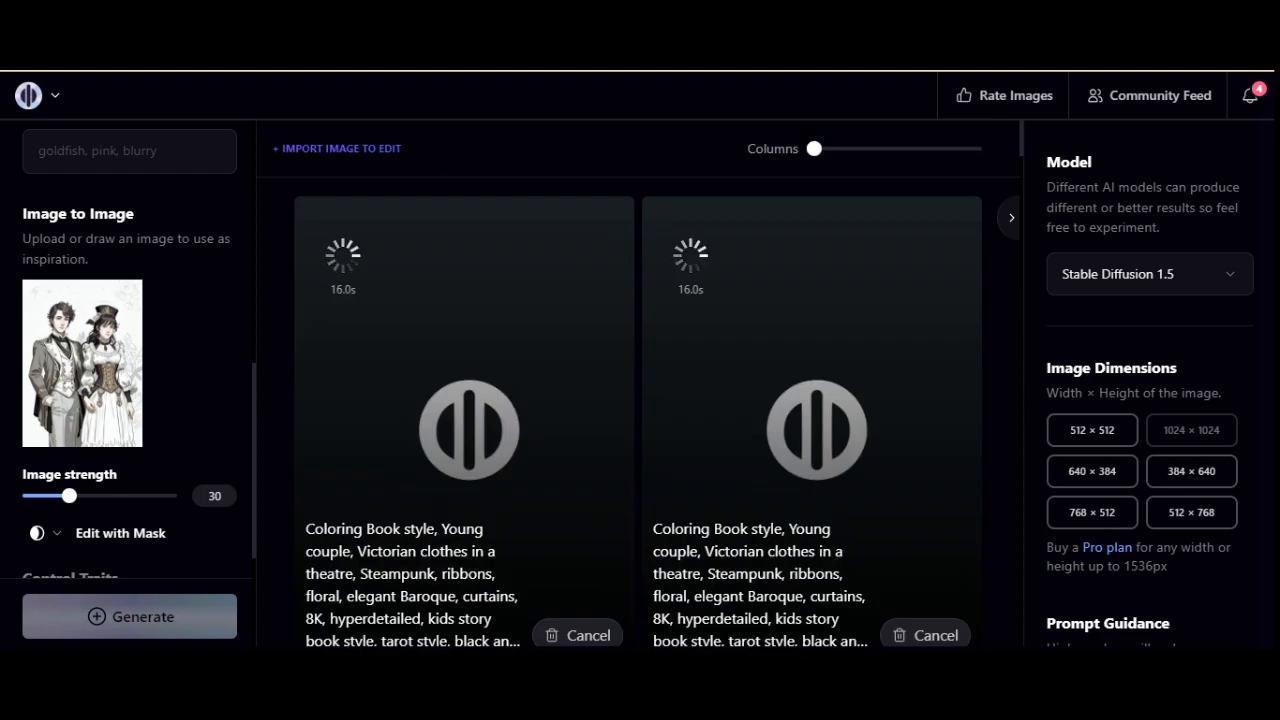